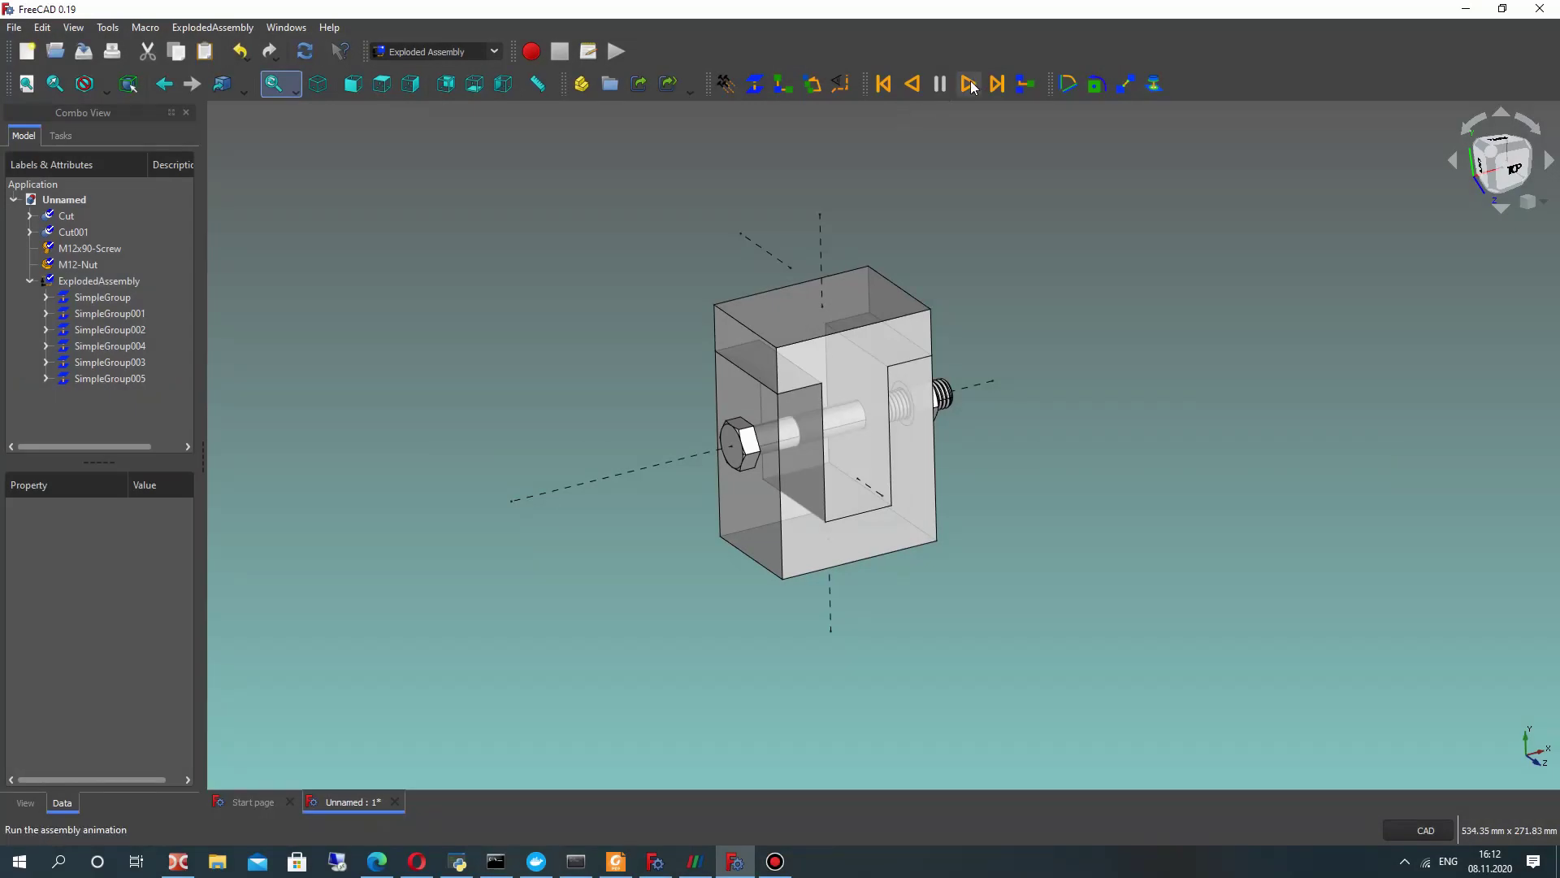
- Play the exploded assembly animation forward and in reverse
{"action": "left_click", "coordinate": [969, 86]}
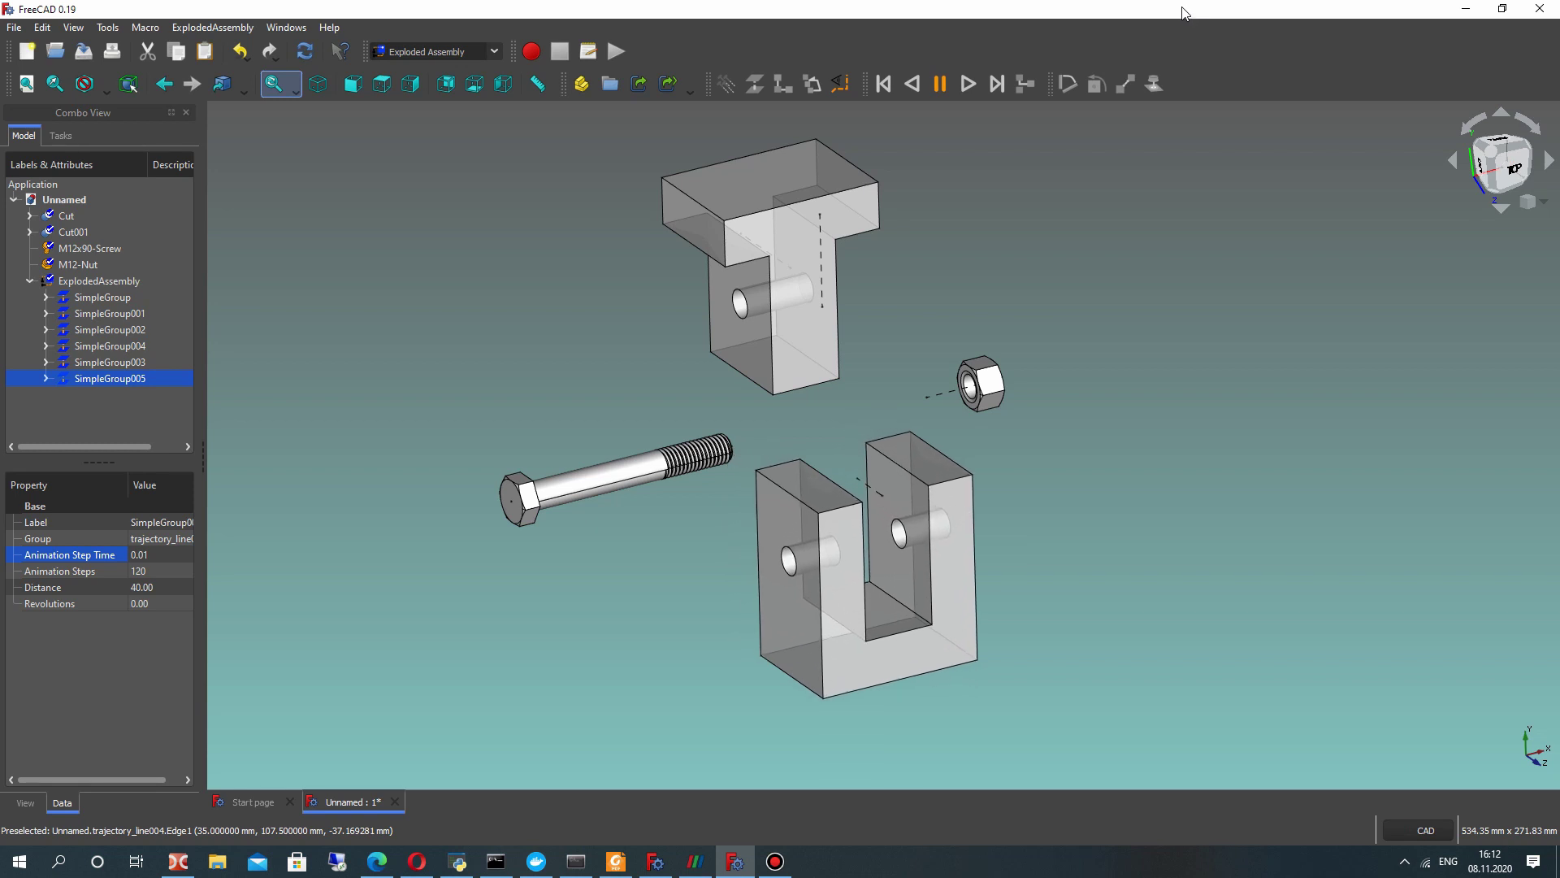
{"action": "left_click", "coordinate": [913, 84]}
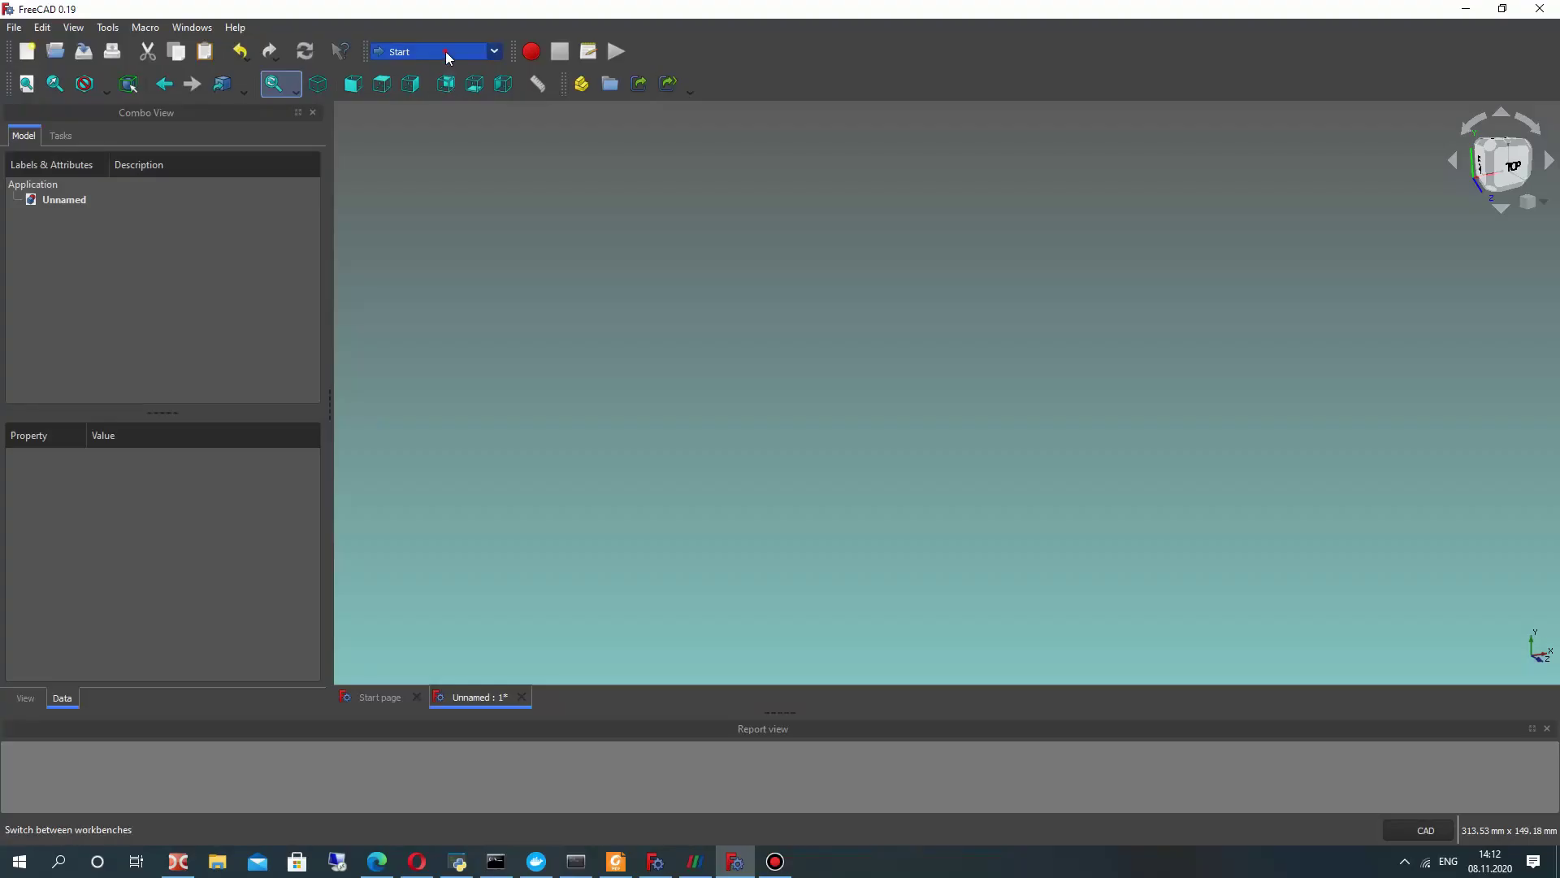
- Switch to the Sketcher workbench and create a new sketch on the XY plane
{"action": "left_click", "coordinate": [445, 52]}
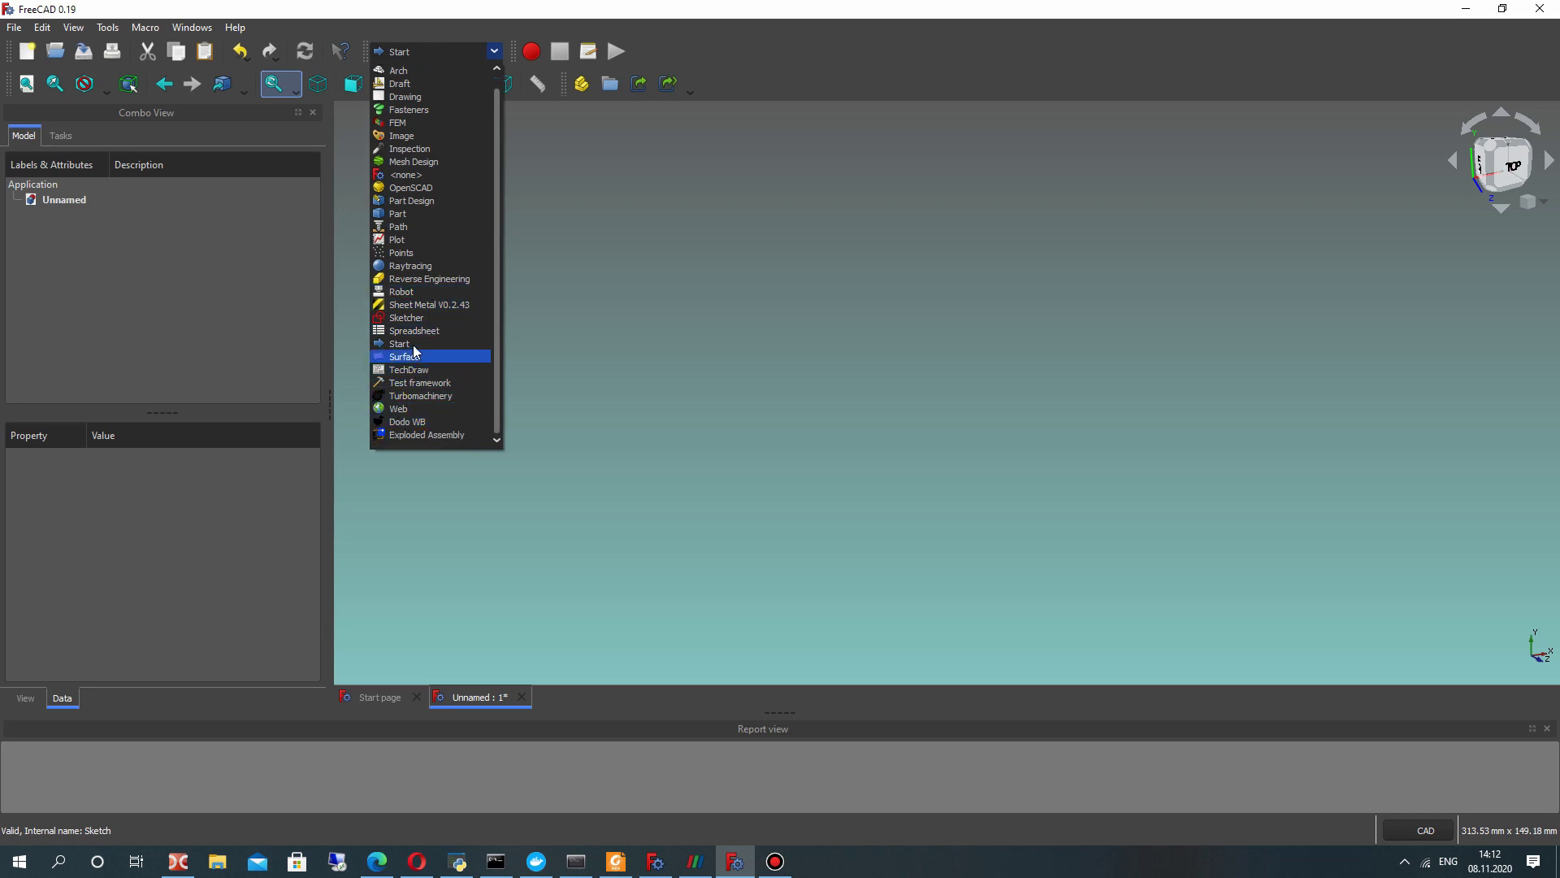
{"action": "left_click", "coordinate": [404, 318]}
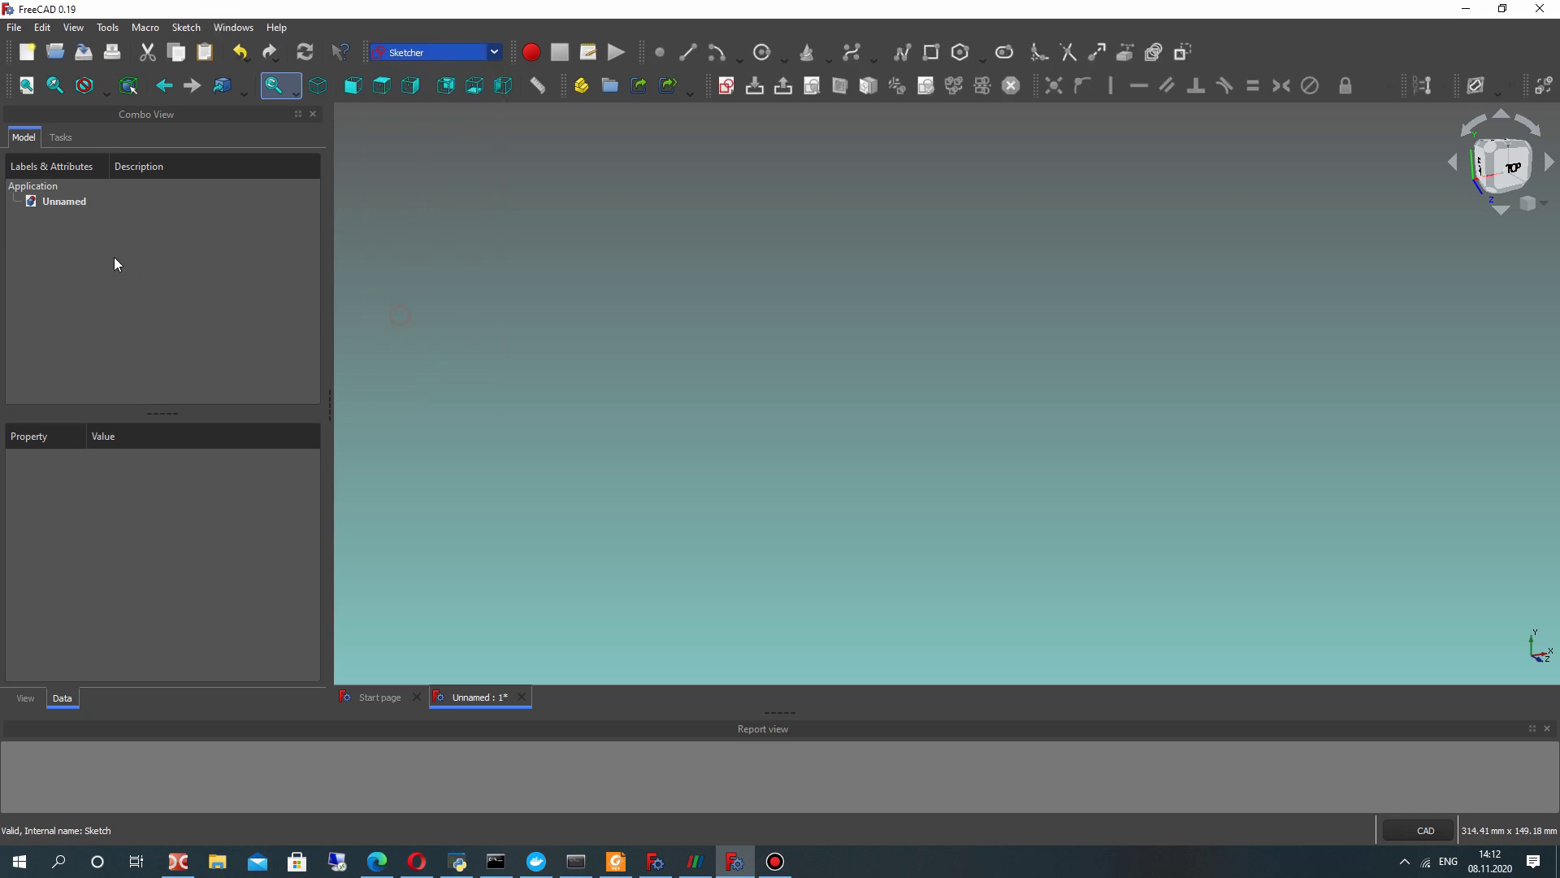
{"action": "left_click", "coordinate": [726, 85]}
{"action": "left_click", "coordinate": [734, 505]}
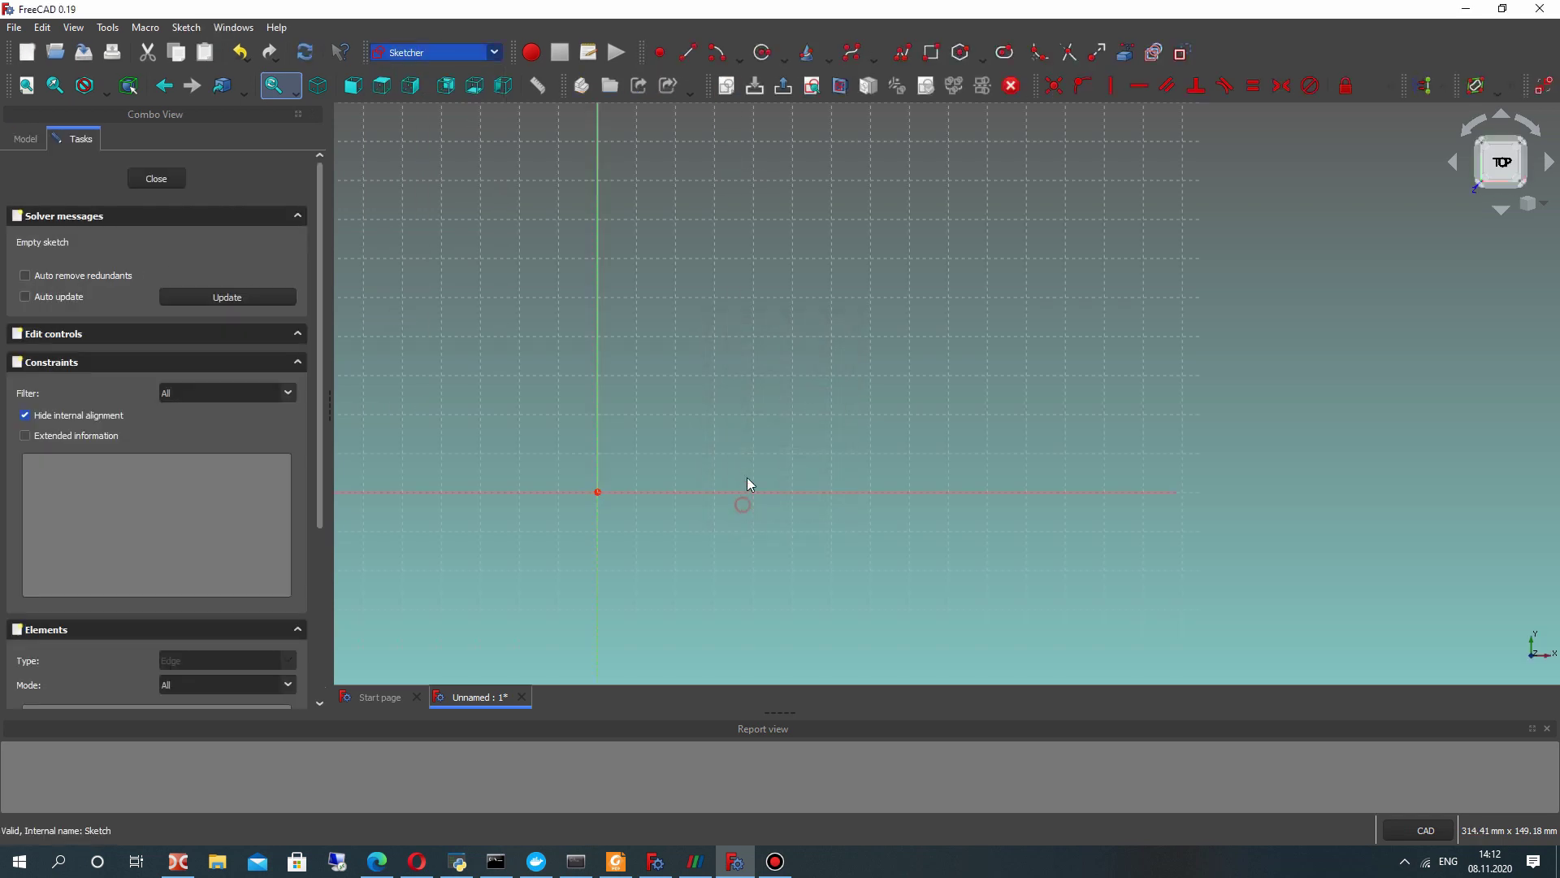
- Draw a rectangle about 70 by 80 mm with its lower-left corner on the sketch origin
{"action": "left_click", "coordinate": [932, 53]}
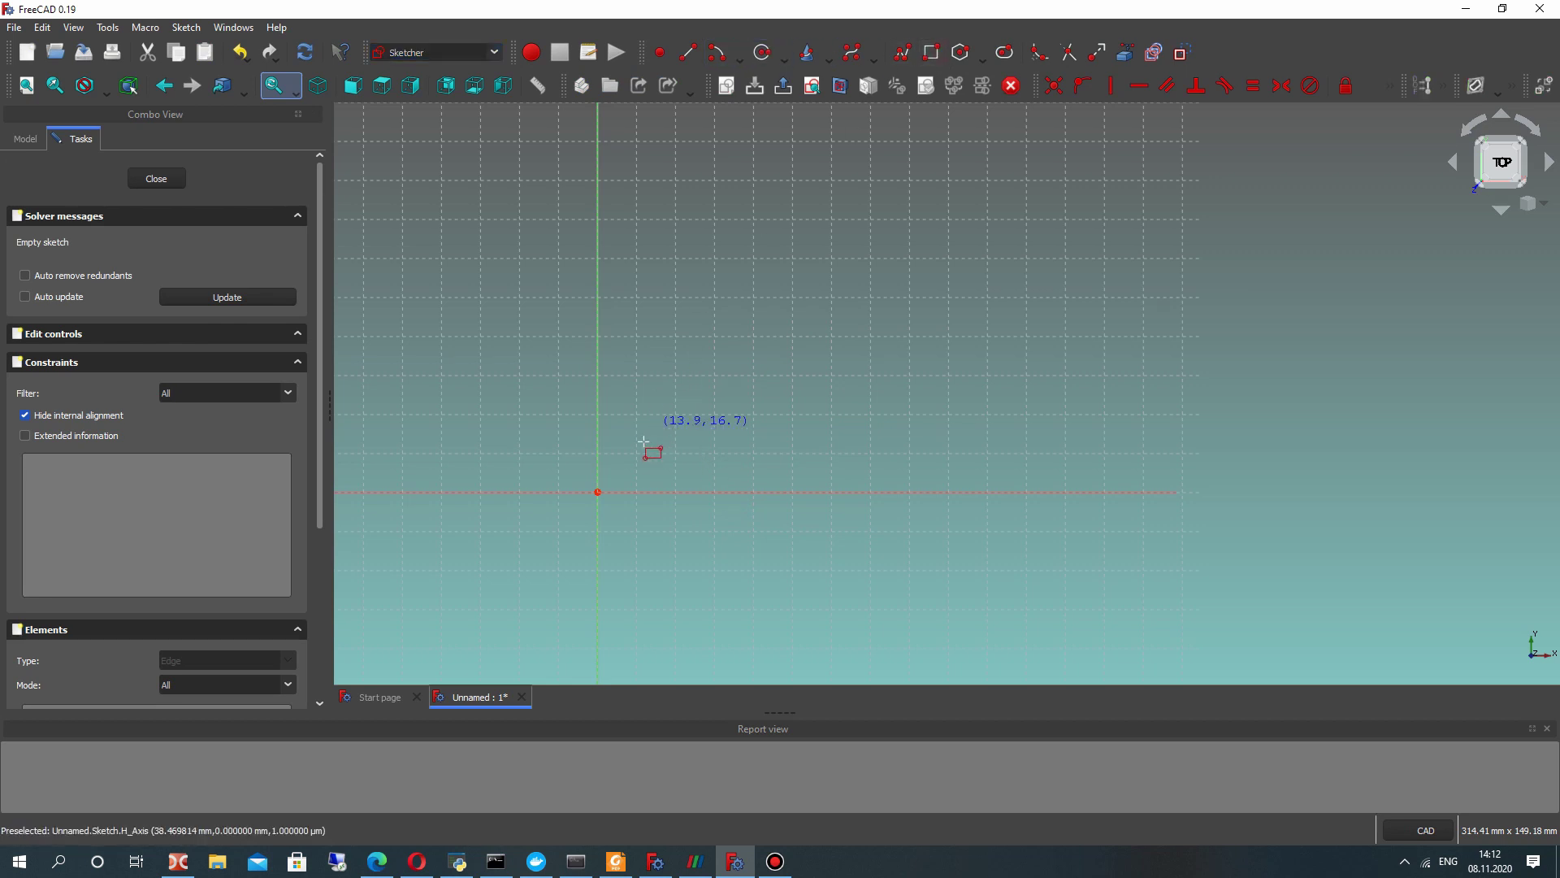
{"action": "left_click", "coordinate": [598, 492]}
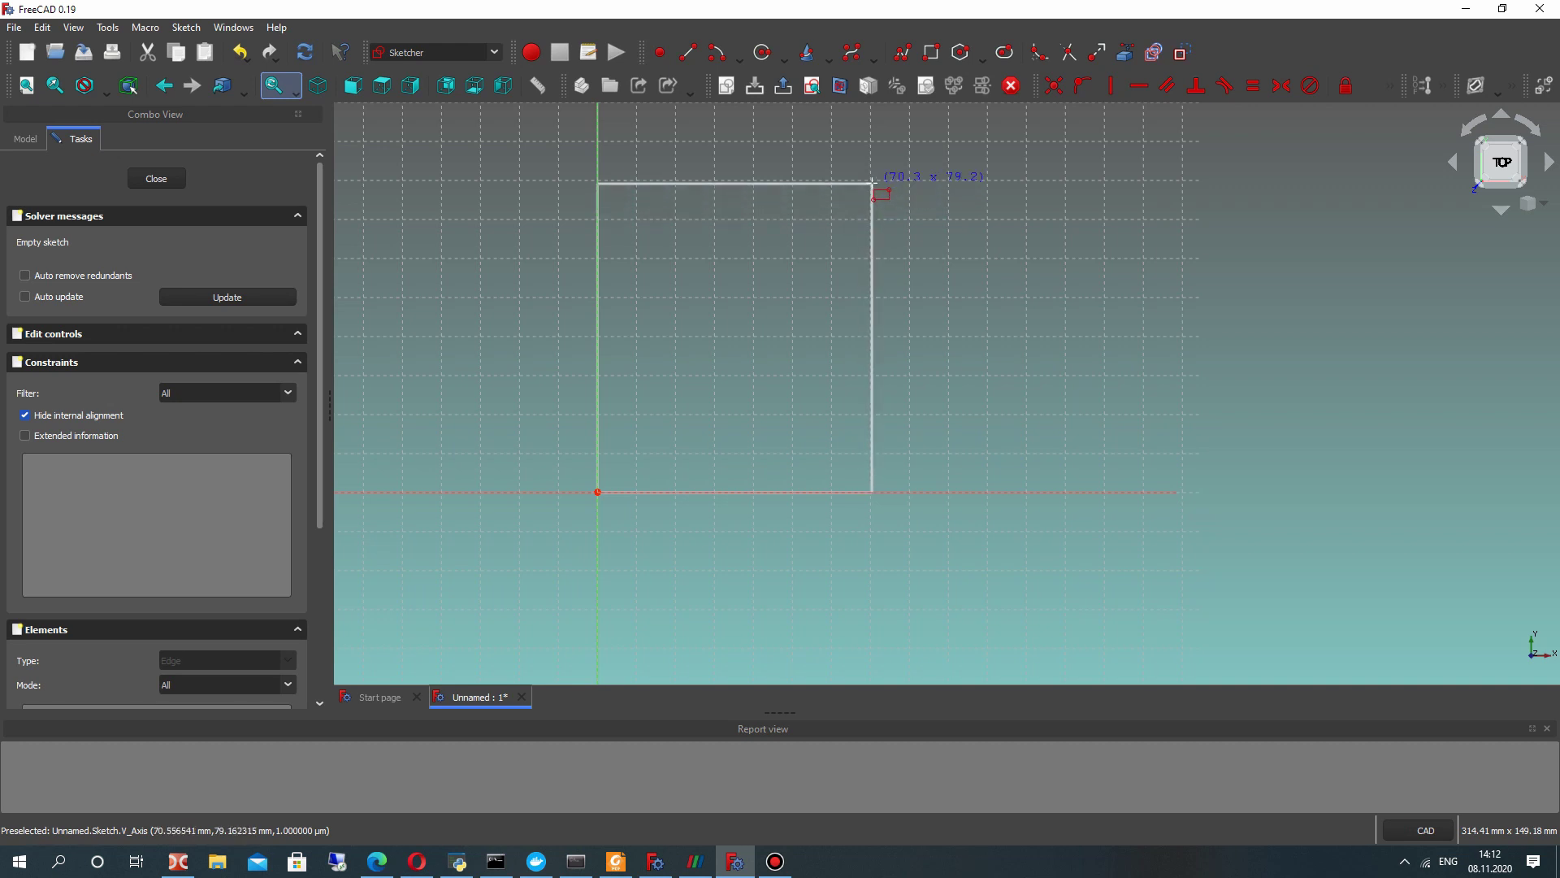
{"action": "left_click", "coordinate": [871, 181]}
- Constrain the rectangle's bottom edge to 70 mm and its right edge to 80 mm
{"action": "scroll", "coordinate": [756, 373], "scroll_direction": "down", "scroll_amount": 2}
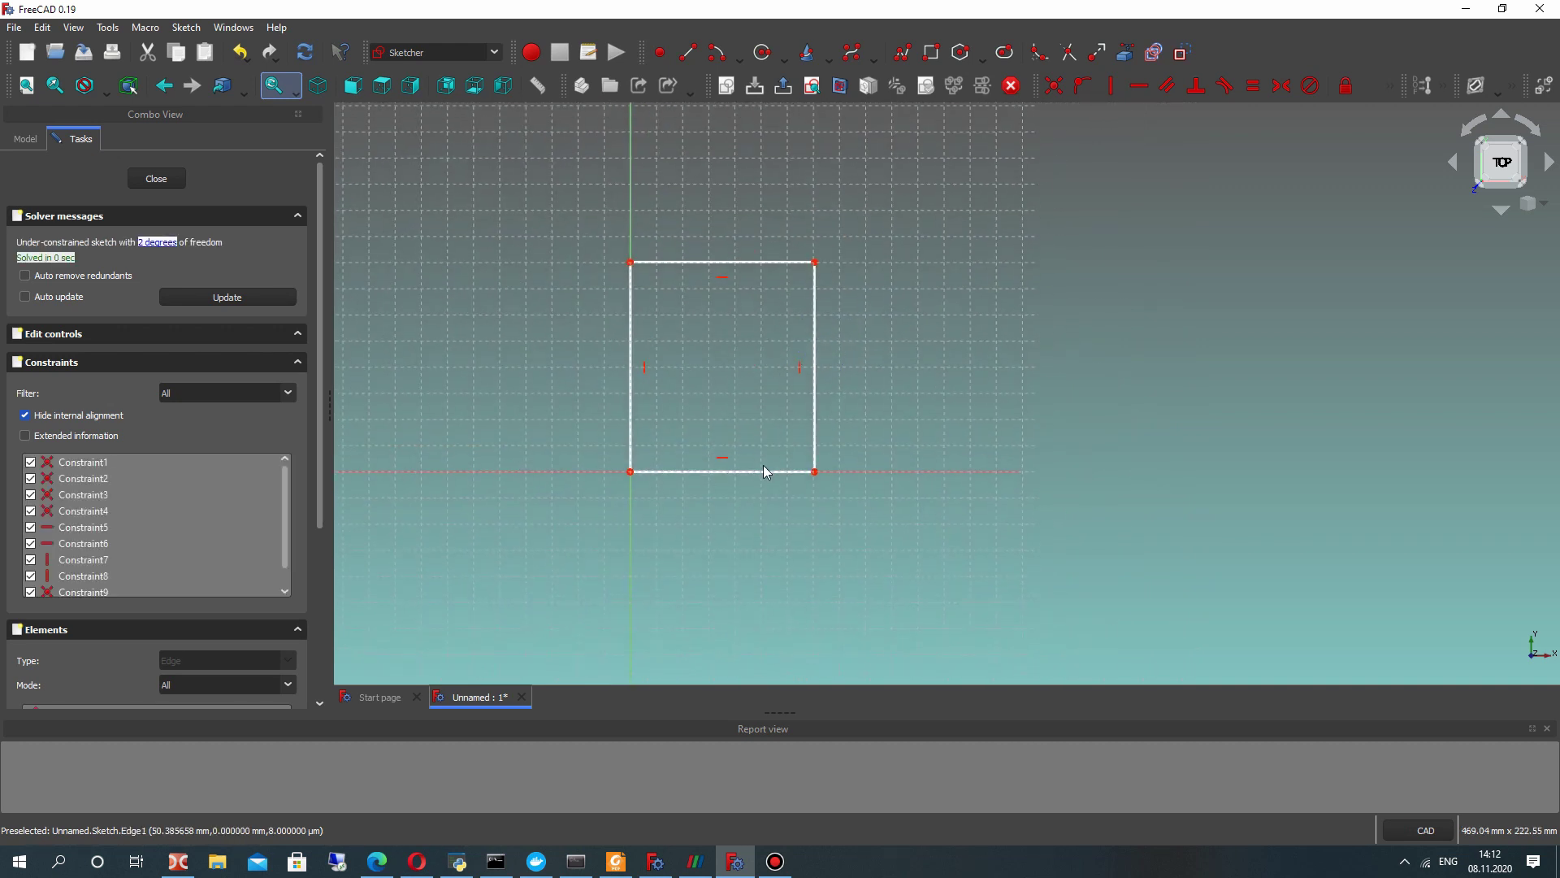
{"action": "left_click", "coordinate": [1392, 86]}
{"action": "left_click", "coordinate": [1137, 115]}
{"action": "left_click", "coordinate": [748, 478]}
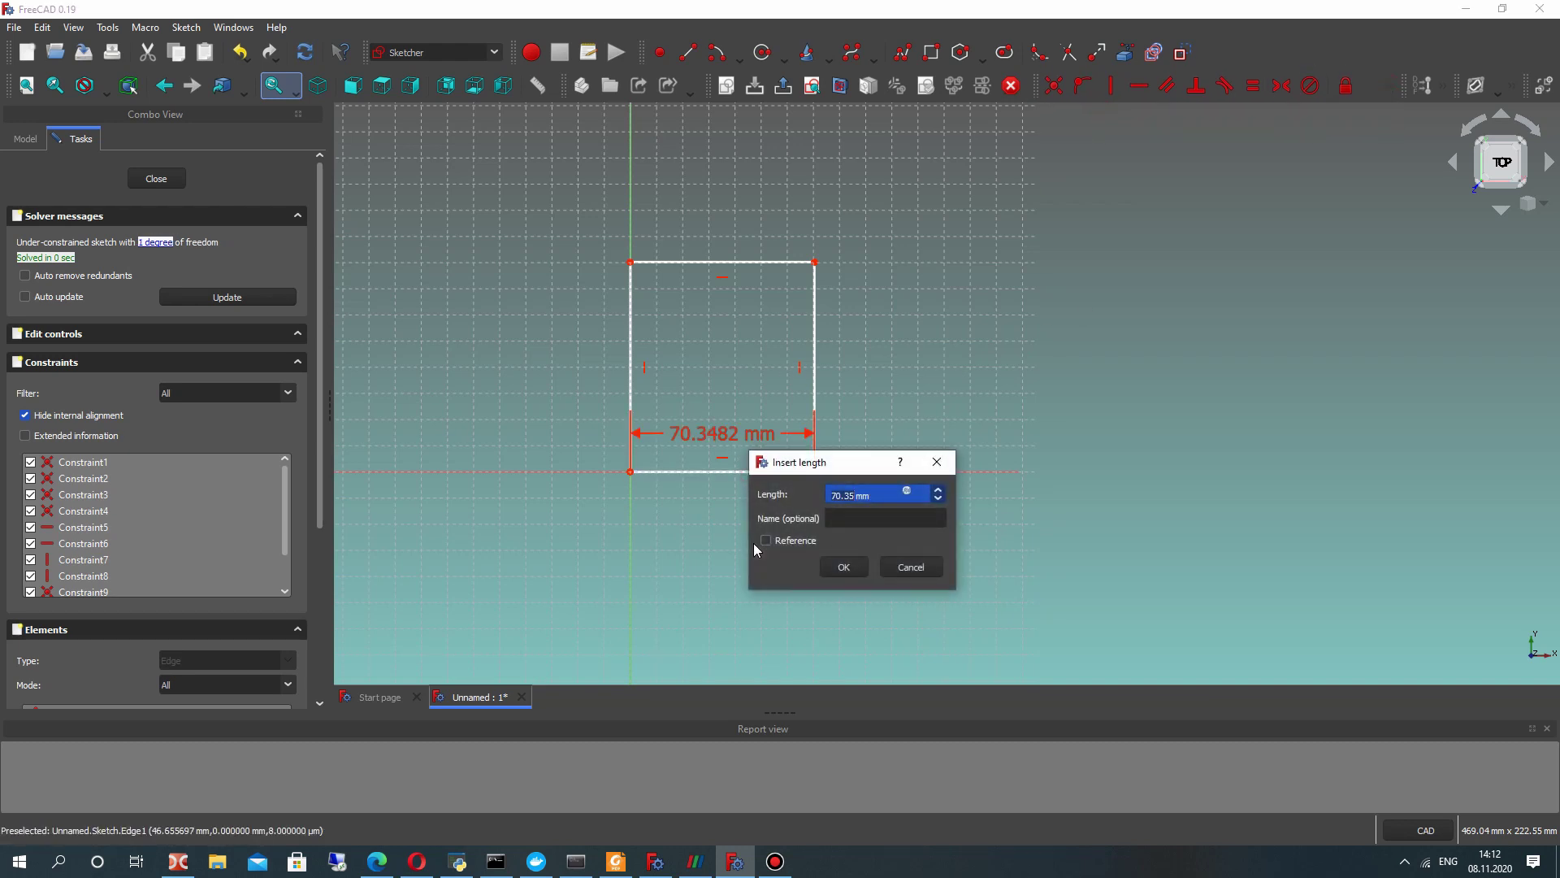
{"action": "type", "text": "70"}
{"action": "left_click", "coordinate": [842, 566]}
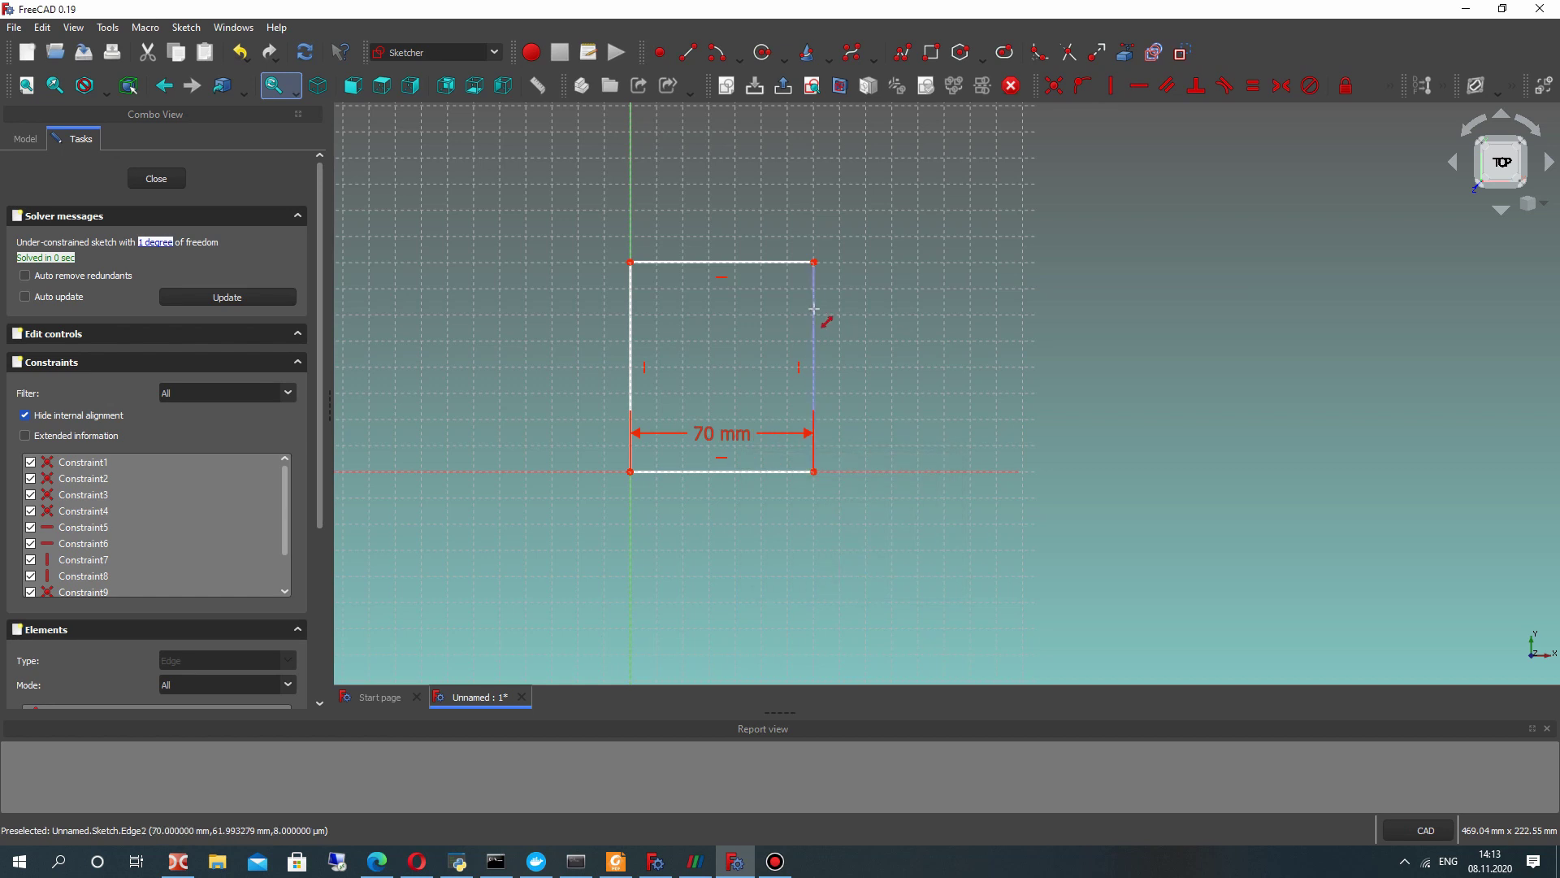
{"action": "left_click", "coordinate": [815, 317]}
{"action": "type", "text": "80"}
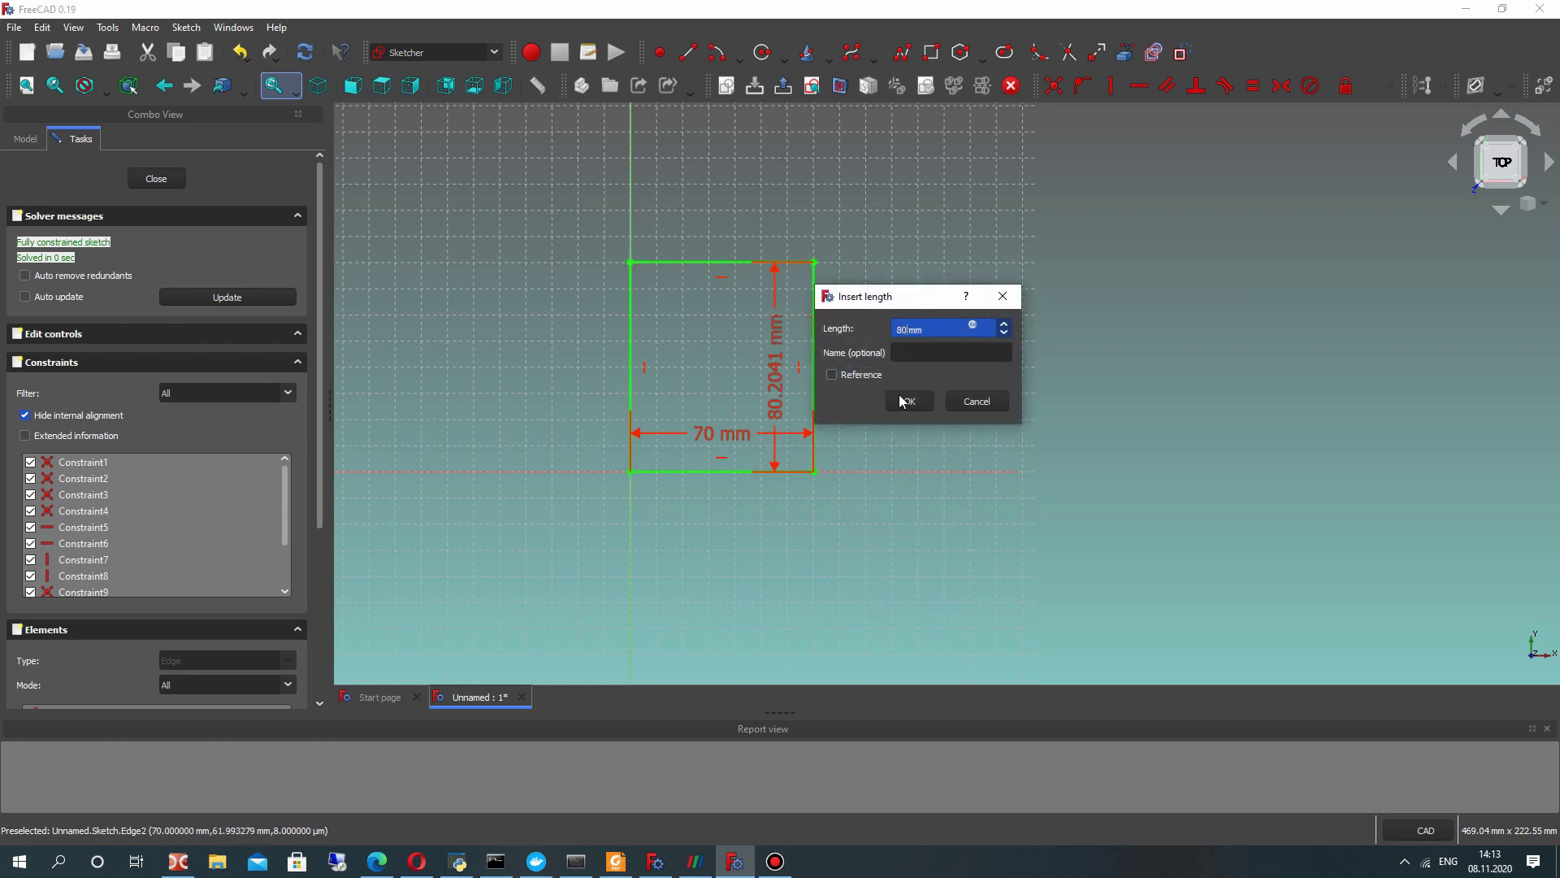
{"action": "left_click", "coordinate": [904, 399]}
- Draw a narrow upright rectangle crossing the first one's top edge and trim the overlapping edges into a U-shaped outline
{"action": "left_click", "coordinate": [931, 52]}
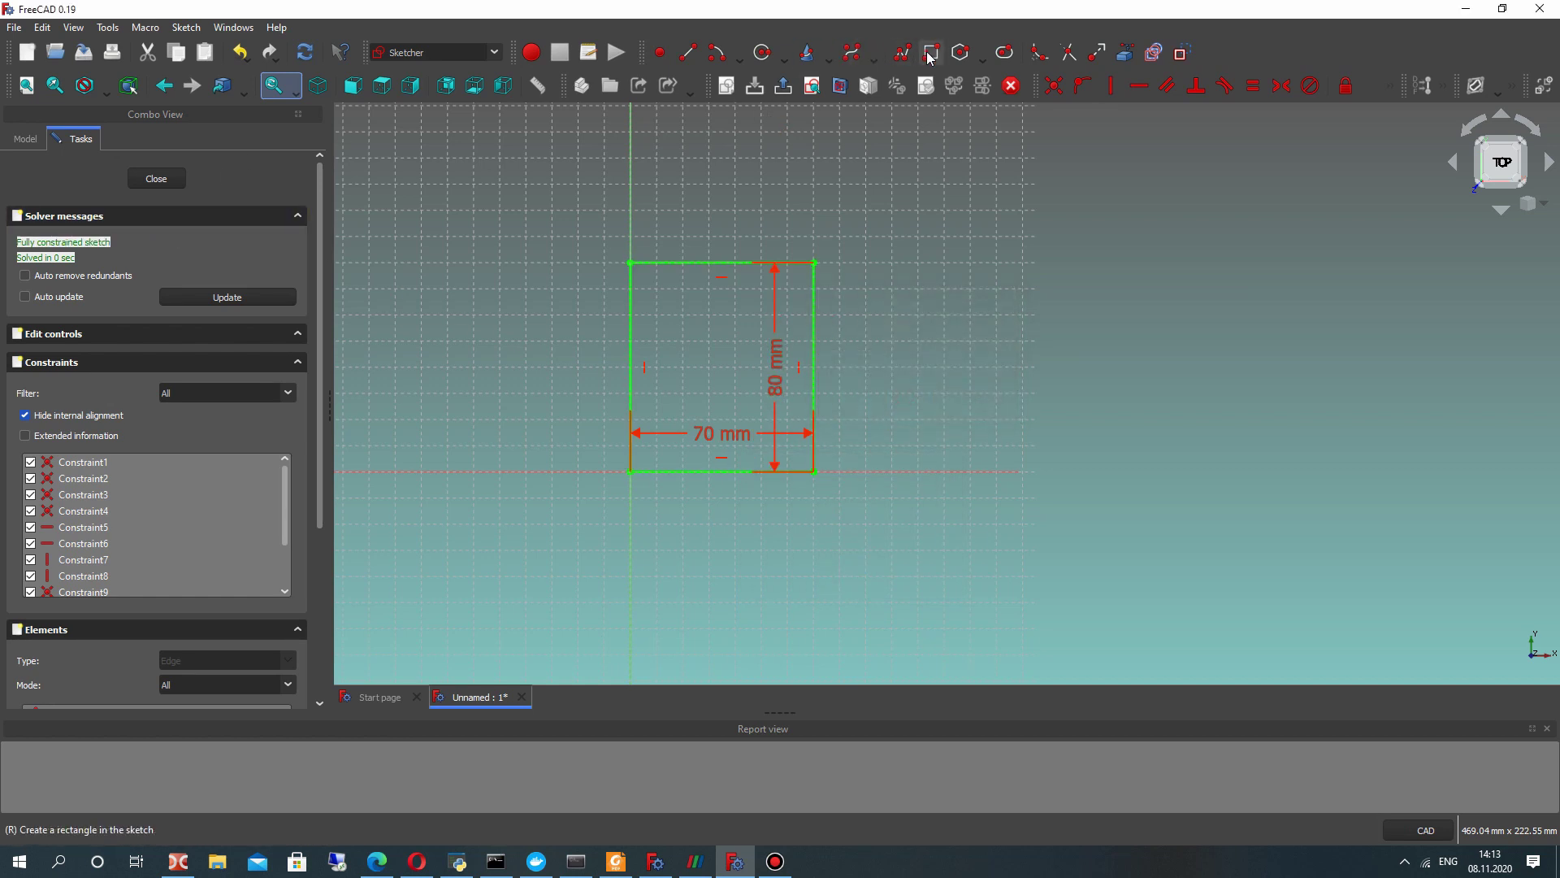
{"action": "left_click", "coordinate": [690, 209]}
{"action": "left_click", "coordinate": [749, 417]}
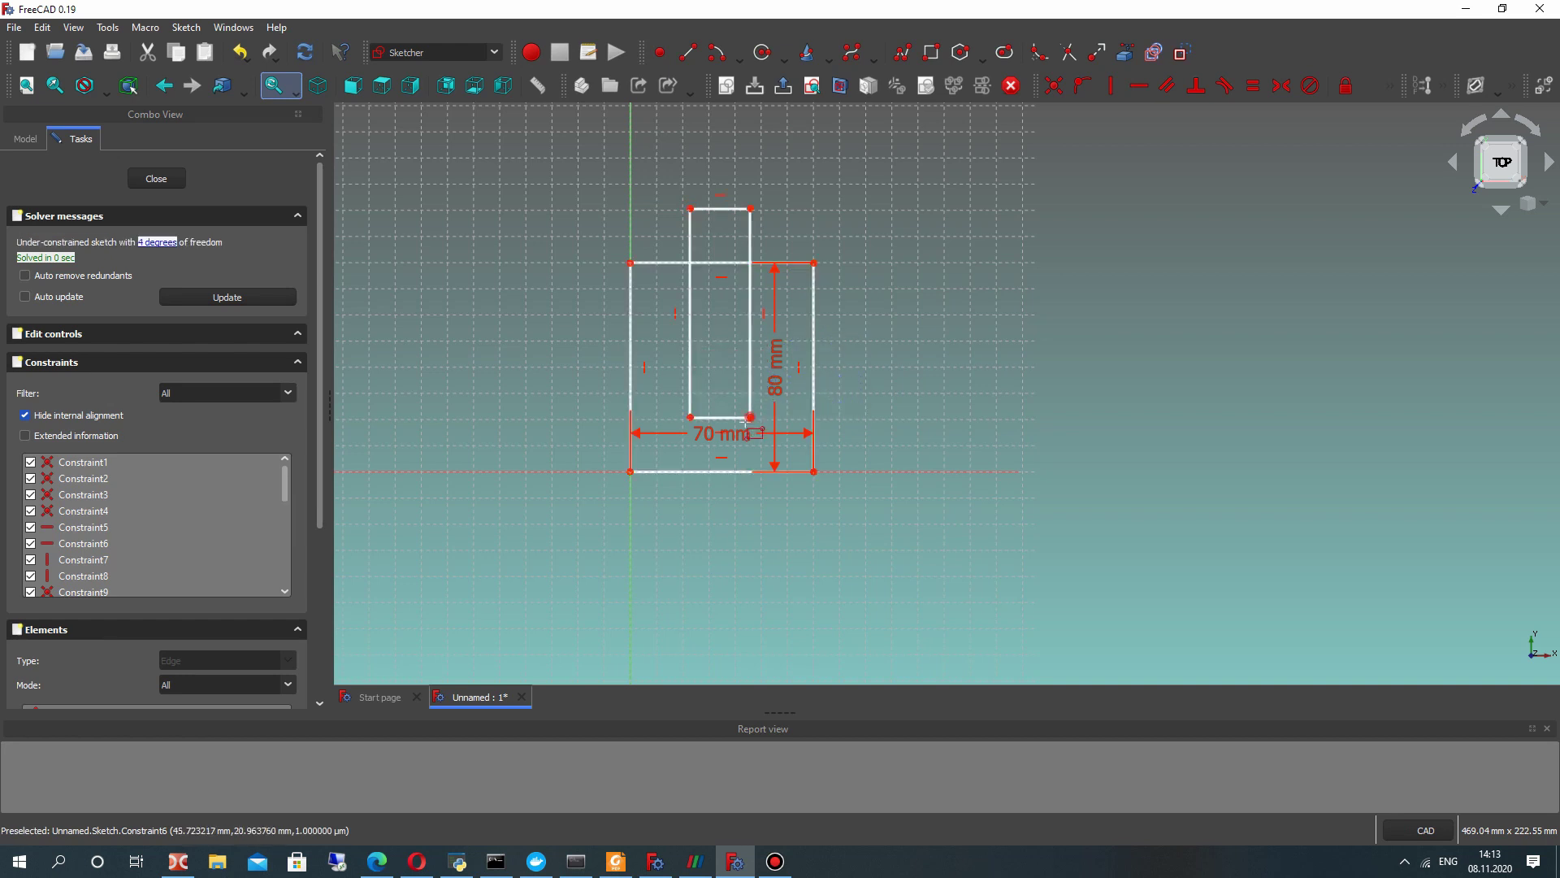
{"action": "scroll", "coordinate": [704, 268], "scroll_direction": "up", "scroll_amount": 1}
{"action": "left_click", "coordinate": [1044, 55]}
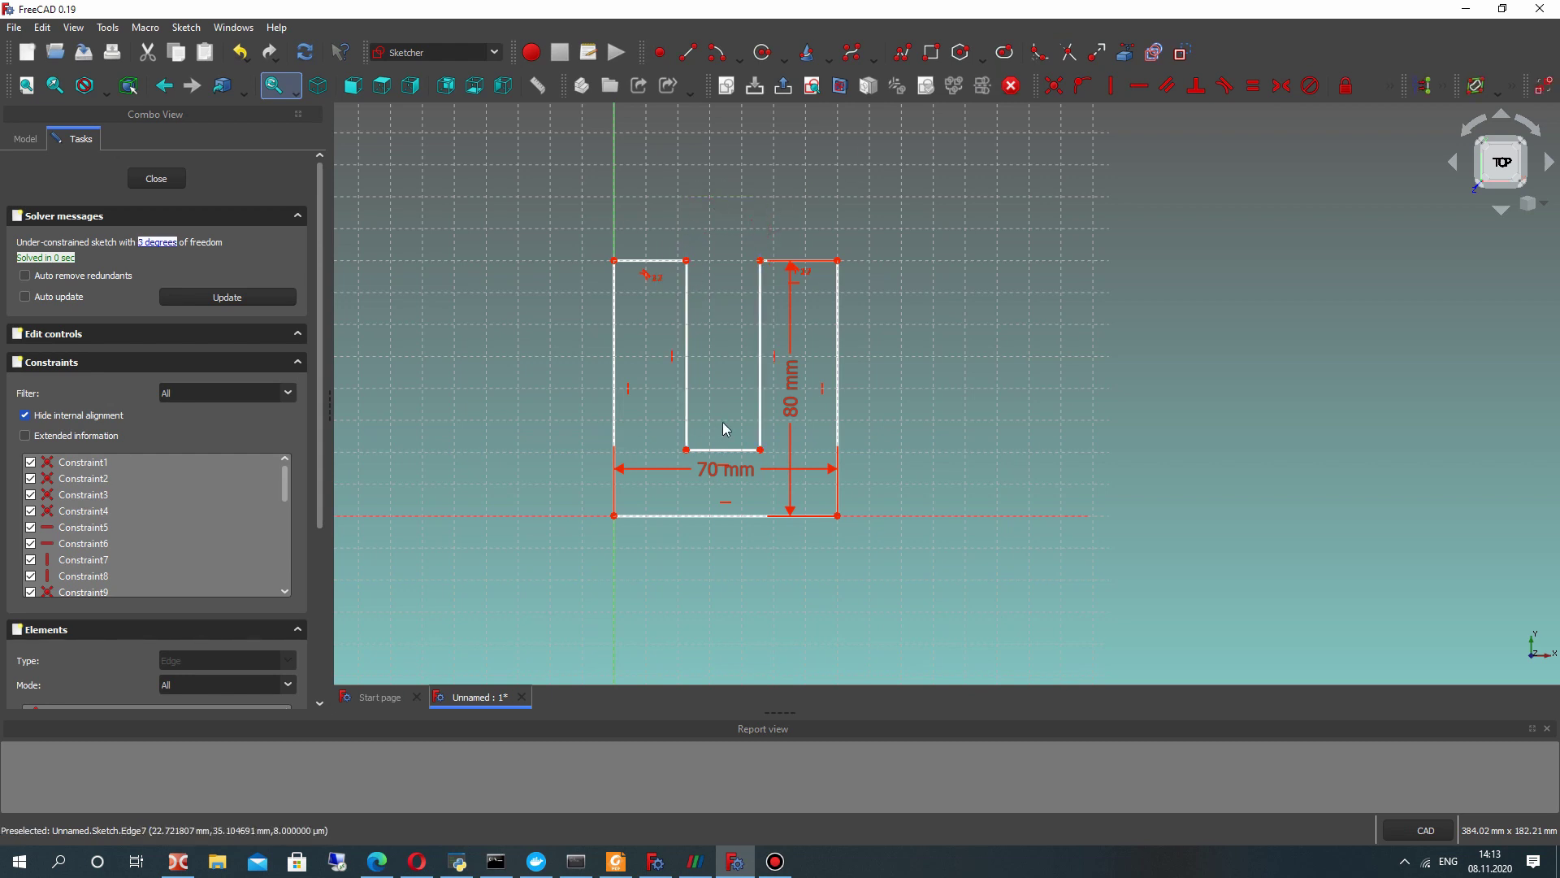
- Move the overall width and height dimensions outside the outline and constrain the right arm's top edge to 20 mm horizontally
{"action": "left_click_drag", "start_coordinate": [780, 401], "coordinate": [944, 395]}
{"action": "left_click_drag", "start_coordinate": [718, 476], "coordinate": [723, 577]}
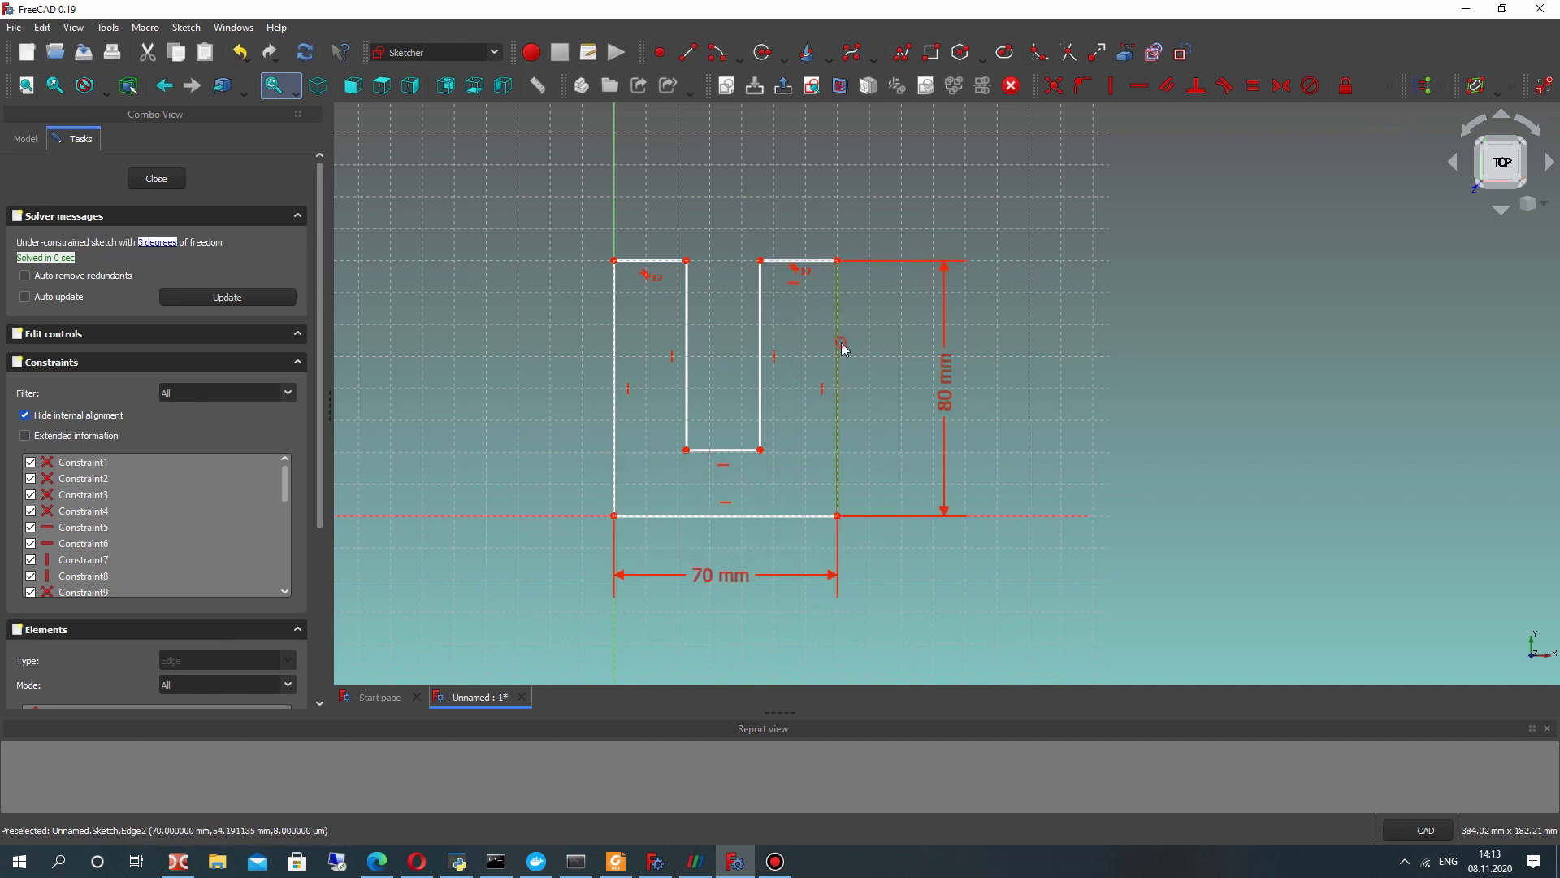
{"action": "left_click", "coordinate": [1393, 93]}
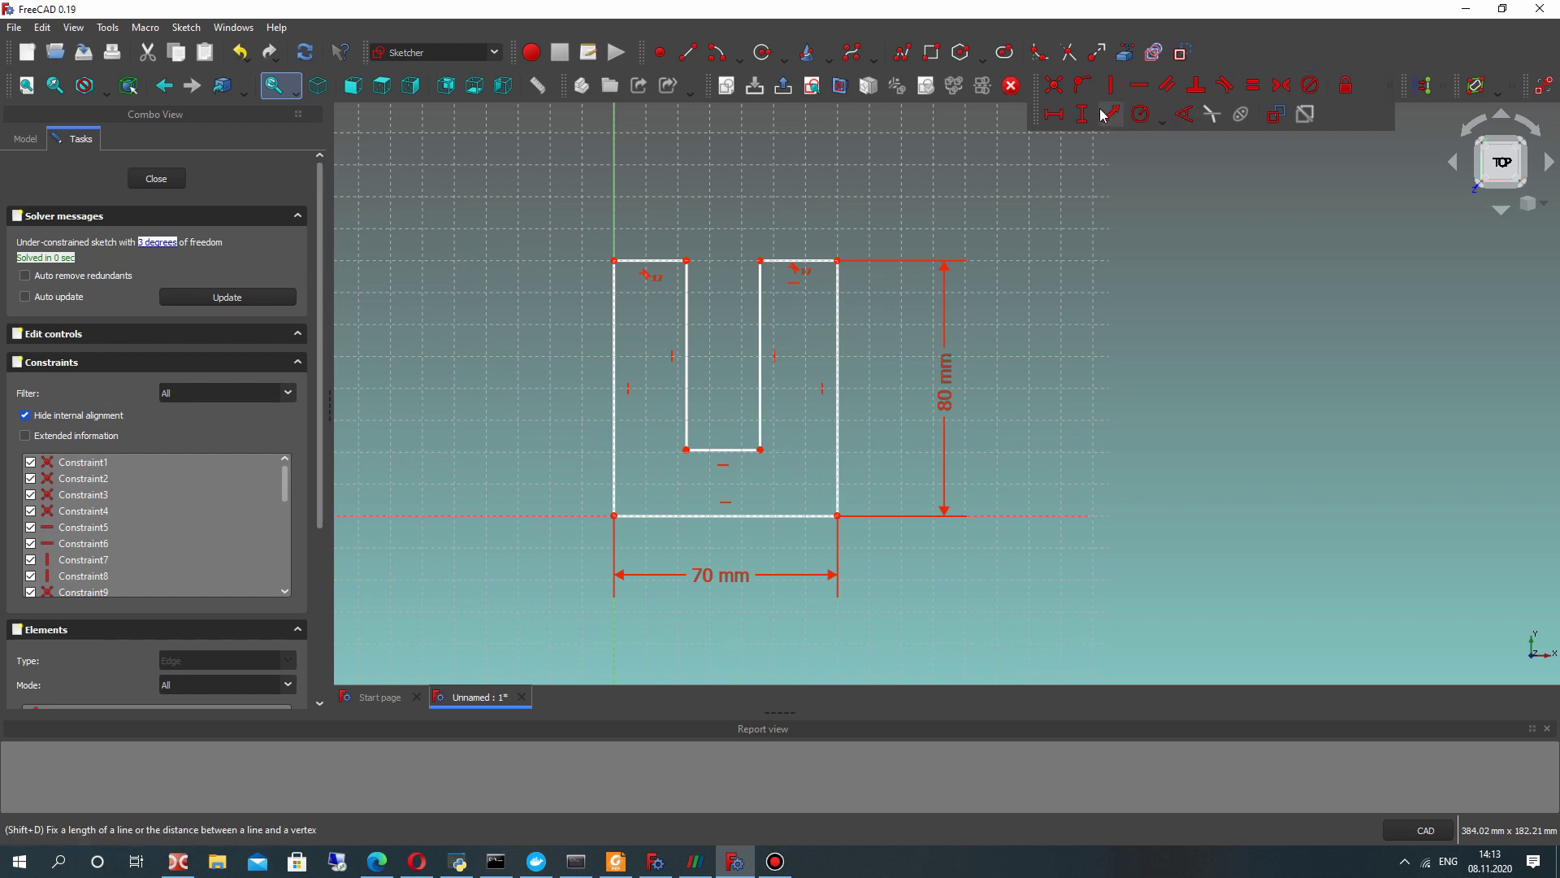
{"action": "left_click", "coordinate": [1056, 117]}
{"action": "left_click", "coordinate": [821, 260]}
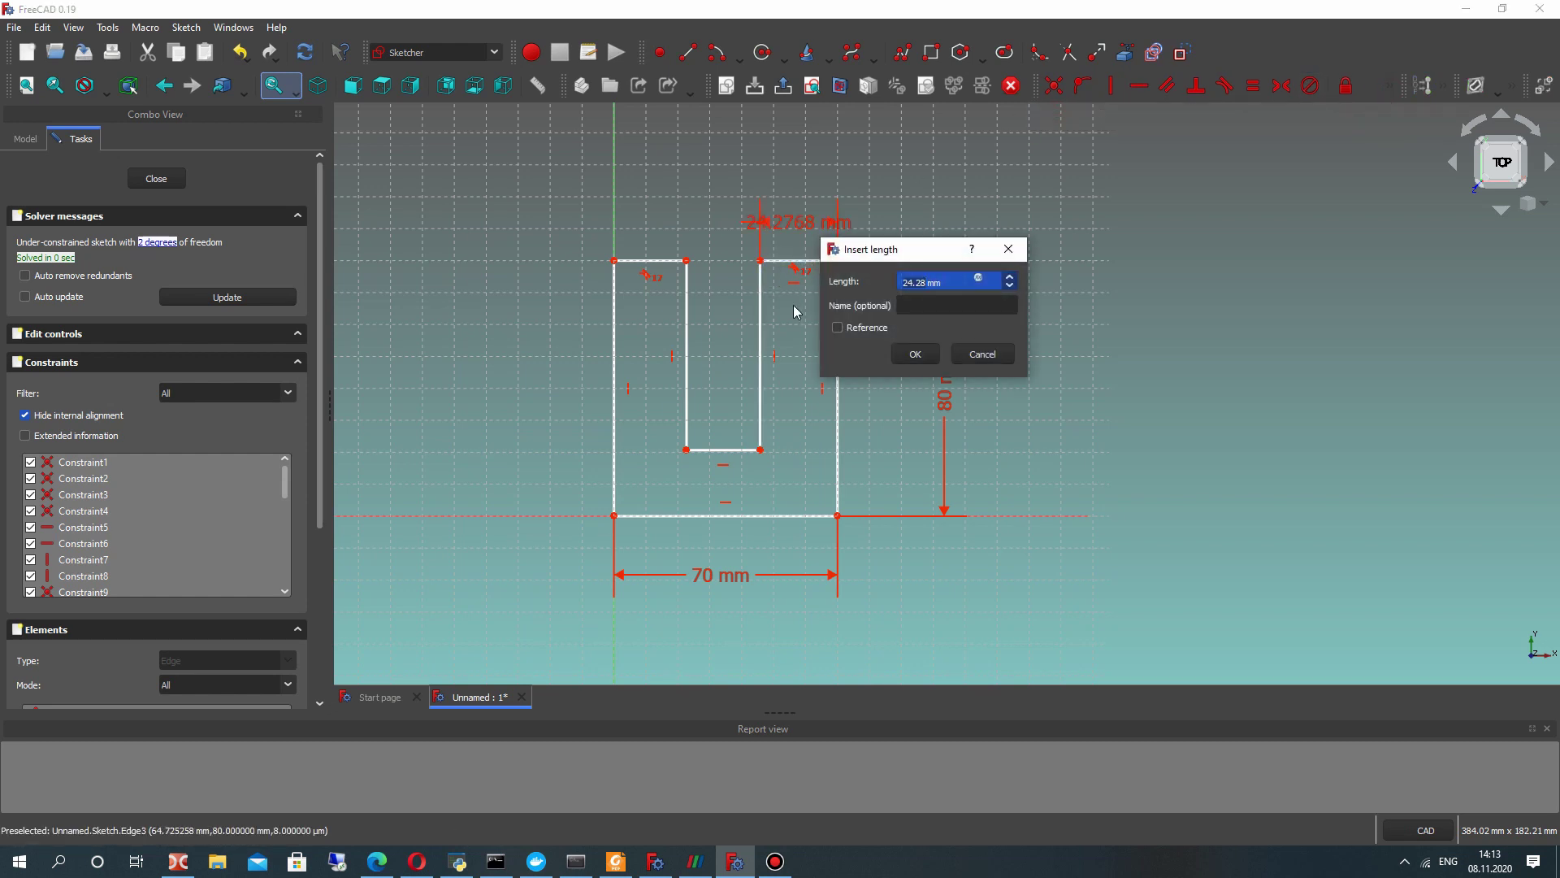
{"action": "key", "text": "Return"}
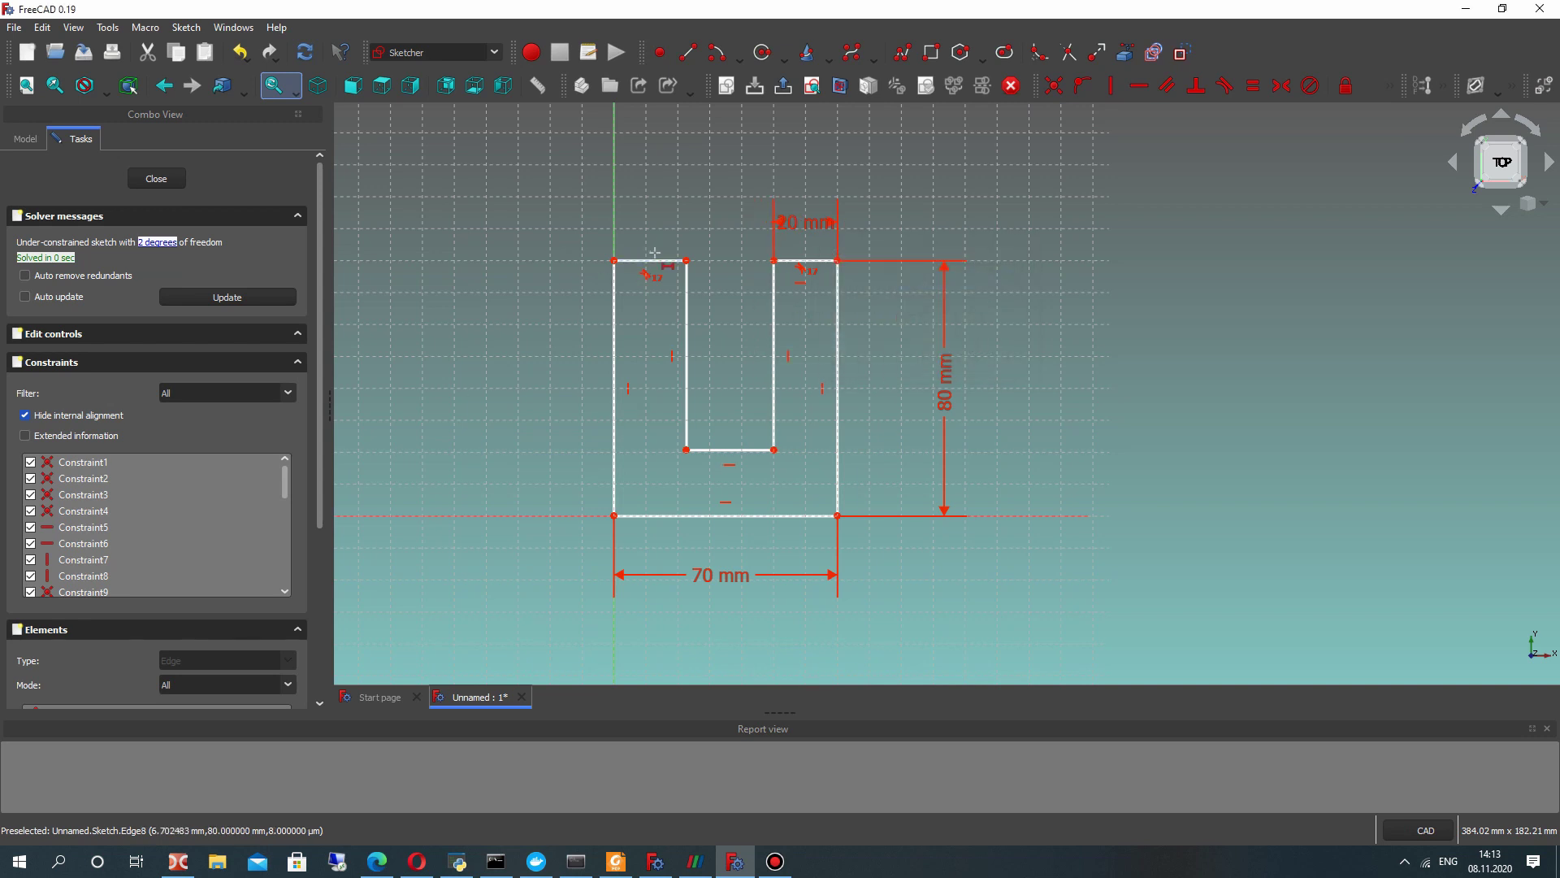
- Constrain the slot's bottom edge to a horizontal width of 30 mm
{"action": "left_click", "coordinate": [719, 449]}
{"action": "type", "text": "3"}
{"action": "key", "text": "Return"}
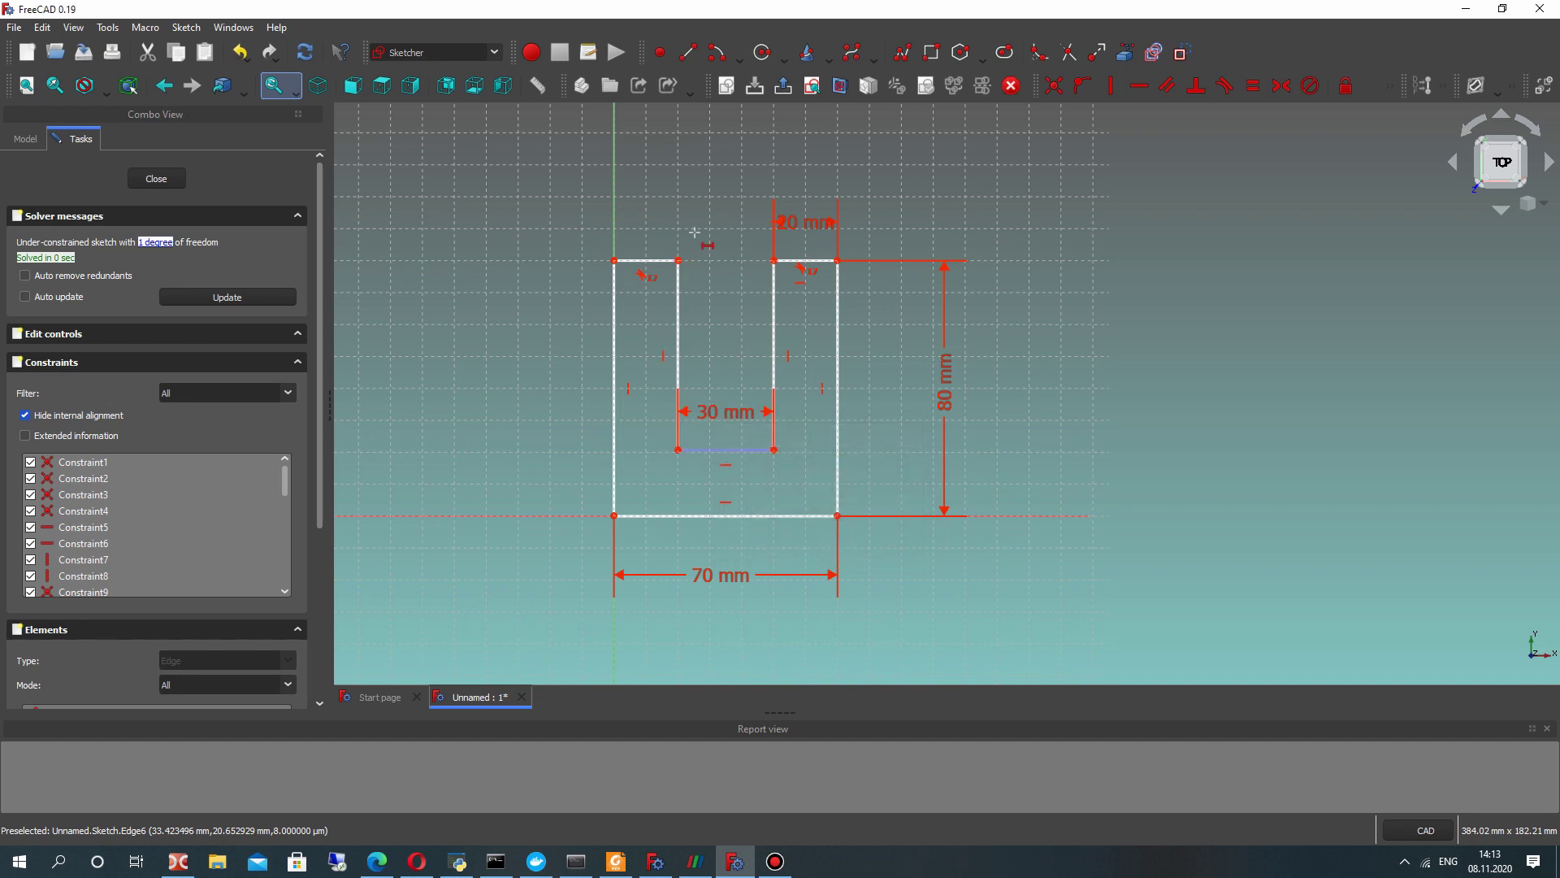
- Constrain the vertical distance from the slot floor to the outline's base to 20 mm, place that dimension outside, and close the sketch
{"action": "left_click", "coordinate": [1389, 85]}
{"action": "left_click", "coordinate": [1087, 117]}
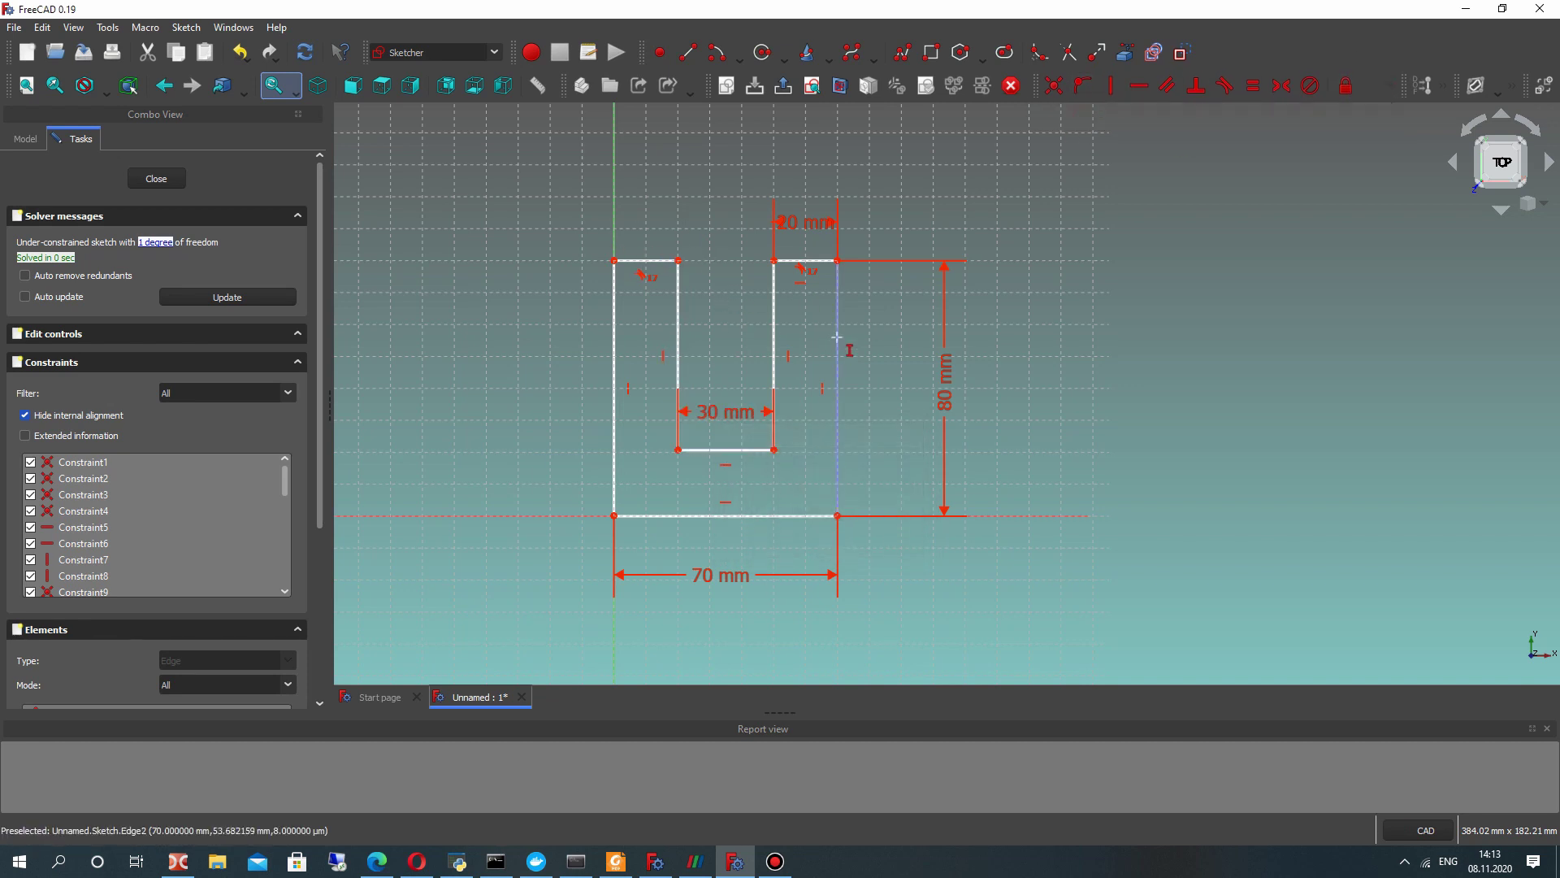
{"action": "left_click", "coordinate": [774, 450]}
{"action": "left_click", "coordinate": [837, 515]}
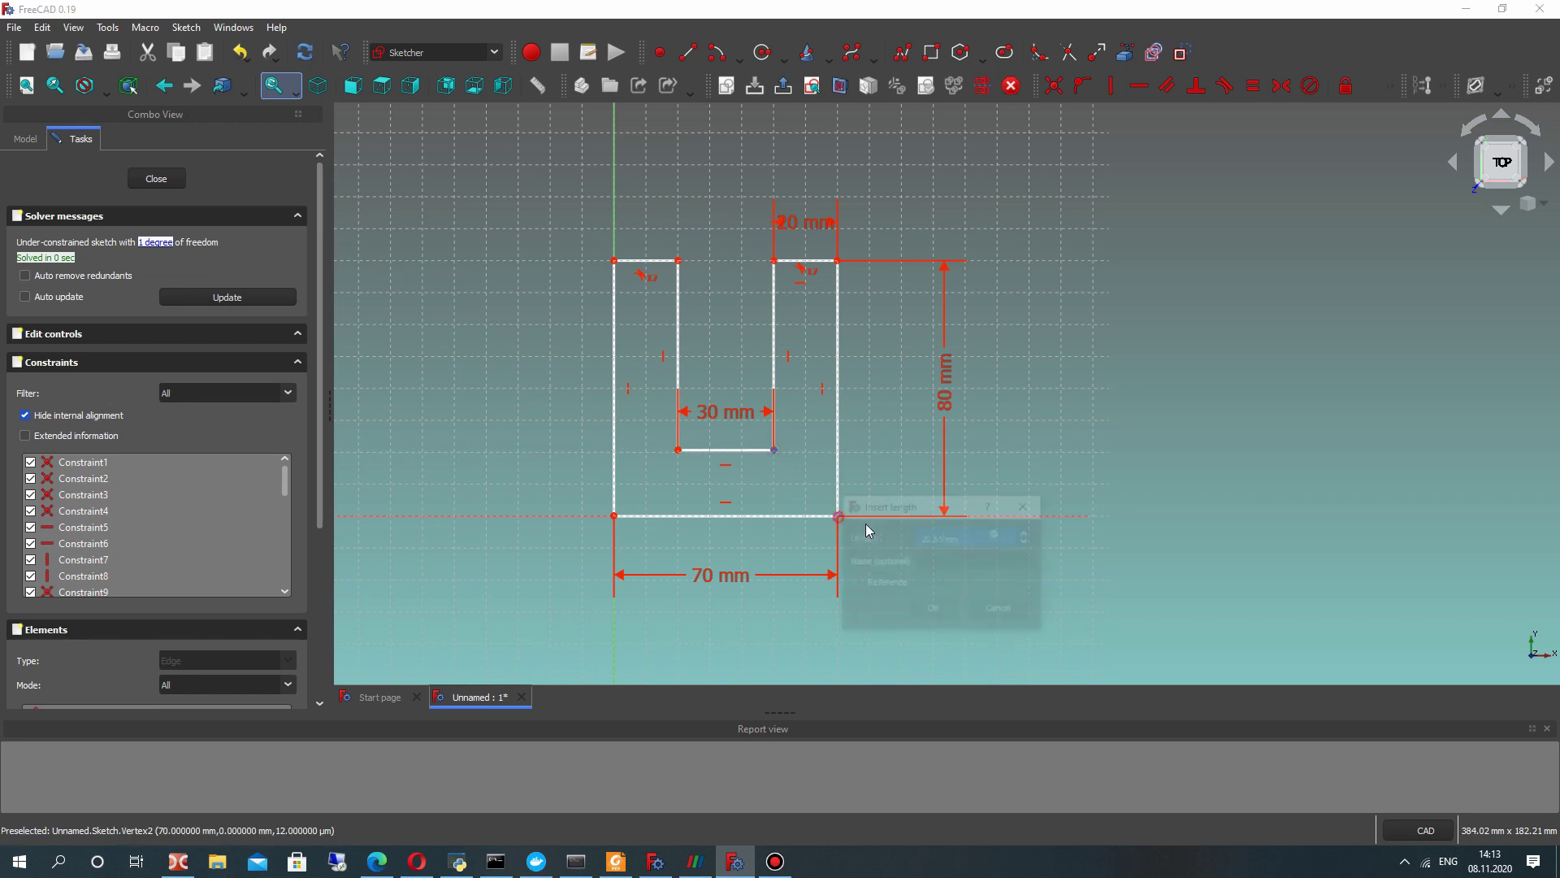
{"action": "type", "text": "20"}
{"action": "key", "text": "Return"}
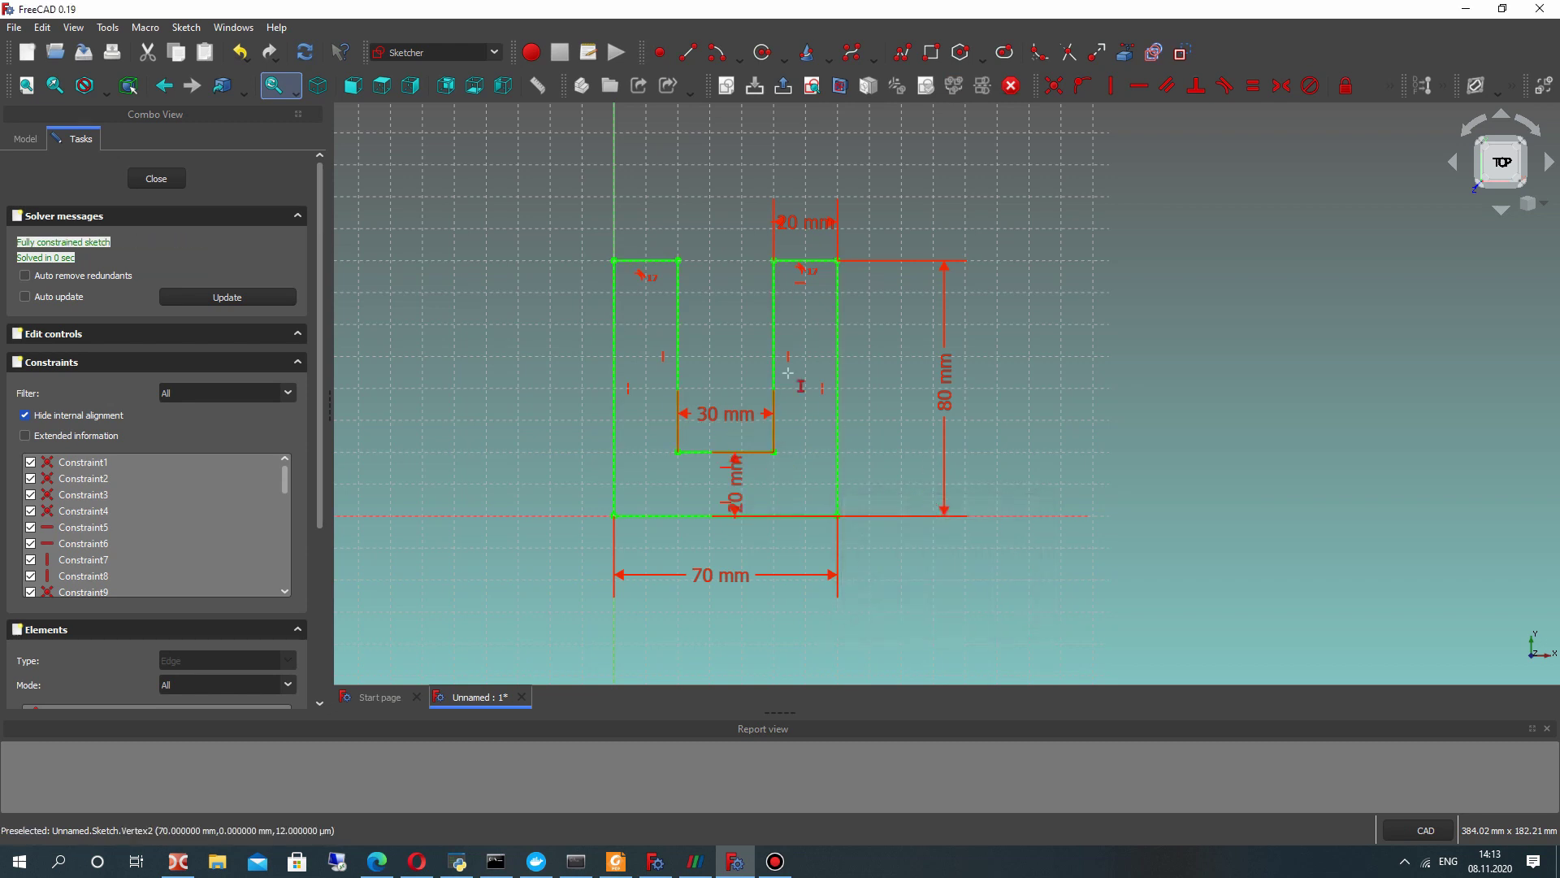
{"action": "mouse_move", "coordinate": [740, 504]}
{"action": "left_mouse_down"}
{"action": "mouse_move", "coordinate": [739, 487]}
{"action": "mouse_move", "coordinate": [888, 453]}
{"action": "mouse_move", "coordinate": [898, 407]}
{"action": "left_mouse_up"}
{"action": "left_click", "coordinate": [150, 178]}
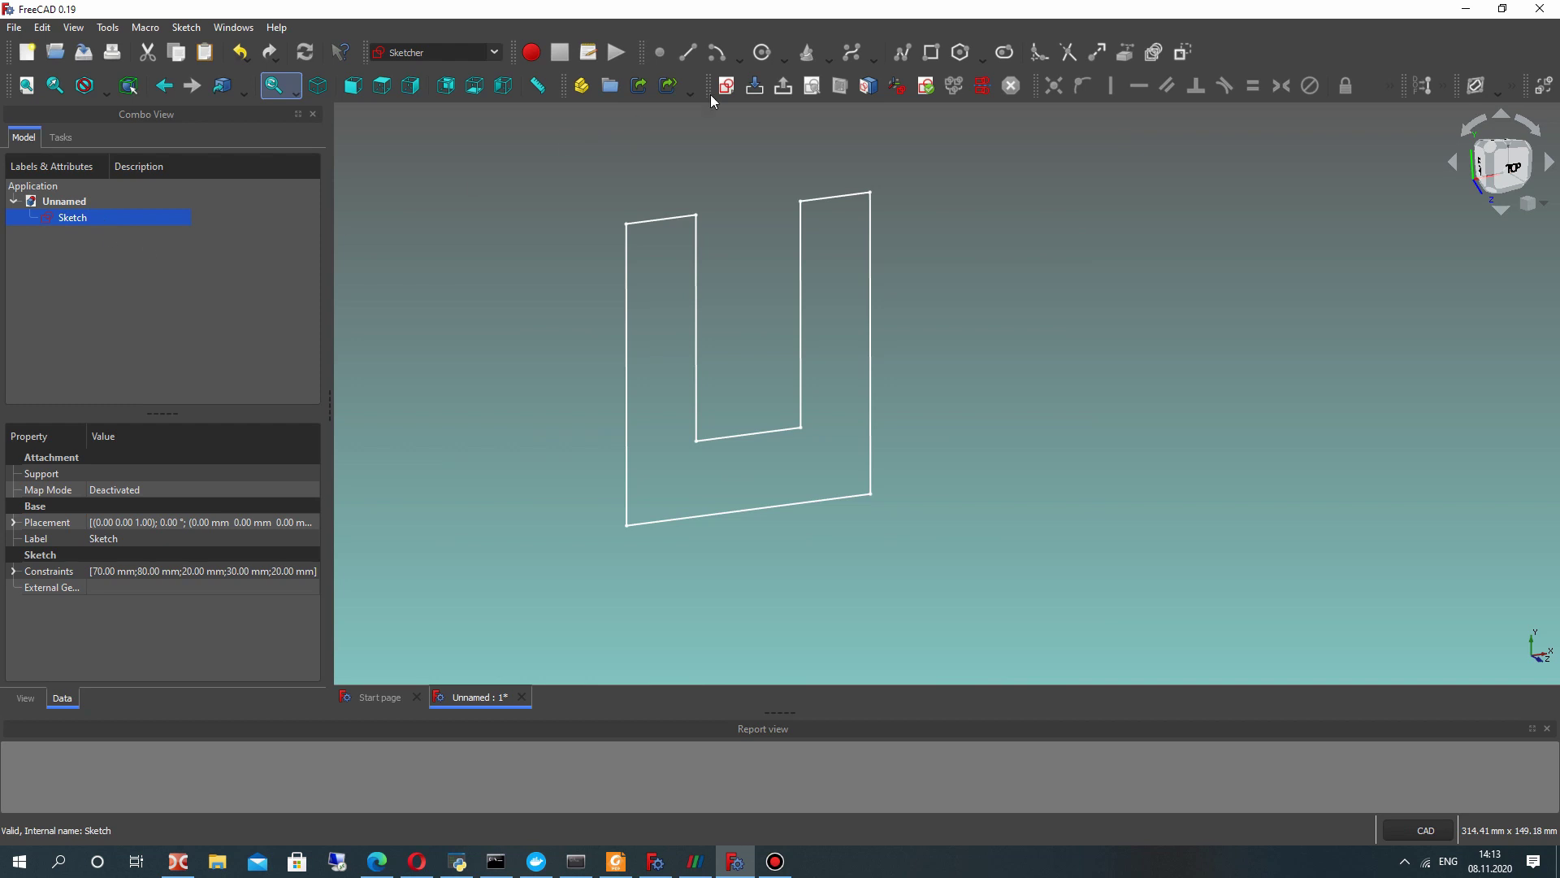
- Extrude the U-shaped sketch 50 mm along its normal as a solid in the Part workbench
{"action": "left_click", "coordinate": [459, 50]}
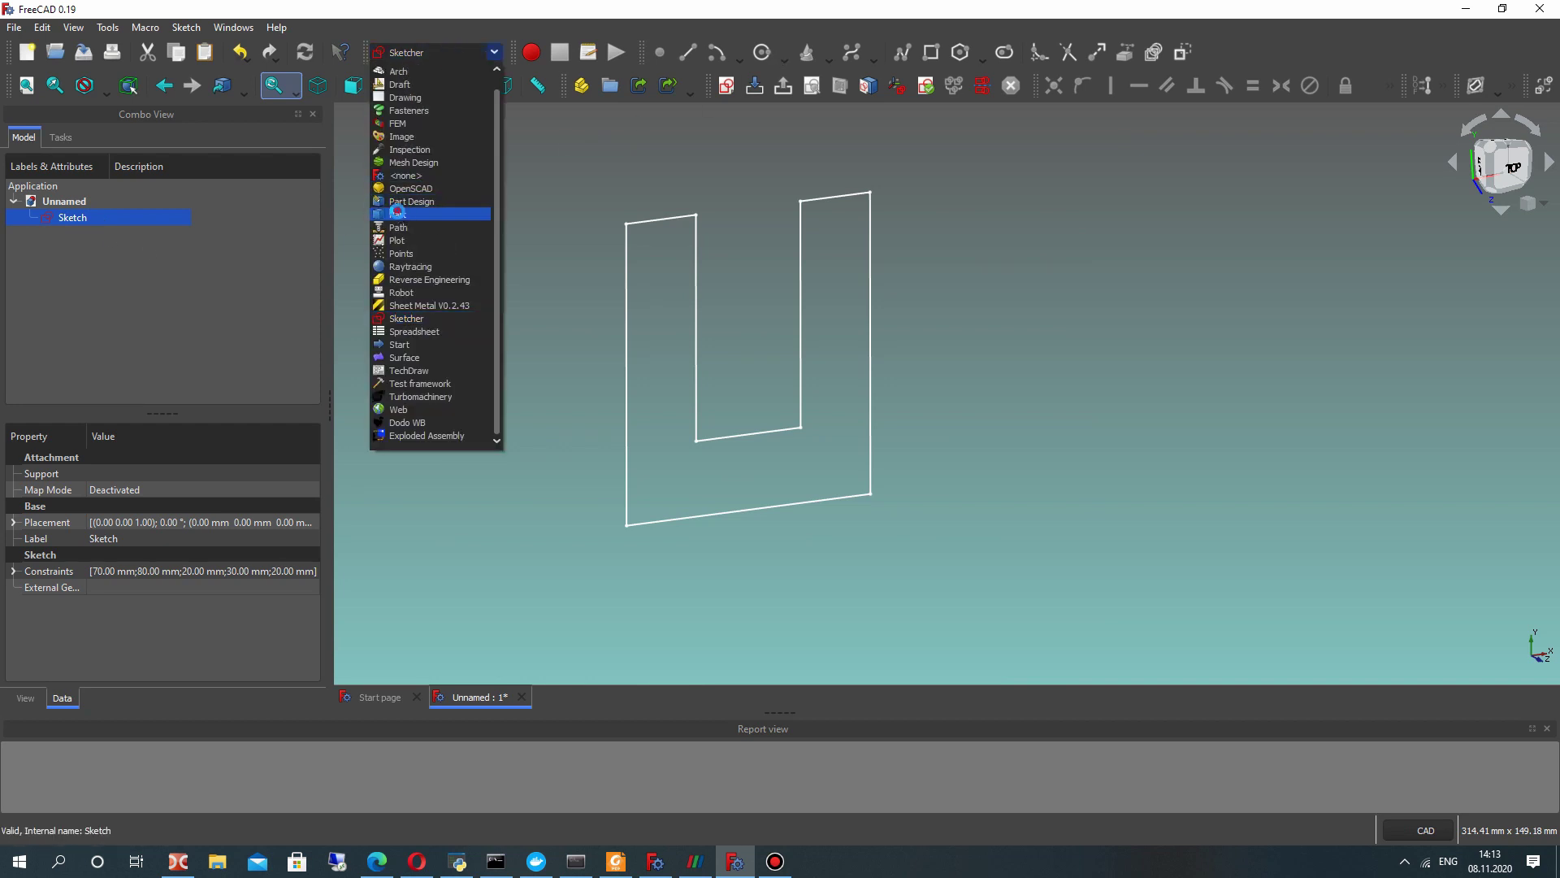
{"action": "left_click", "coordinate": [421, 208]}
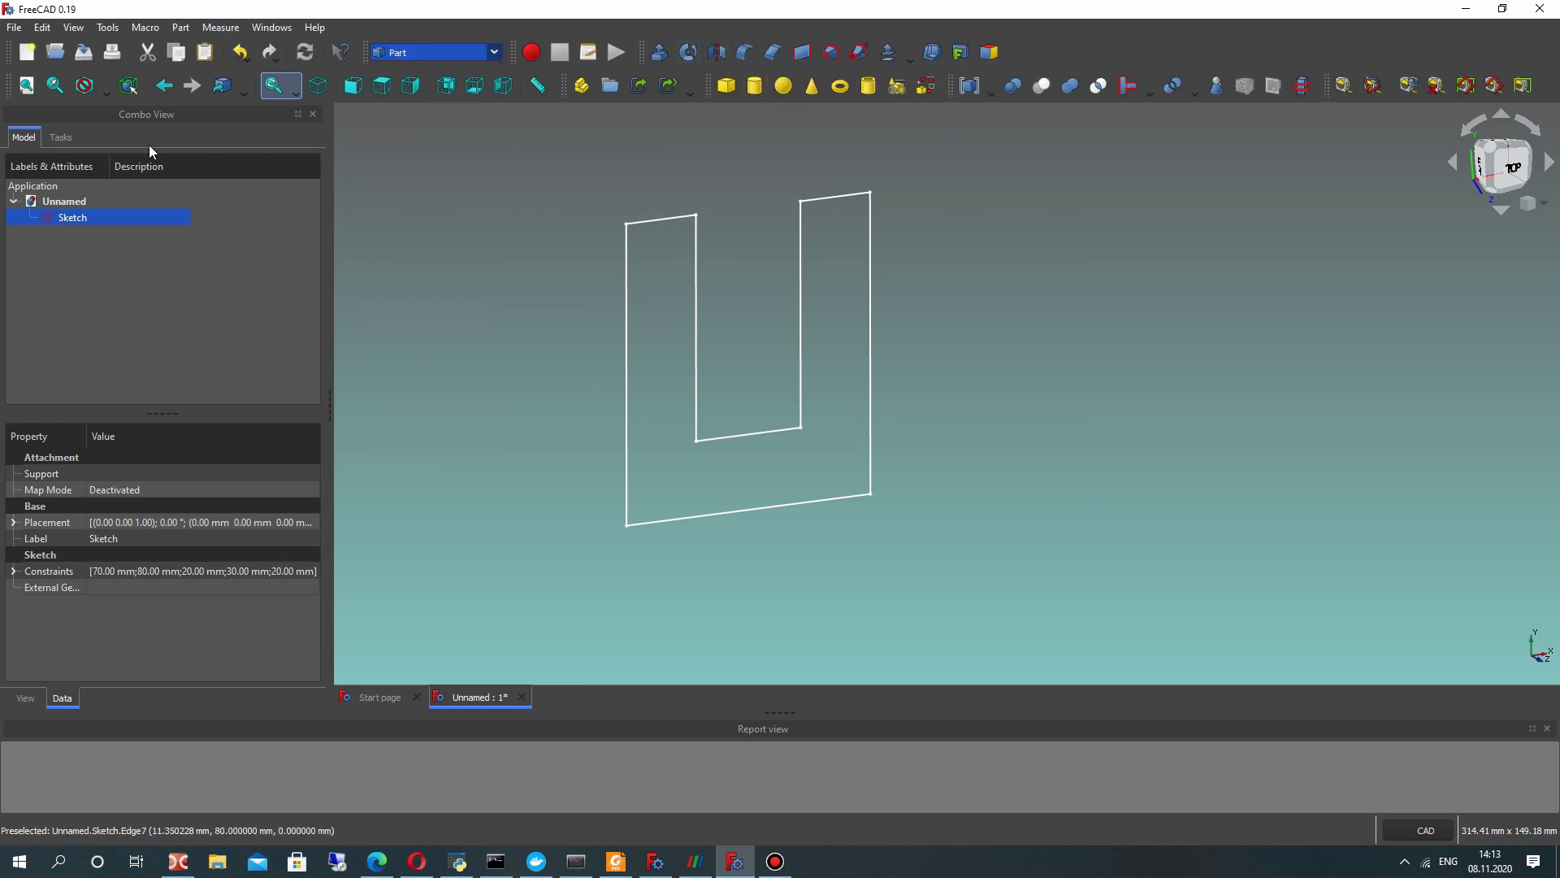
{"action": "left_click", "coordinate": [86, 217]}
{"action": "left_click", "coordinate": [659, 52]}
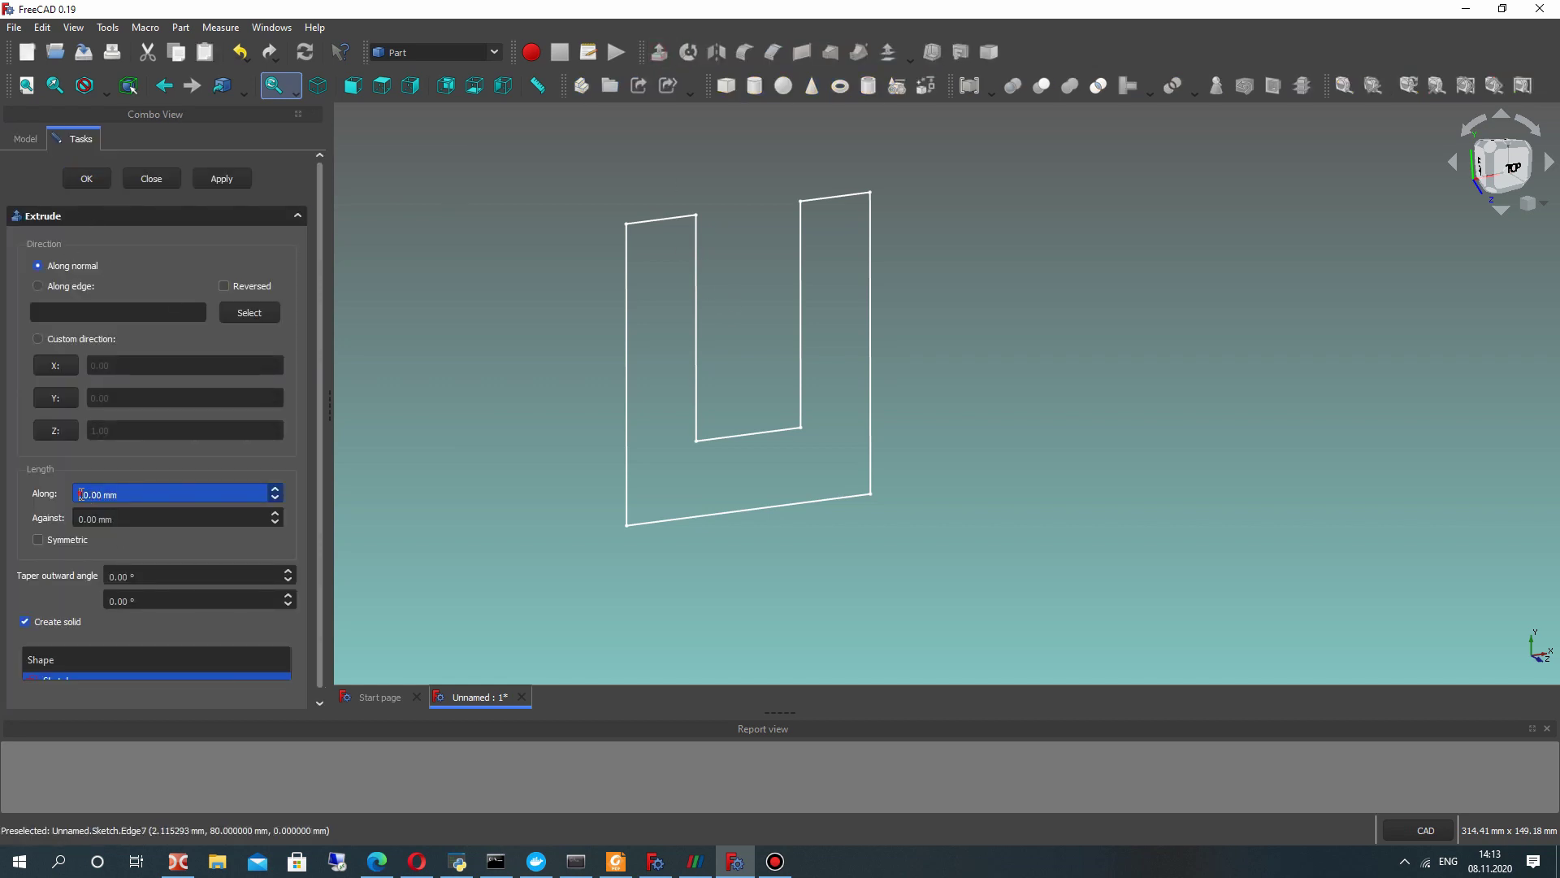
{"action": "left_click", "coordinate": [86, 178]}
- Duplicate the U-shaped extrusion together with its sketch
{"action": "mouse_move", "coordinate": [817, 354]}
{"action": "middle_mouse_down"}
{"action": "mouse_move", "coordinate": [797, 417]}
{"action": "mouse_move", "coordinate": [867, 432]}
{"action": "mouse_move", "coordinate": [1149, 358]}
{"action": "mouse_move", "coordinate": [1012, 418]}
{"action": "mouse_move", "coordinate": [1097, 429]}
{"action": "mouse_move", "coordinate": [794, 432]}
{"action": "mouse_move", "coordinate": [1021, 428]}
{"action": "mouse_move", "coordinate": [794, 372]}
{"action": "mouse_move", "coordinate": [899, 358]}
{"action": "mouse_move", "coordinate": [174, 279]}
{"action": "middle_mouse_up"}
{"action": "left_click", "coordinate": [49, 216]}
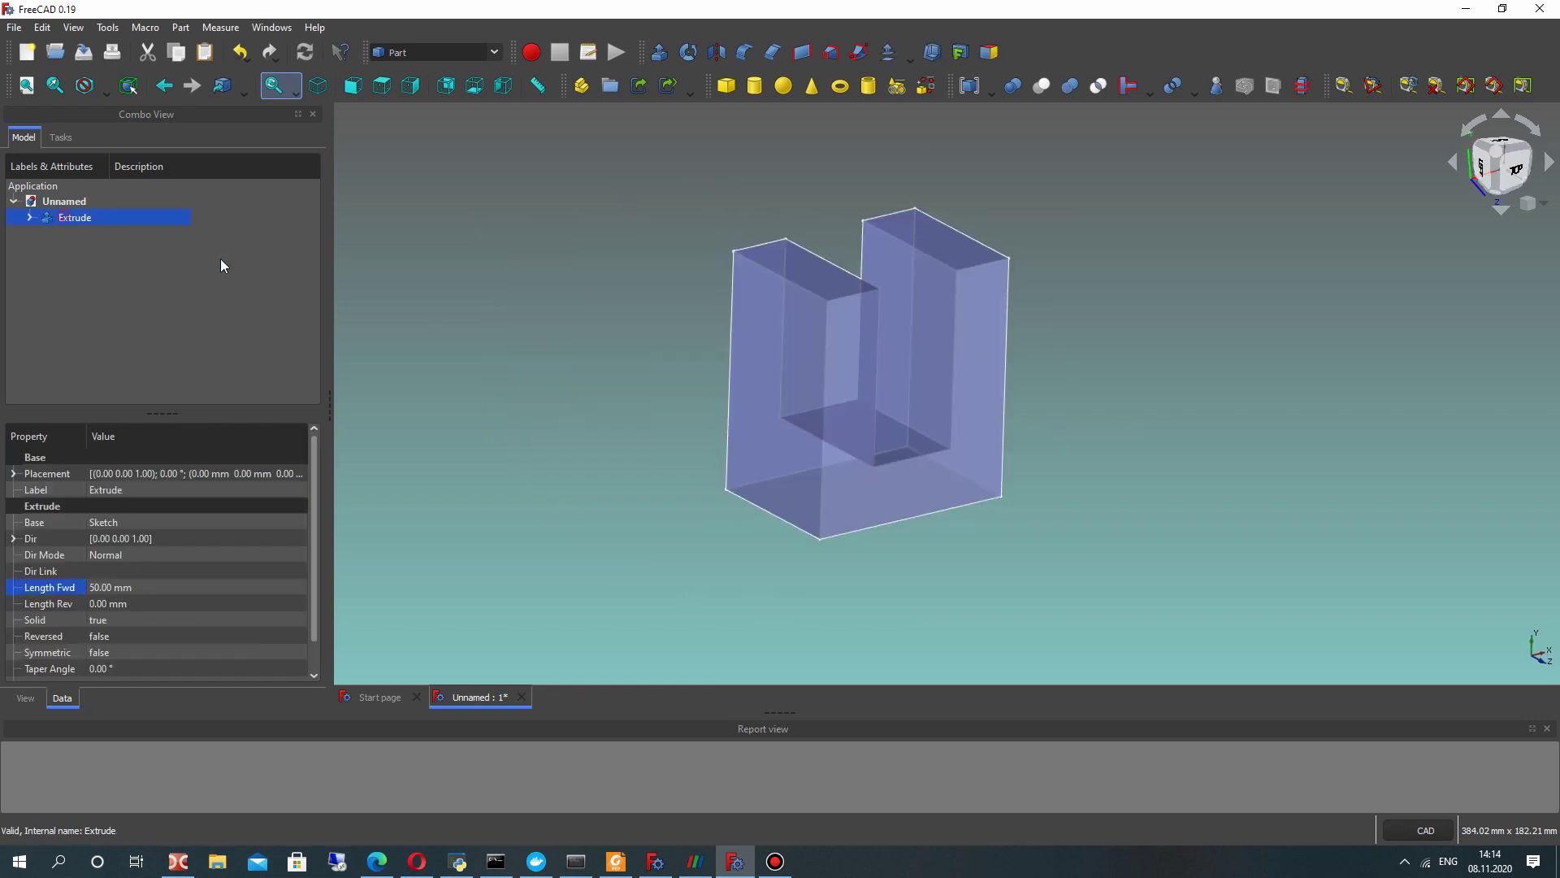
{"action": "key", "text": "ctrl+e"}
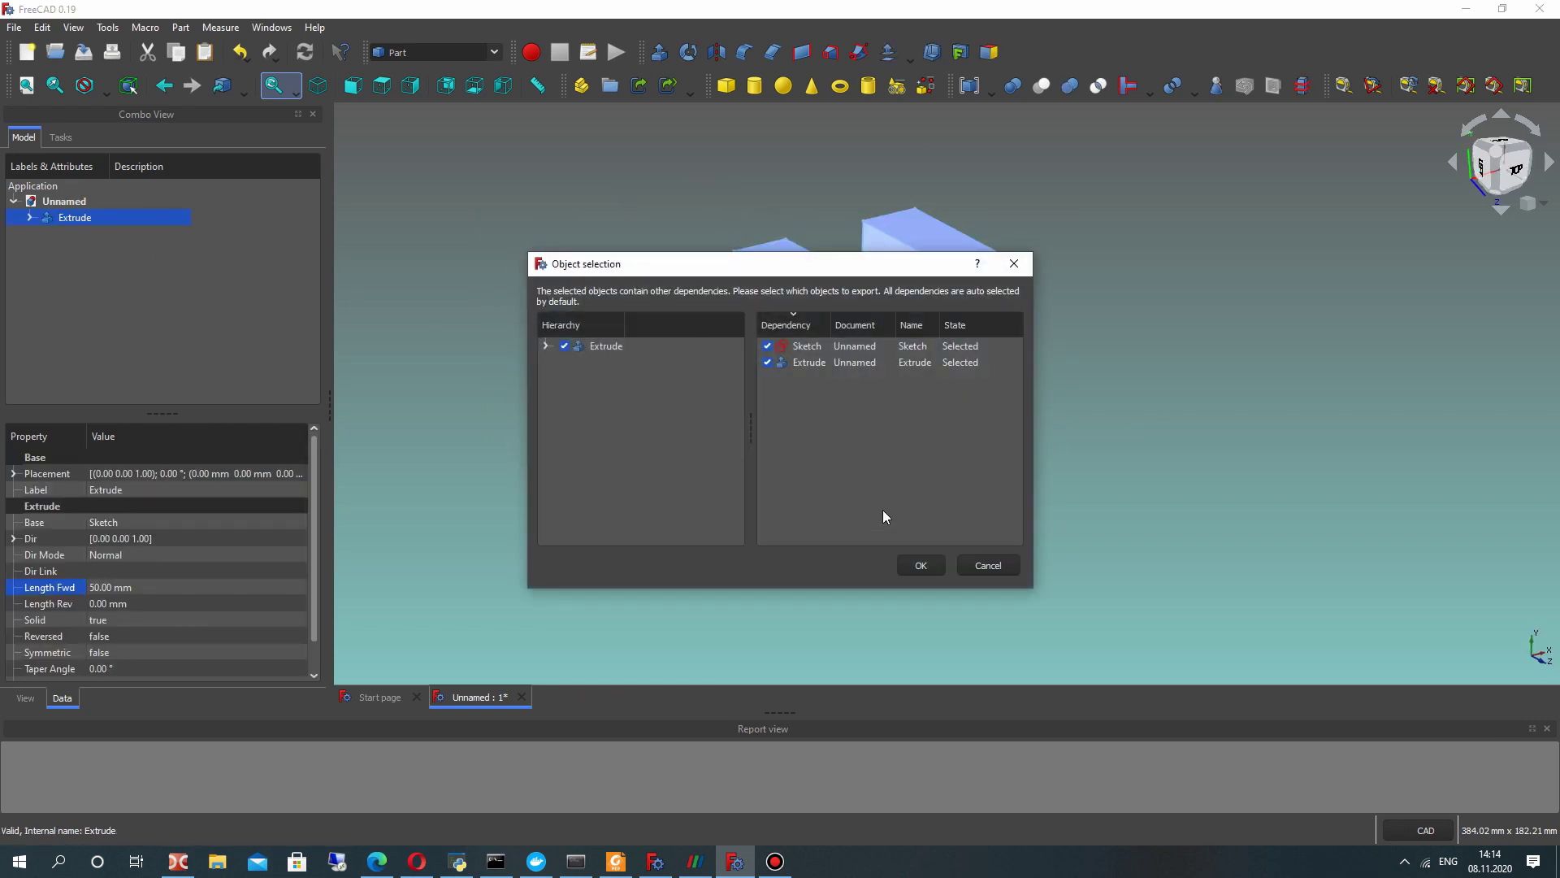
{"action": "left_click", "coordinate": [921, 565]}
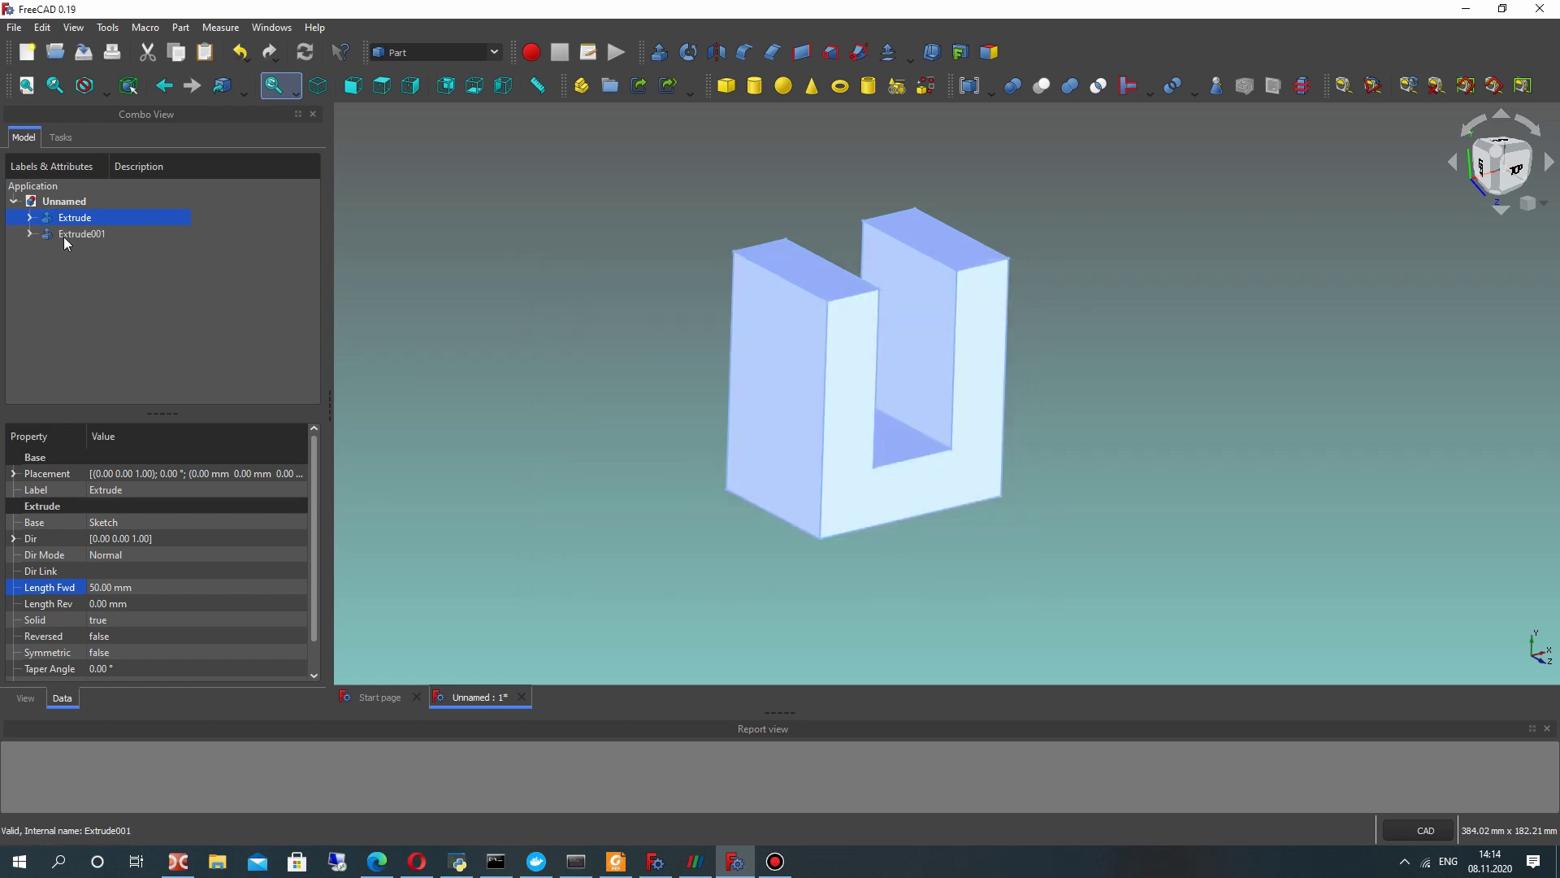
- Delete the duplicated extrusion while keeping its copied sketch
{"action": "left_click", "coordinate": [67, 235]}
{"action": "left_click", "coordinate": [30, 234]}
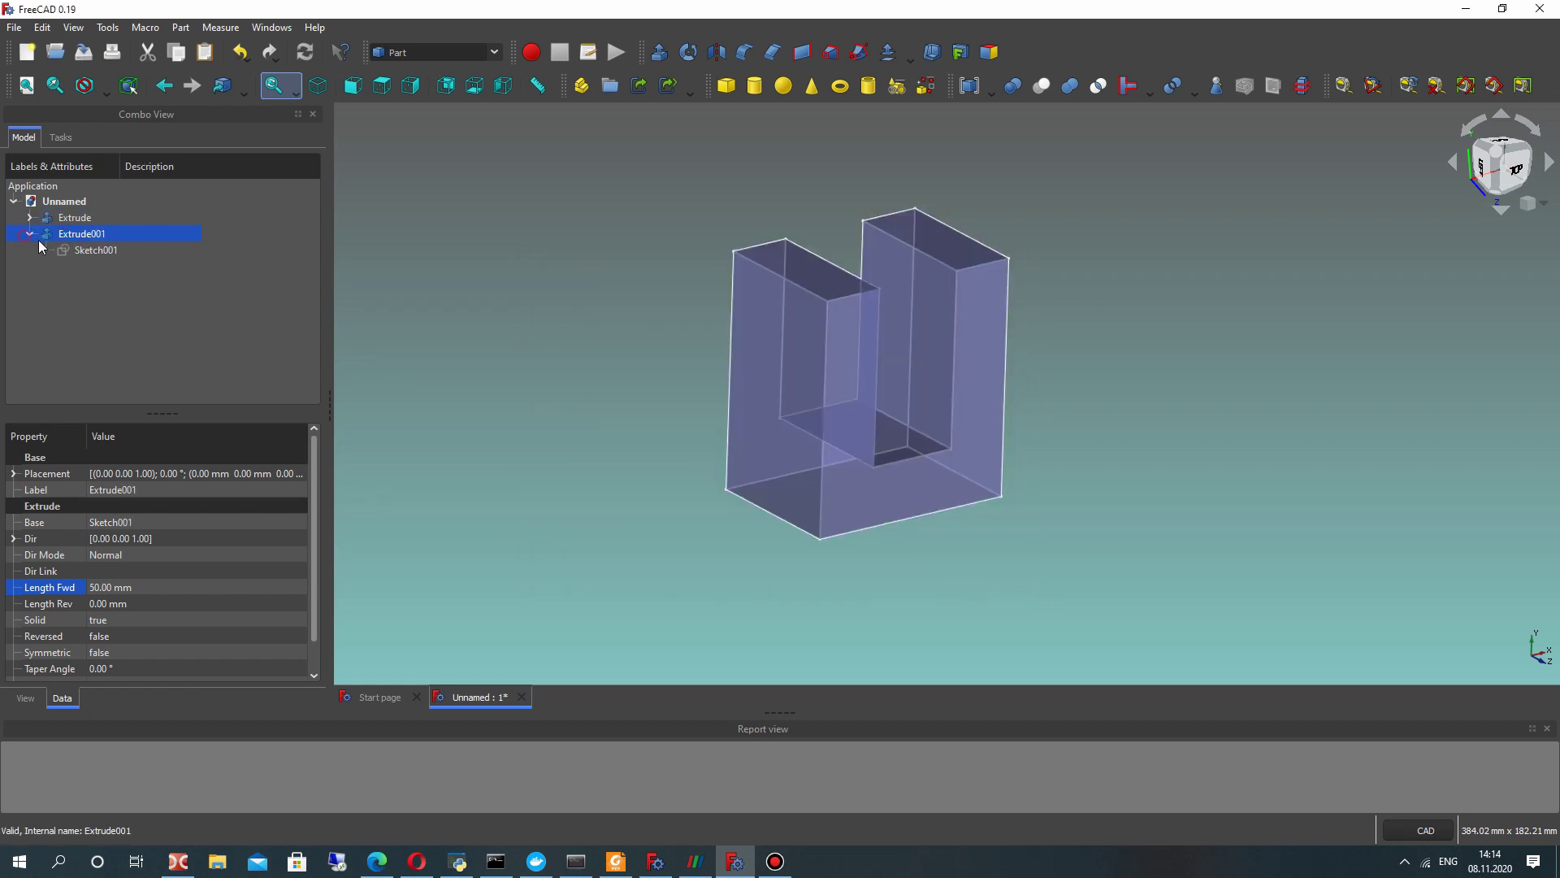
{"action": "right_click", "coordinate": [55, 240]}
{"action": "key", "text": "Escape"}
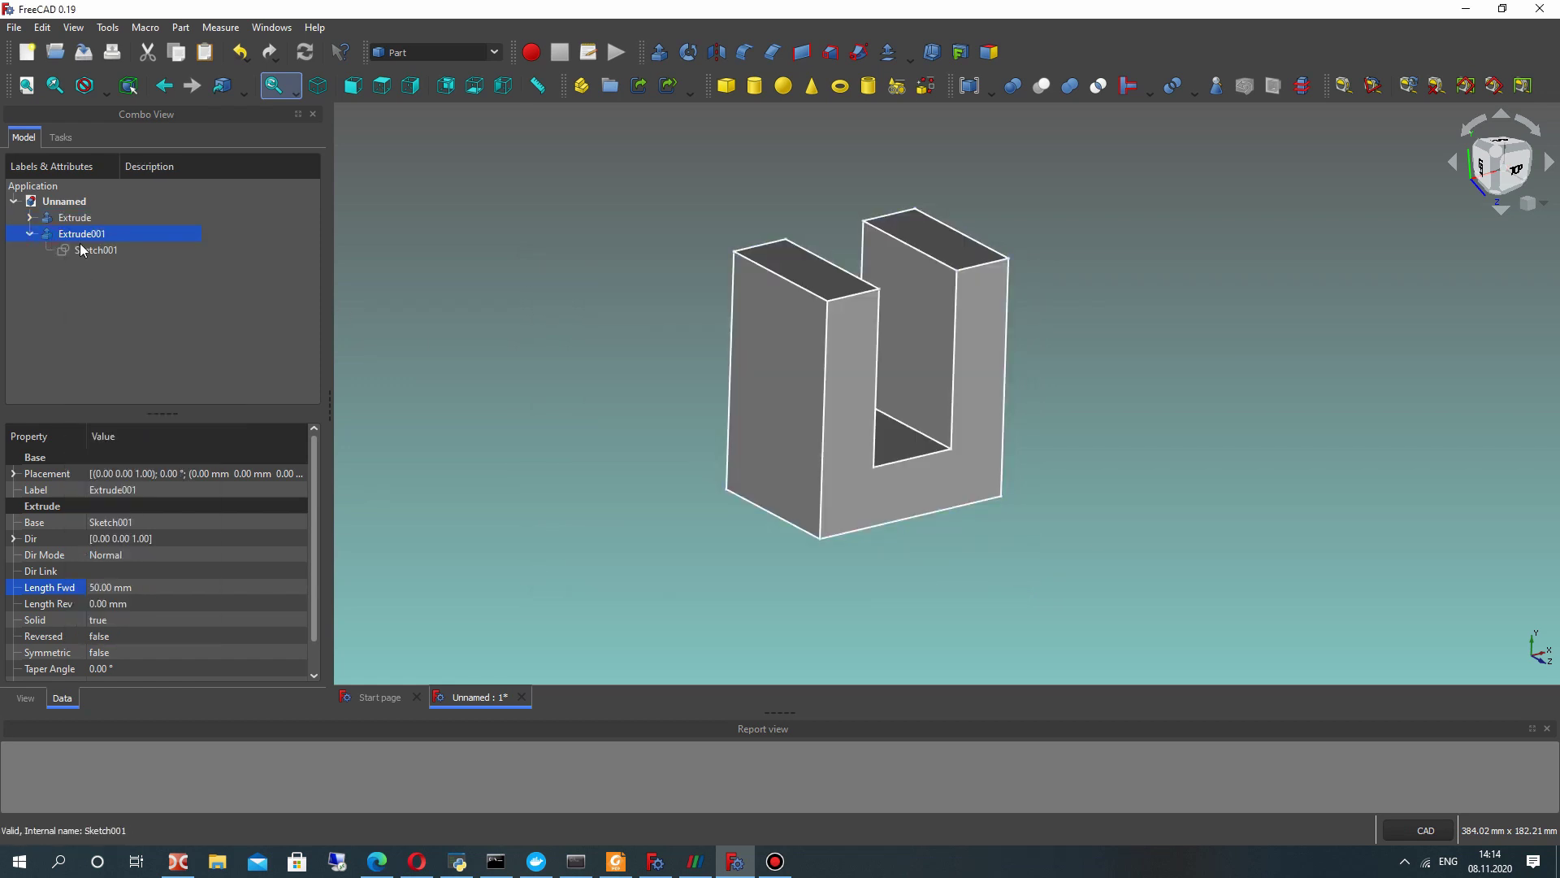
{"action": "key", "text": "Delete"}
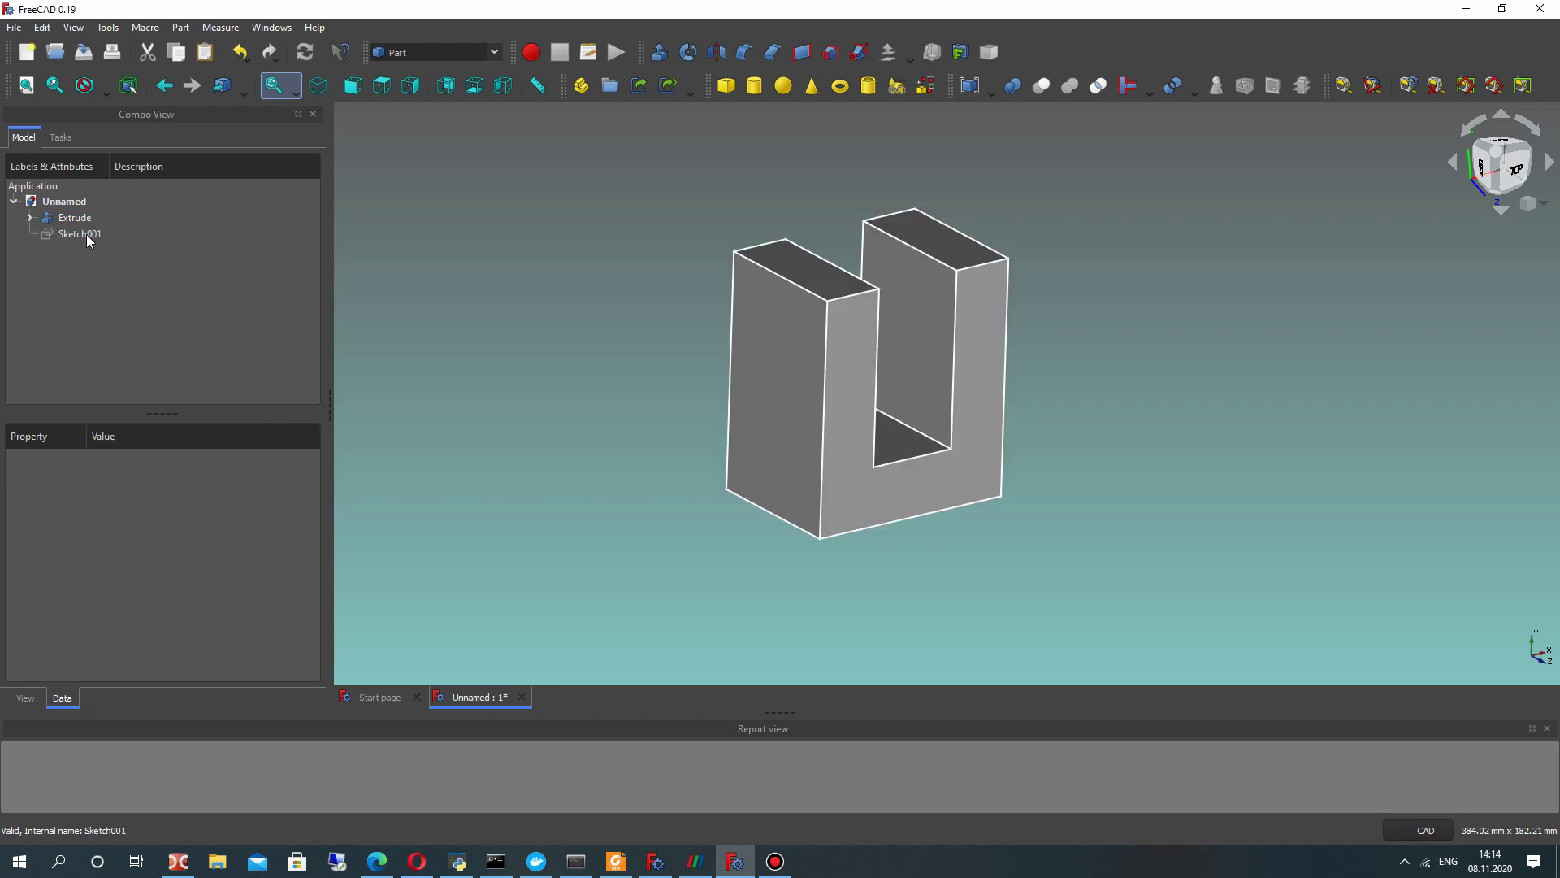
- Open the copied sketch for editing and hide the original extrusion
{"action": "right_click", "coordinate": [86, 234]}
{"action": "key", "text": "Escape"}
{"action": "left_click", "coordinate": [95, 223]}
{"action": "left_click", "coordinate": [88, 233]}
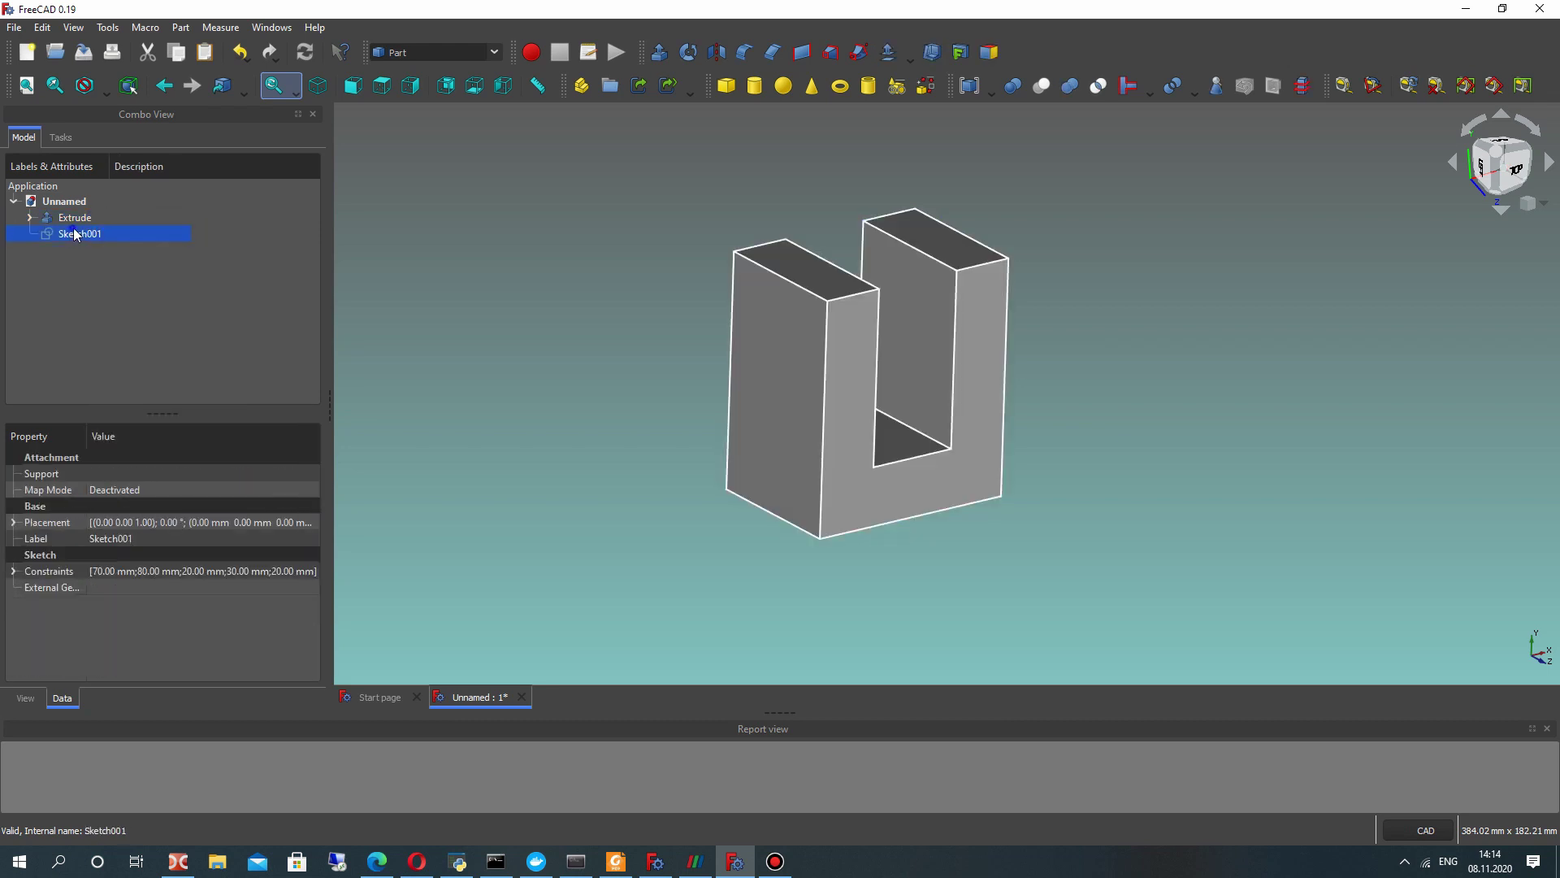
{"action": "right_click", "coordinate": [87, 233]}
{"action": "left_click", "coordinate": [101, 238]}
{"action": "scroll", "coordinate": [695, 206], "scroll_direction": "up", "scroll_amount": 2}
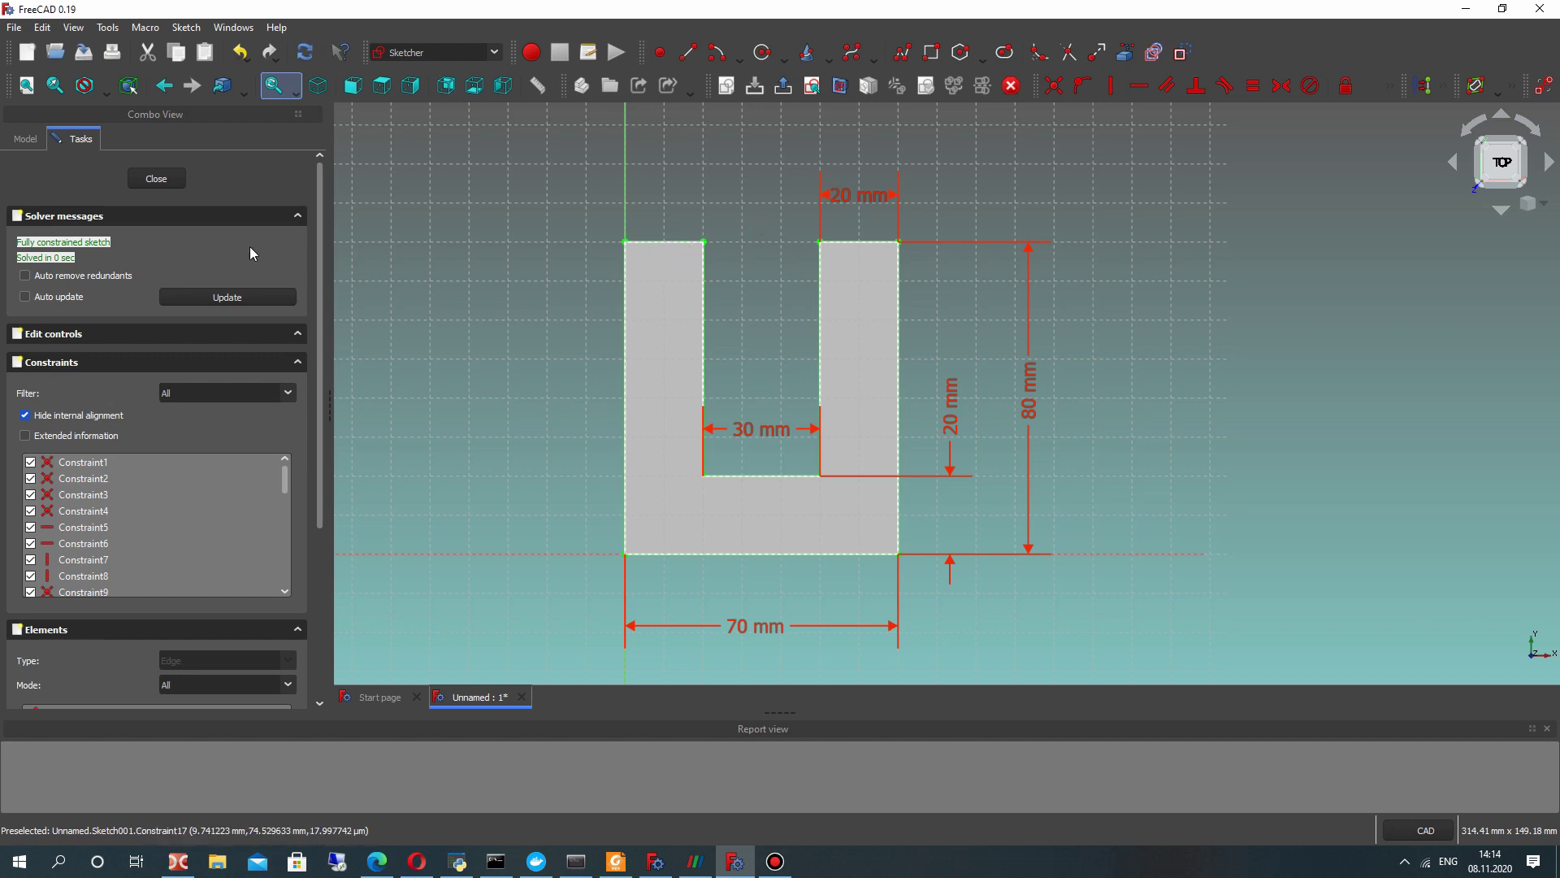
{"action": "left_click", "coordinate": [18, 140]}
{"action": "left_click", "coordinate": [70, 221]}
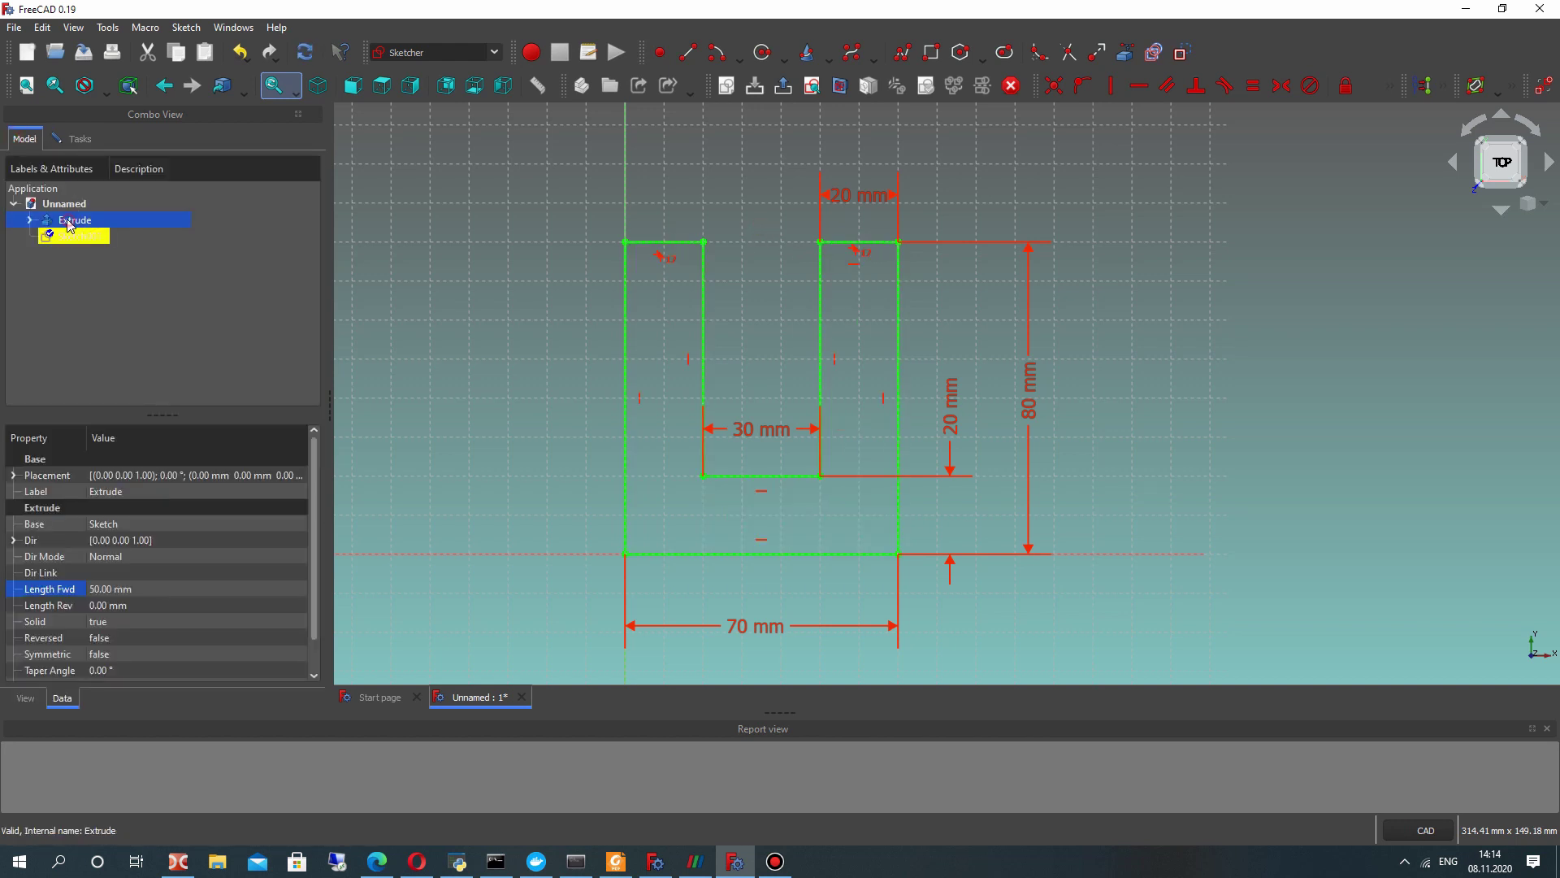
- Reopen the copied sketch for editing
{"action": "double_click", "coordinate": [34, 221]}
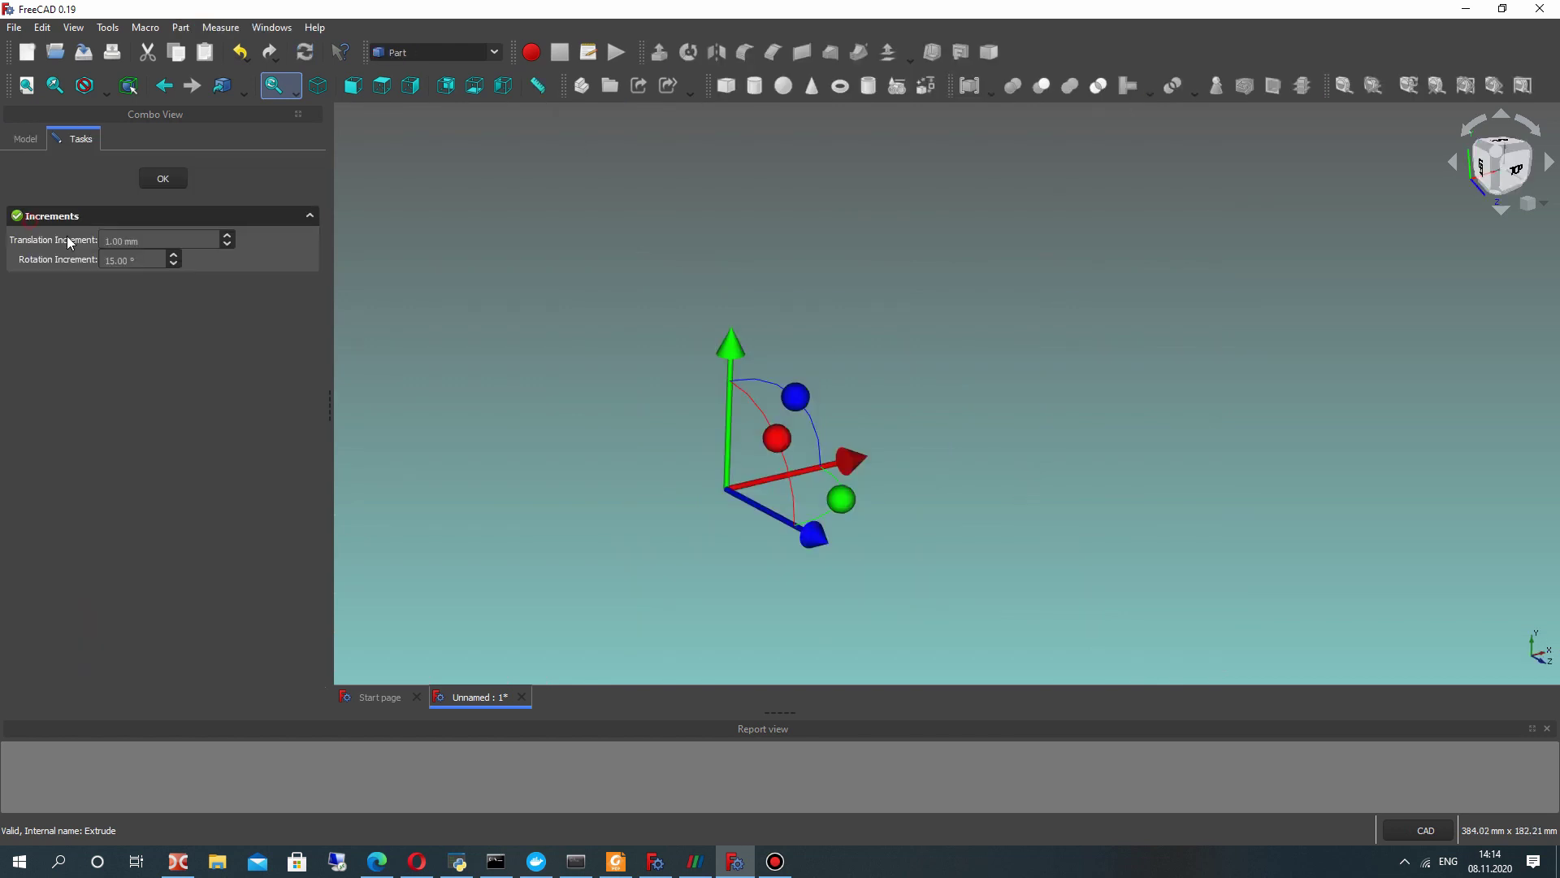
{"action": "left_click", "coordinate": [144, 182]}
{"action": "right_click", "coordinate": [79, 253]}
{"action": "left_click", "coordinate": [114, 260]}
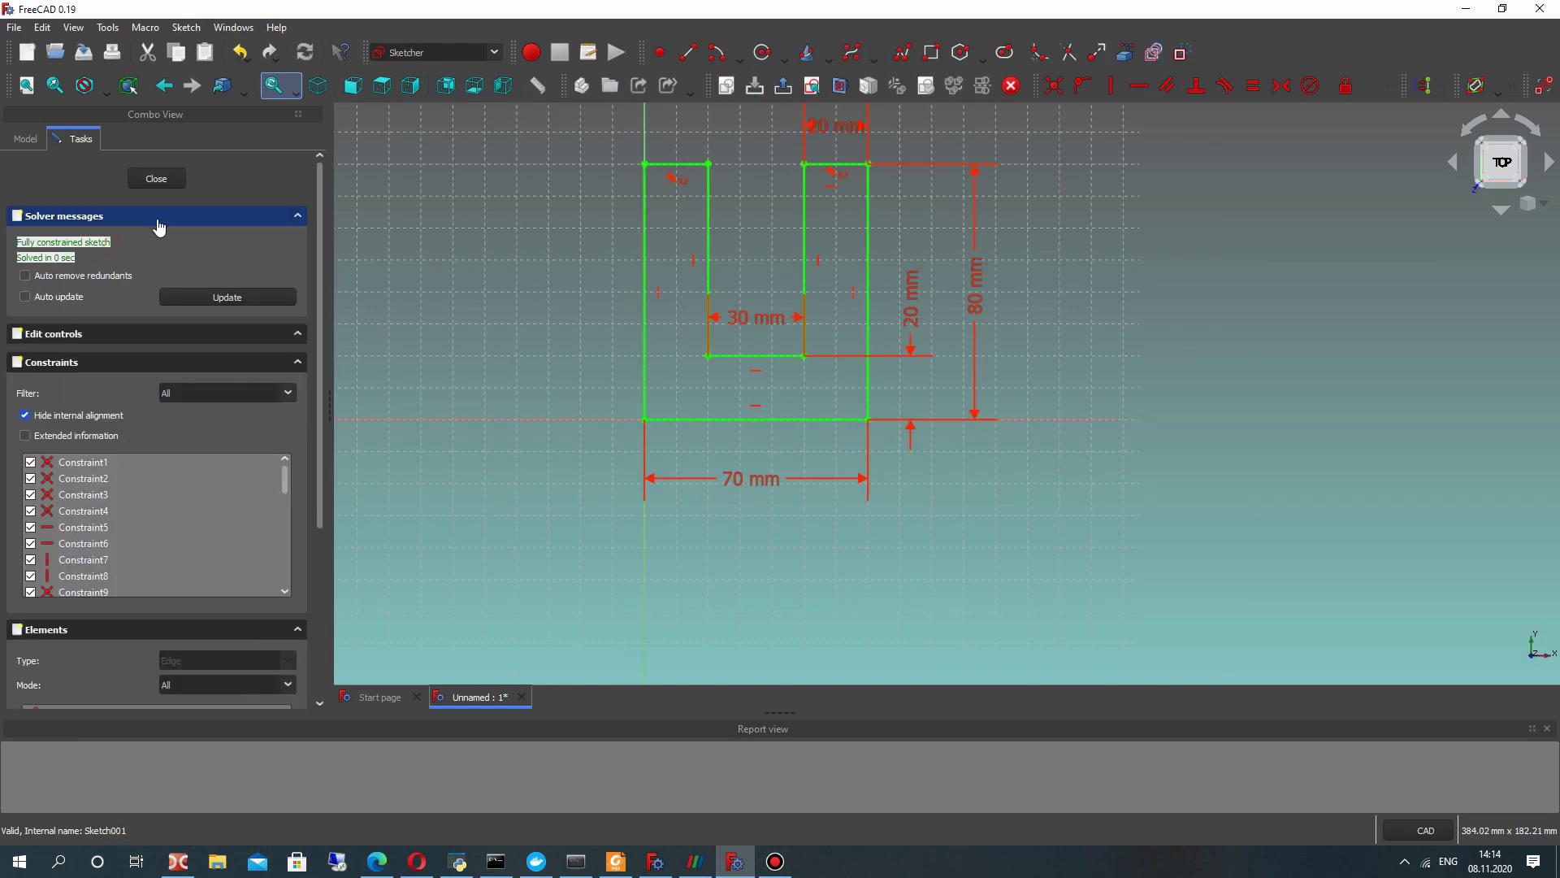
- Draw a vertical line about 23 mm long upward along the vertical axis from the left arm's outer top corner
{"action": "middle_click_drag", "start_coordinate": [720, 185], "coordinate": [729, 227]}
{"action": "mouse_move", "coordinate": [794, 128]}
{"action": "middle_mouse_down"}
{"action": "mouse_move", "coordinate": [751, 142]}
{"action": "mouse_move", "coordinate": [787, 142]}
{"action": "middle_mouse_up"}
{"action": "left_click", "coordinate": [689, 54]}
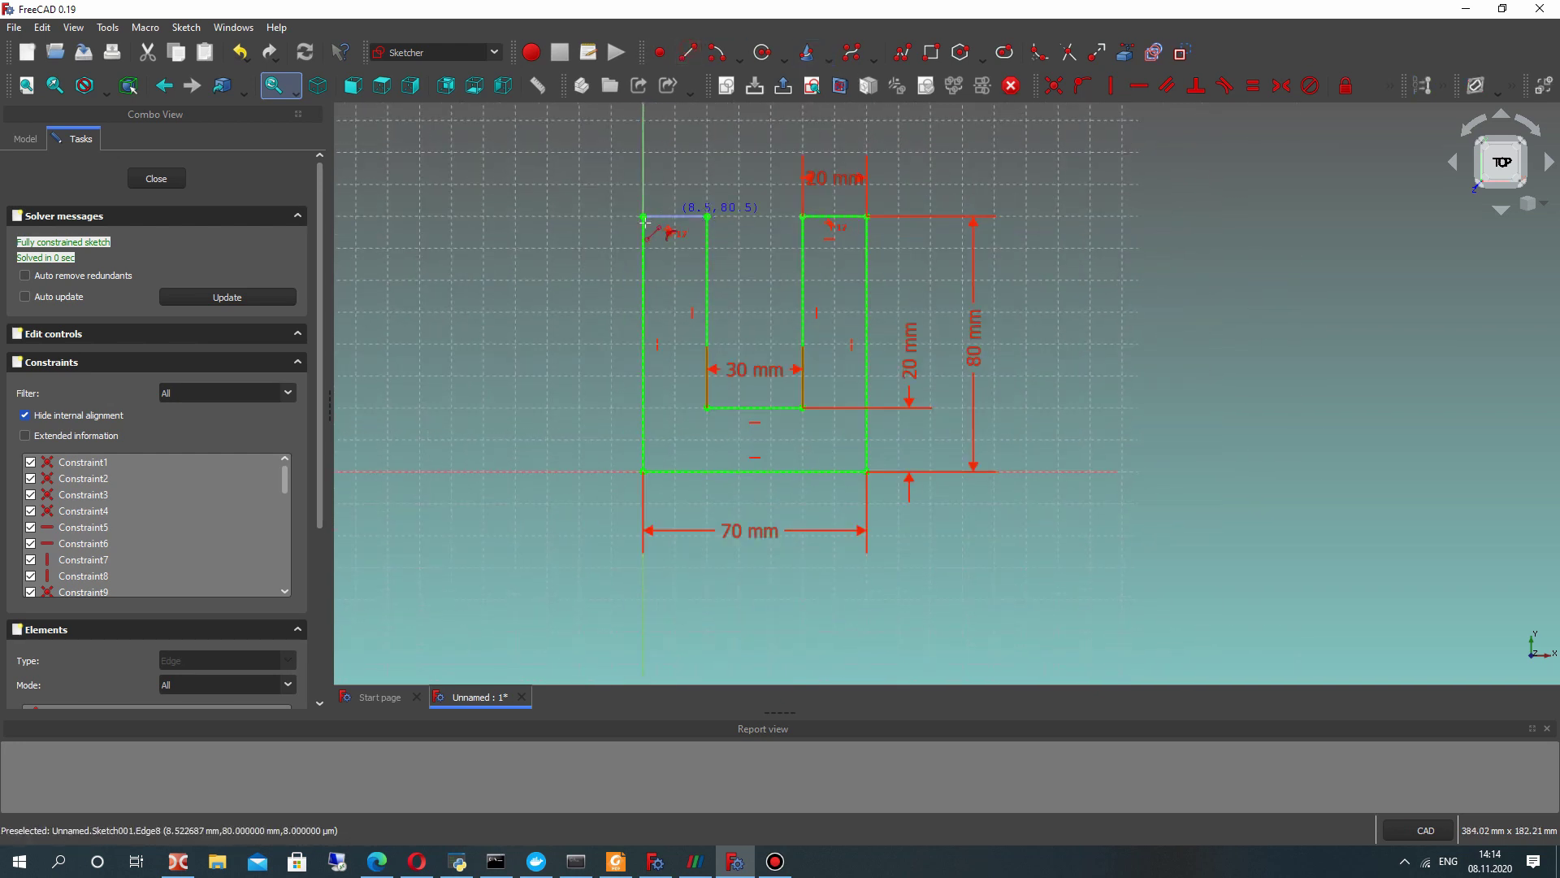
{"action": "left_click", "coordinate": [643, 148]}
{"action": "scroll", "coordinate": [691, 167], "scroll_direction": "up", "scroll_amount": 1}
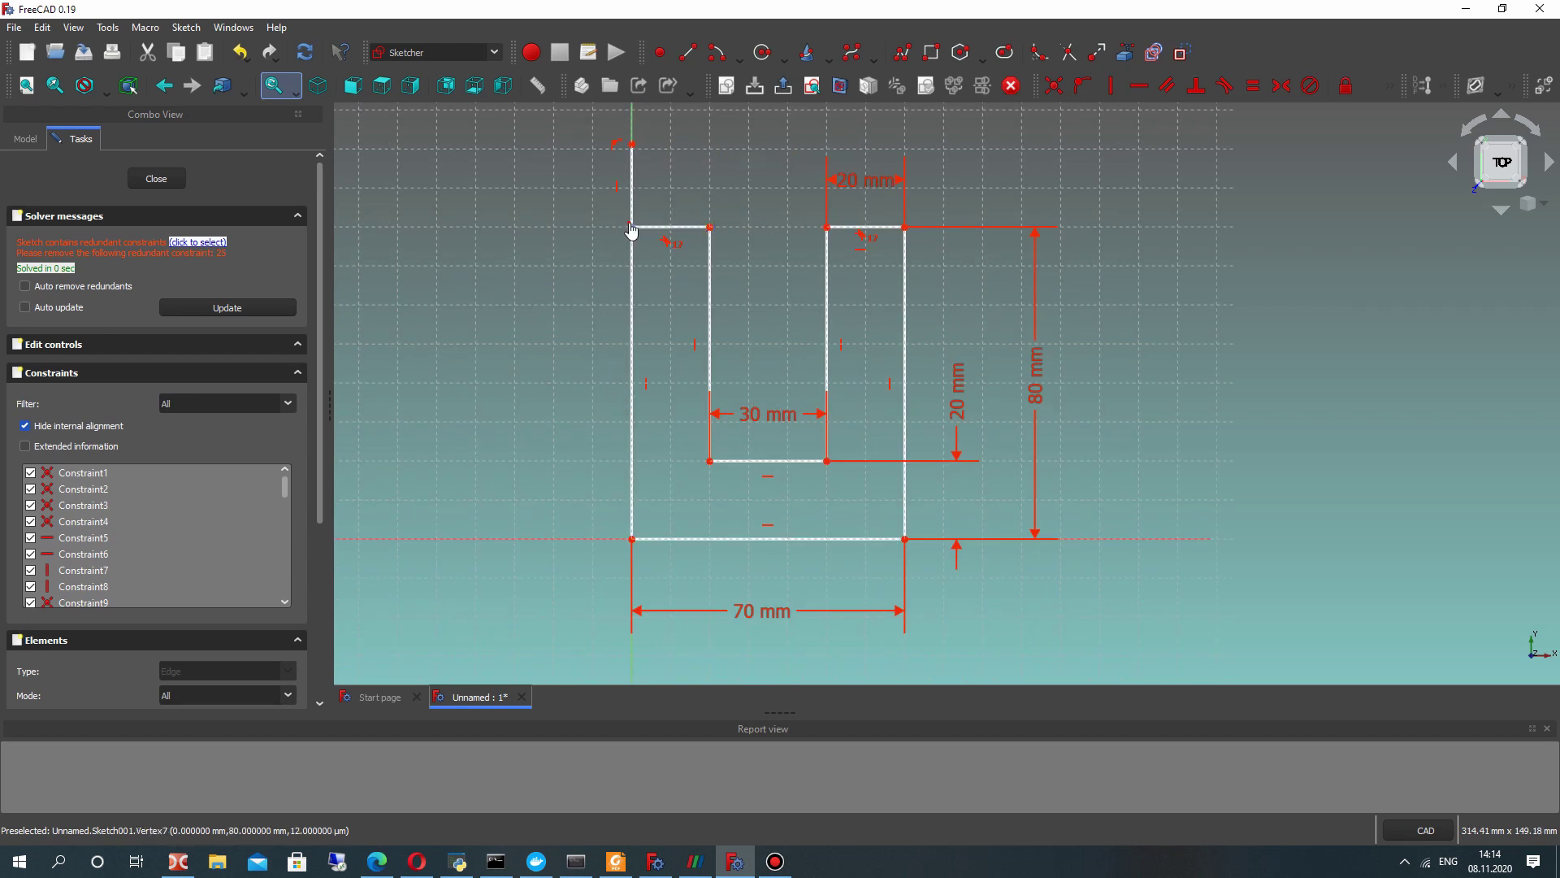
{"action": "right_click", "coordinate": [636, 233]}
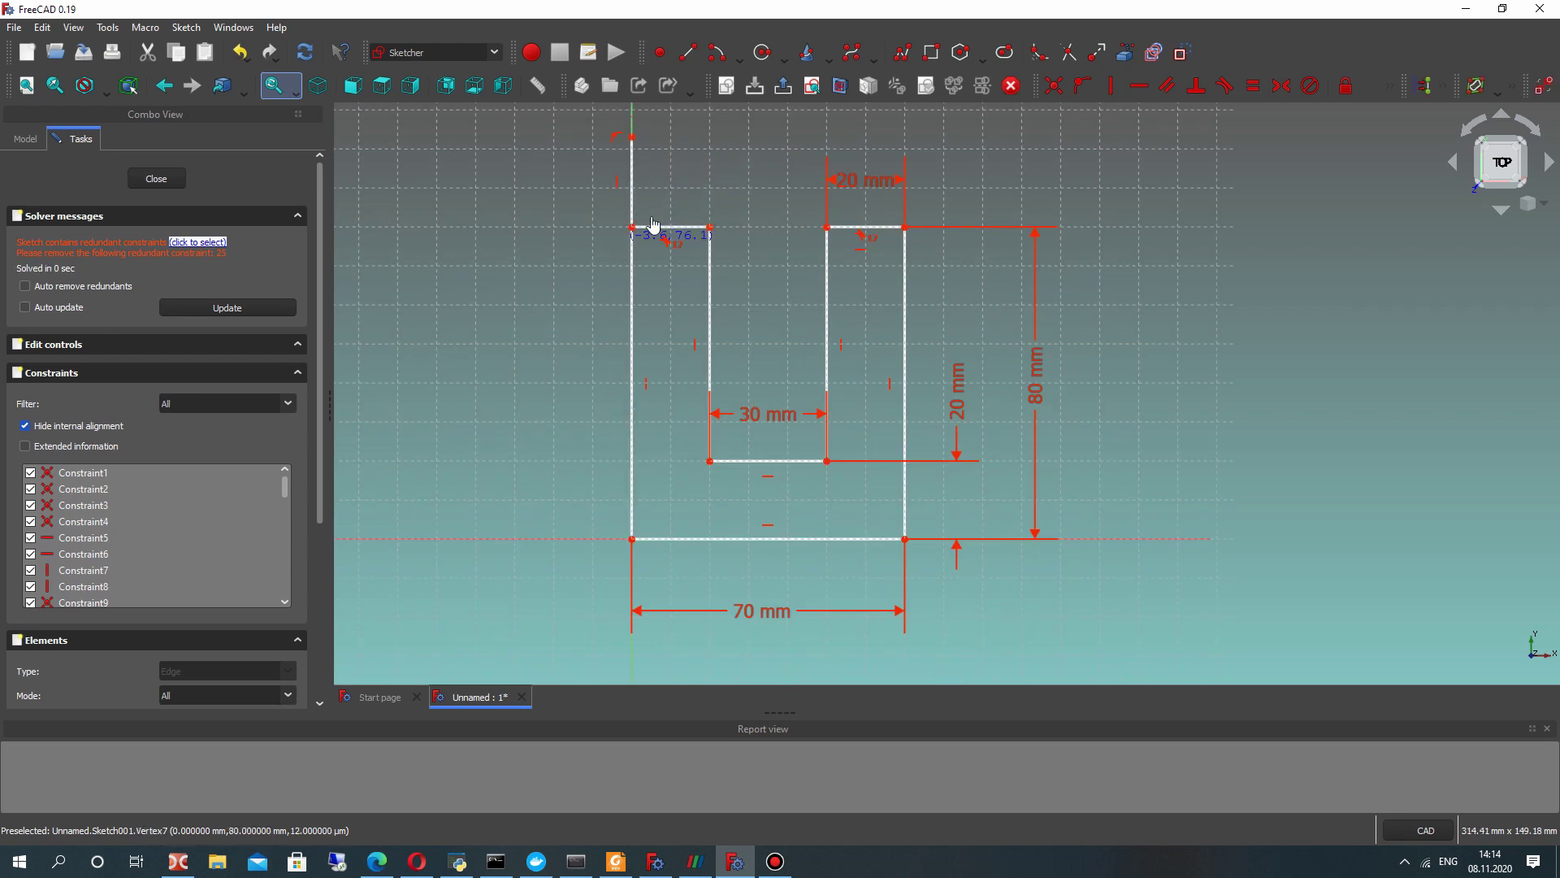
- Close the shape above the U with a horizontal top line and a vertically constrained line down to the right arm's outer corner
{"action": "left_click", "coordinate": [689, 53]}
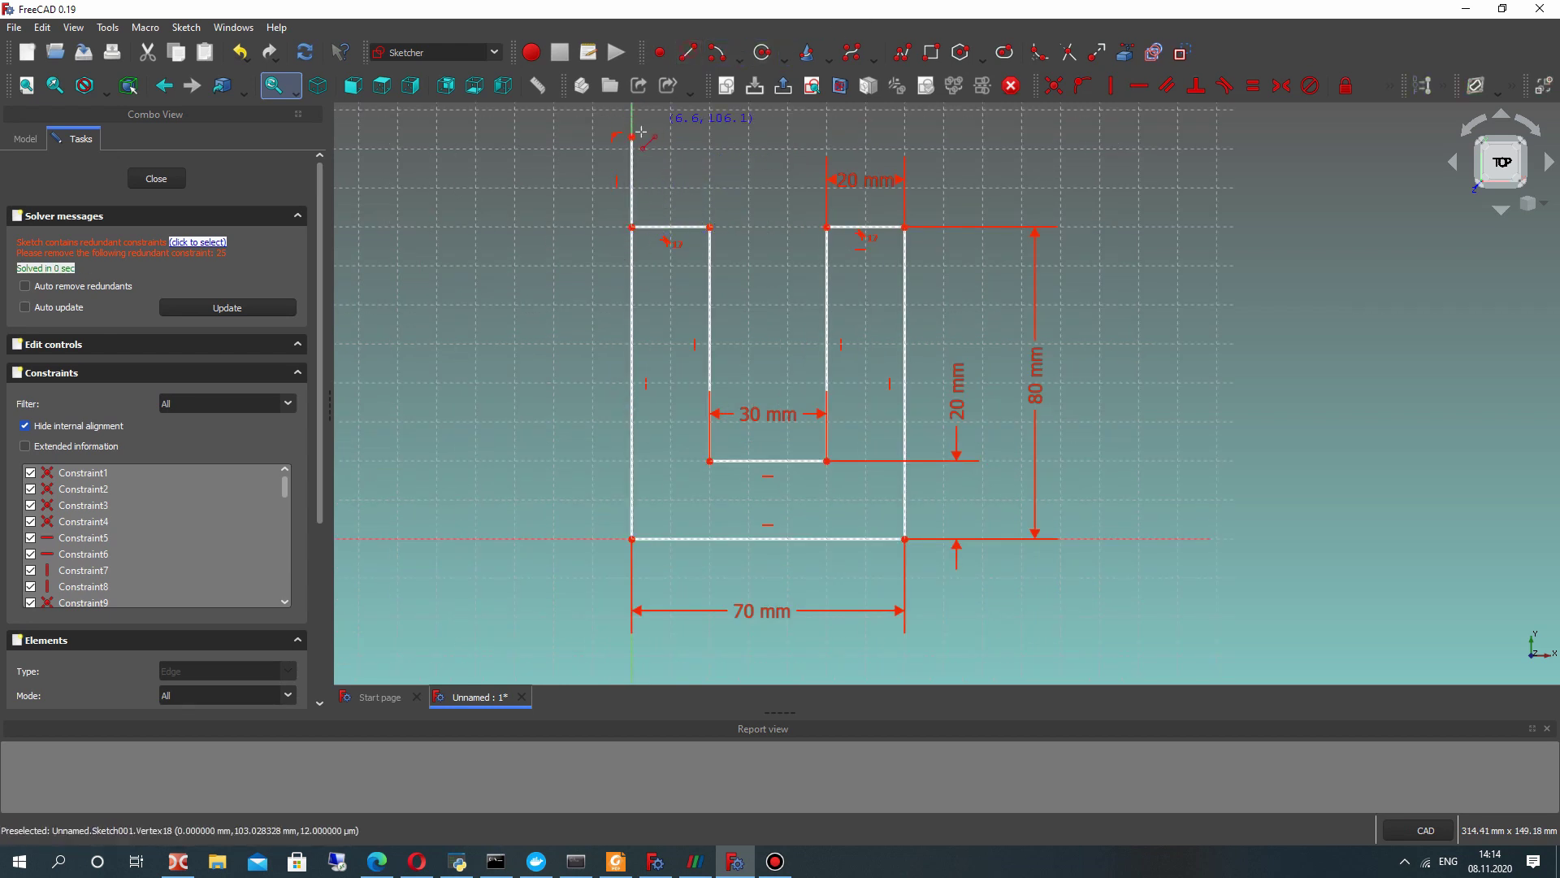
{"action": "left_click", "coordinate": [632, 137]}
{"action": "left_click", "coordinate": [940, 137]}
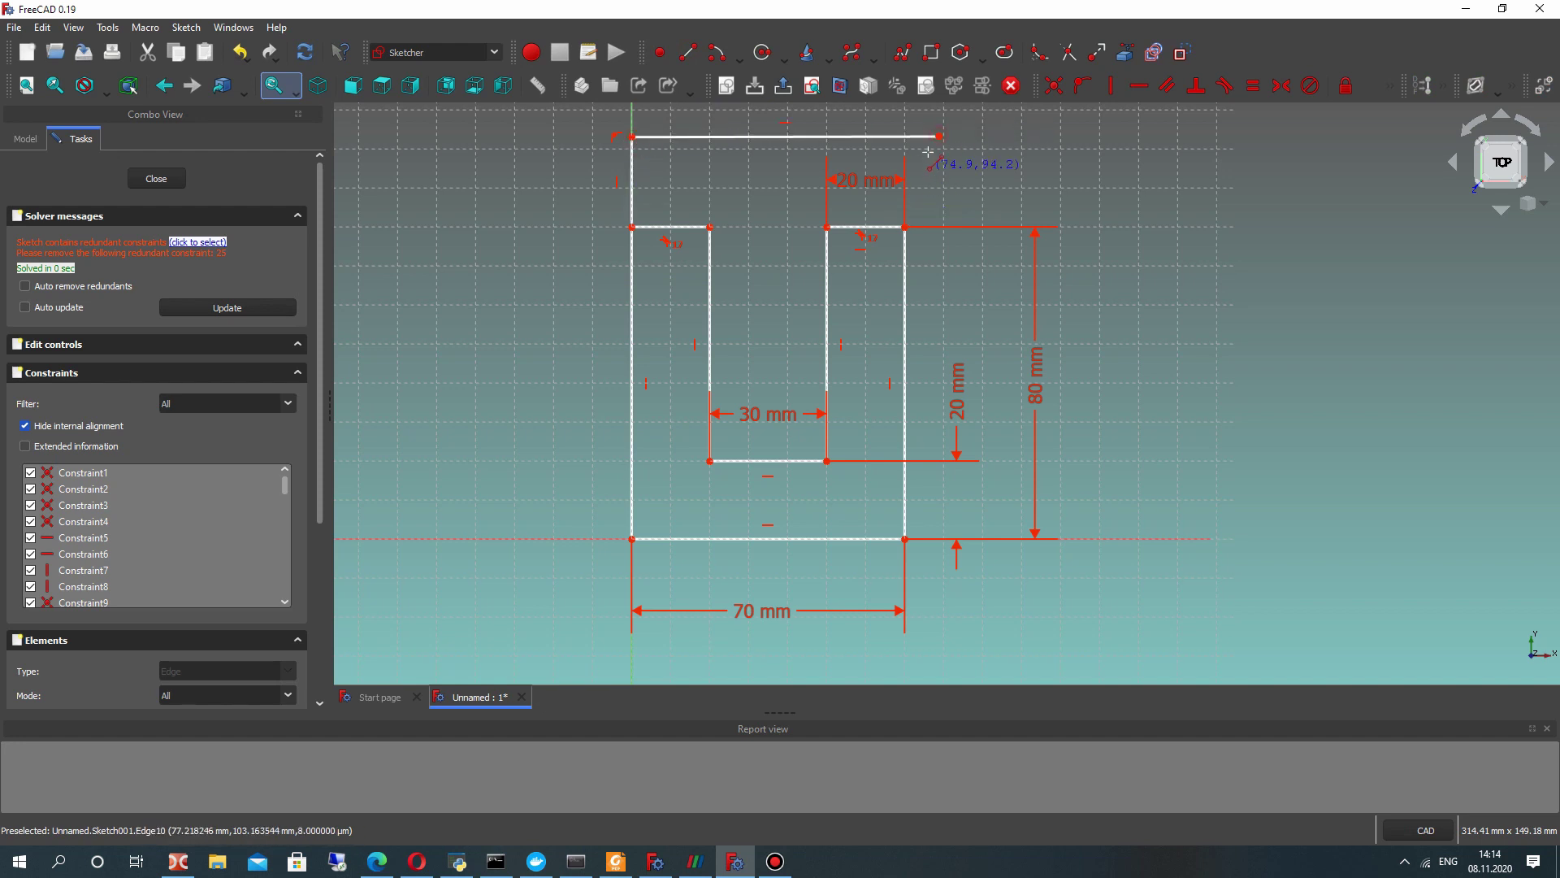
{"action": "left_click", "coordinate": [905, 228]}
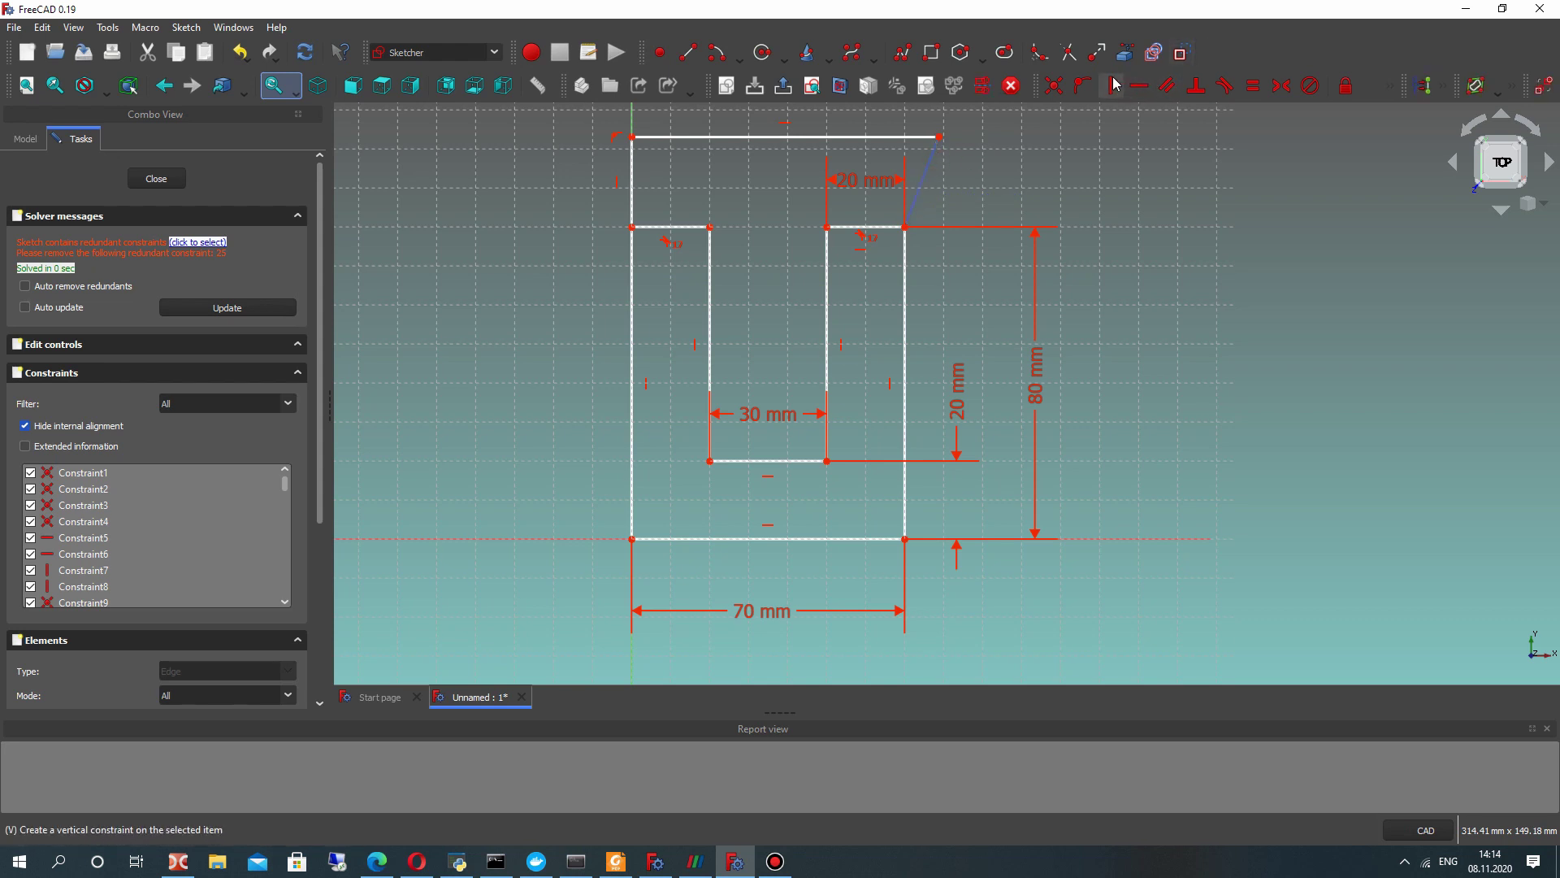
{"action": "left_click_drag", "start_coordinate": [945, 155], "coordinate": [907, 173]}
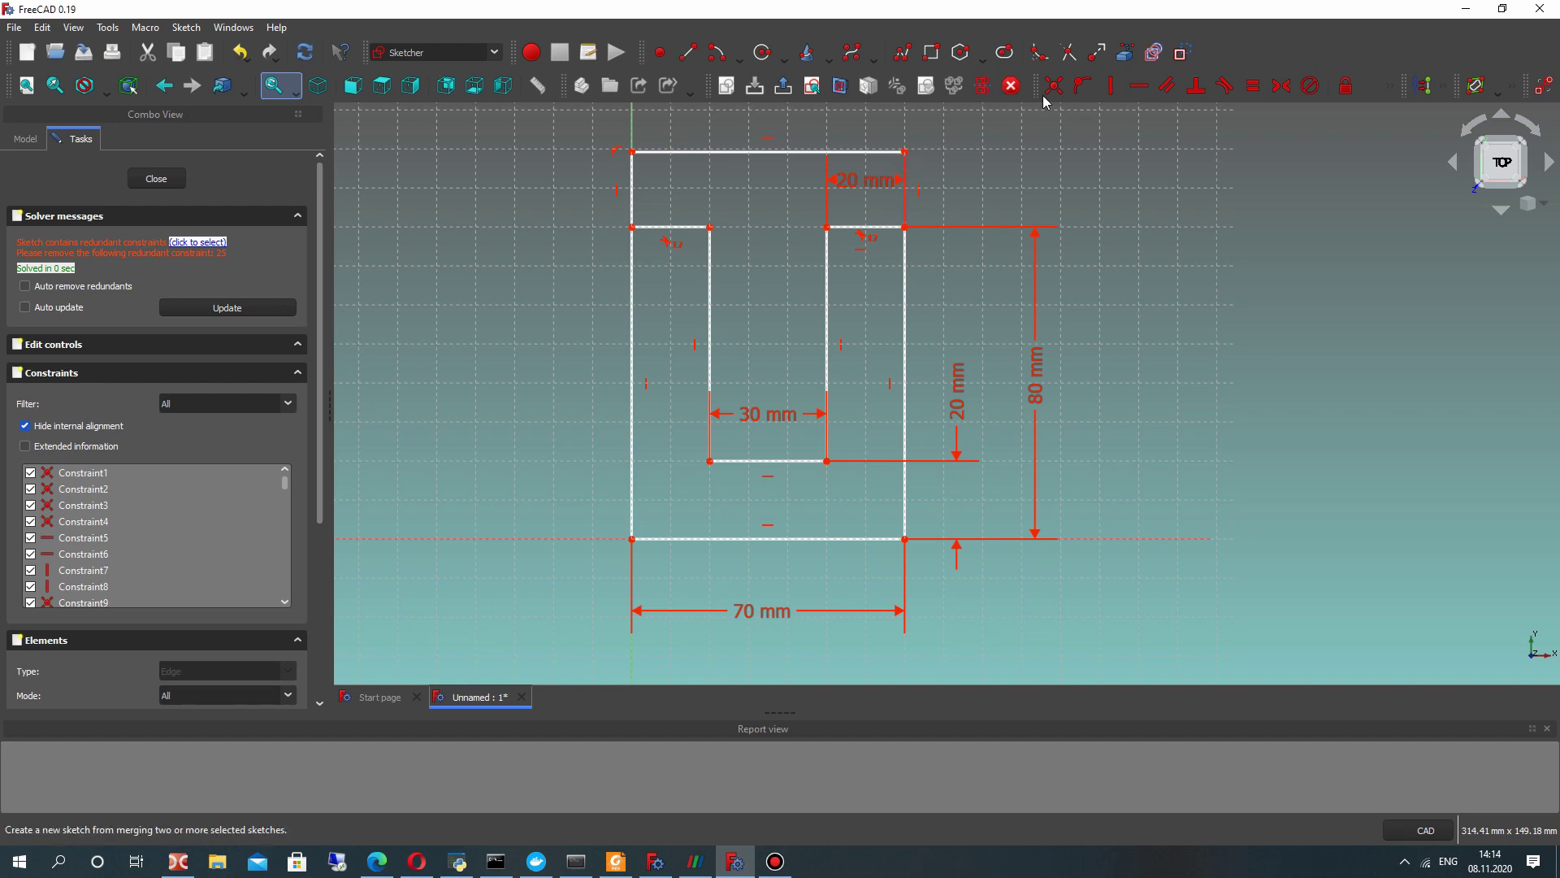
- Try to constrain the new line above the right arm to a vertical length of 20 mm
{"action": "left_click", "coordinate": [1390, 87]}
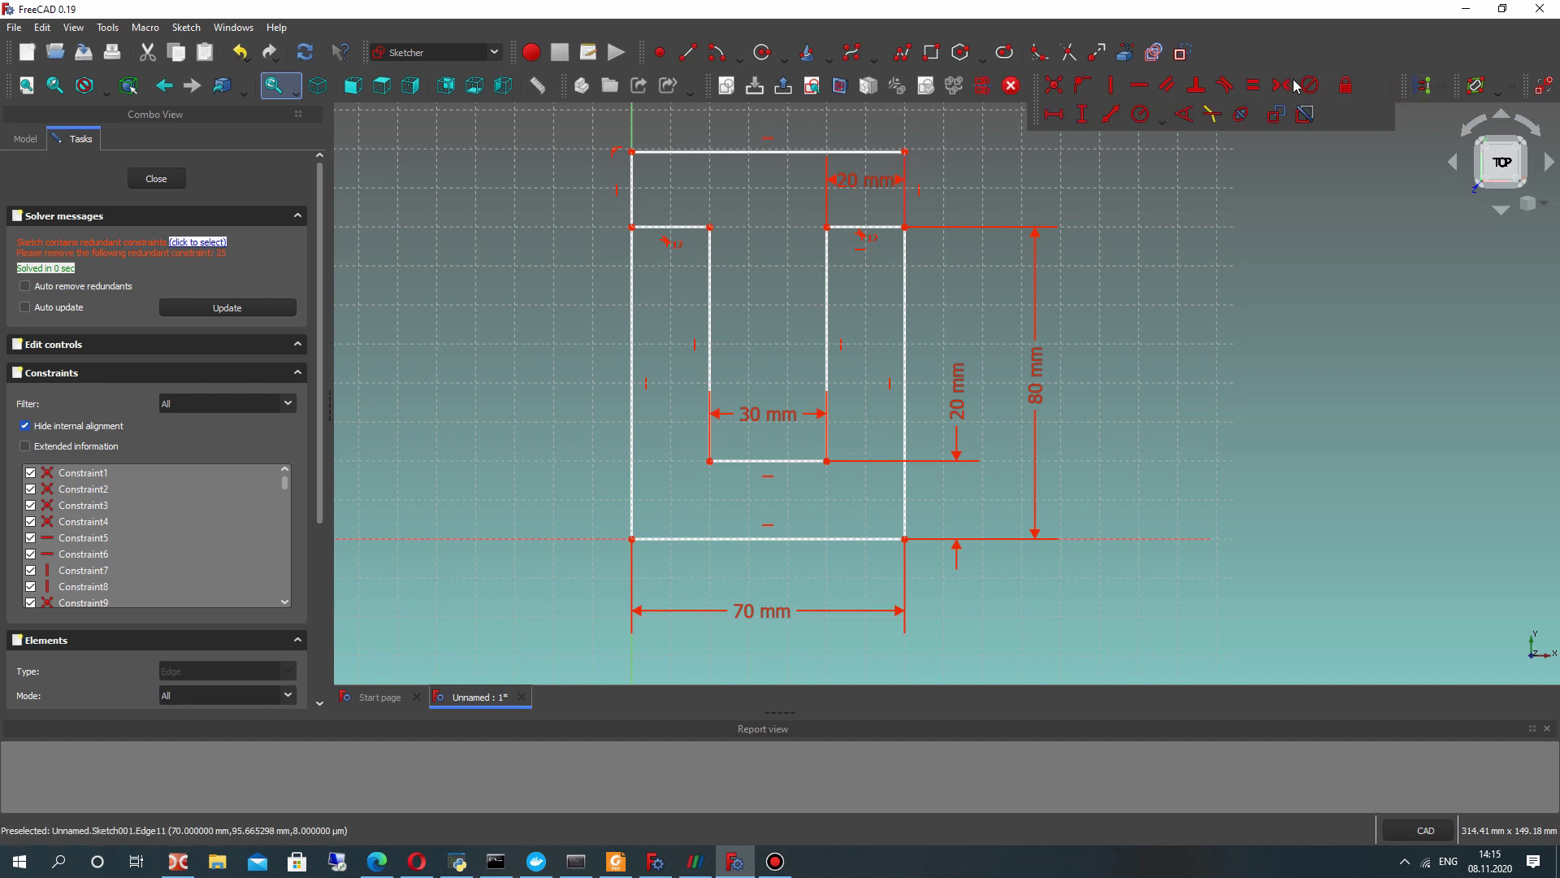
{"action": "left_click", "coordinate": [1083, 122]}
{"action": "type", "text": "2"}
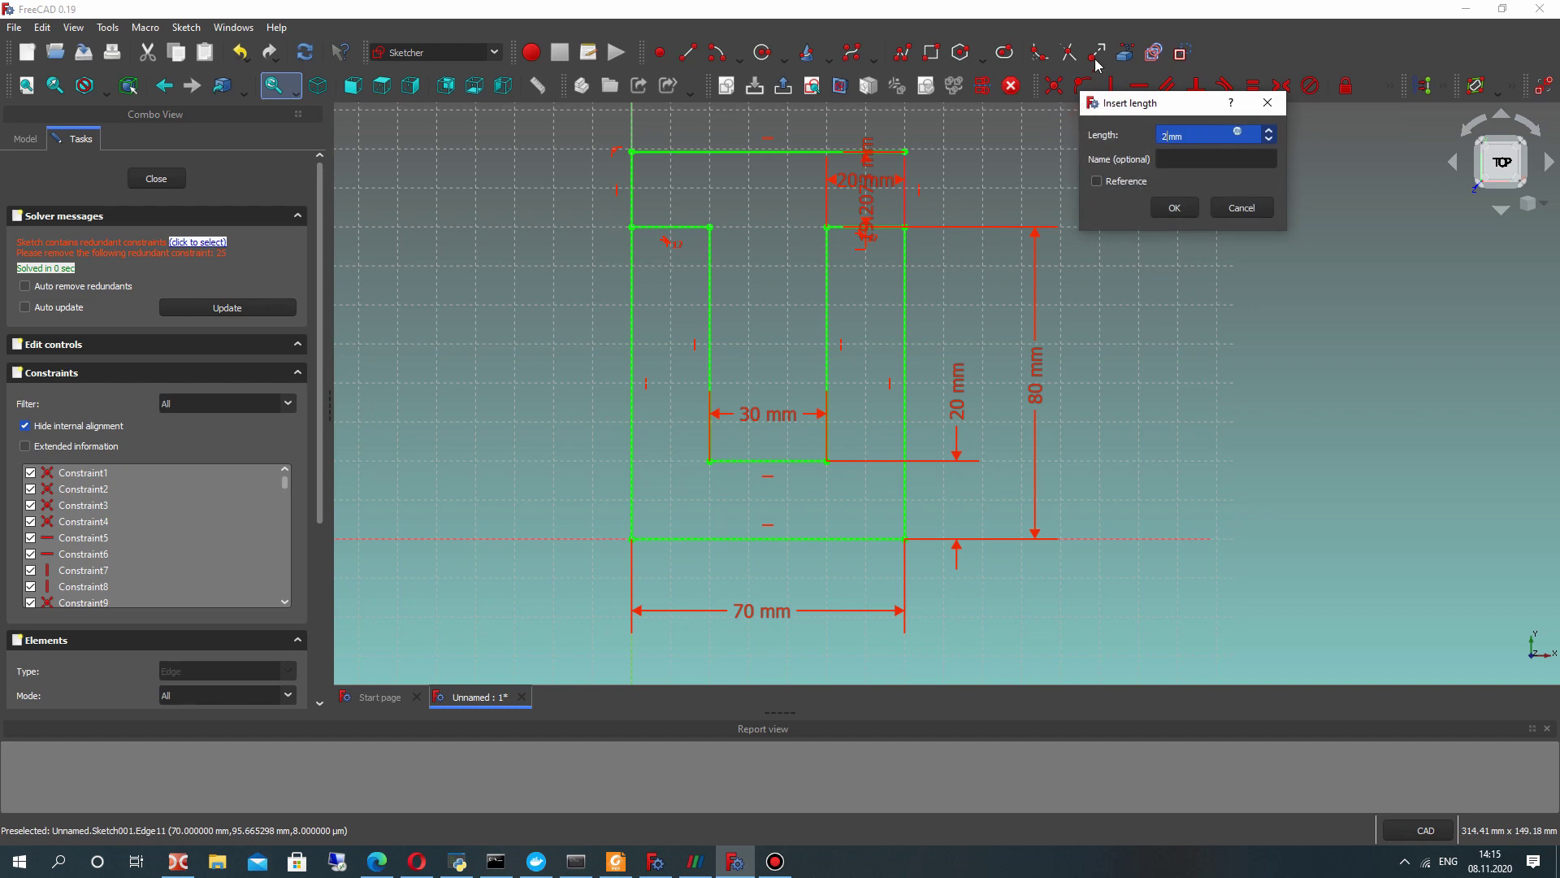
{"action": "type", "text": "0"}
{"action": "key", "text": "Return"}
{"action": "left_click", "coordinate": [899, 433]}
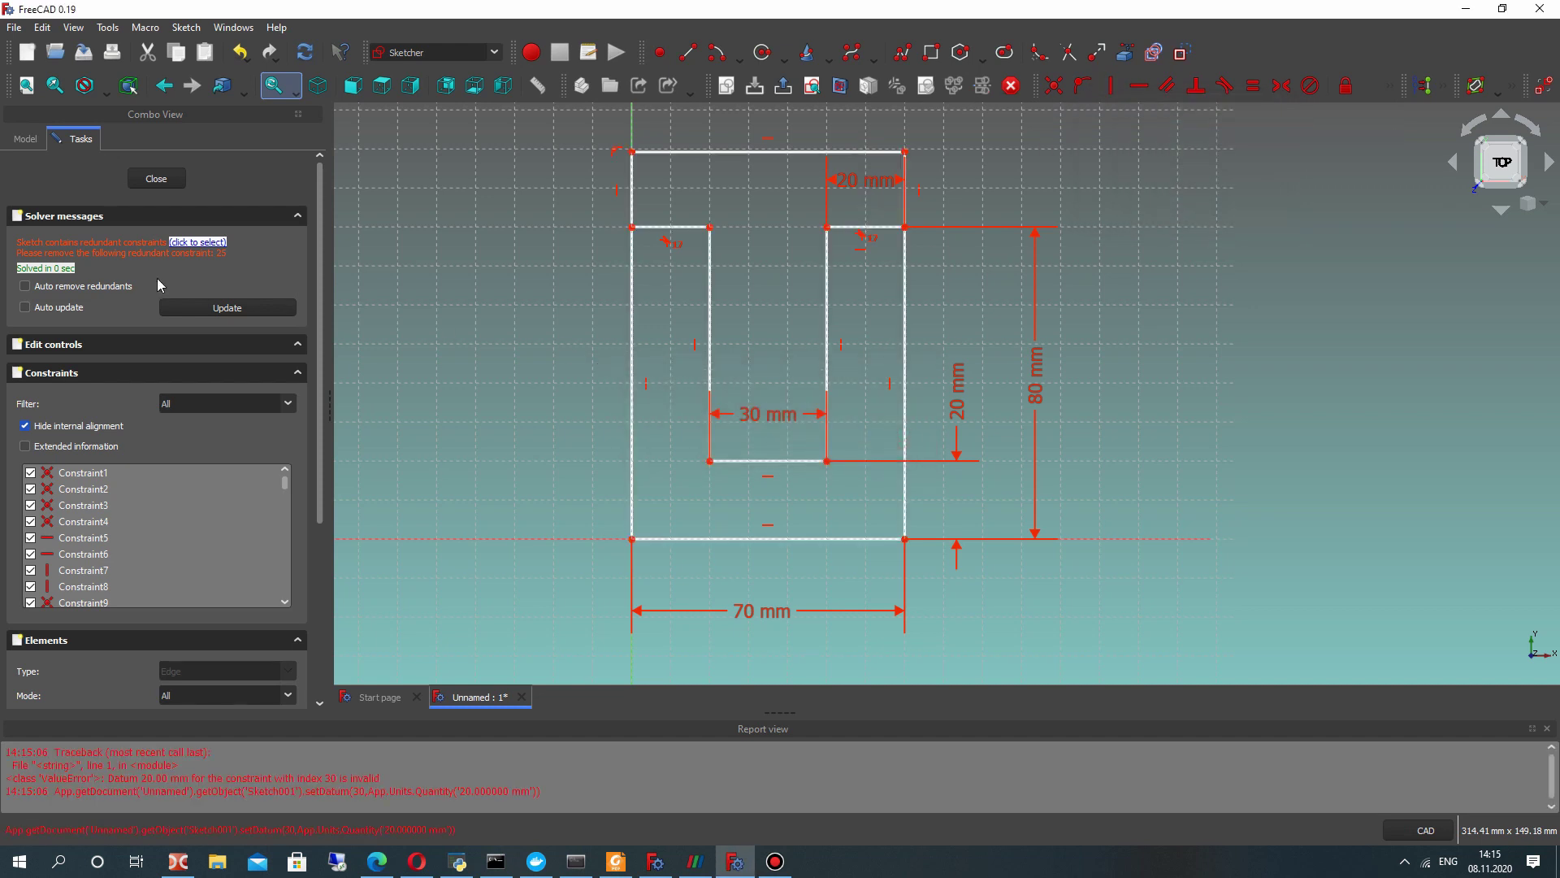
- Delete the redundant vertical constraint Constraint25 and reposition the right arm's 20 mm width dimension
{"action": "scroll", "coordinate": [105, 543], "scroll_direction": "down", "scroll_amount": 10}
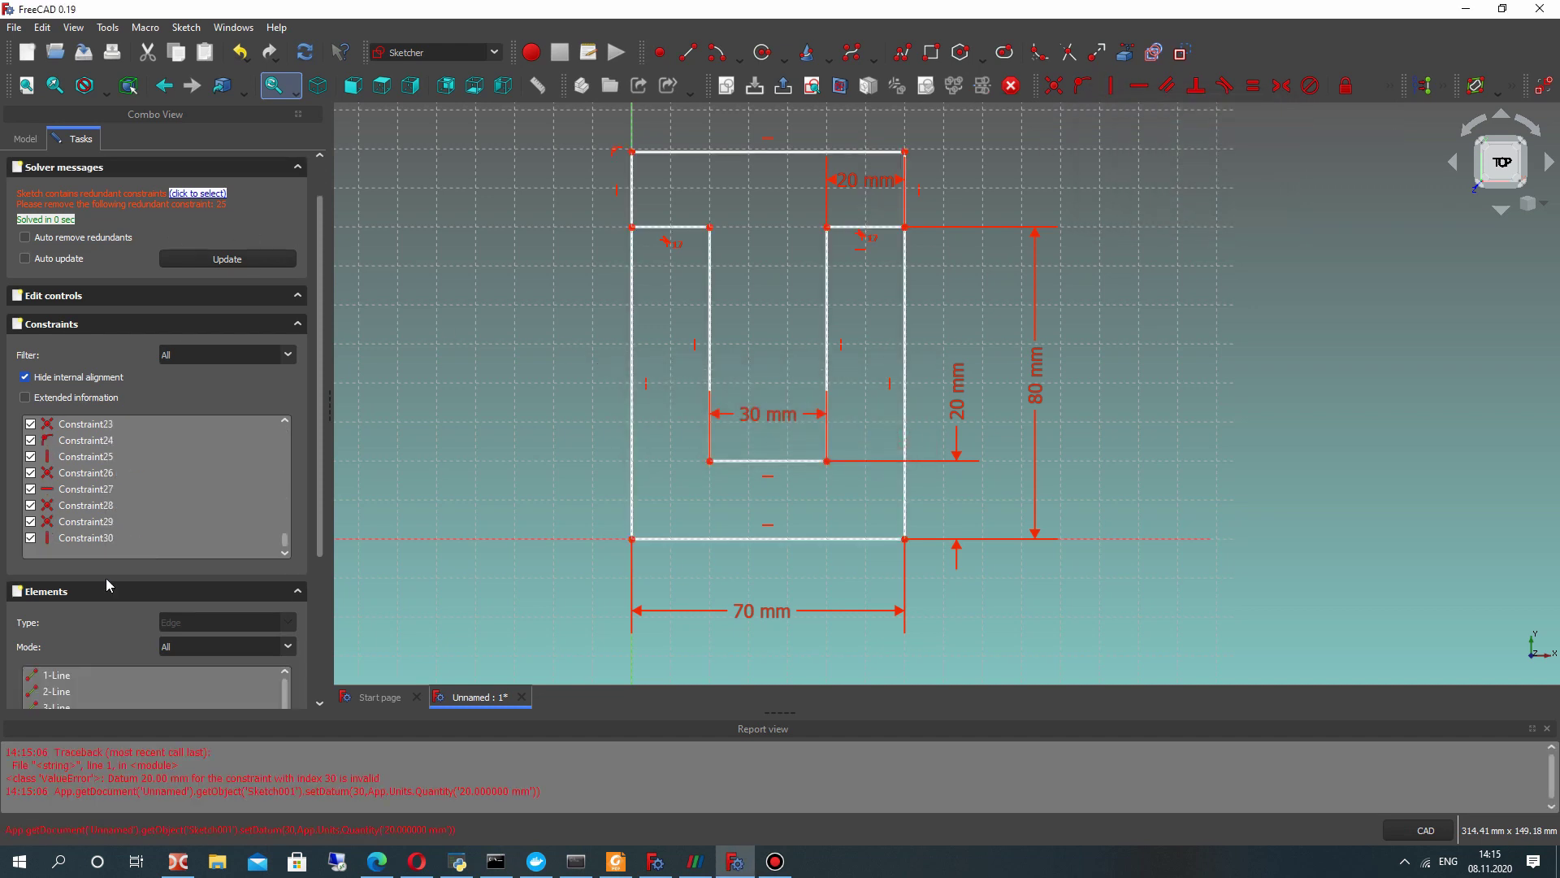
{"action": "right_click", "coordinate": [106, 463]}
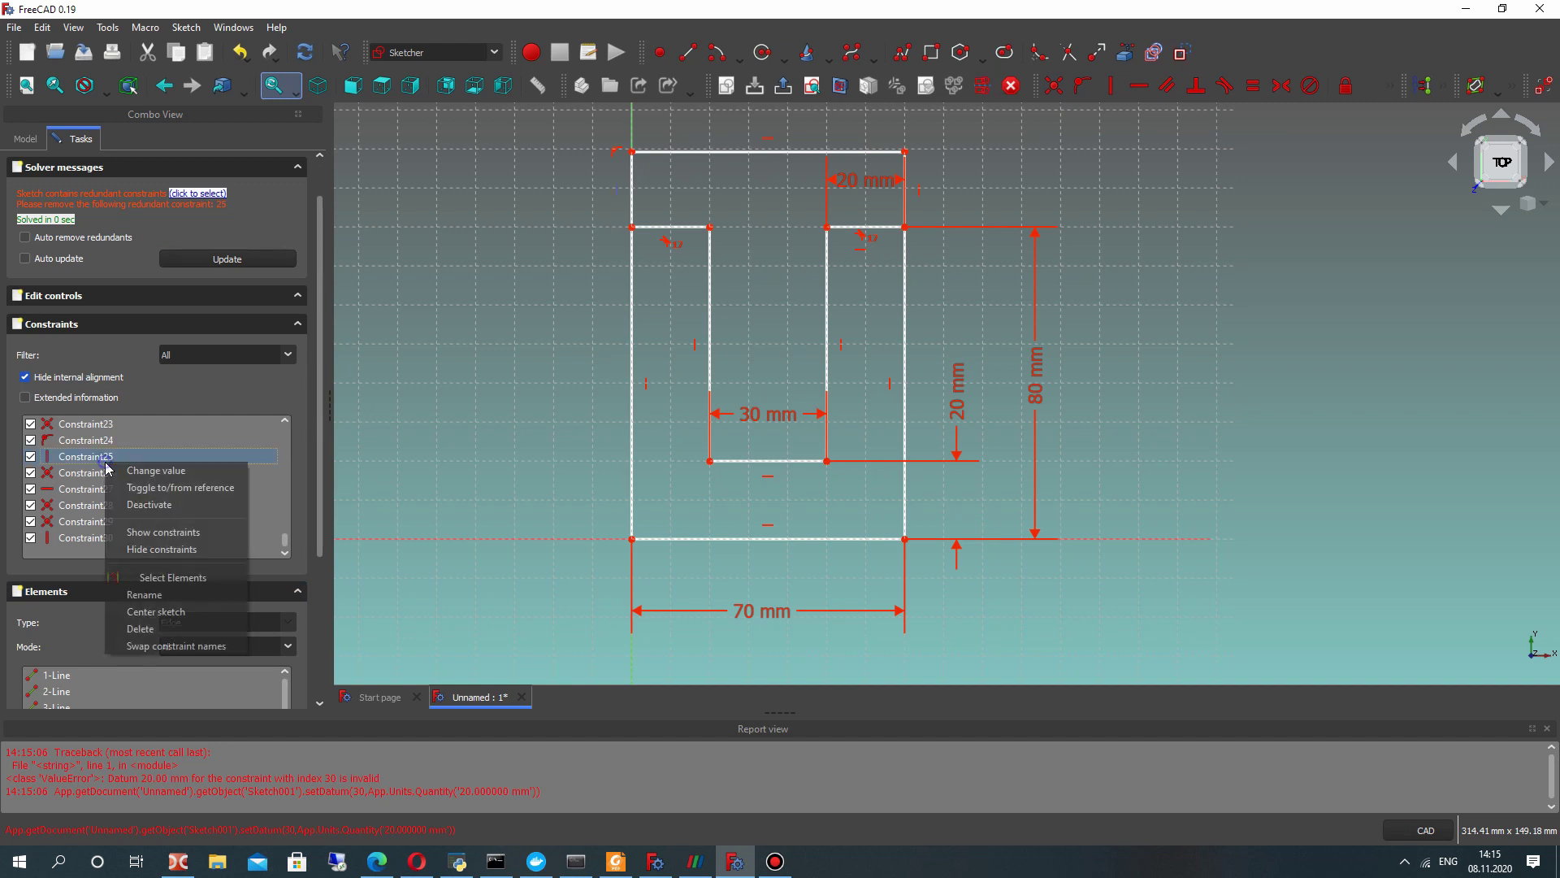
{"action": "left_click", "coordinate": [142, 632]}
{"action": "mouse_move", "coordinate": [855, 176]}
{"action": "left_mouse_down"}
{"action": "mouse_move", "coordinate": [869, 201]}
{"action": "mouse_move", "coordinate": [908, 148]}
{"action": "left_mouse_up"}
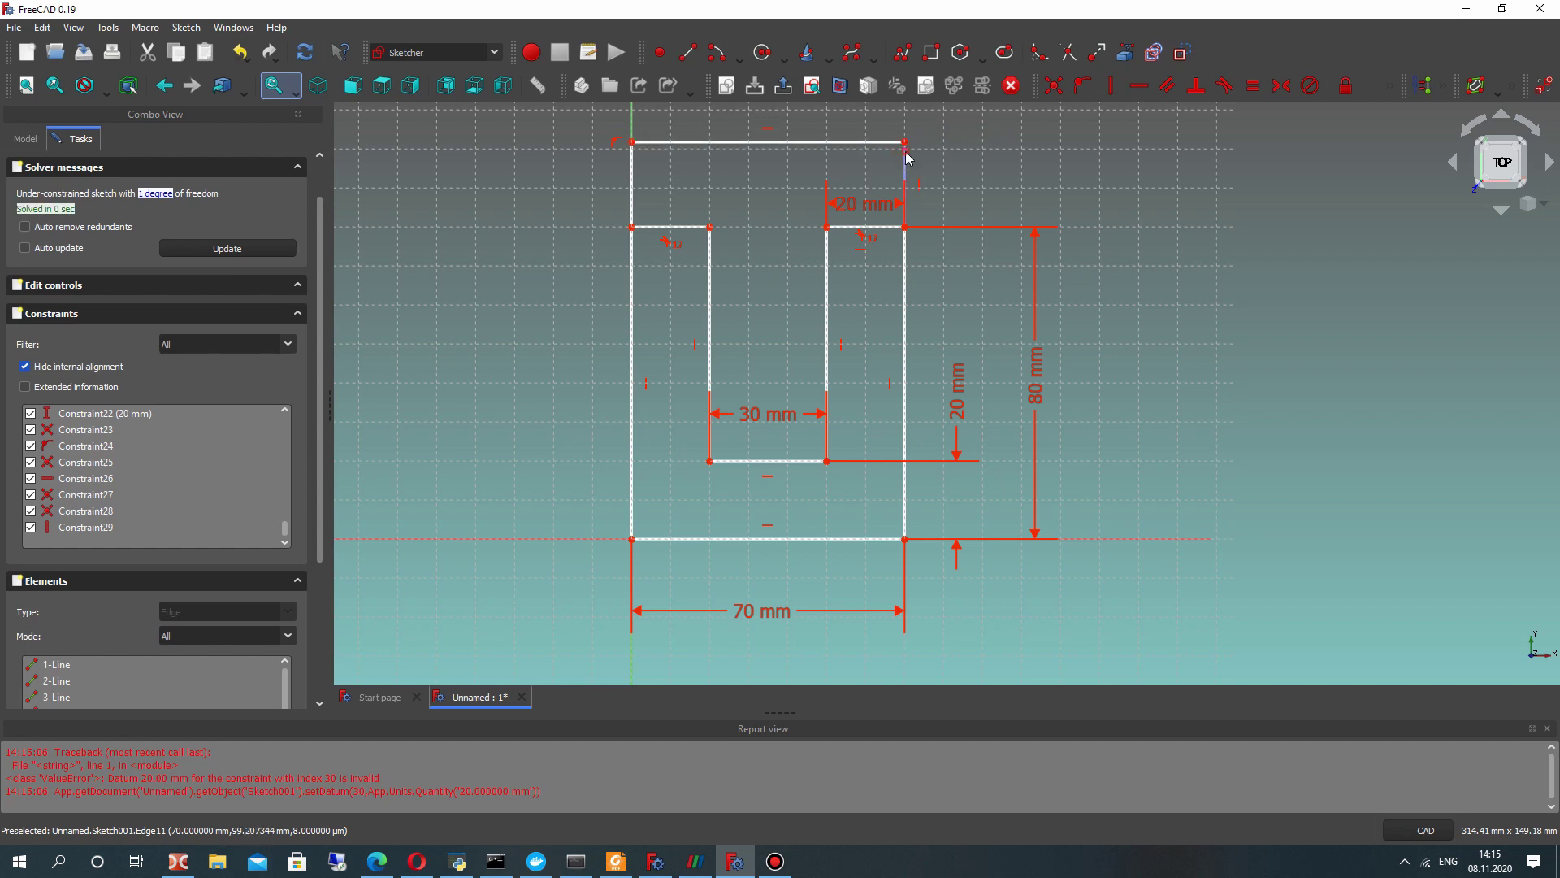
- Constrain the vertical line above the right arm to 20 mm and place its dimension outside the profile
{"action": "left_click", "coordinate": [1388, 86]}
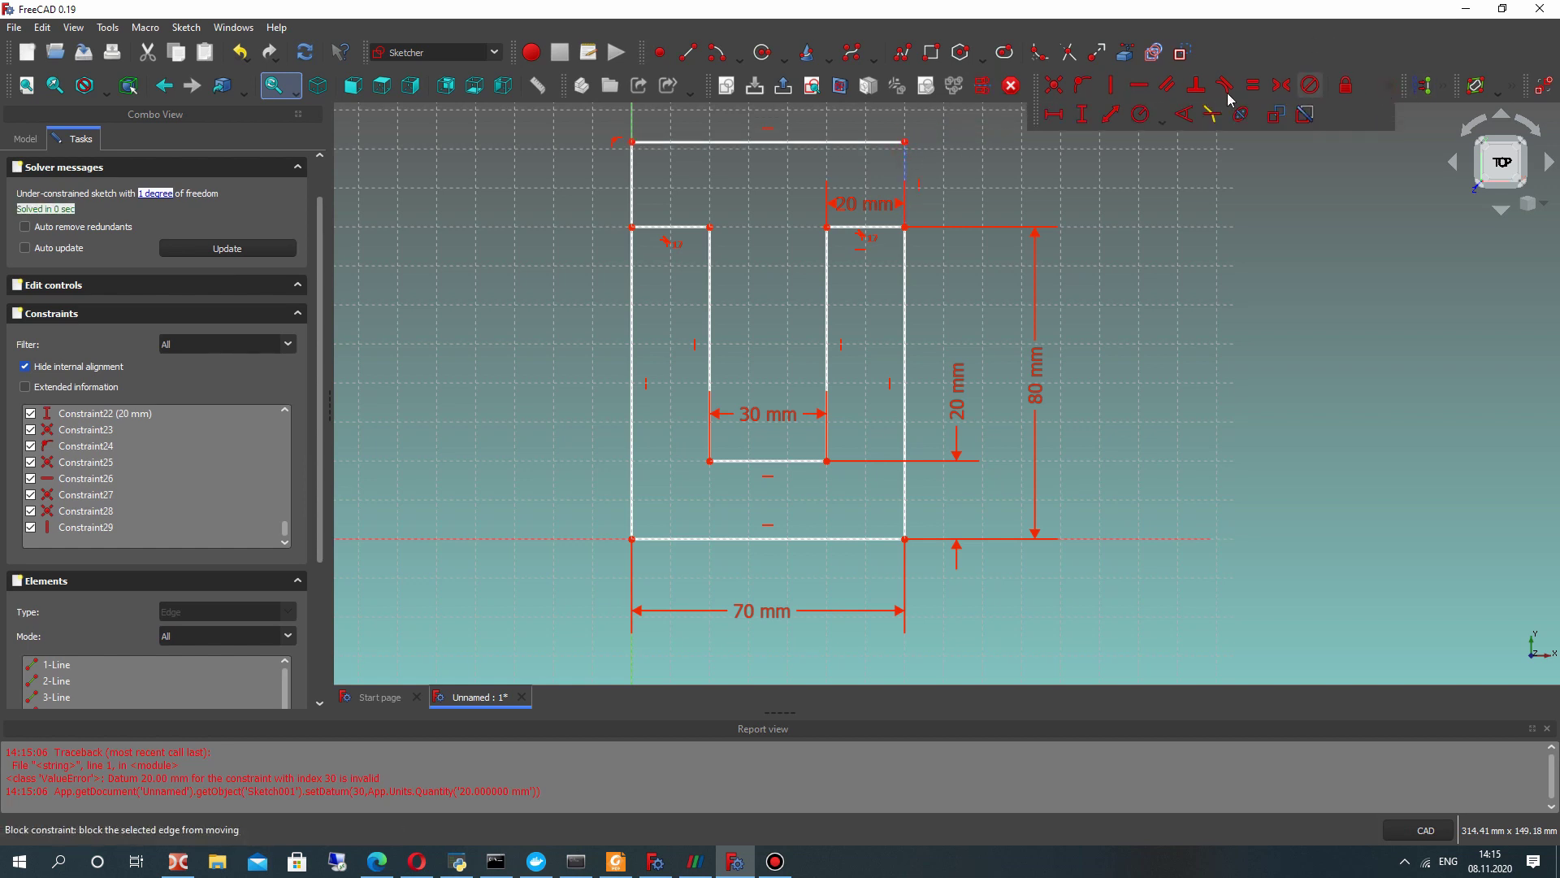
{"action": "left_click", "coordinate": [1083, 115]}
{"action": "type", "text": "20"}
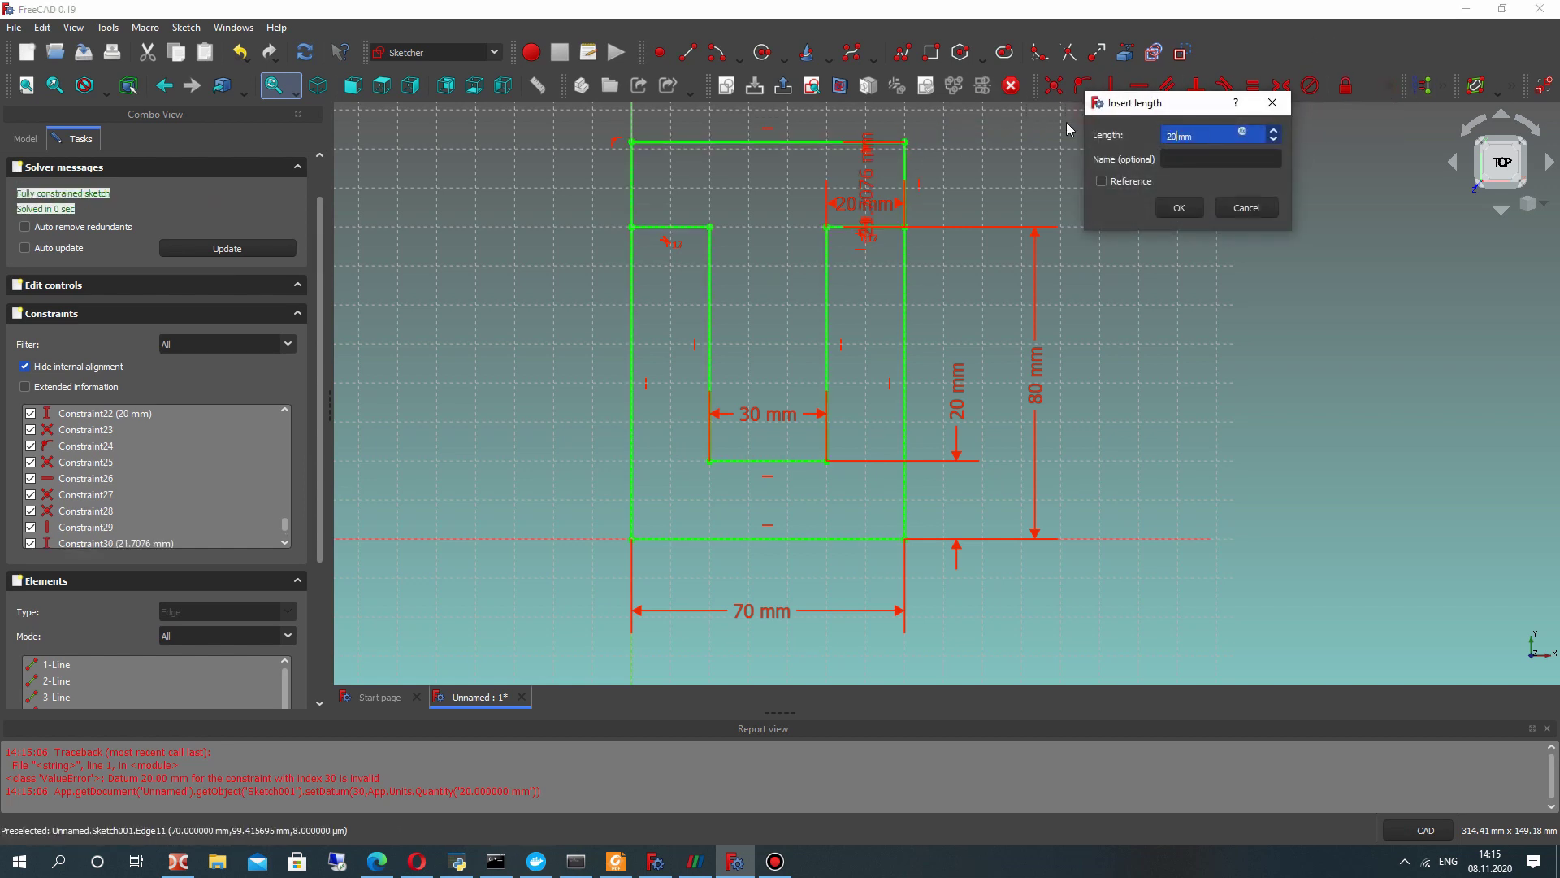
{"action": "key", "text": "Return"}
{"action": "left_click_drag", "start_coordinate": [866, 183], "coordinate": [985, 177]}
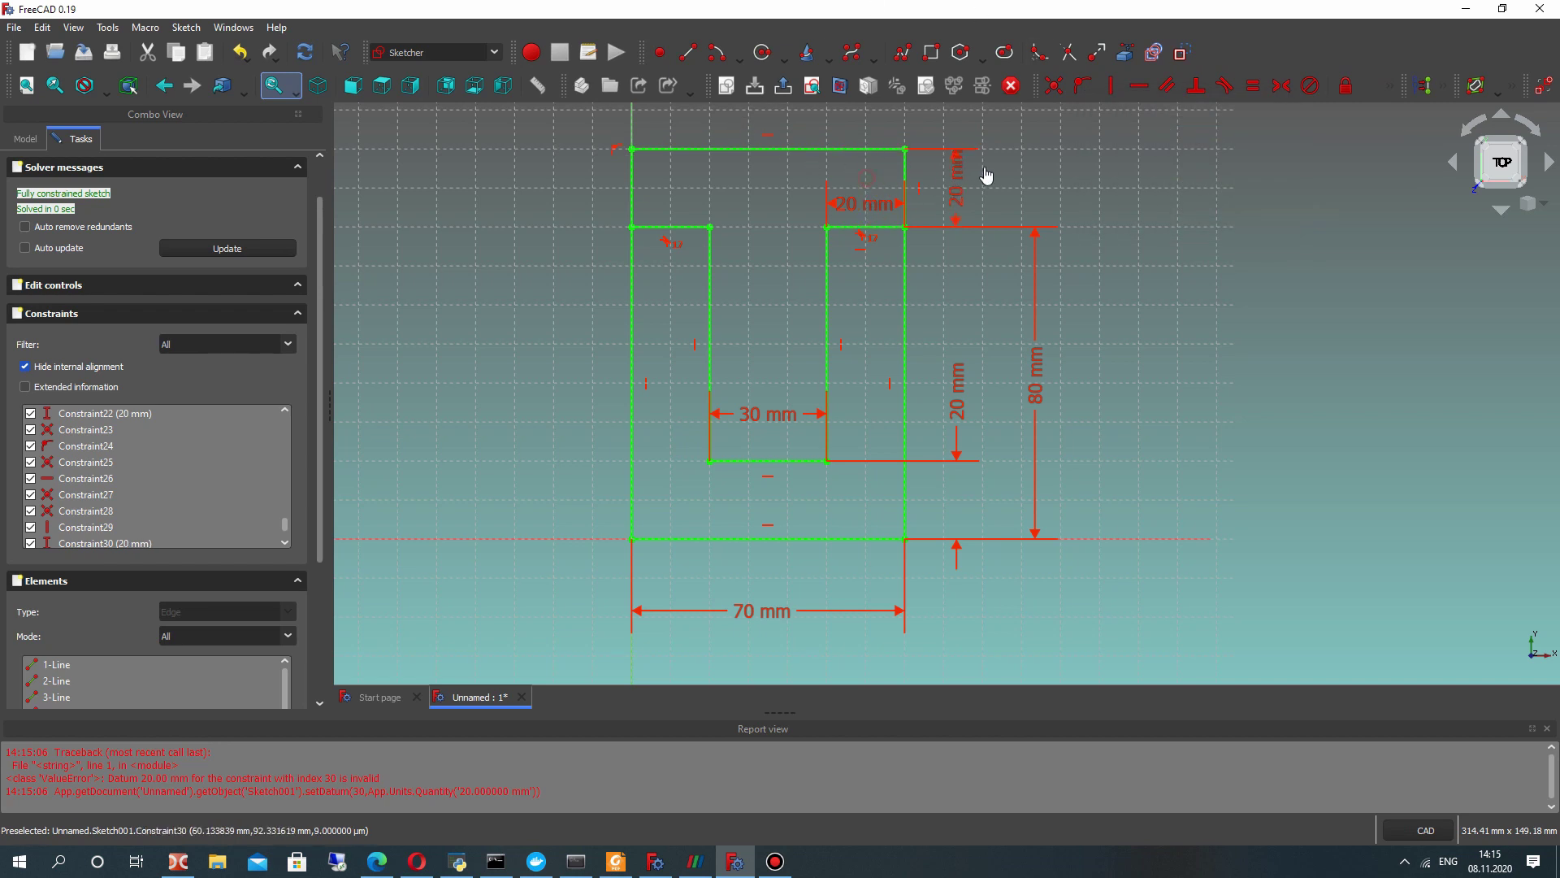
- Delete the outer edge of the U profile's right arm and undo the deletion
{"action": "scroll", "coordinate": [824, 292], "scroll_direction": "down", "scroll_amount": 1}
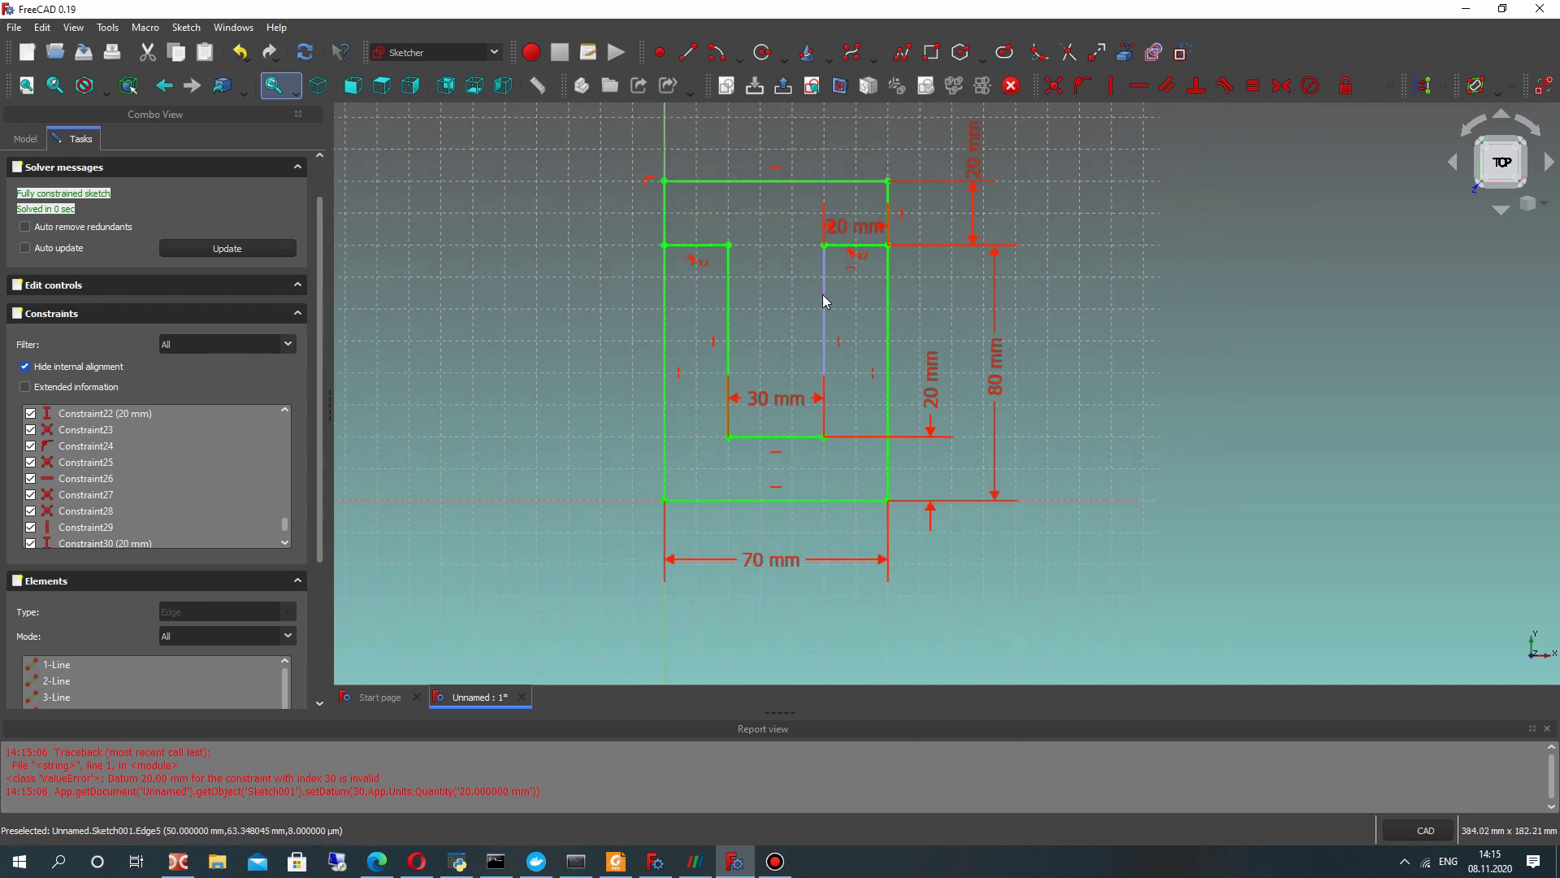
{"action": "left_click", "coordinate": [889, 290]}
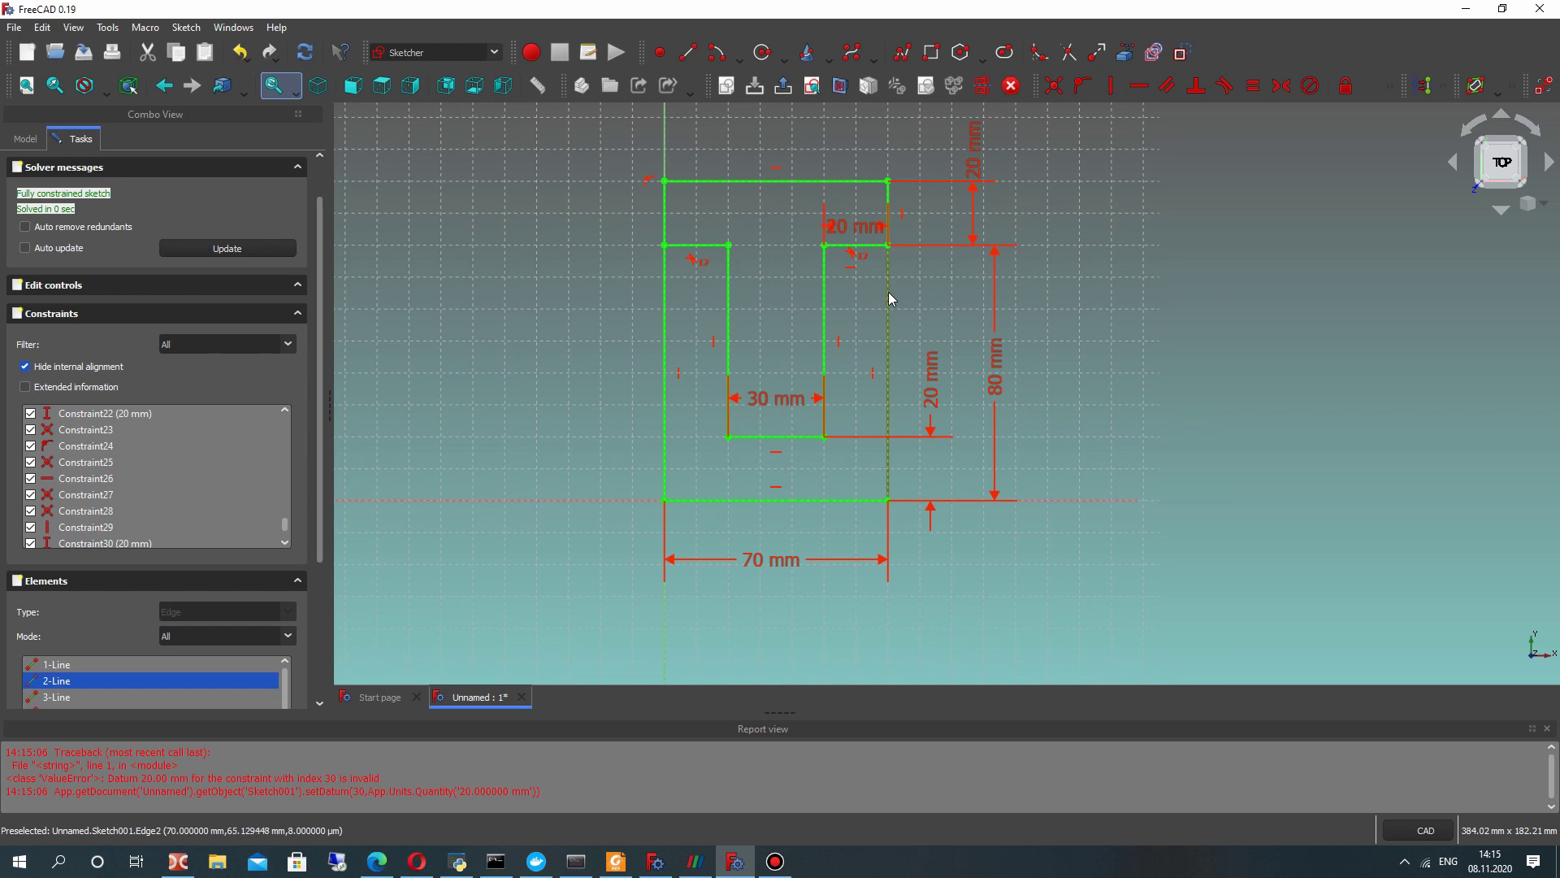
{"action": "key", "text": "Delete"}
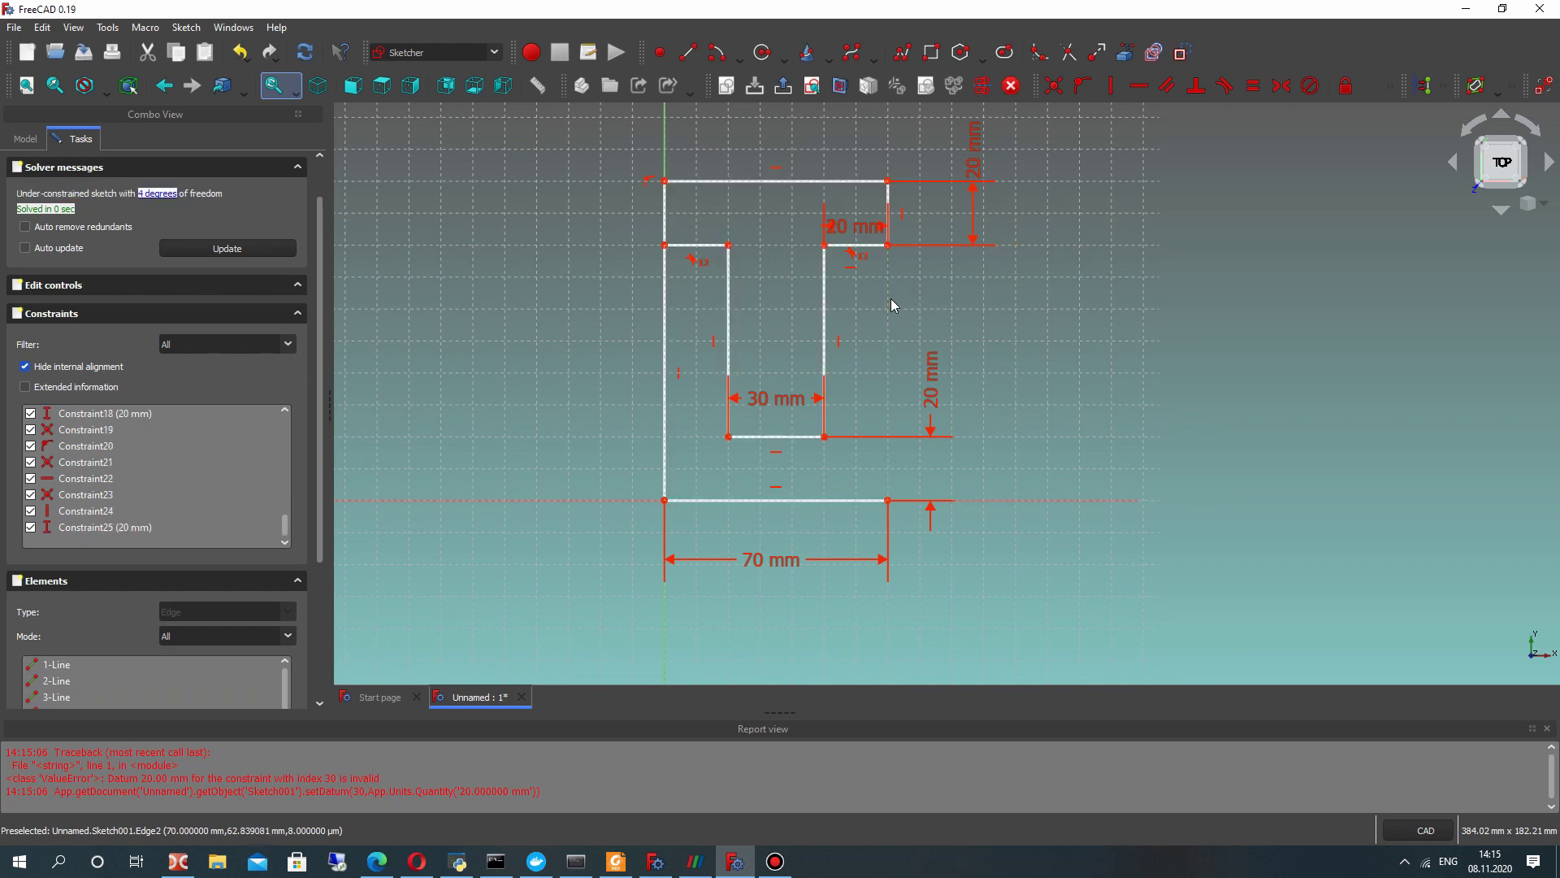
{"action": "key", "text": "ctrl+z"}
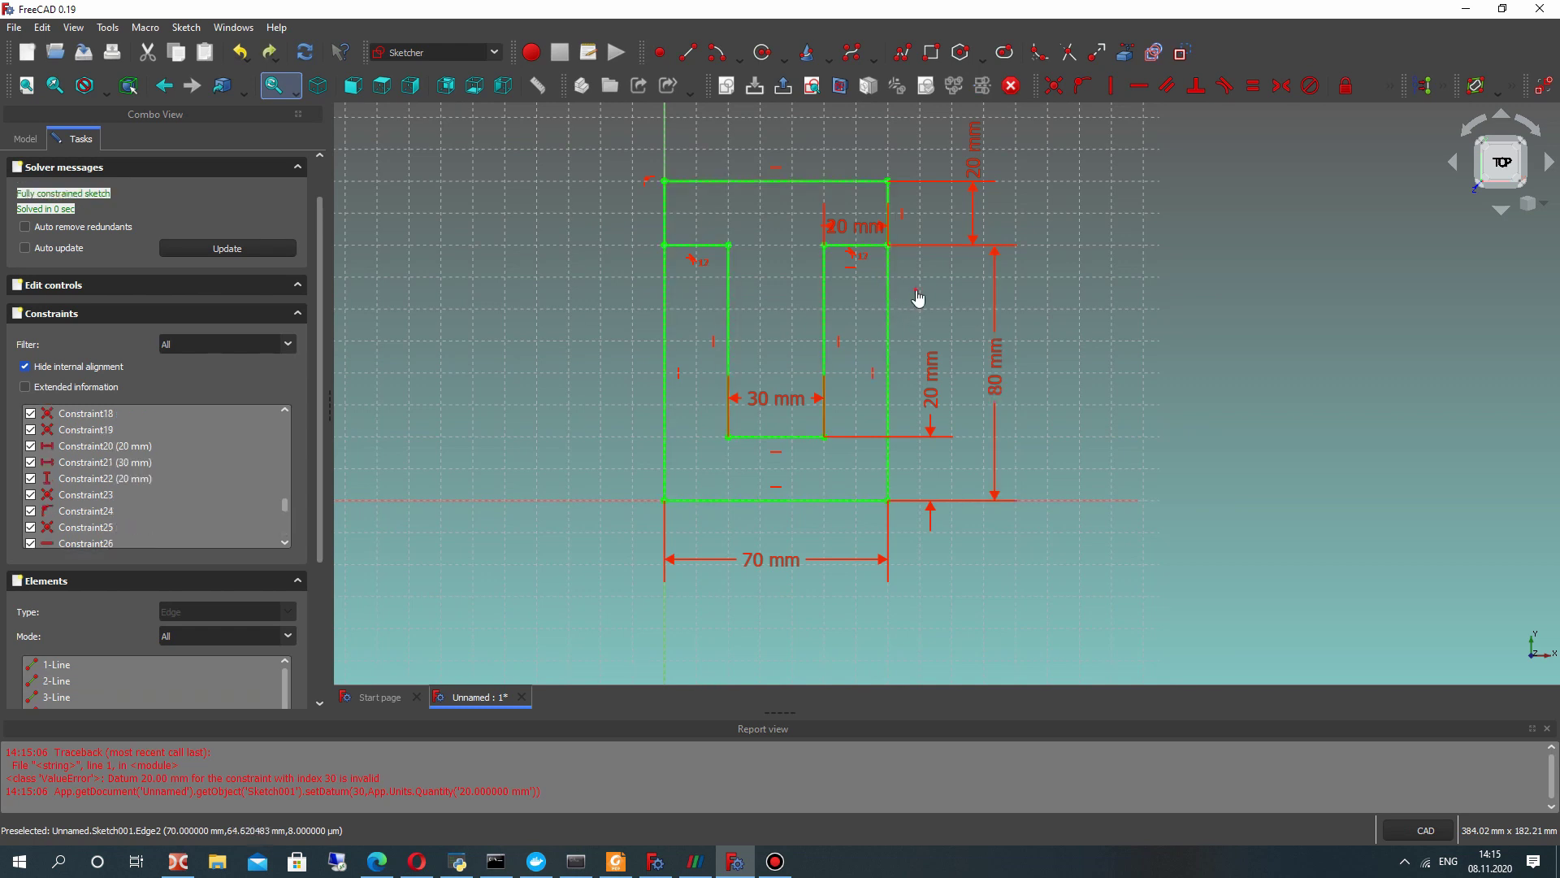
- Trim away the U profile's outer left, bottom and outer right edges so only the T-shaped outline remains
{"action": "left_click", "coordinate": [1066, 56]}
{"action": "left_click", "coordinate": [889, 317]}
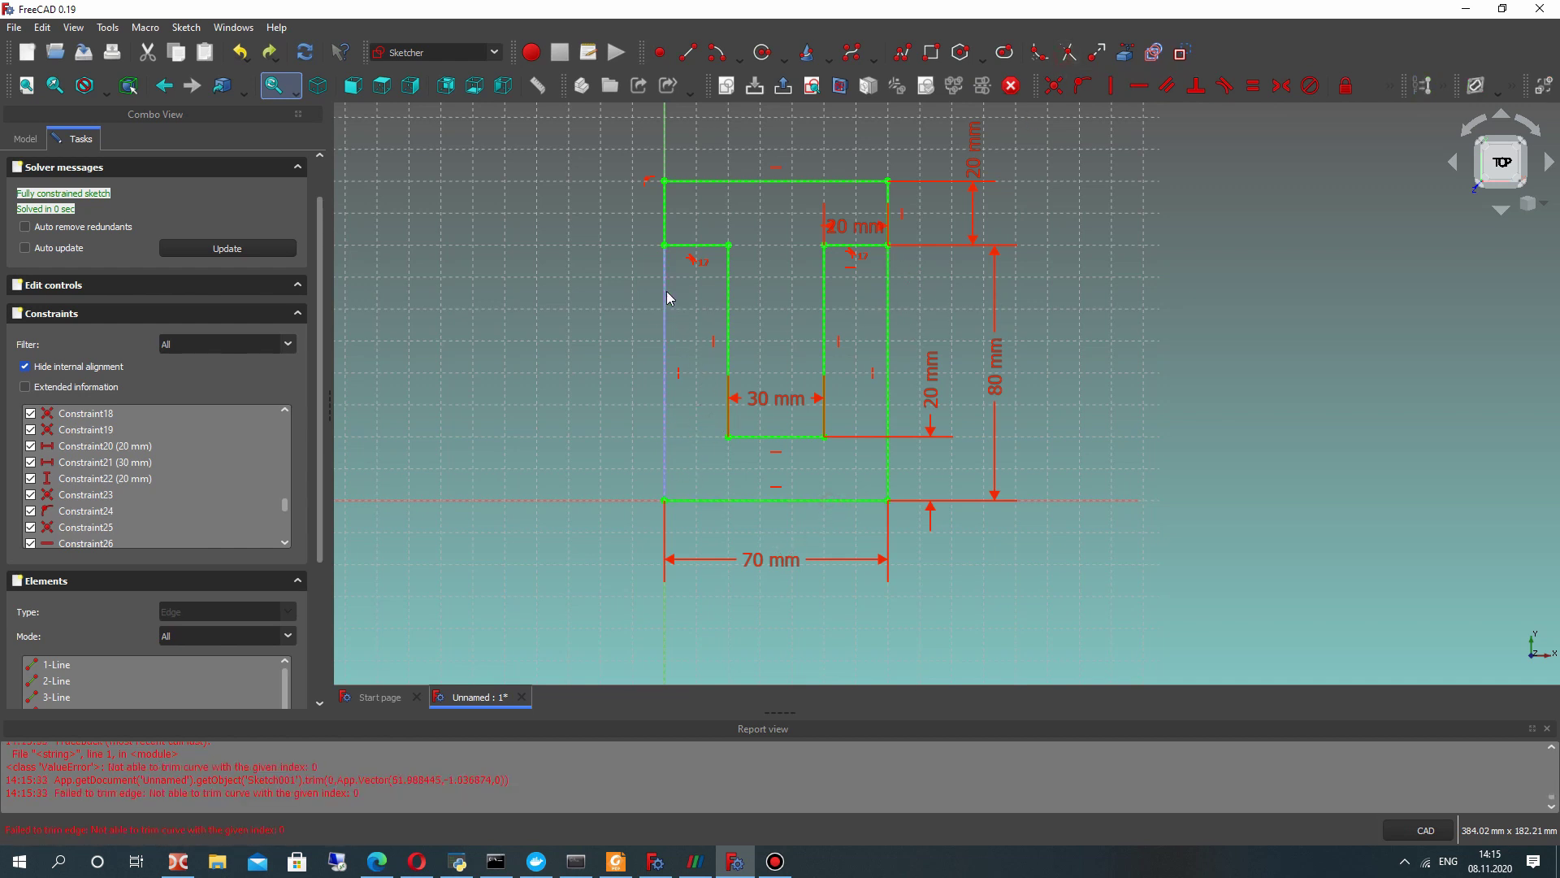
{"action": "left_click", "coordinate": [666, 337]}
{"action": "left_click", "coordinate": [737, 499]}
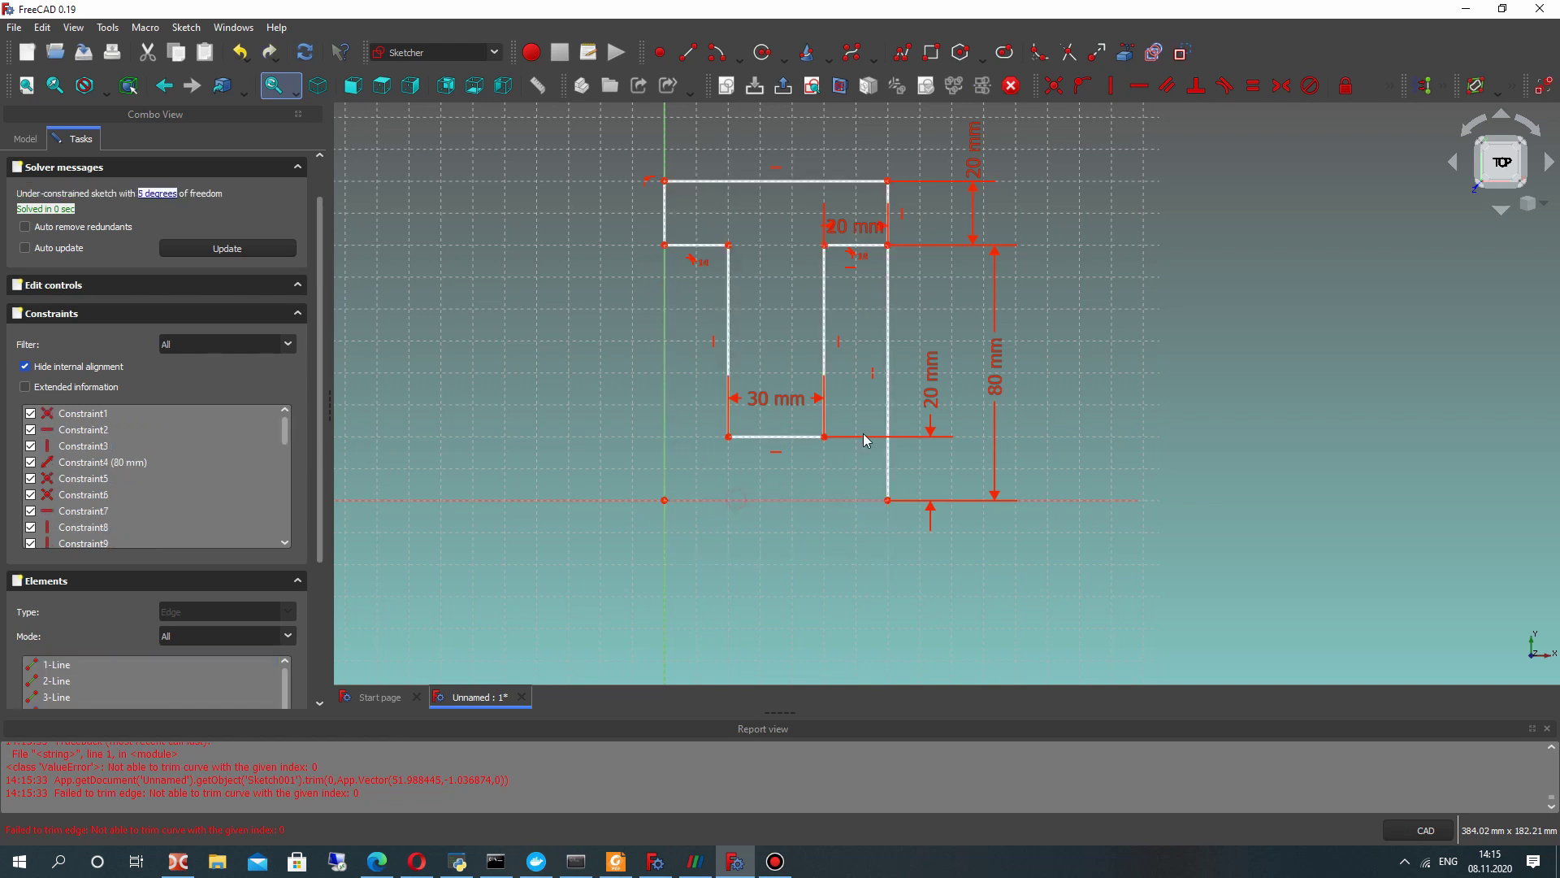
{"action": "left_click", "coordinate": [889, 348]}
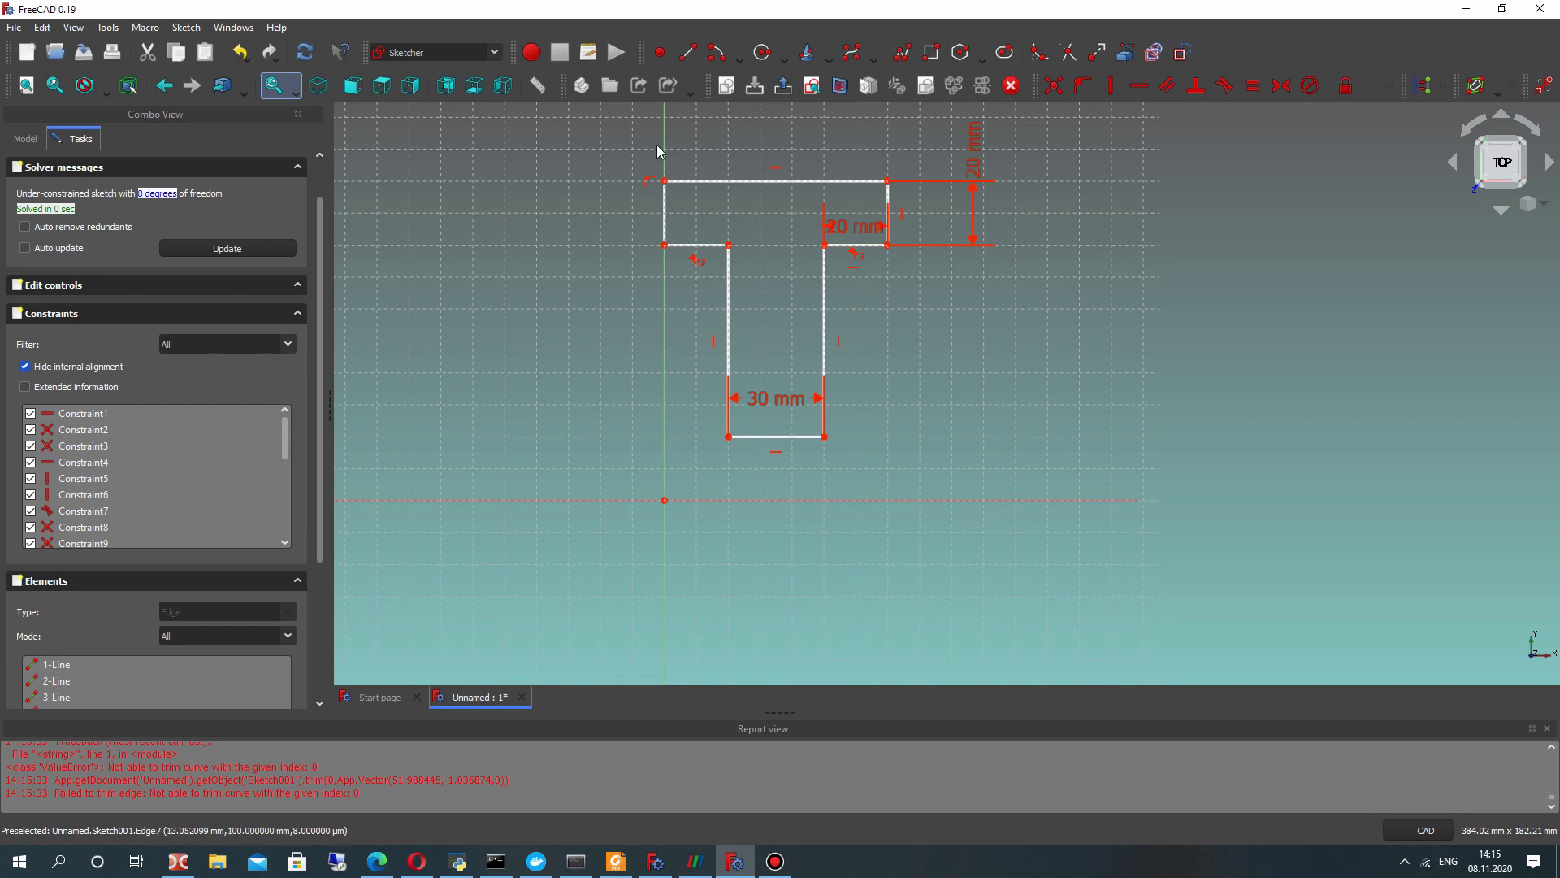
- Finish editing the T-shaped sketch and return to the model
{"action": "left_click", "coordinate": [34, 140]}
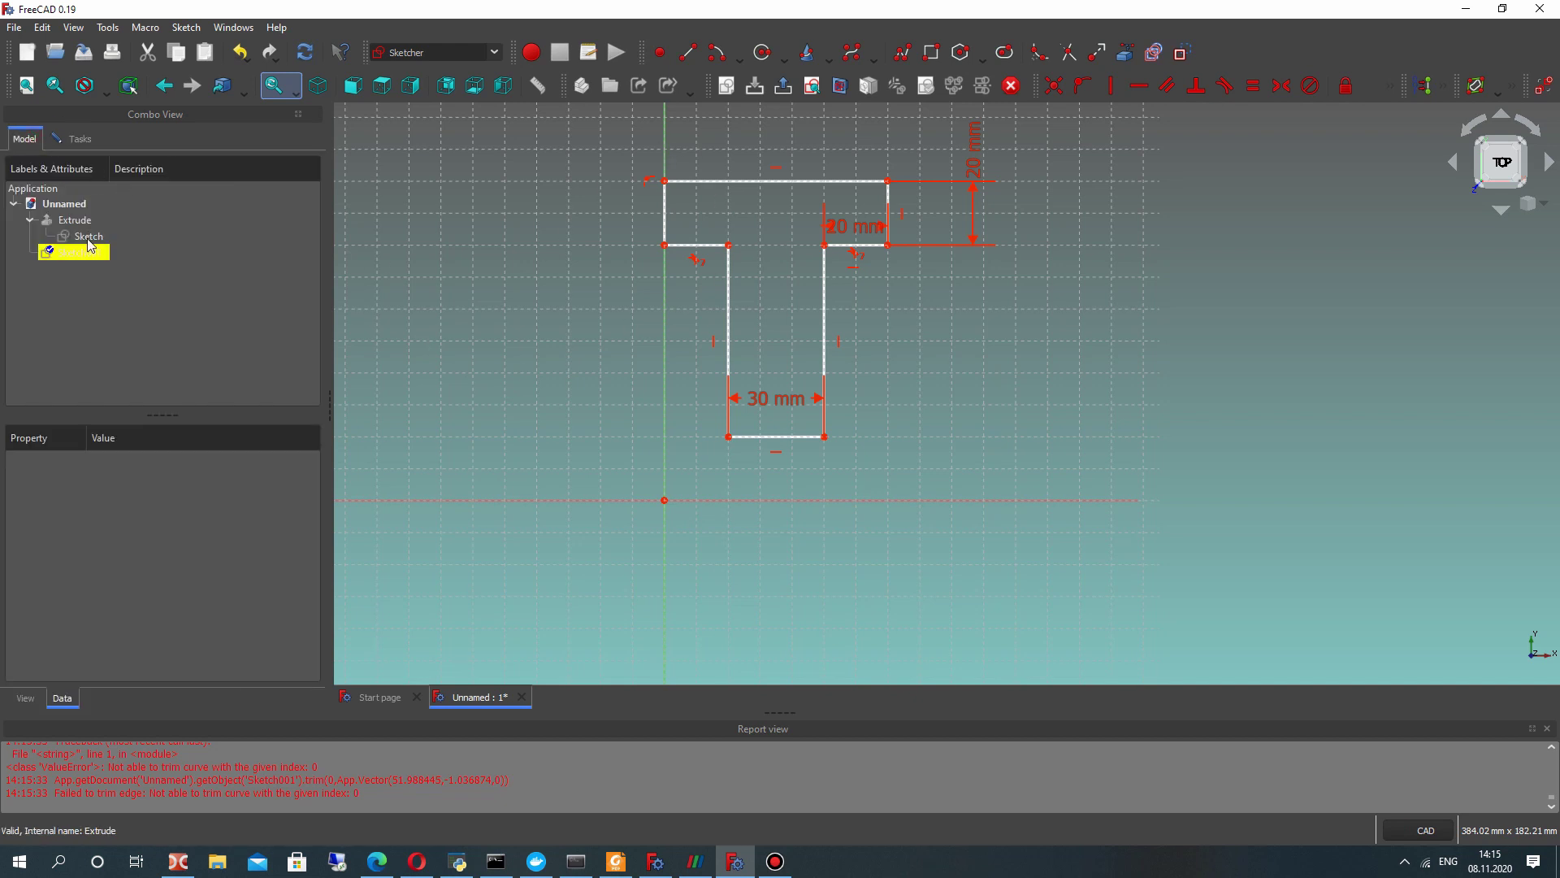
{"action": "left_click", "coordinate": [81, 139]}
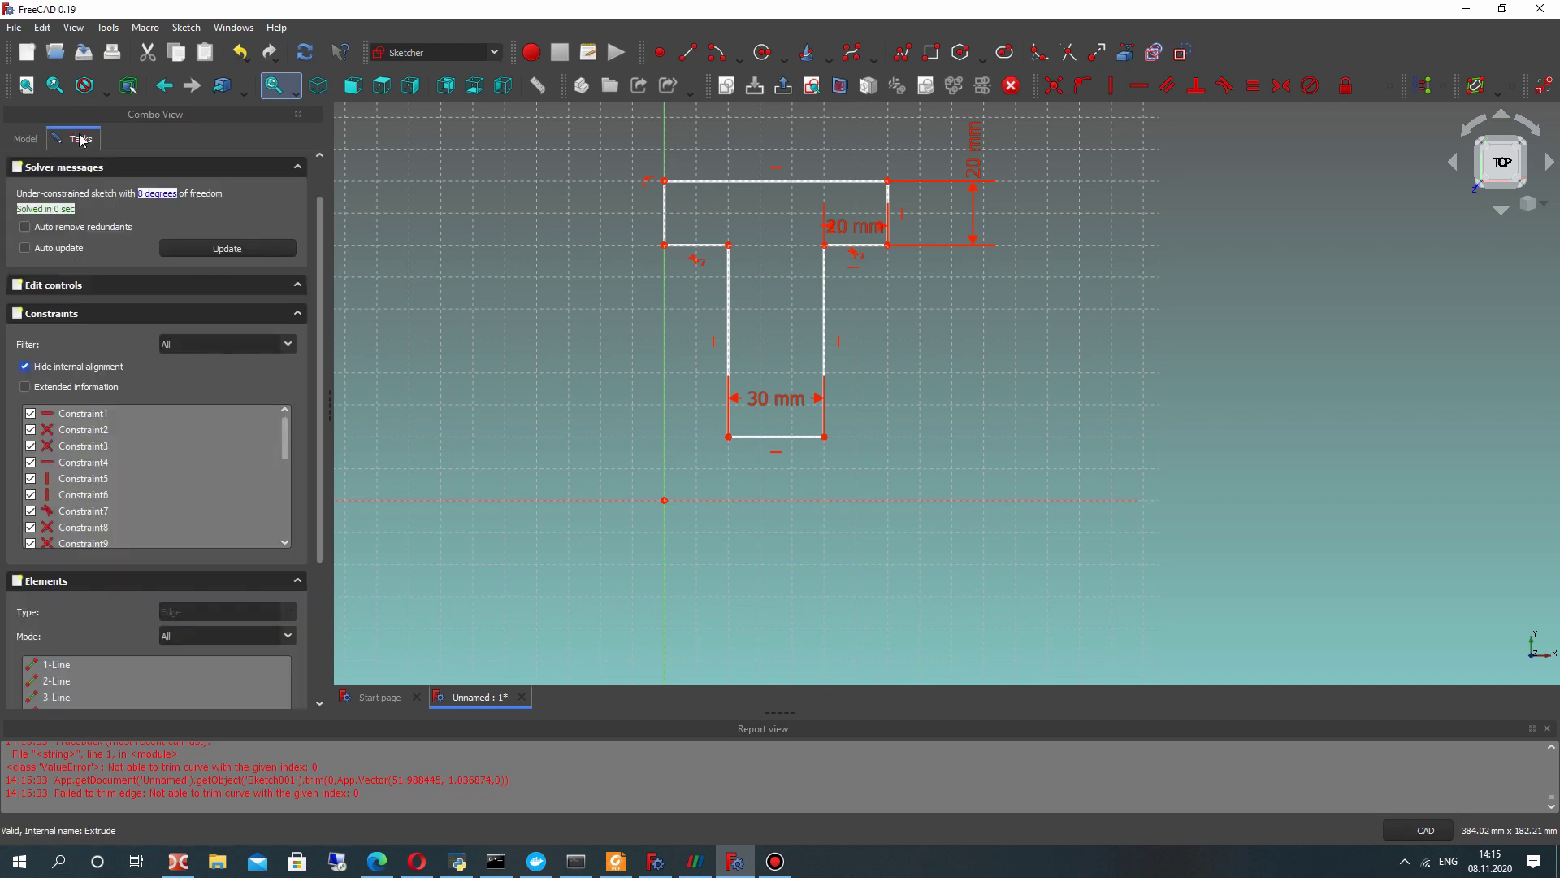
{"action": "scroll", "coordinate": [122, 203], "scroll_direction": "up", "scroll_amount": 1}
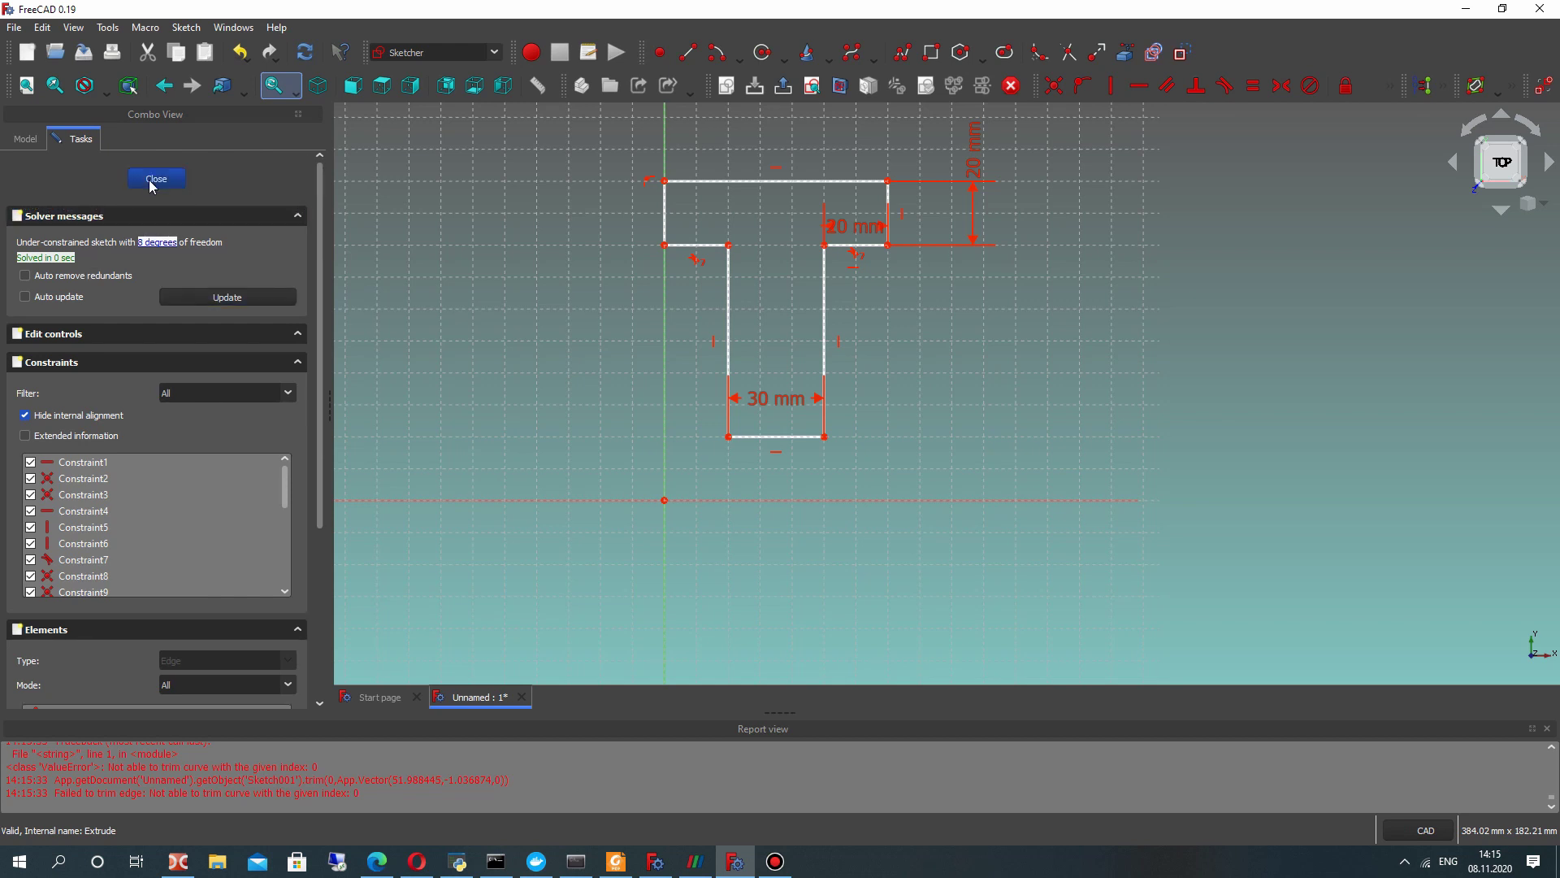
{"action": "left_click", "coordinate": [153, 174]}
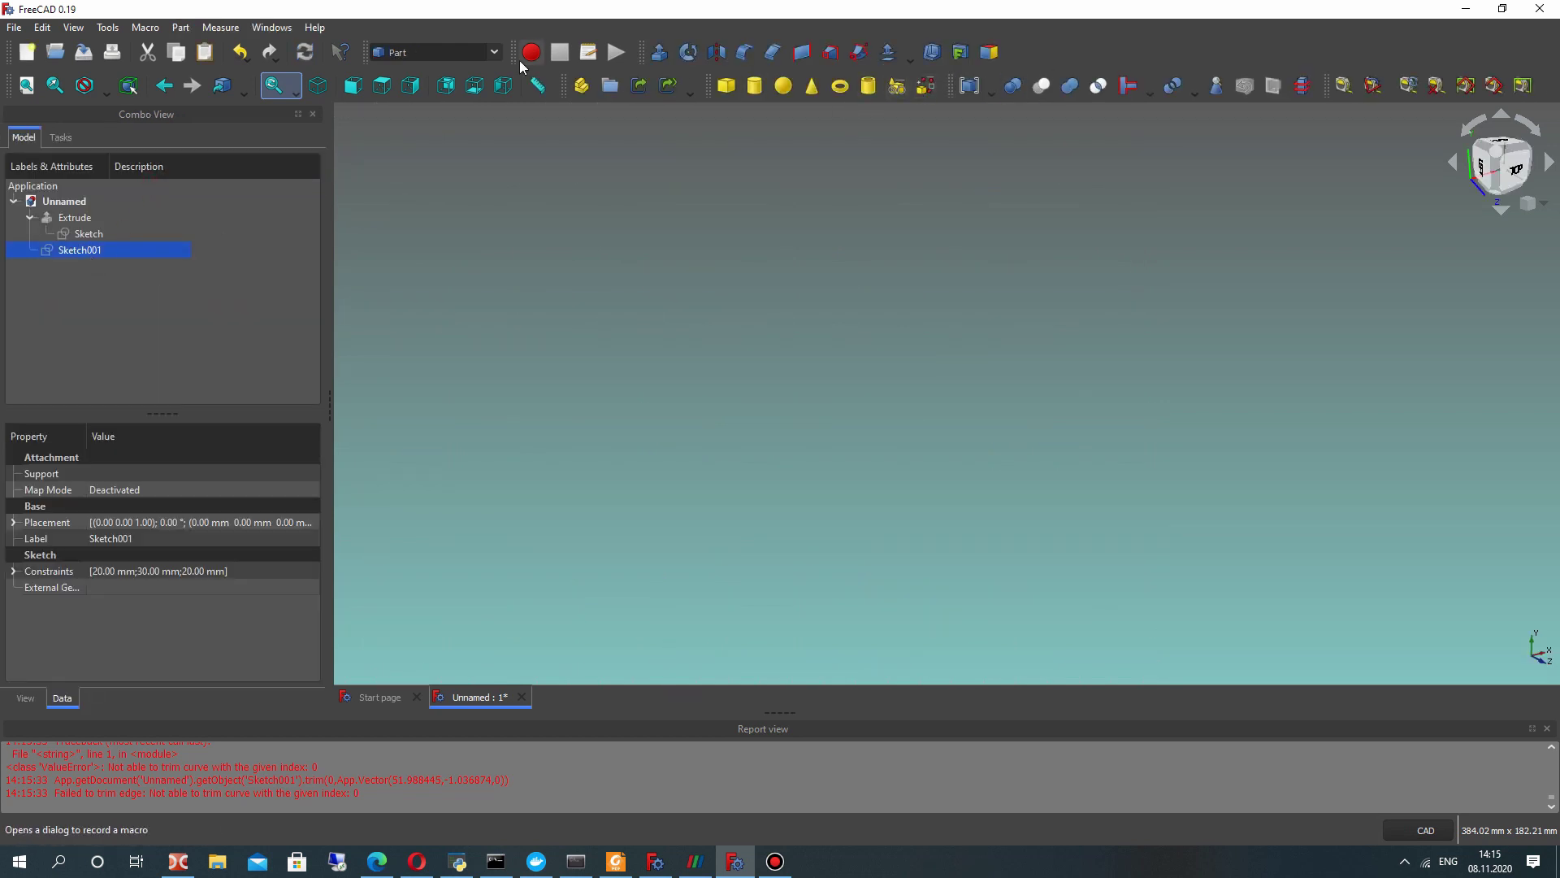
- Extrude the T-shaped sketch 50 mm along its normal as a solid and show the U-shaped extrusion again
{"action": "mouse_move", "coordinate": [682, 286]}
{"action": "middle_mouse_down"}
{"action": "mouse_move", "coordinate": [577, 244]}
{"action": "mouse_move", "coordinate": [689, 291]}
{"action": "middle_mouse_up"}
{"action": "left_click", "coordinate": [659, 51]}
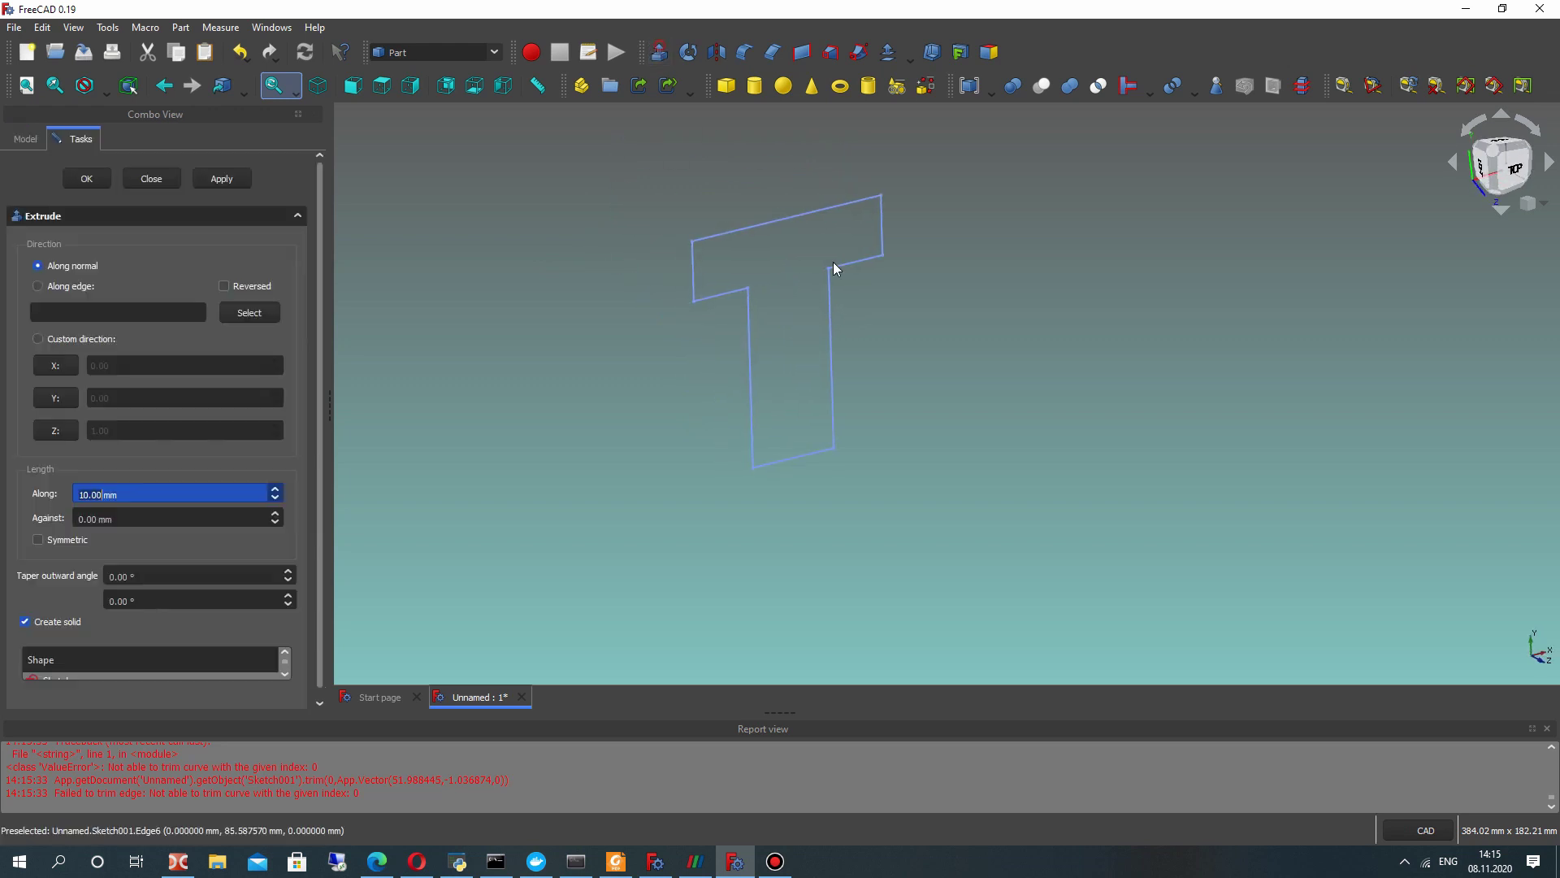
{"action": "type", "text": "50"}
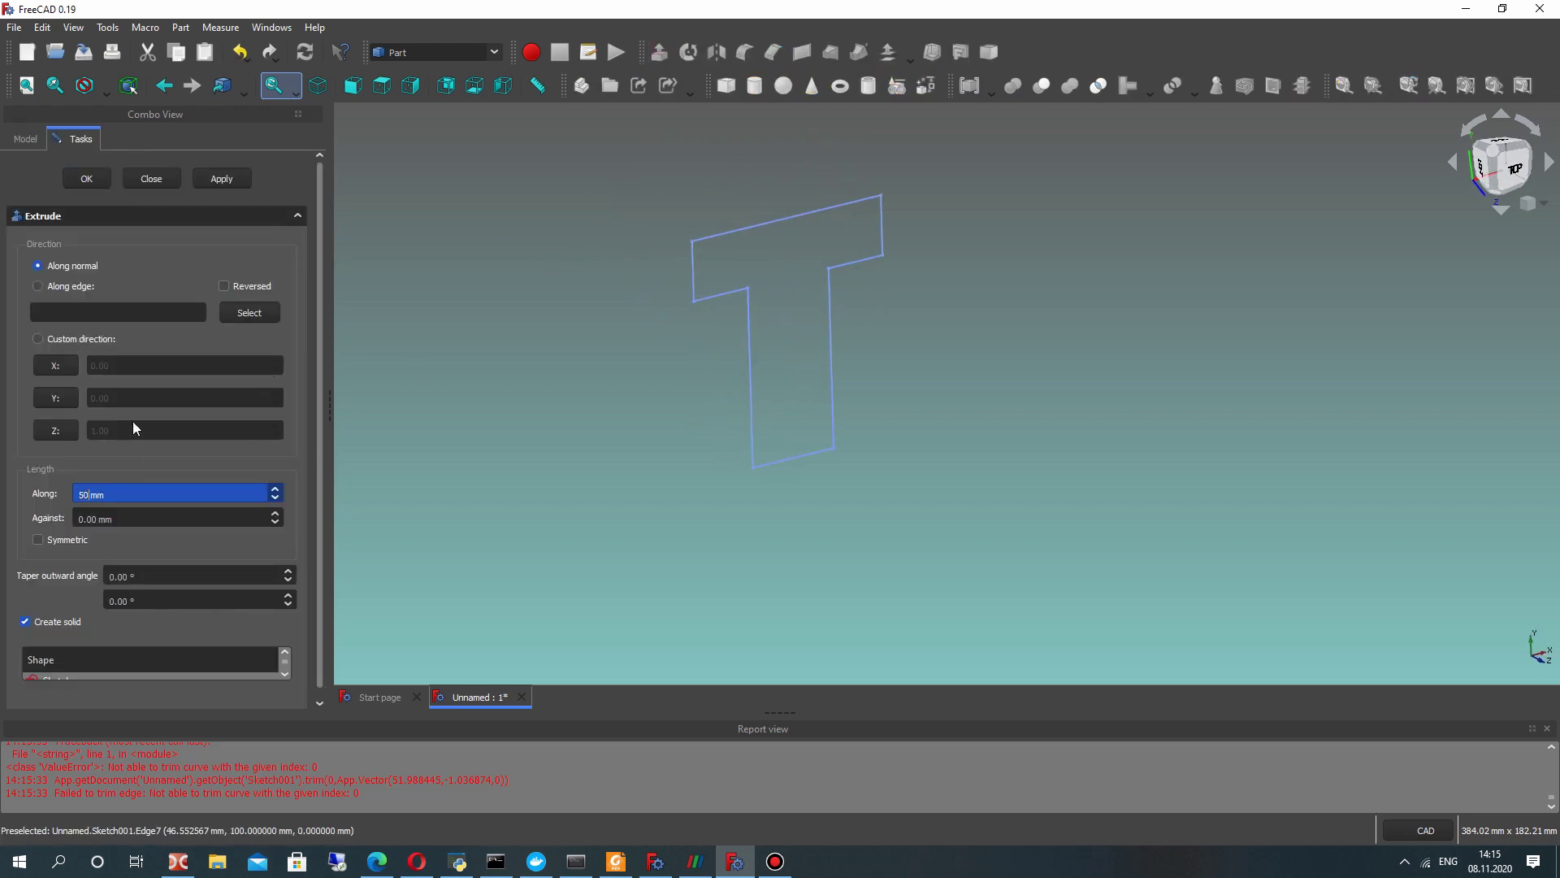
{"action": "left_click", "coordinate": [87, 180]}
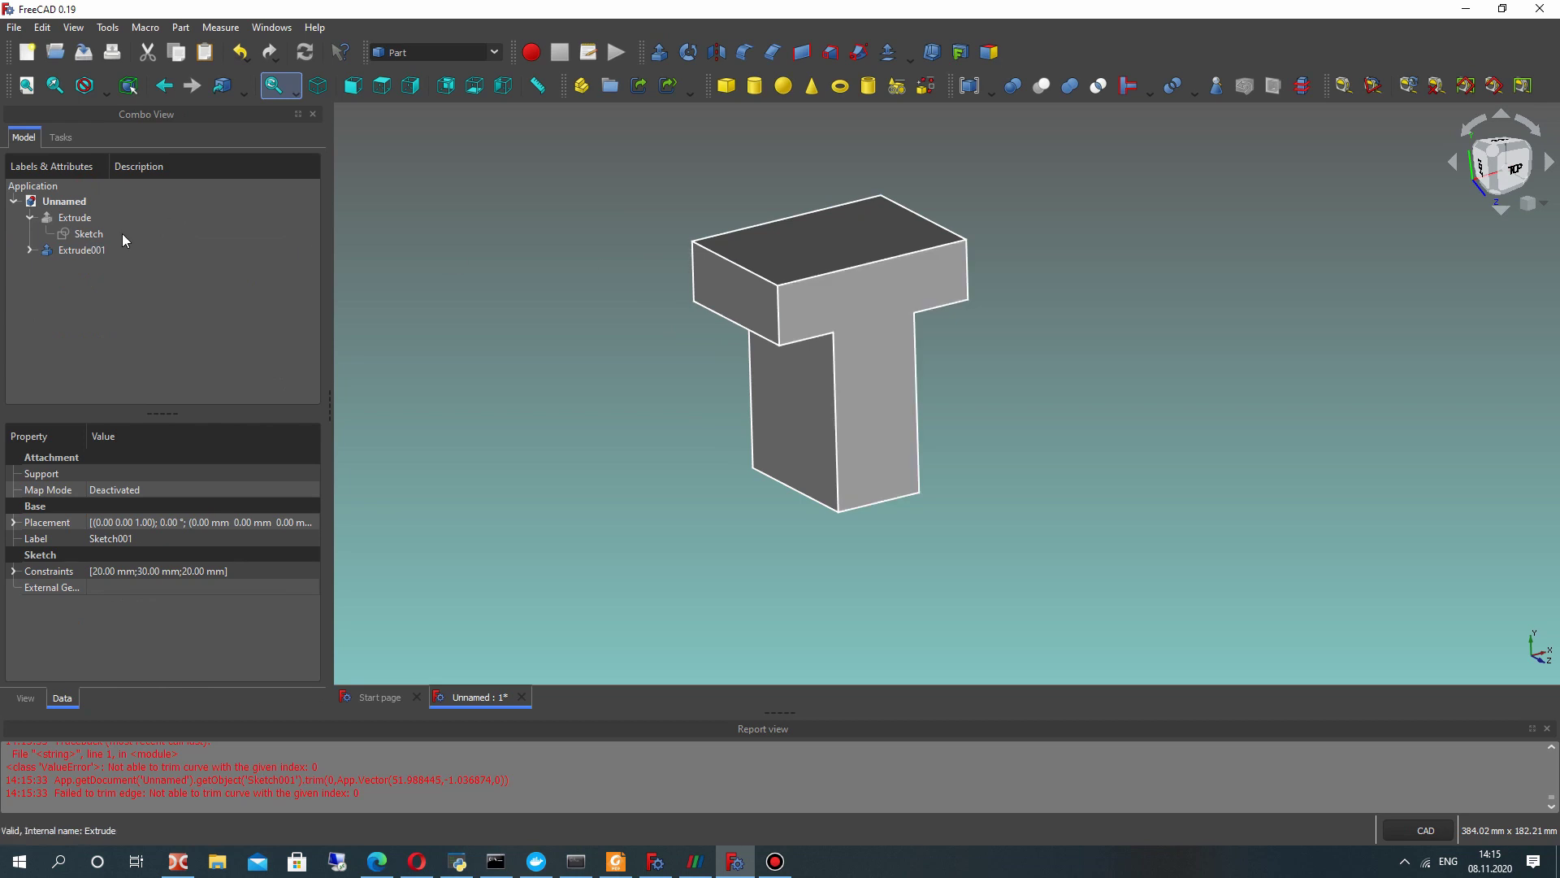
{"action": "left_click", "coordinate": [77, 217]}
{"action": "mouse_move", "coordinate": [878, 357]}
{"action": "middle_mouse_down"}
{"action": "mouse_move", "coordinate": [733, 378]}
{"action": "mouse_move", "coordinate": [875, 334]}
{"action": "mouse_move", "coordinate": [807, 396]}
{"action": "mouse_move", "coordinate": [476, 329]}
{"action": "middle_mouse_up"}
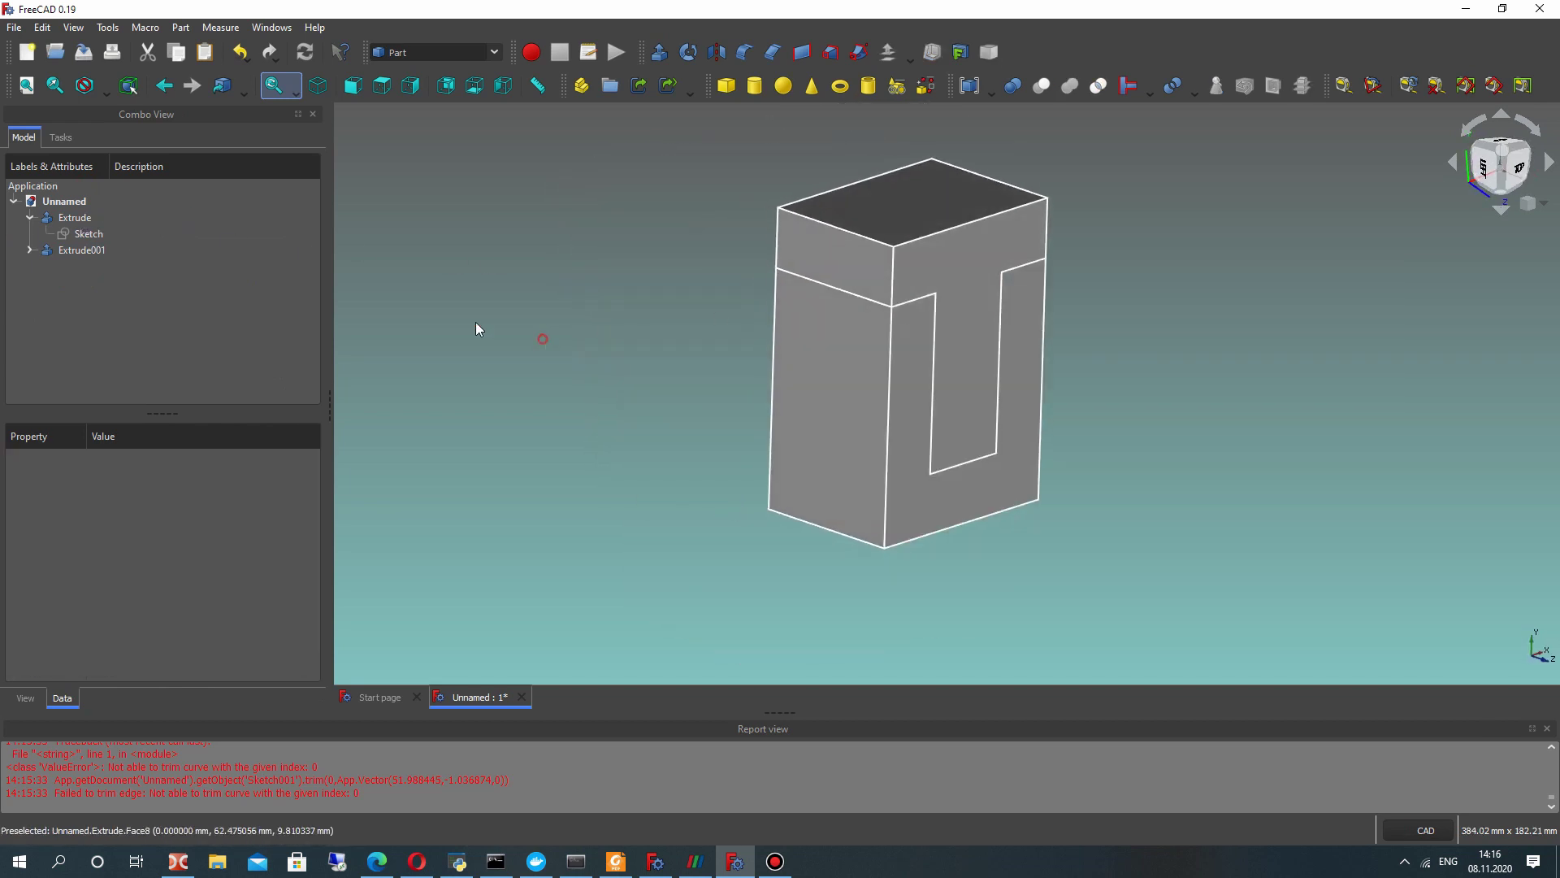
- Switch to the Sketcher workbench and create a new sketch on the YZ plane
{"action": "left_click", "coordinate": [421, 52]}
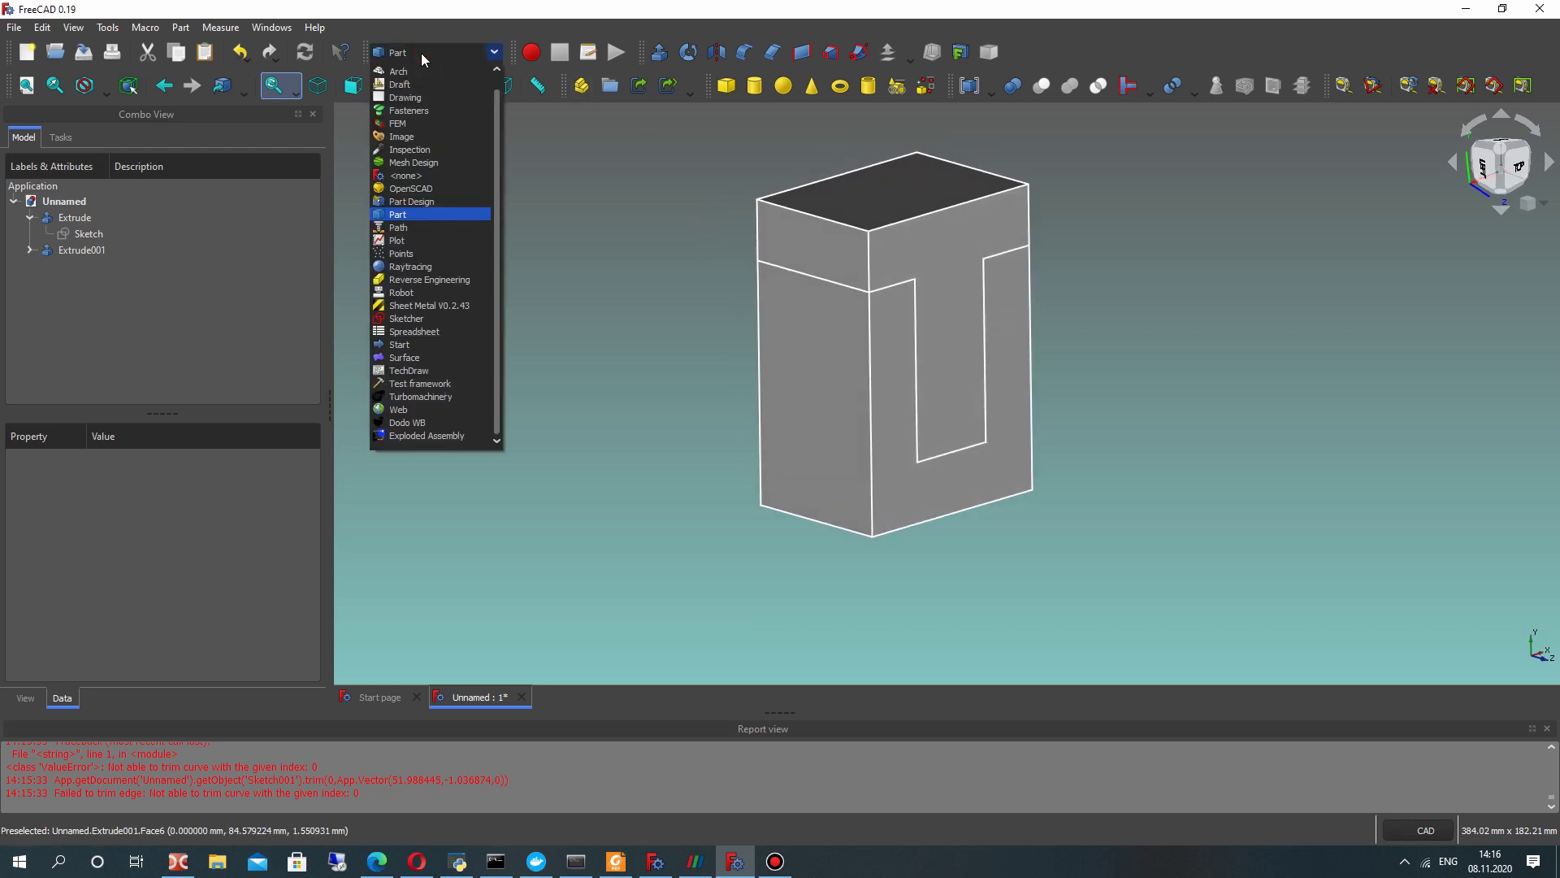
{"action": "left_click", "coordinate": [407, 319]}
{"action": "left_click", "coordinate": [727, 85]}
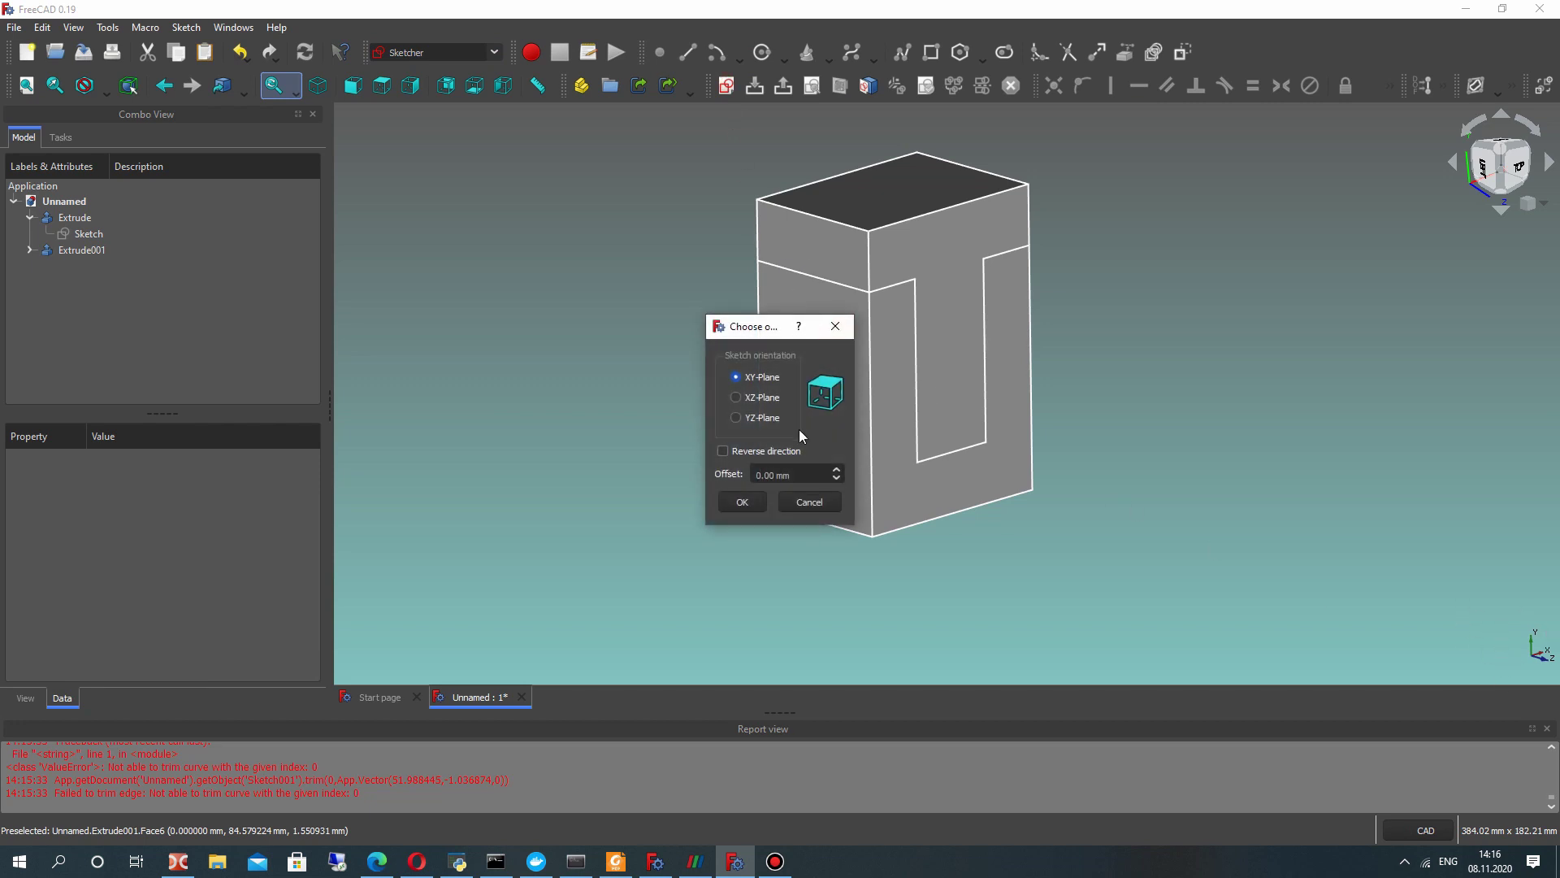
{"action": "left_click", "coordinate": [741, 502]}
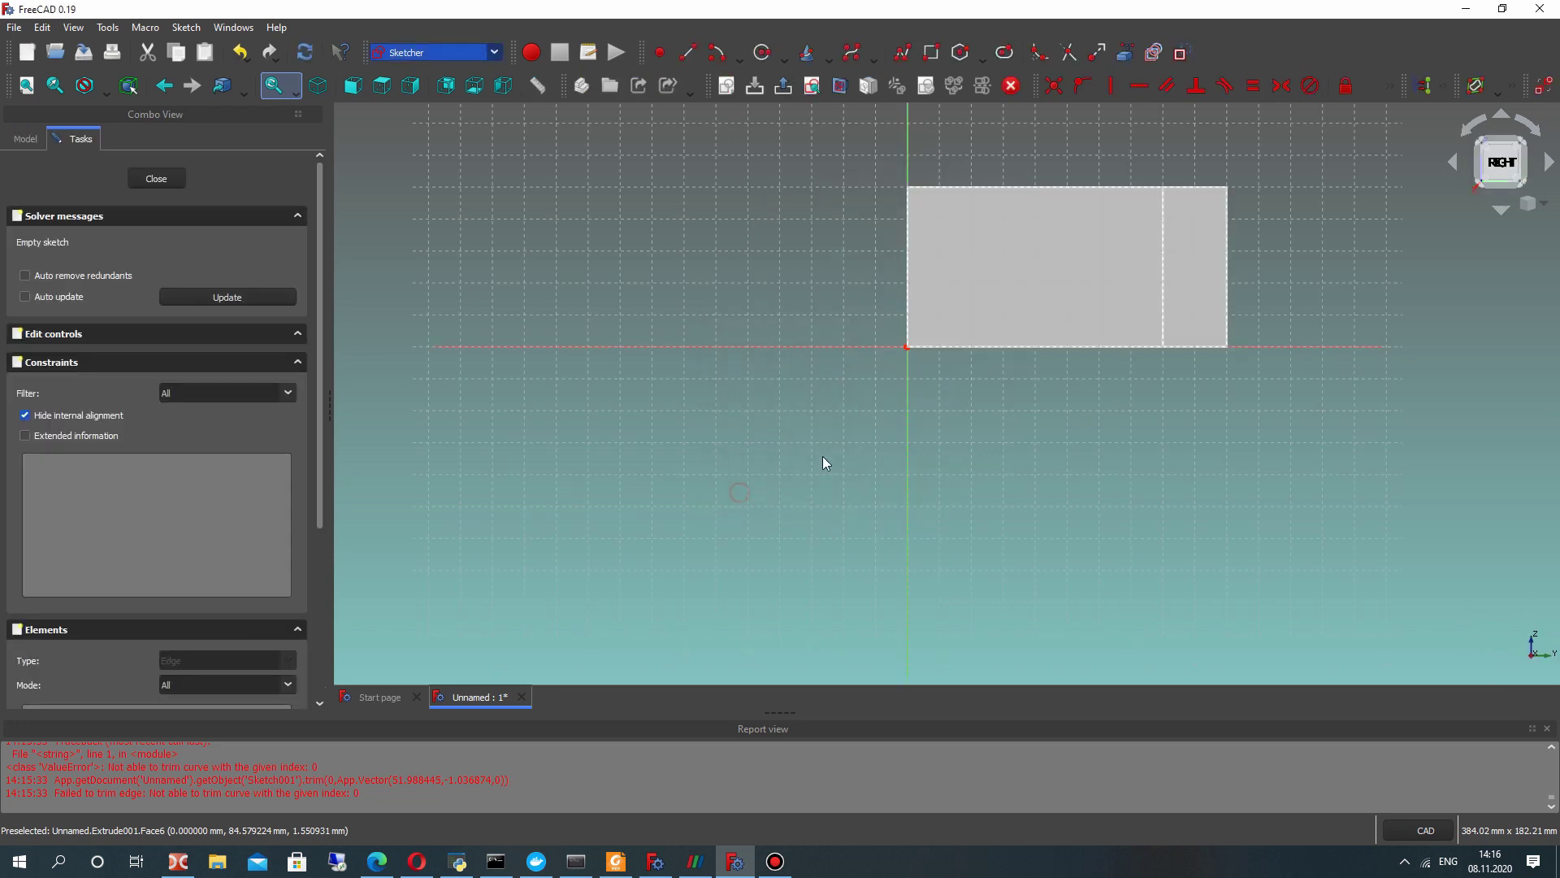
- Hide the U-shaped and T-shaped extrusions and draw a circle above the sketch's horizontal axis, on the positive side of the vertical axis
{"action": "left_click", "coordinate": [763, 54]}
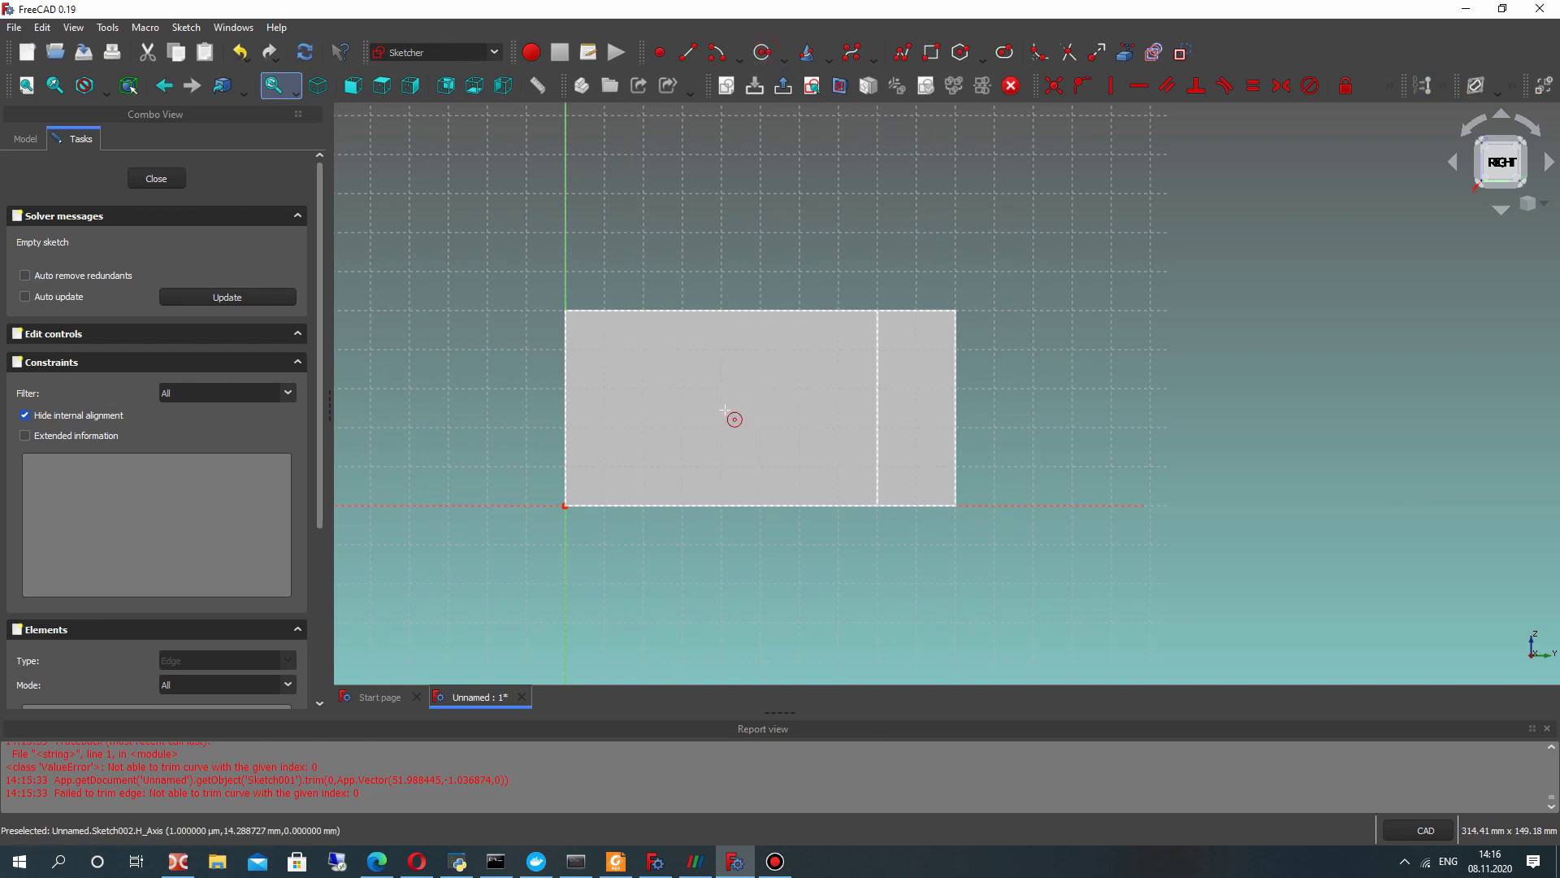
{"action": "left_click", "coordinate": [781, 374]}
{"action": "left_click", "coordinate": [788, 382]}
{"action": "left_click", "coordinate": [24, 139]}
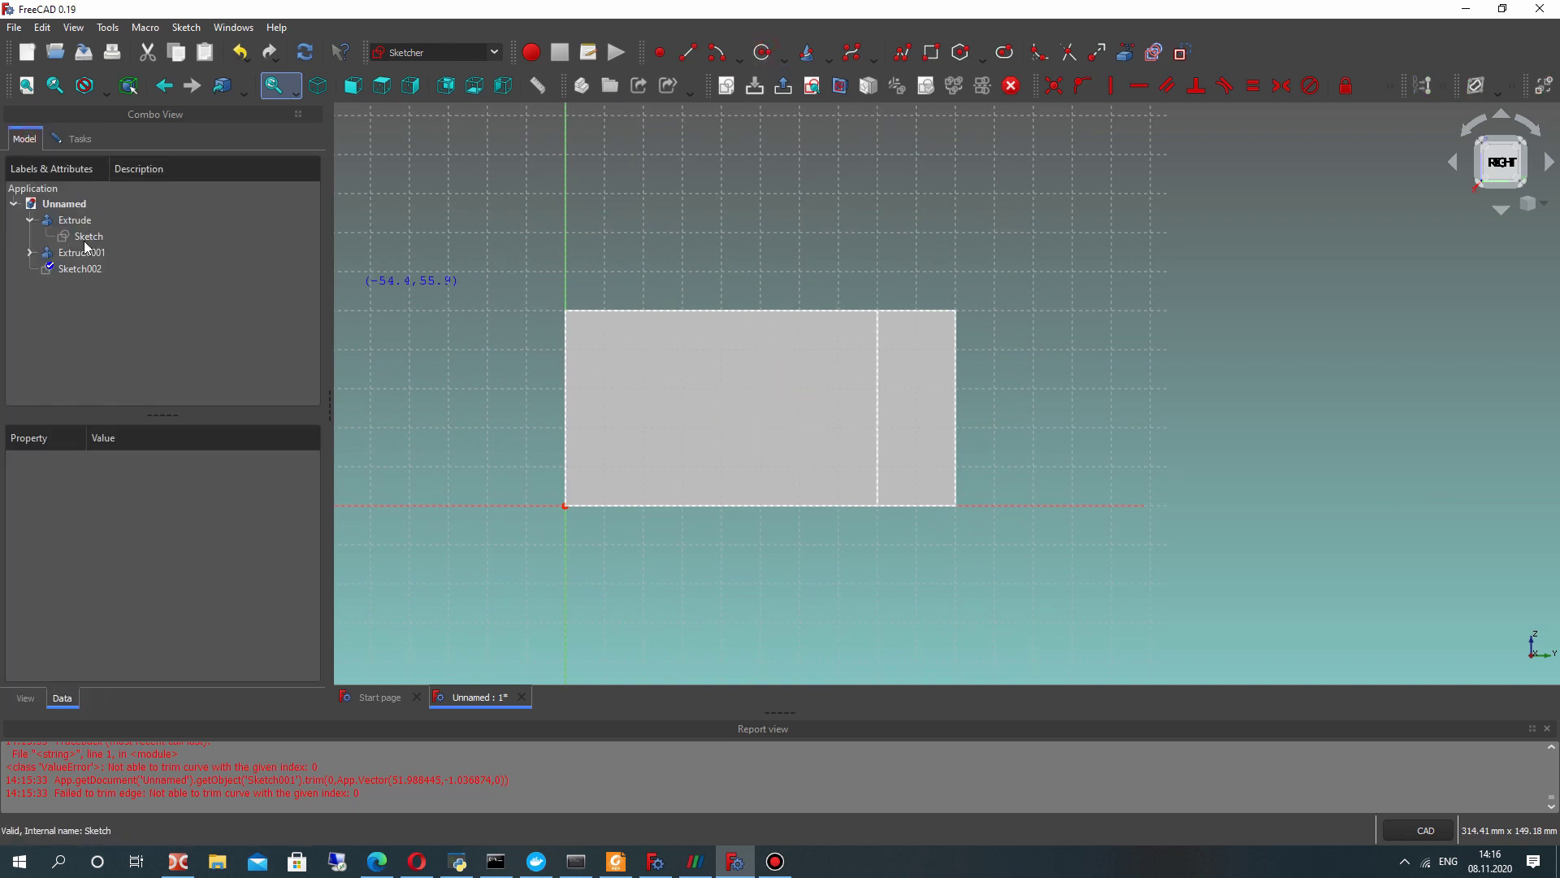
{"action": "left_click", "coordinate": [75, 219]}
{"action": "left_click", "coordinate": [81, 251]}
{"action": "key", "text": "space"}
{"action": "scroll", "coordinate": [704, 423], "scroll_direction": "up", "scroll_amount": 1}
{"action": "scroll", "coordinate": [703, 423], "scroll_direction": "down", "scroll_amount": 1}
{"action": "key", "text": "space"}
{"action": "key", "text": "space"}
{"action": "key", "text": "space"}
{"action": "key", "text": "space"}
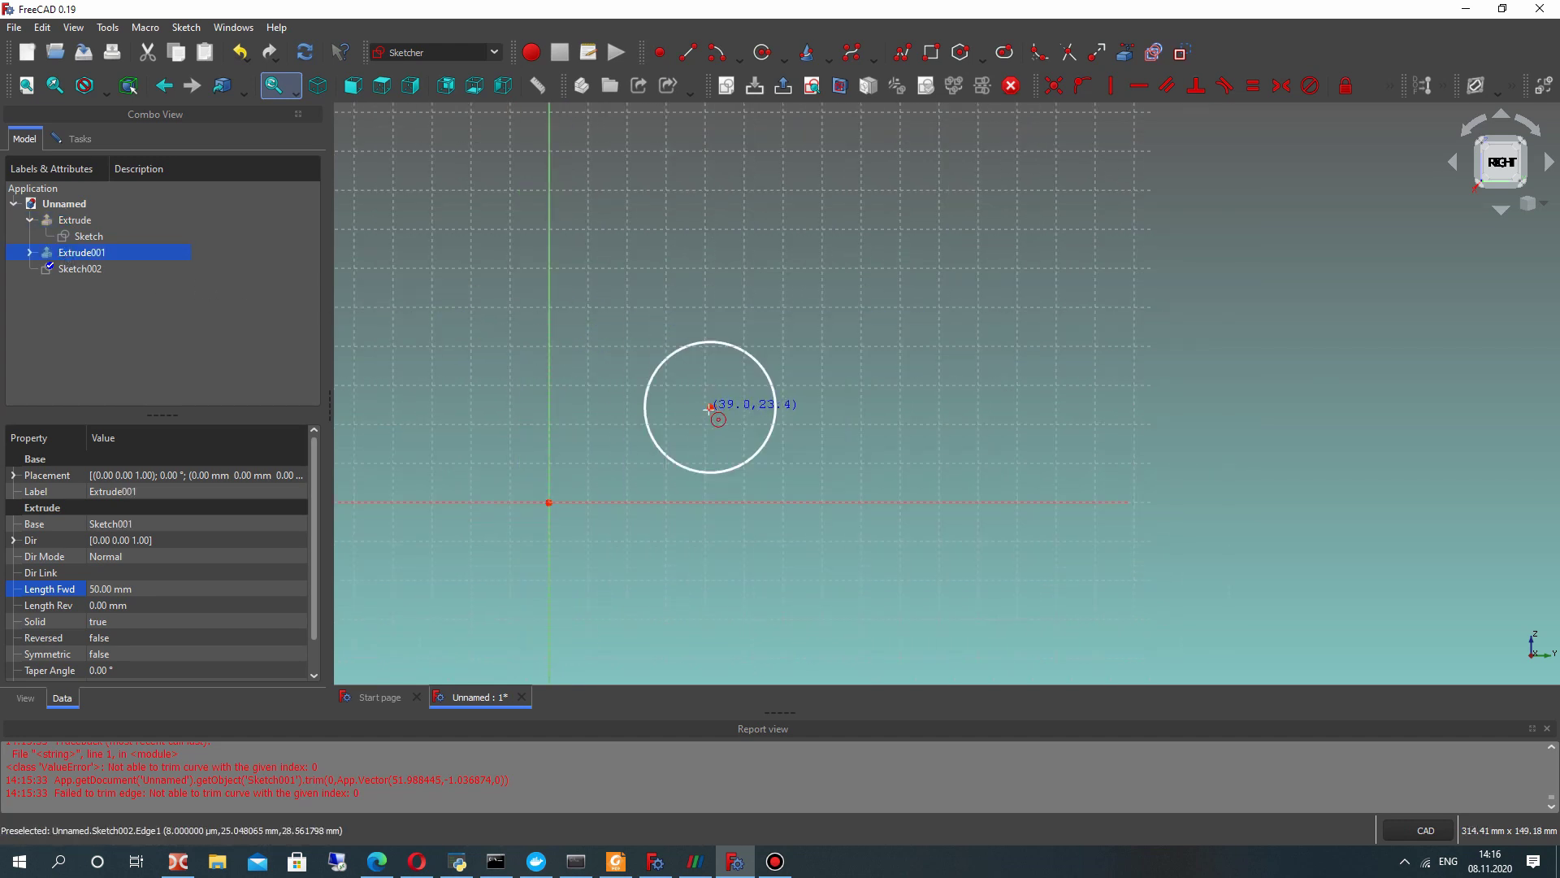
{"action": "left_click", "coordinate": [709, 405]}
- Constrain the circle's radius to 8 mm
{"action": "left_click_drag", "start_coordinate": [1392, 89], "coordinate": [1160, 111]}
{"action": "left_click", "coordinate": [780, 352]}
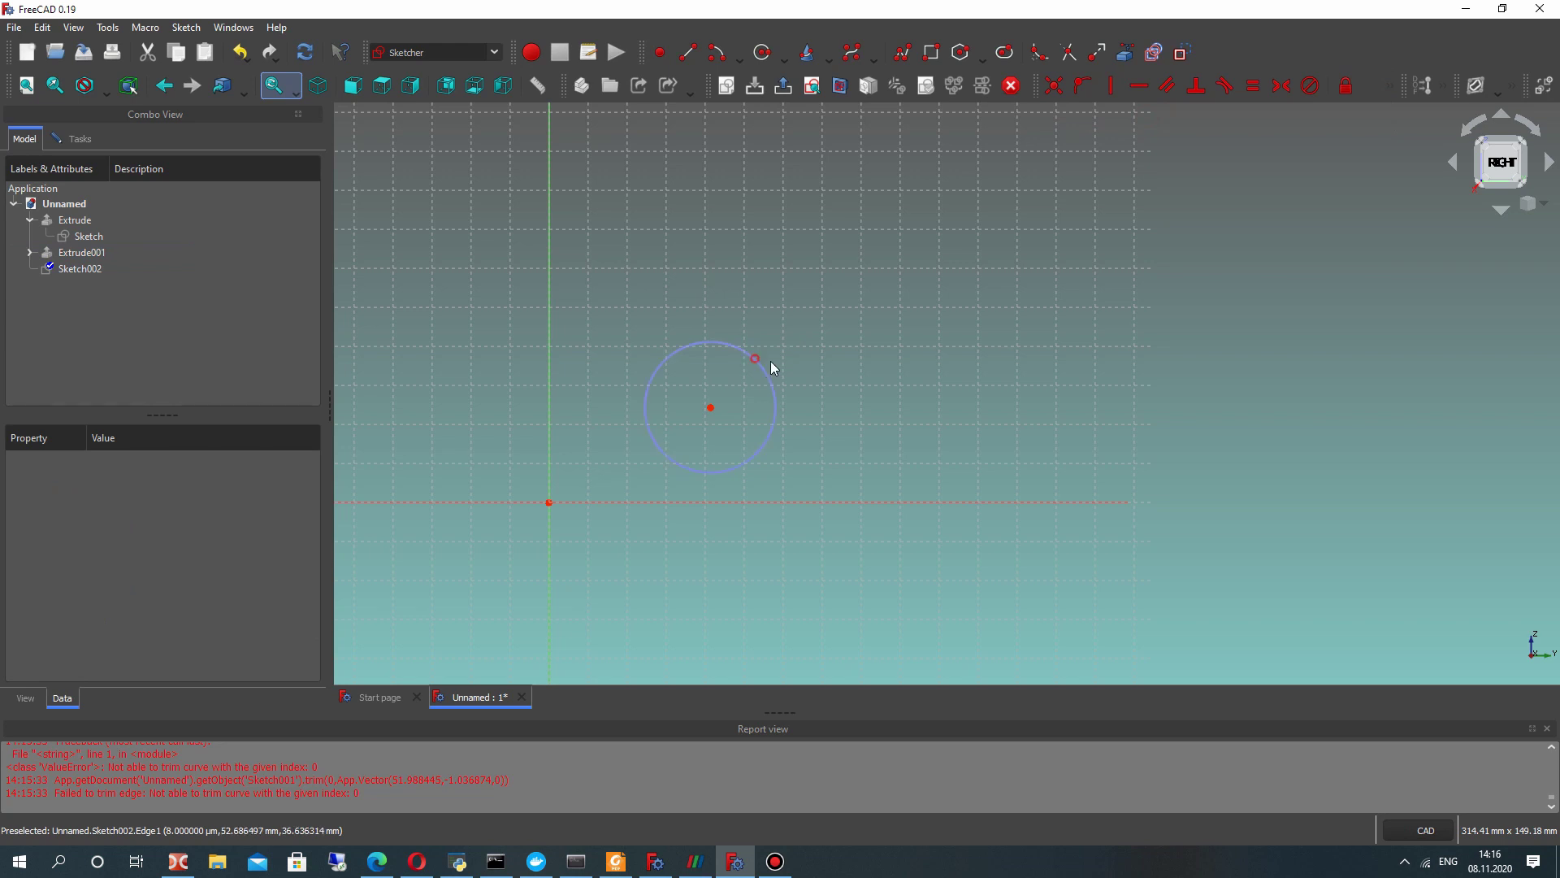
{"action": "left_click", "coordinate": [772, 368]}
{"action": "left_click", "coordinate": [859, 367]}
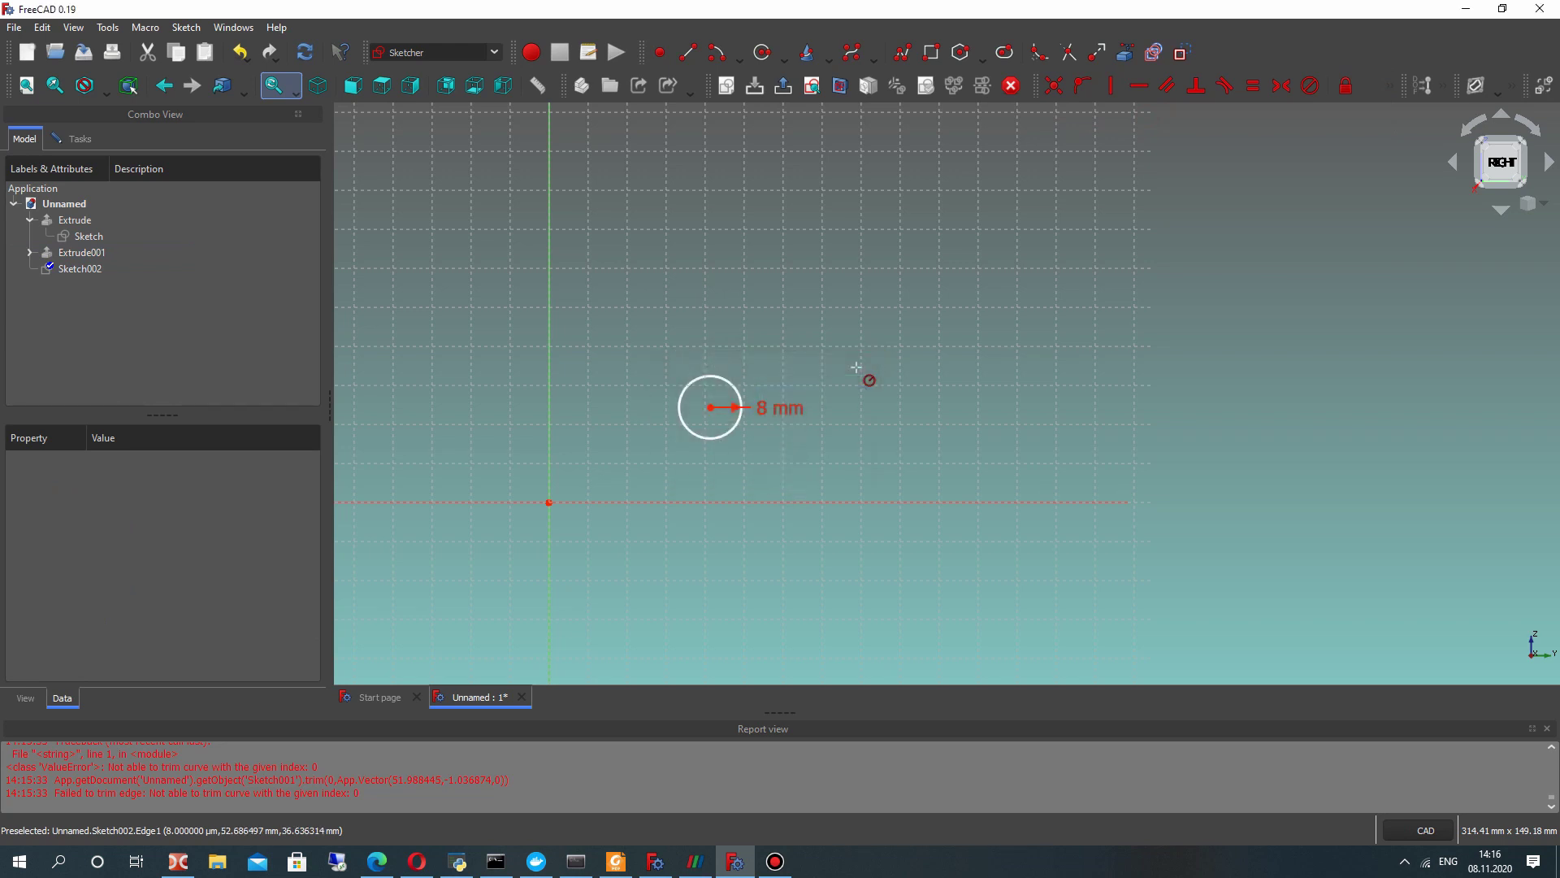
- Constrain the vertical distance between the origin and the circle's centre to 35 mm
{"action": "left_click_drag", "start_coordinate": [714, 409], "coordinate": [709, 415]}
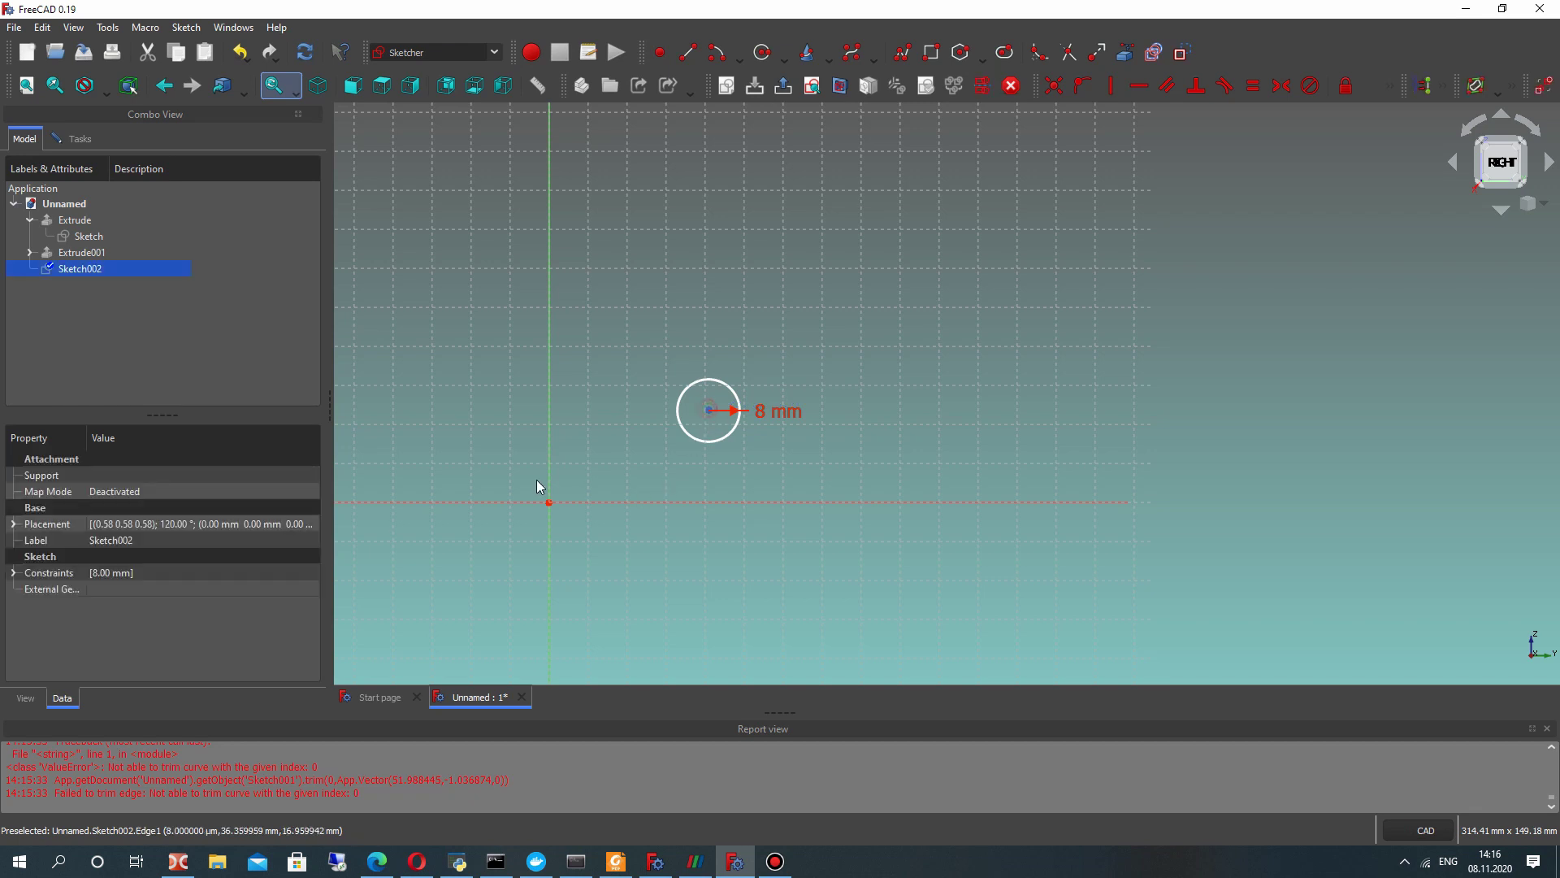
{"action": "left_click", "coordinate": [549, 503]}
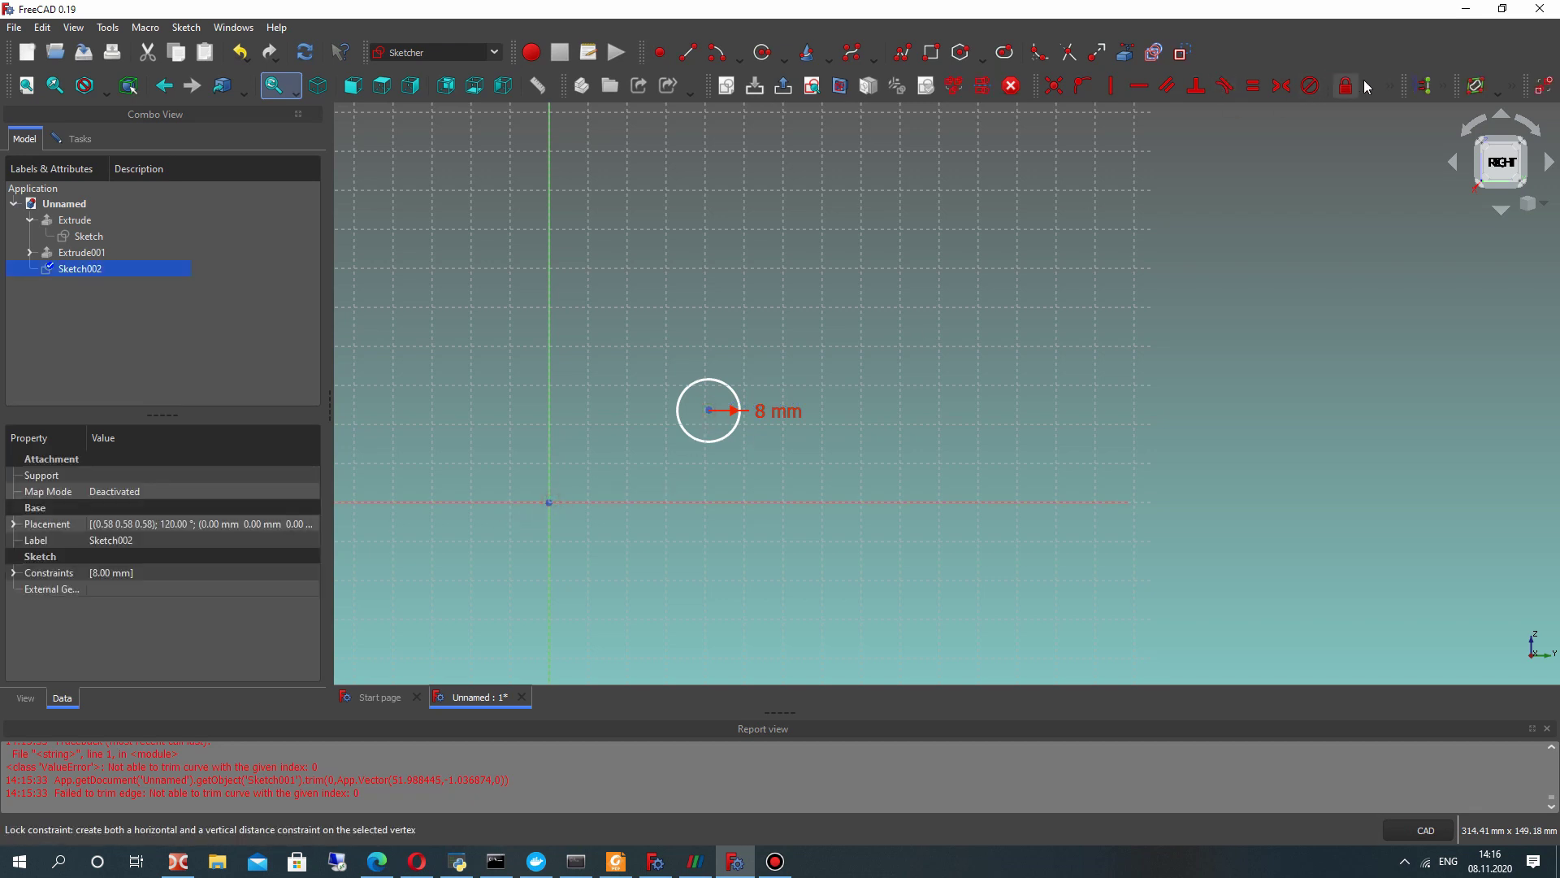
{"action": "left_click", "coordinate": [1387, 85]}
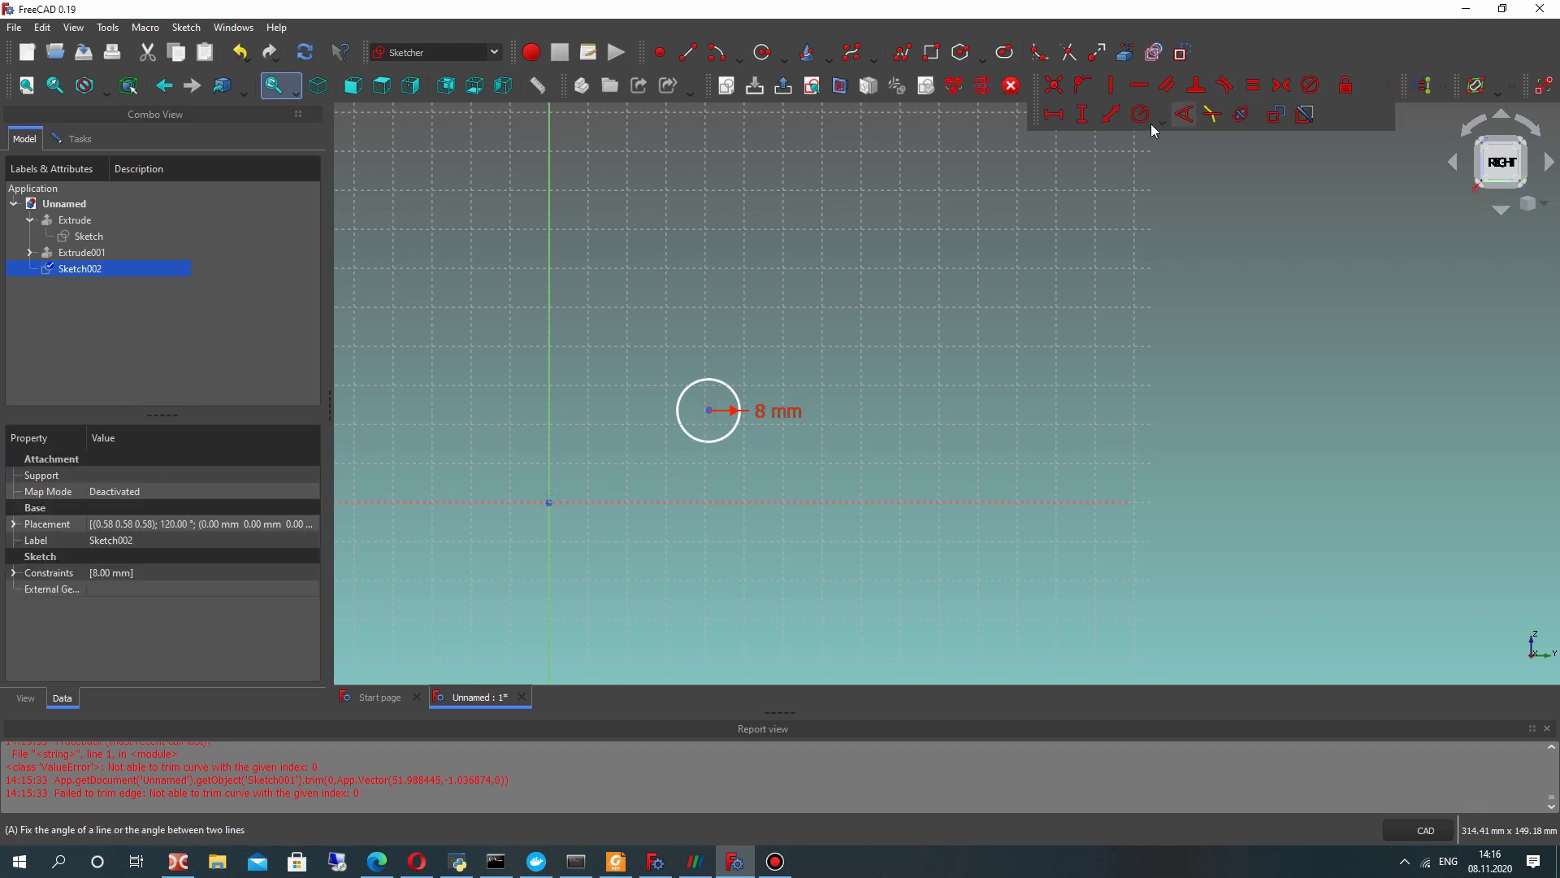
{"action": "left_click", "coordinate": [1082, 114]}
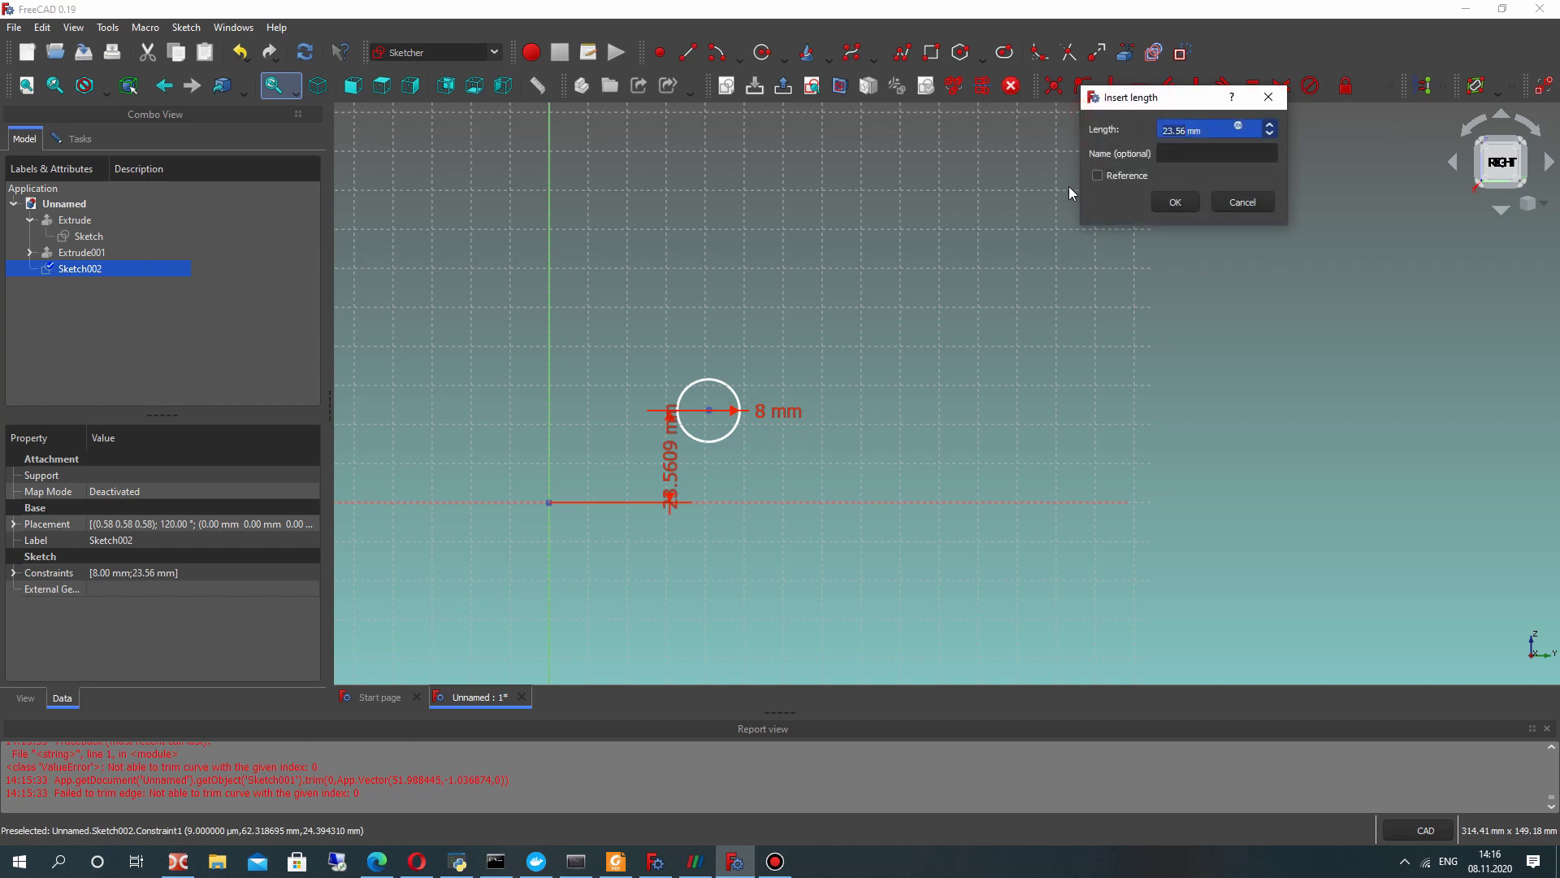
{"action": "type", "text": "35"}
{"action": "key", "text": "Return"}
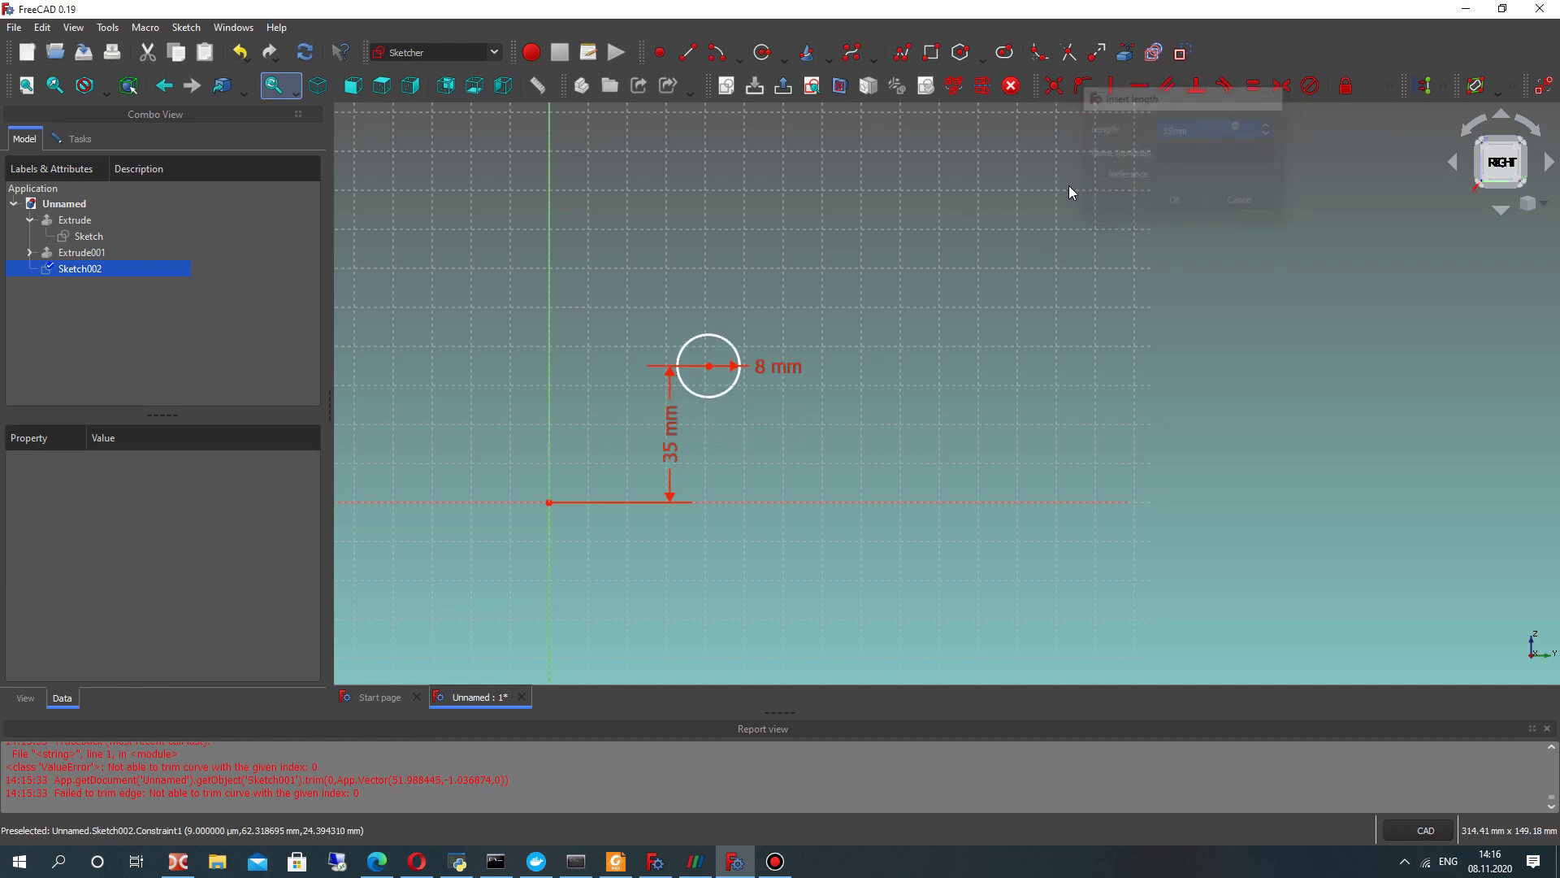
- Slide the circle sideways, comparing its position with the outline of the T-shaped extrusion
{"action": "left_click_drag", "start_coordinate": [709, 366], "coordinate": [704, 371]}
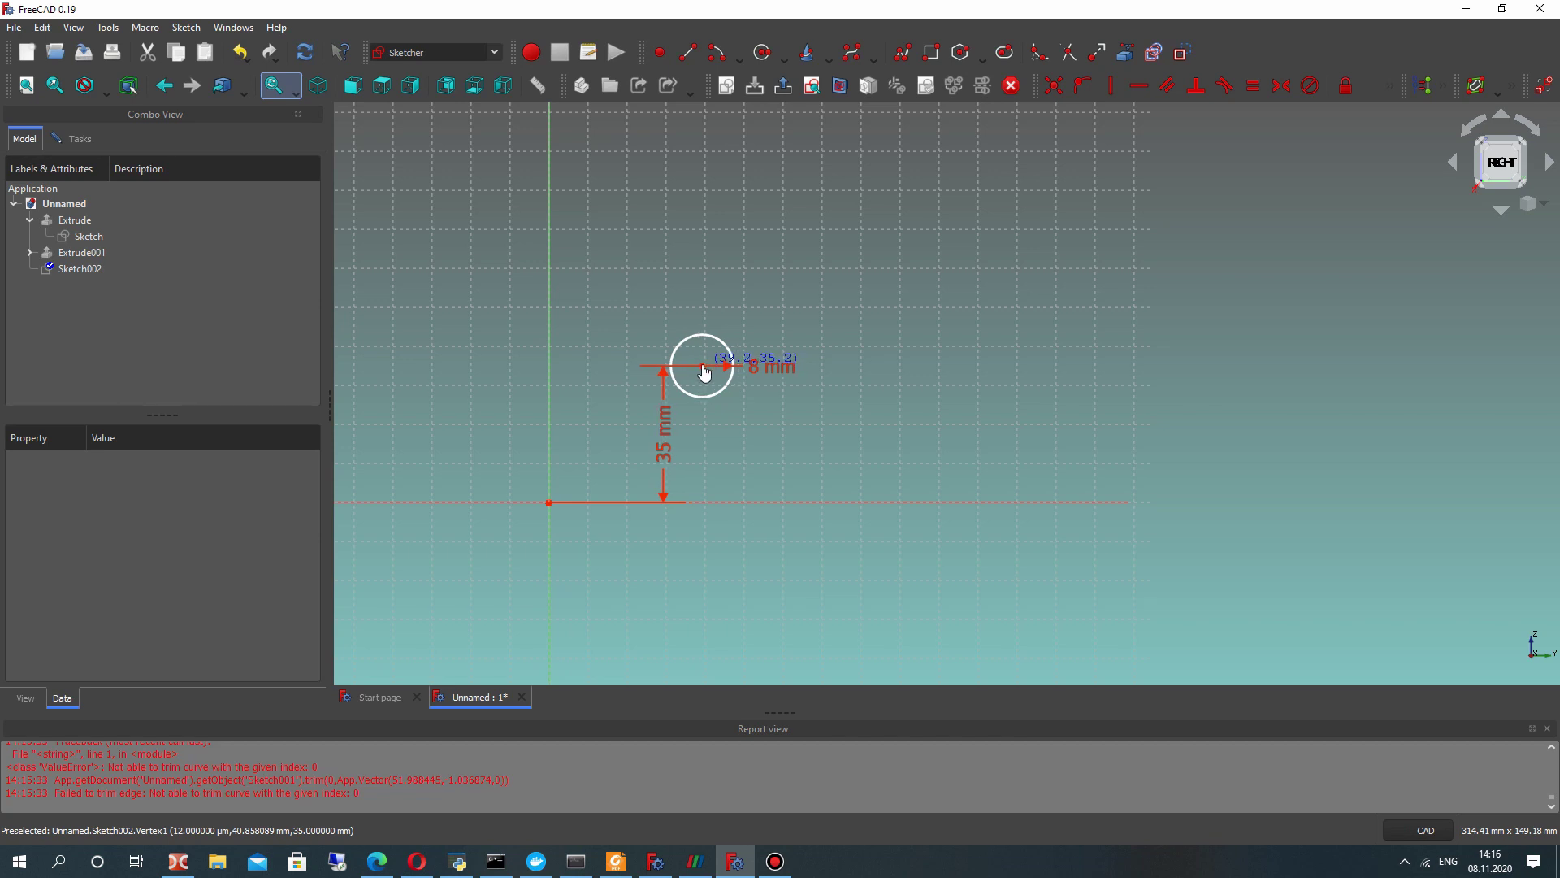
{"action": "left_click", "coordinate": [80, 252]}
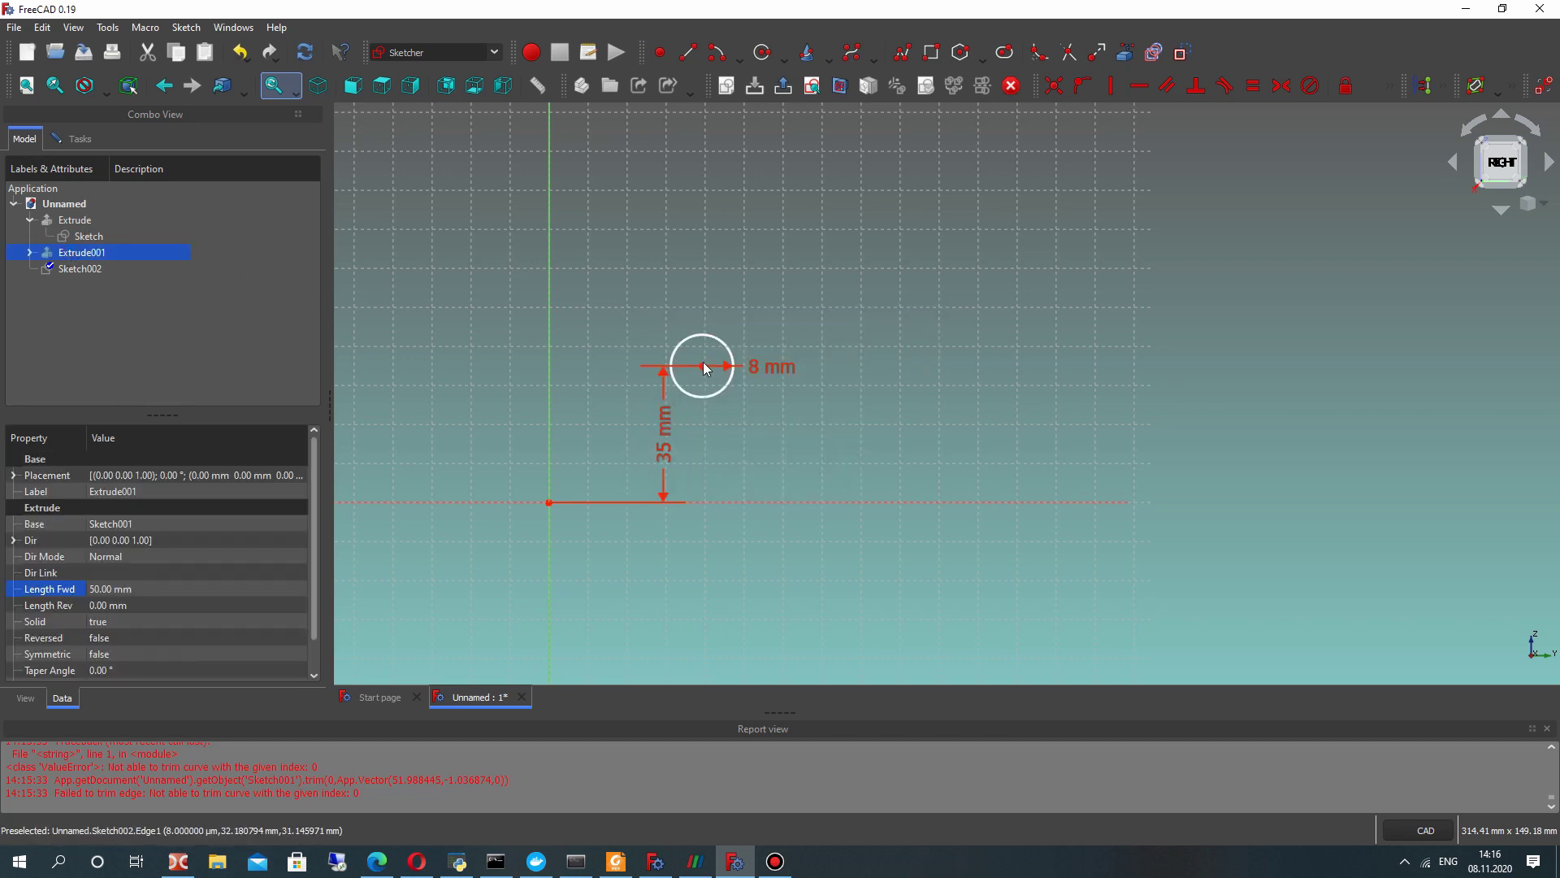
{"action": "left_click_drag", "start_coordinate": [704, 370], "coordinate": [759, 365]}
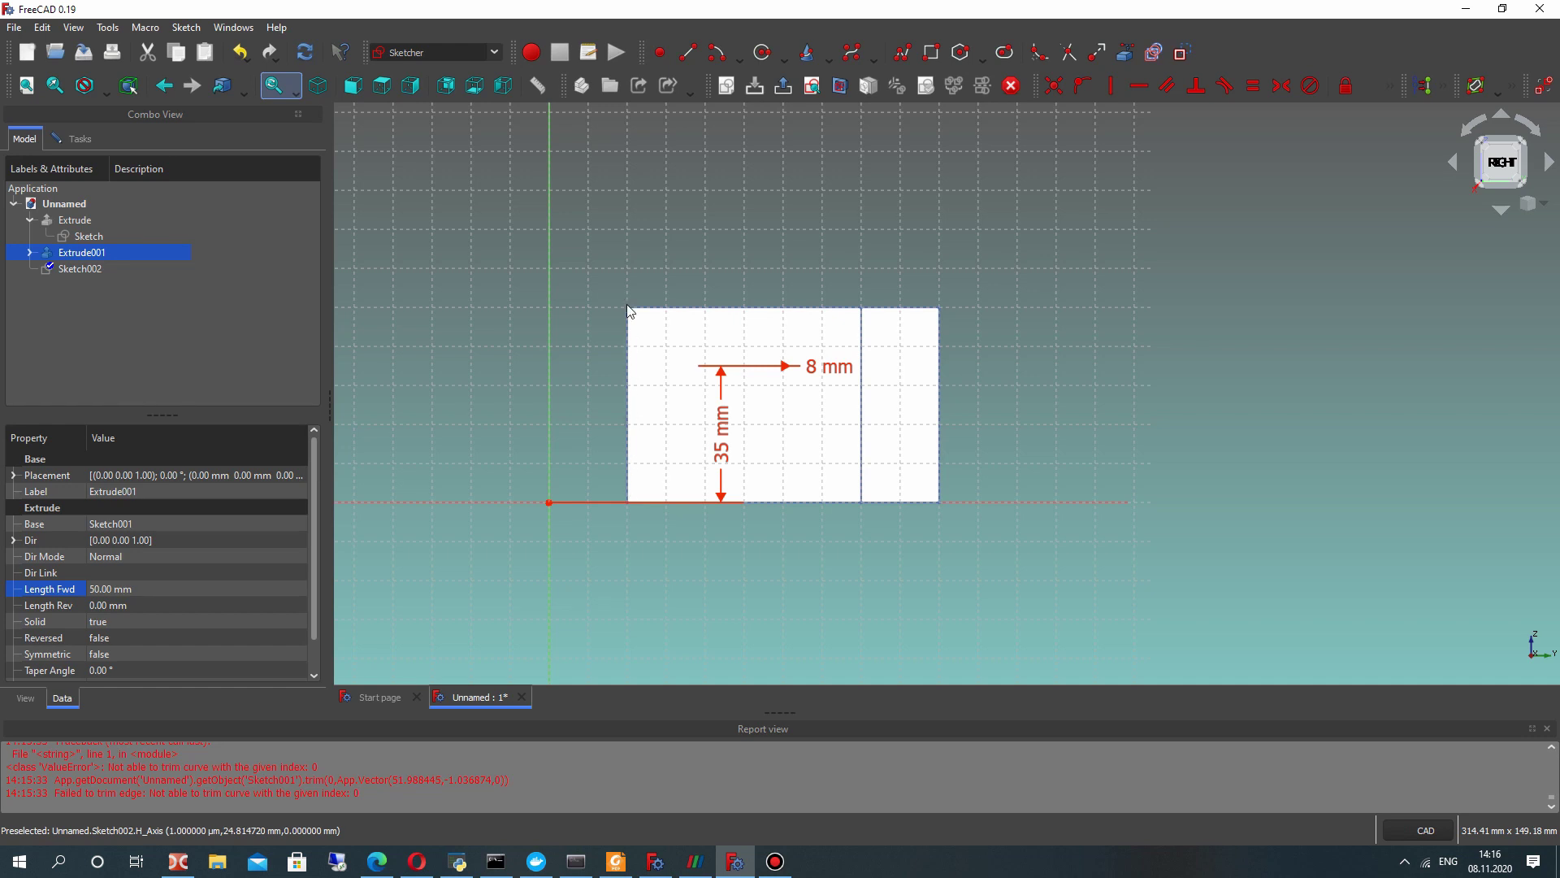
{"action": "left_click_drag", "start_coordinate": [759, 367], "coordinate": [749, 379]}
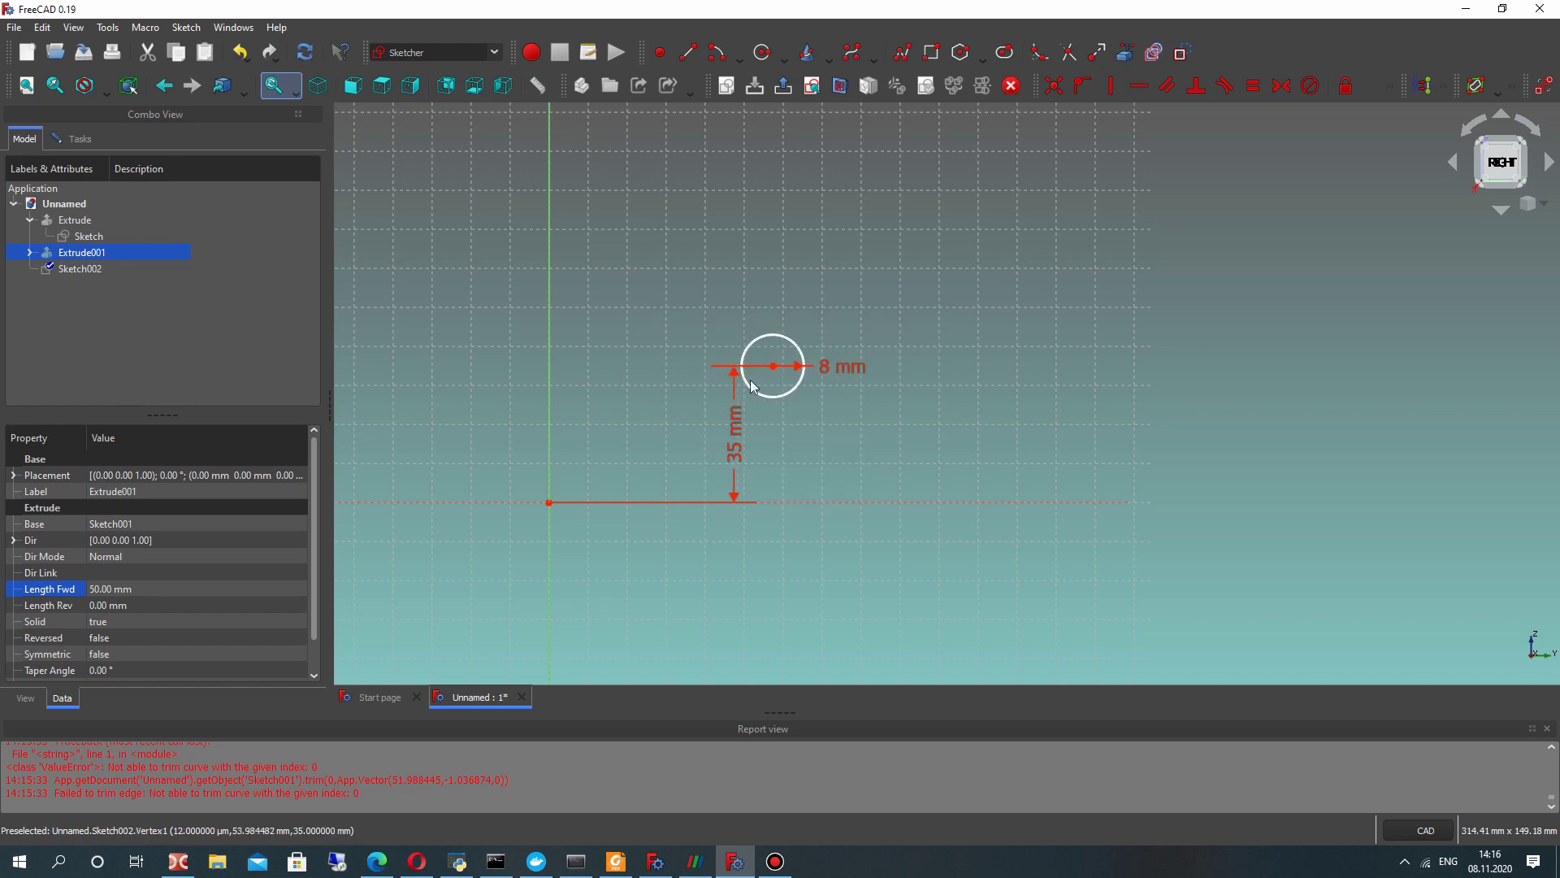
- Set the circle centre's vertical distance to 25 mm and the circle's radius to 6 mm
{"action": "double_click", "coordinate": [736, 418]}
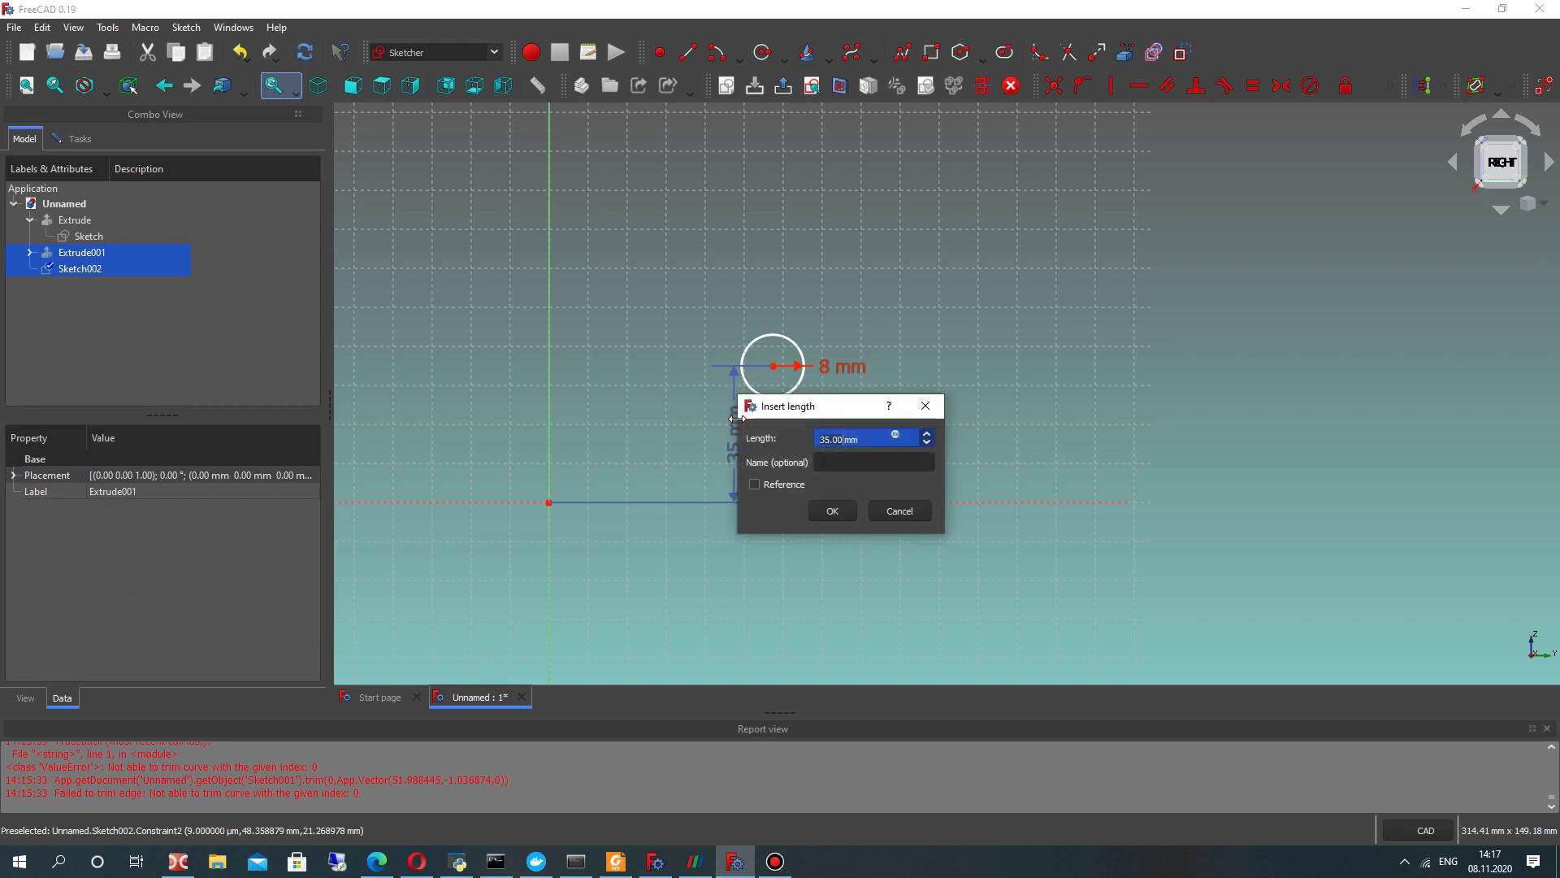
{"action": "key", "text": "Return"}
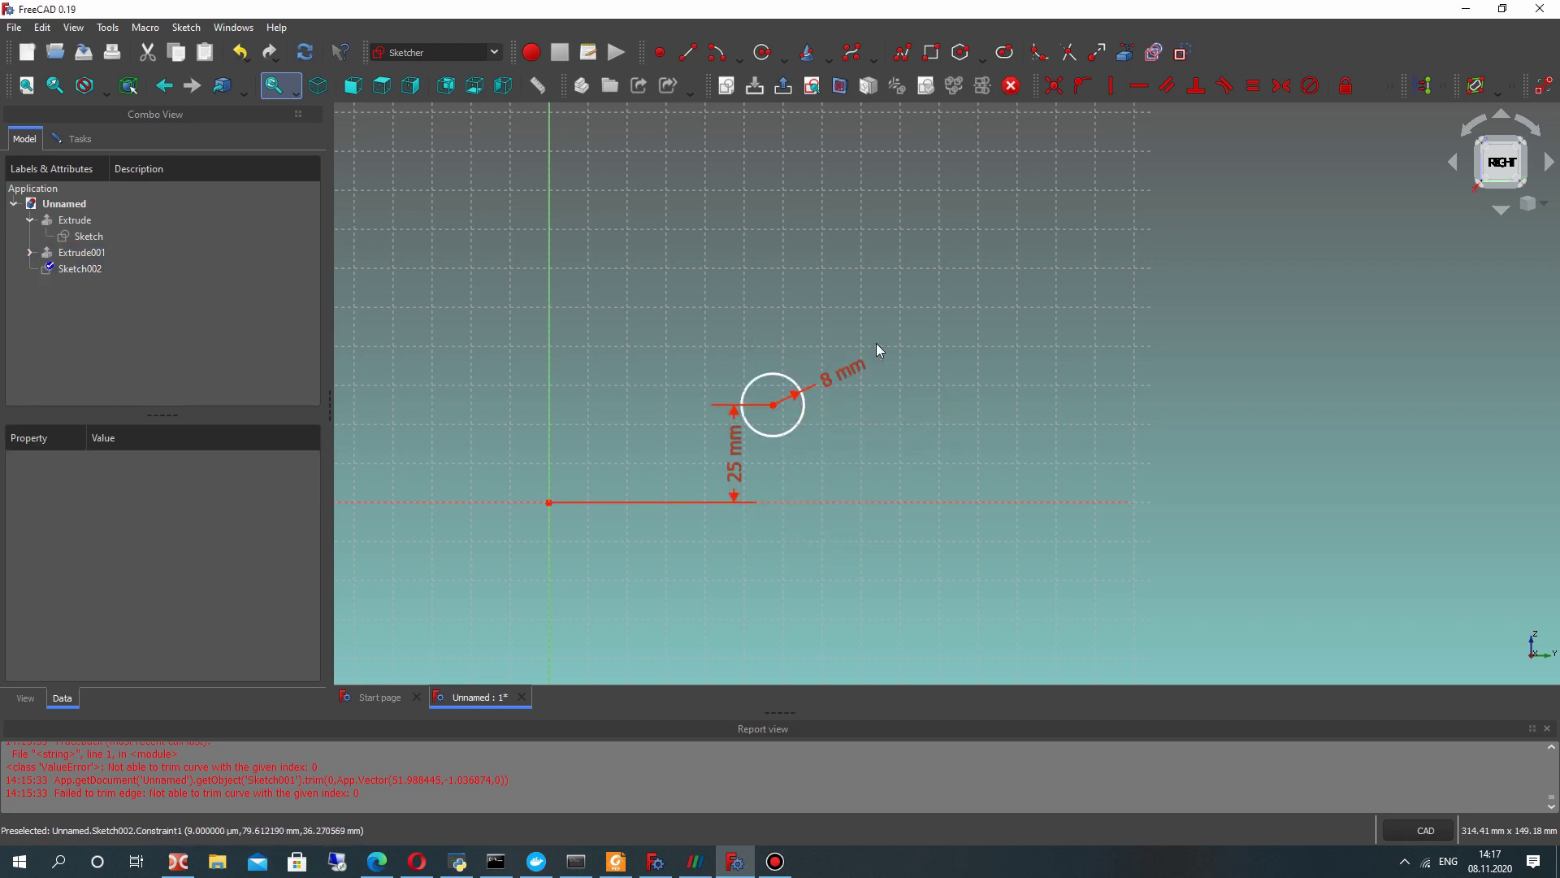
{"action": "double_click", "coordinate": [844, 376]}
{"action": "type", "text": "6mm"}
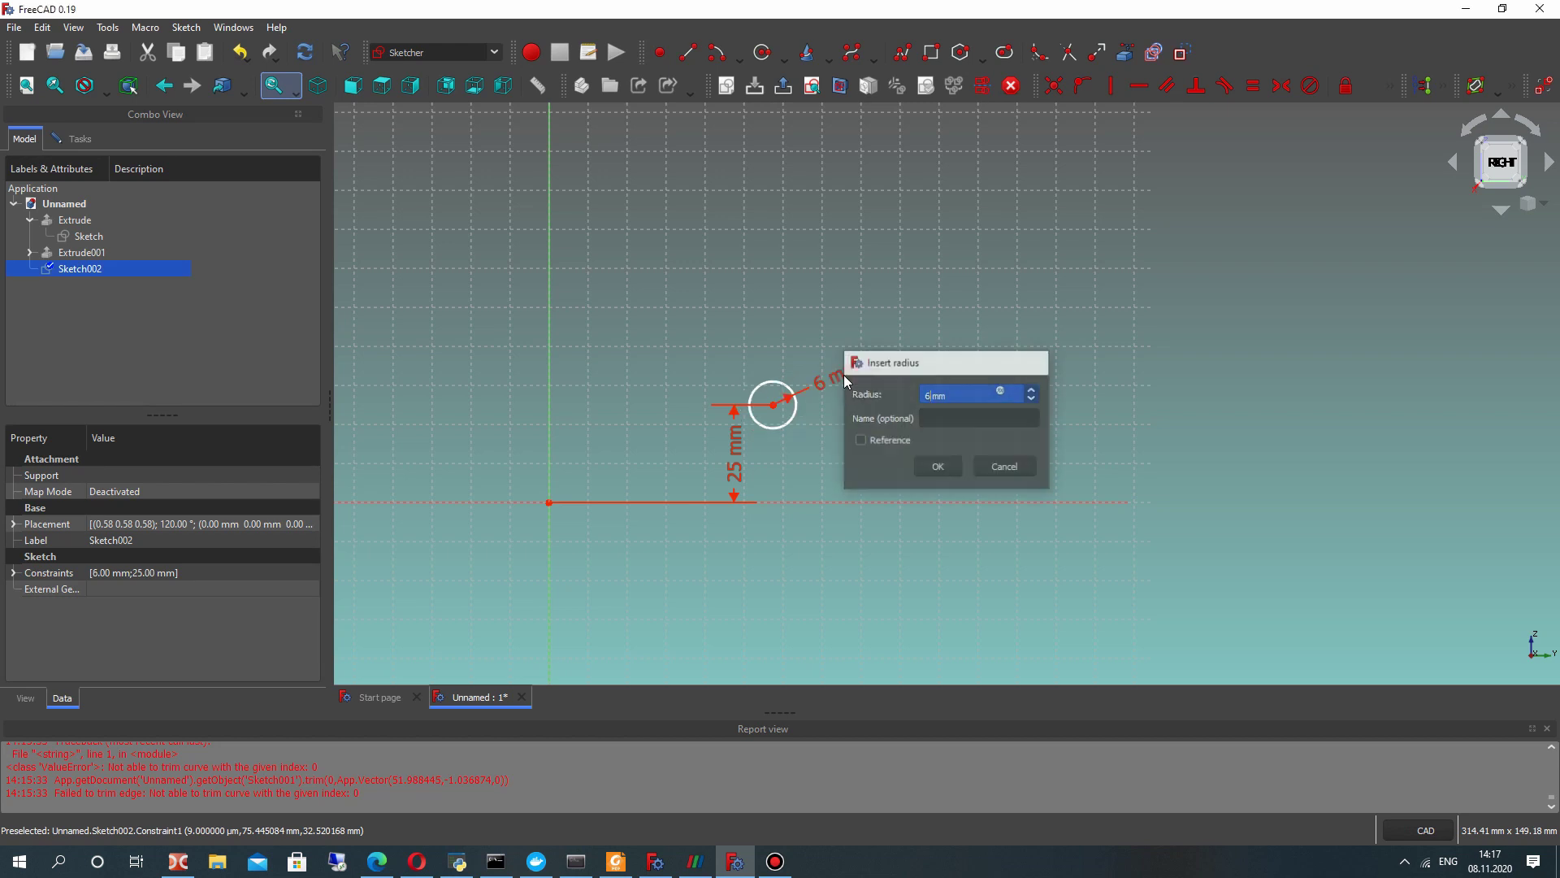
{"action": "key", "text": "Return"}
{"action": "scroll", "coordinate": [755, 399], "scroll_direction": "up", "scroll_amount": 1}
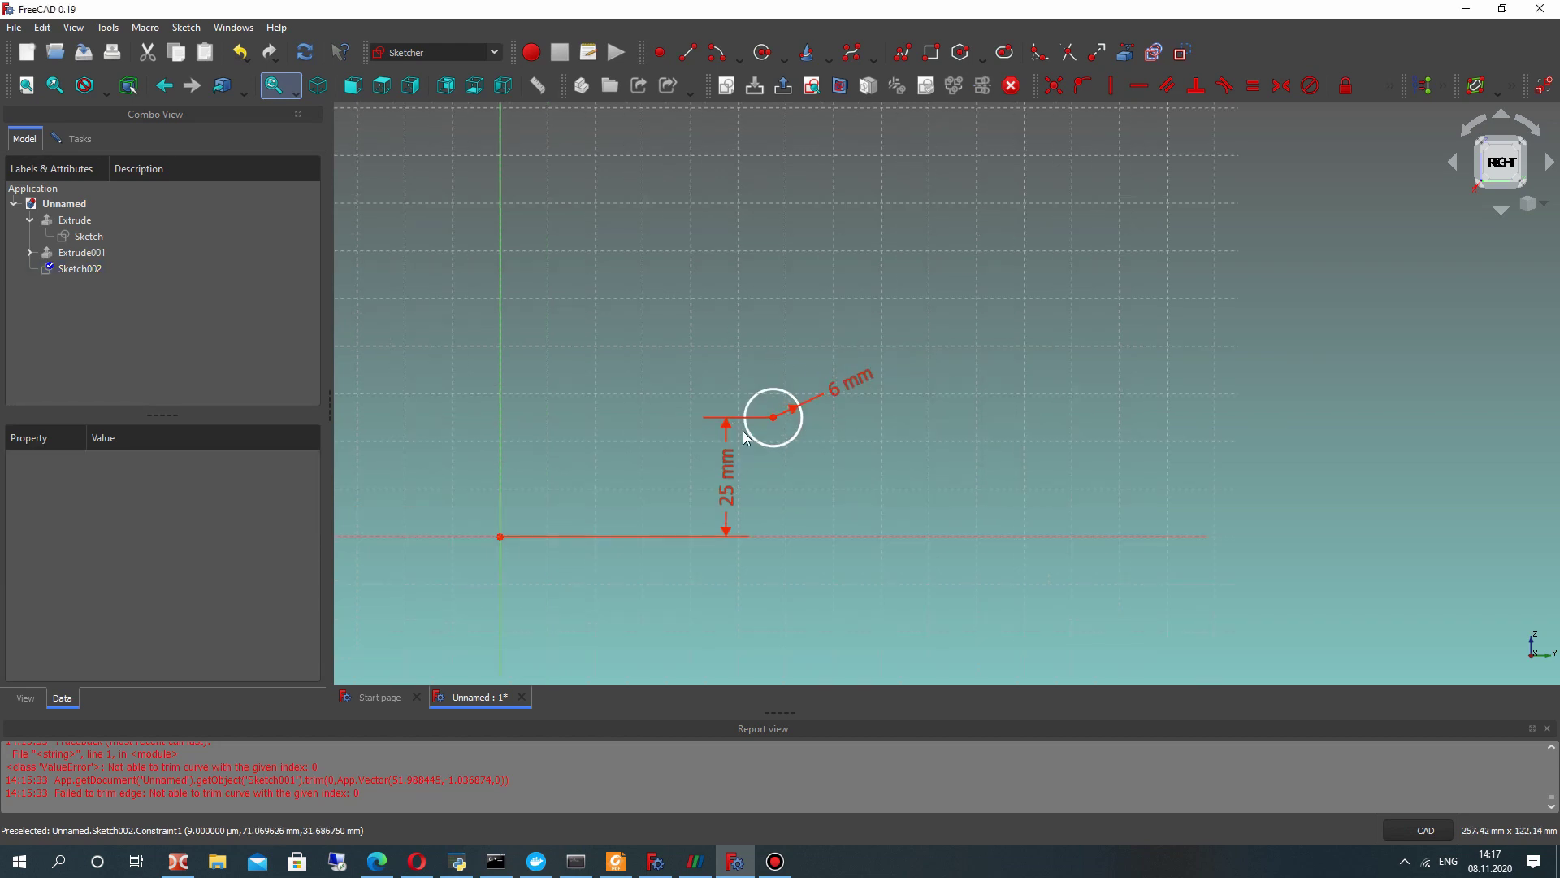
- Constrain the horizontal distance between the circle's centre and the origin to 50 mm
{"action": "left_click", "coordinate": [72, 271]}
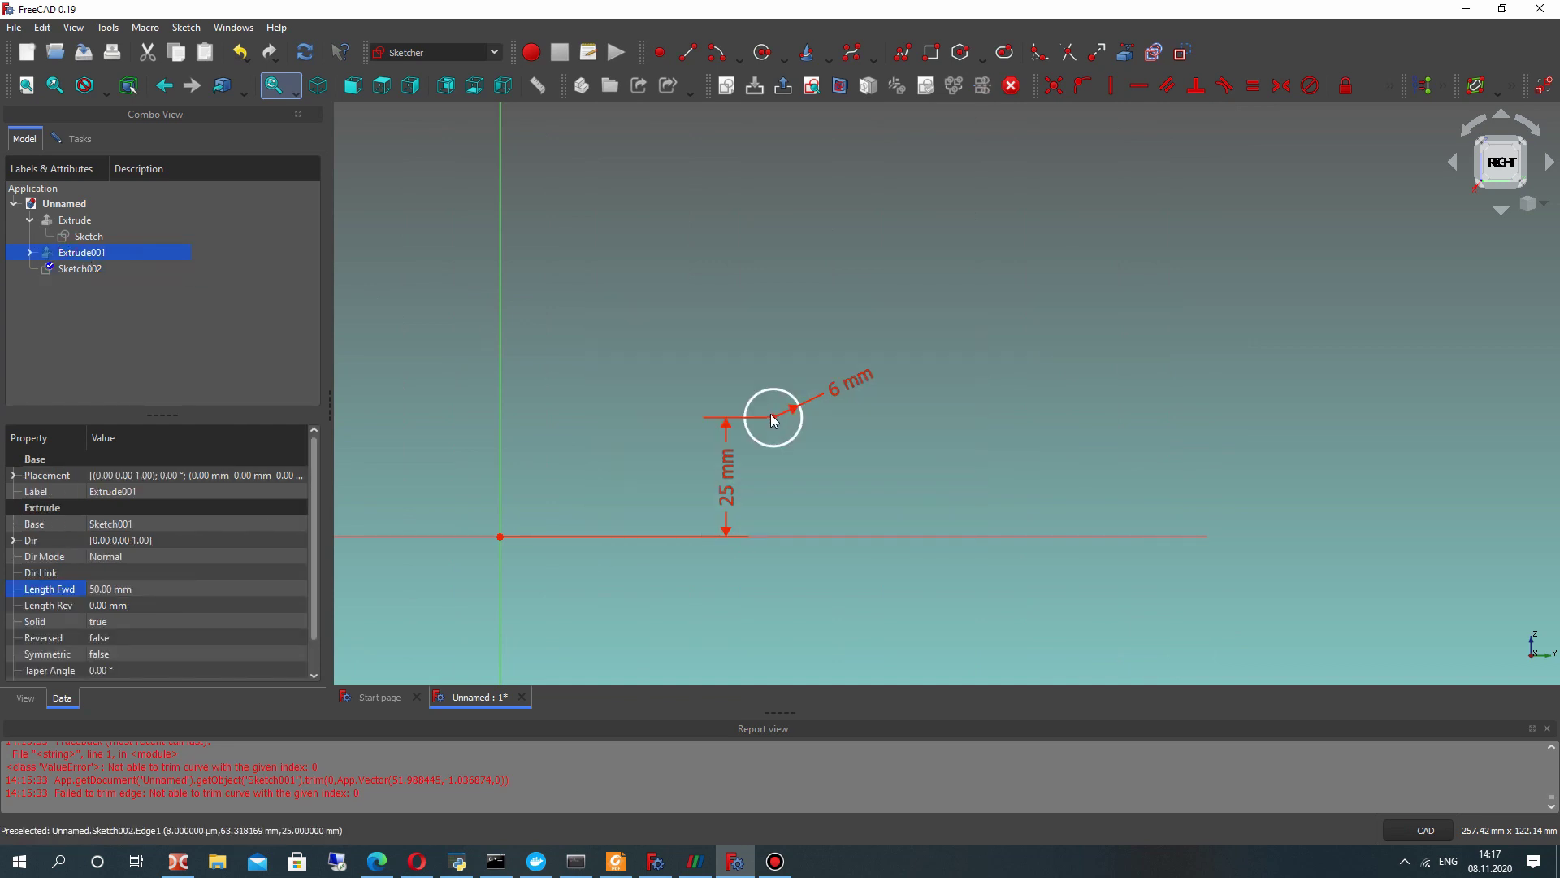
{"action": "left_click_drag", "start_coordinate": [773, 422], "coordinate": [762, 433]}
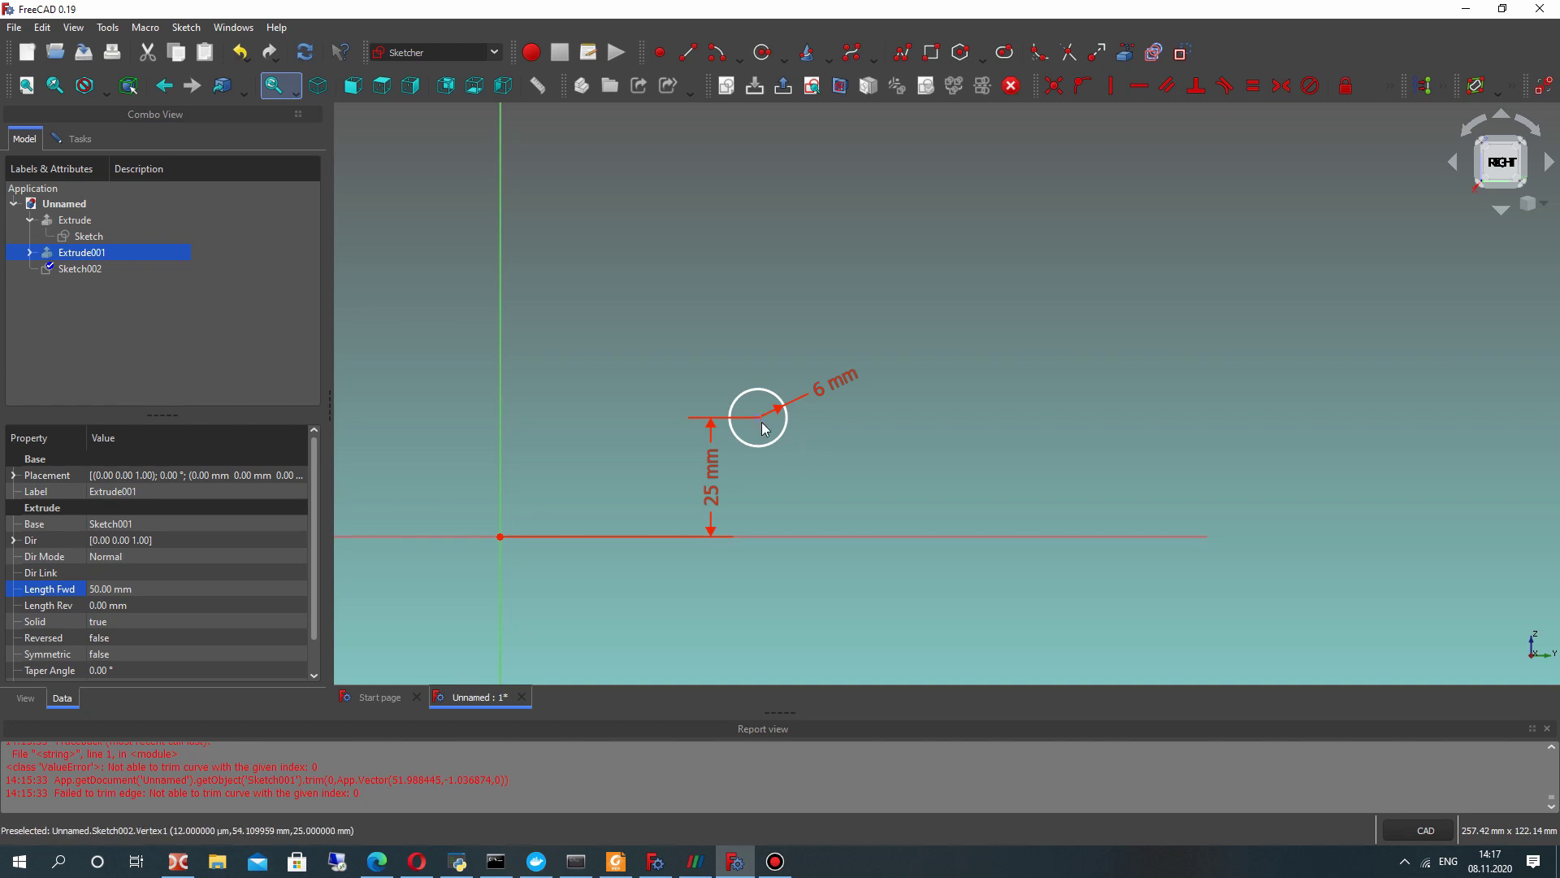
{"action": "left_click", "coordinate": [760, 426]}
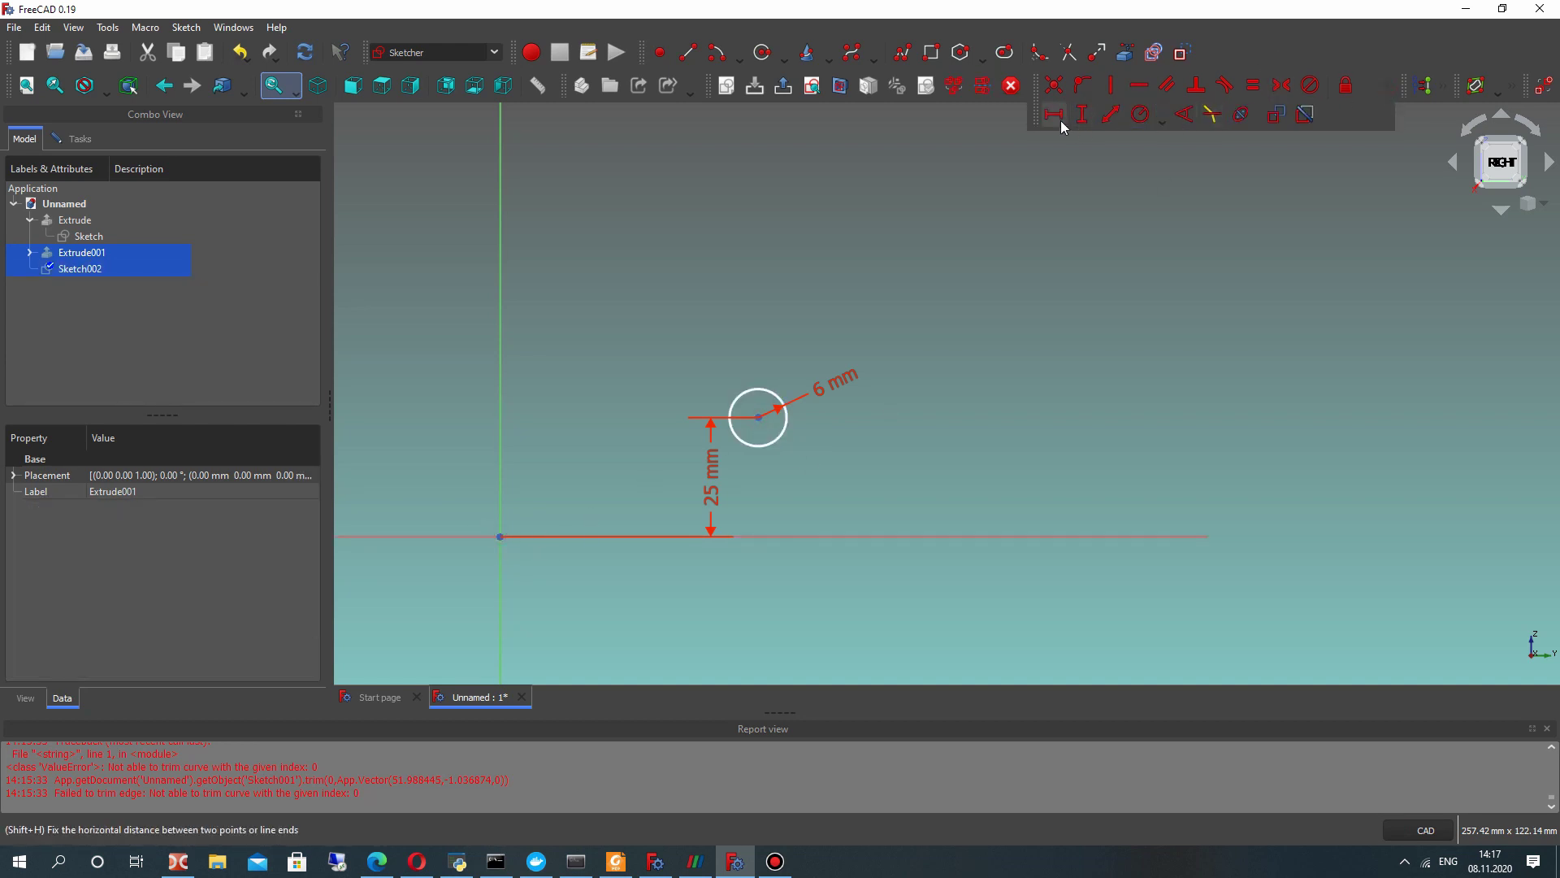
{"action": "left_click", "coordinate": [1390, 86]}
{"action": "left_click", "coordinate": [759, 417]}
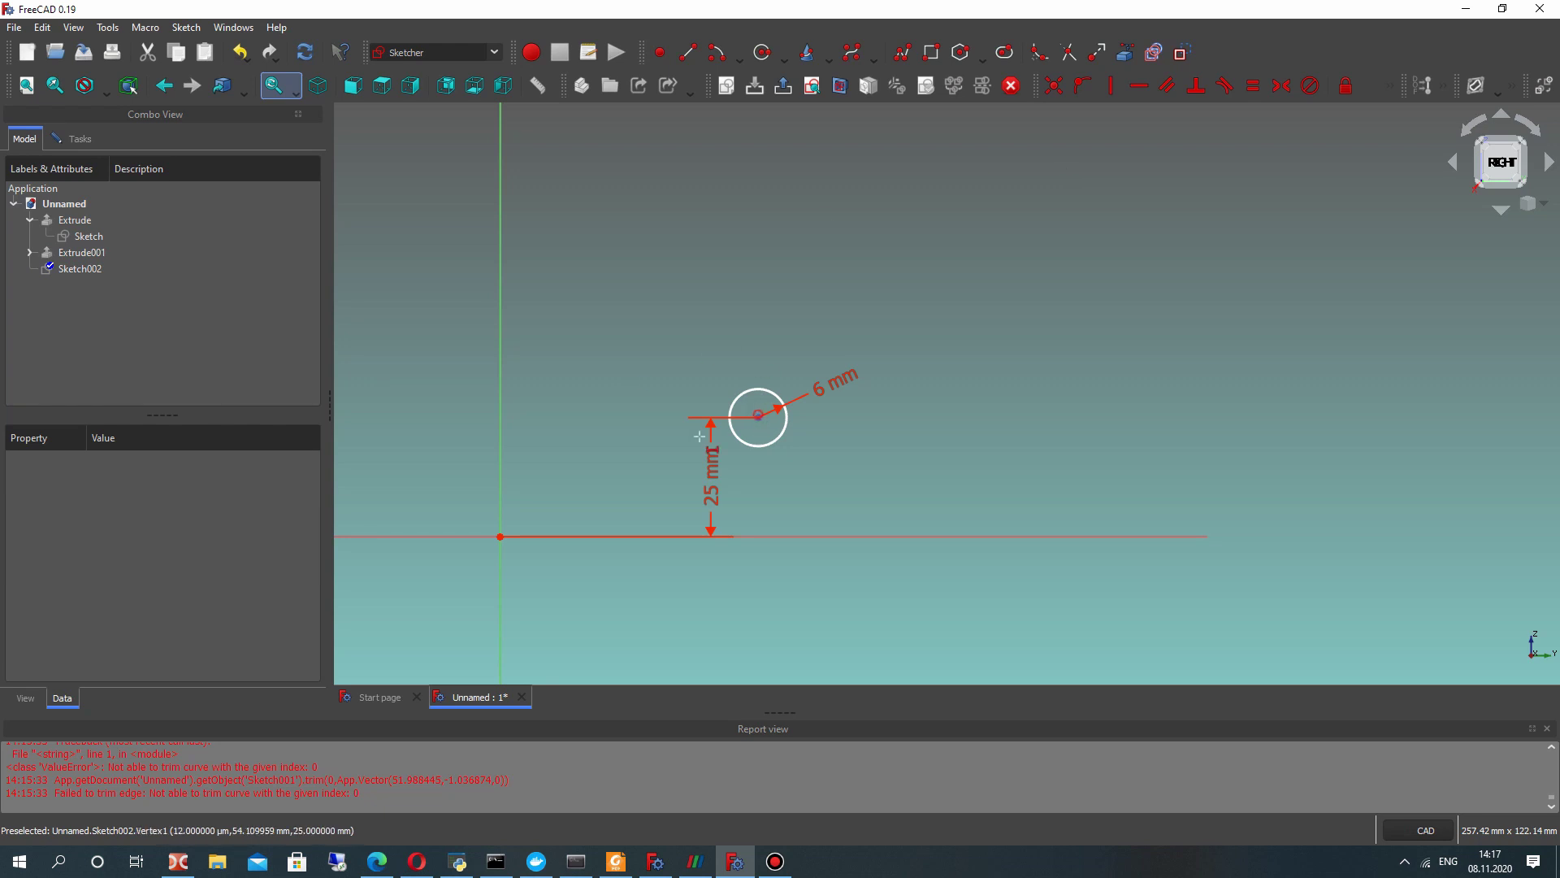
{"action": "left_click", "coordinate": [500, 537]}
{"action": "type", "text": "50"}
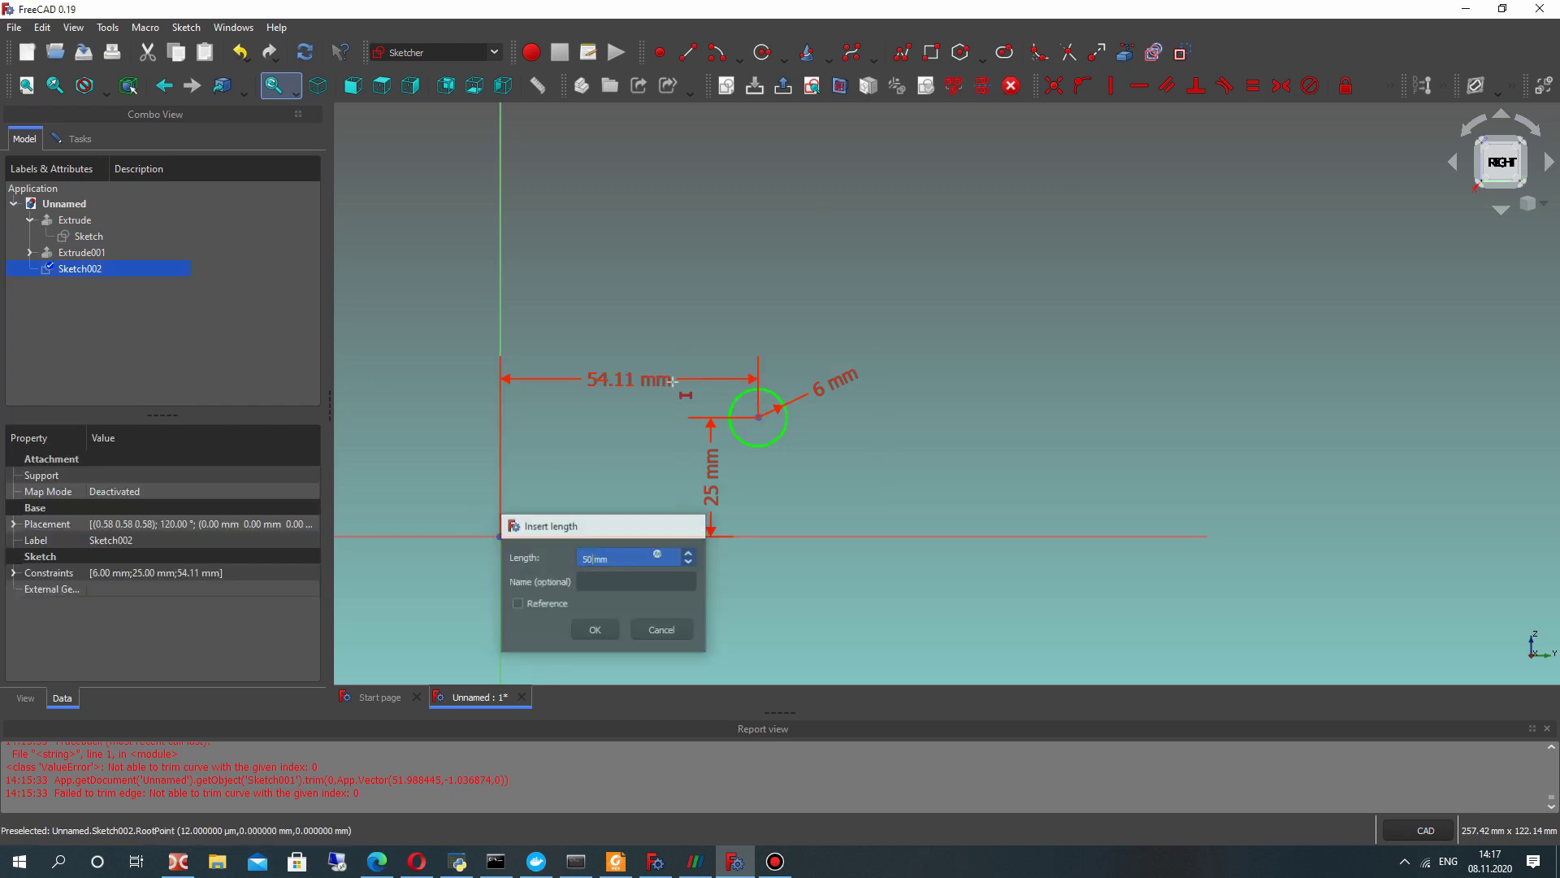
{"action": "key", "text": "Return"}
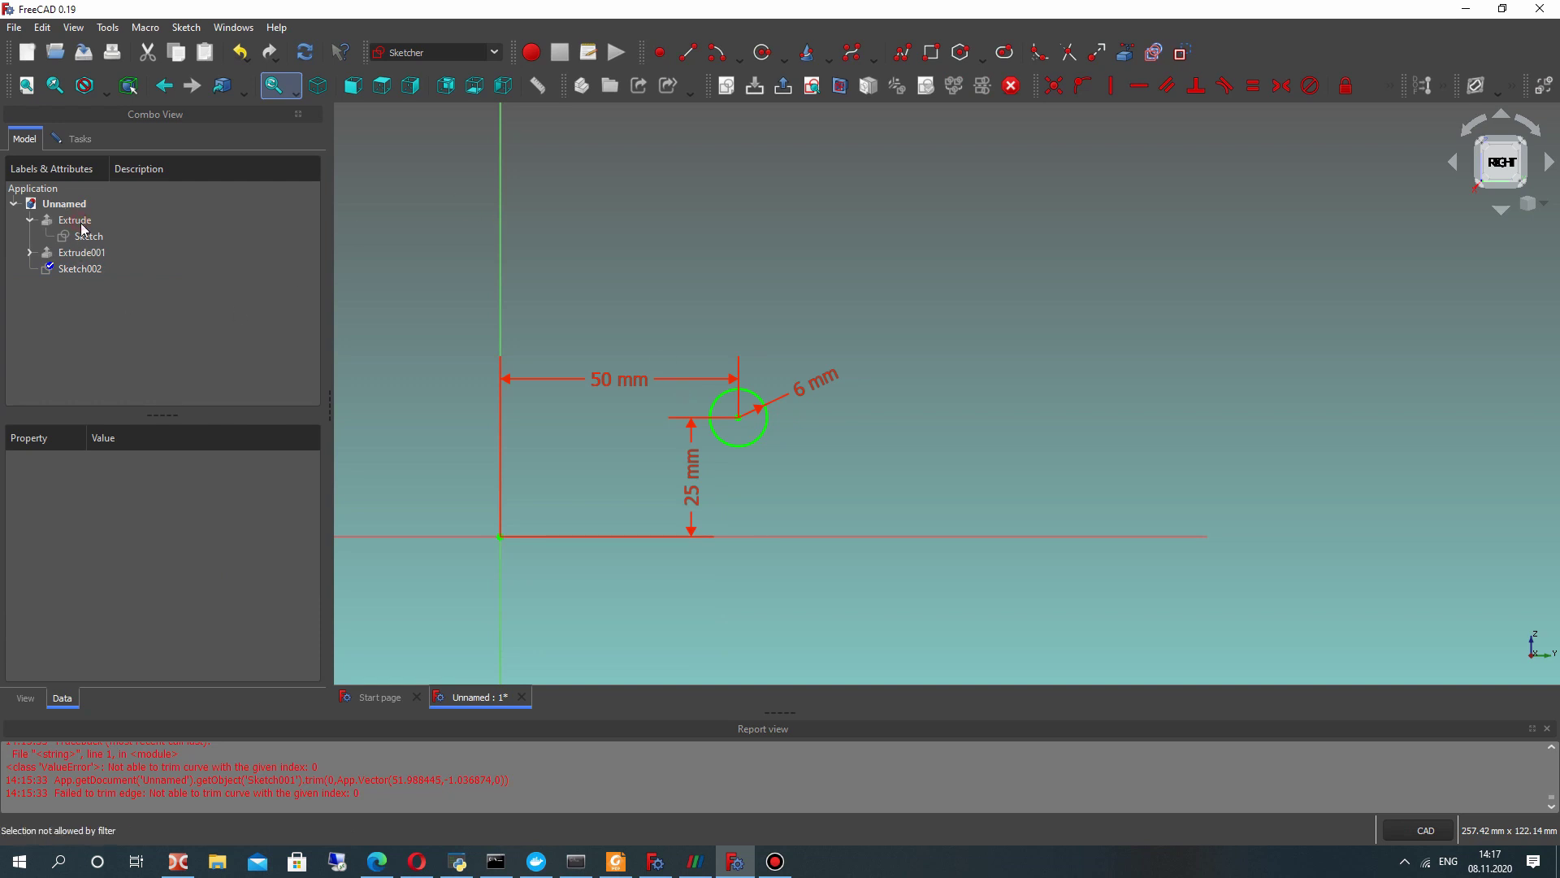
- Finish editing the circle sketch and show the U-shaped and T-shaped extrusions again
{"action": "left_click", "coordinate": [68, 141]}
{"action": "left_click", "coordinate": [156, 180]}
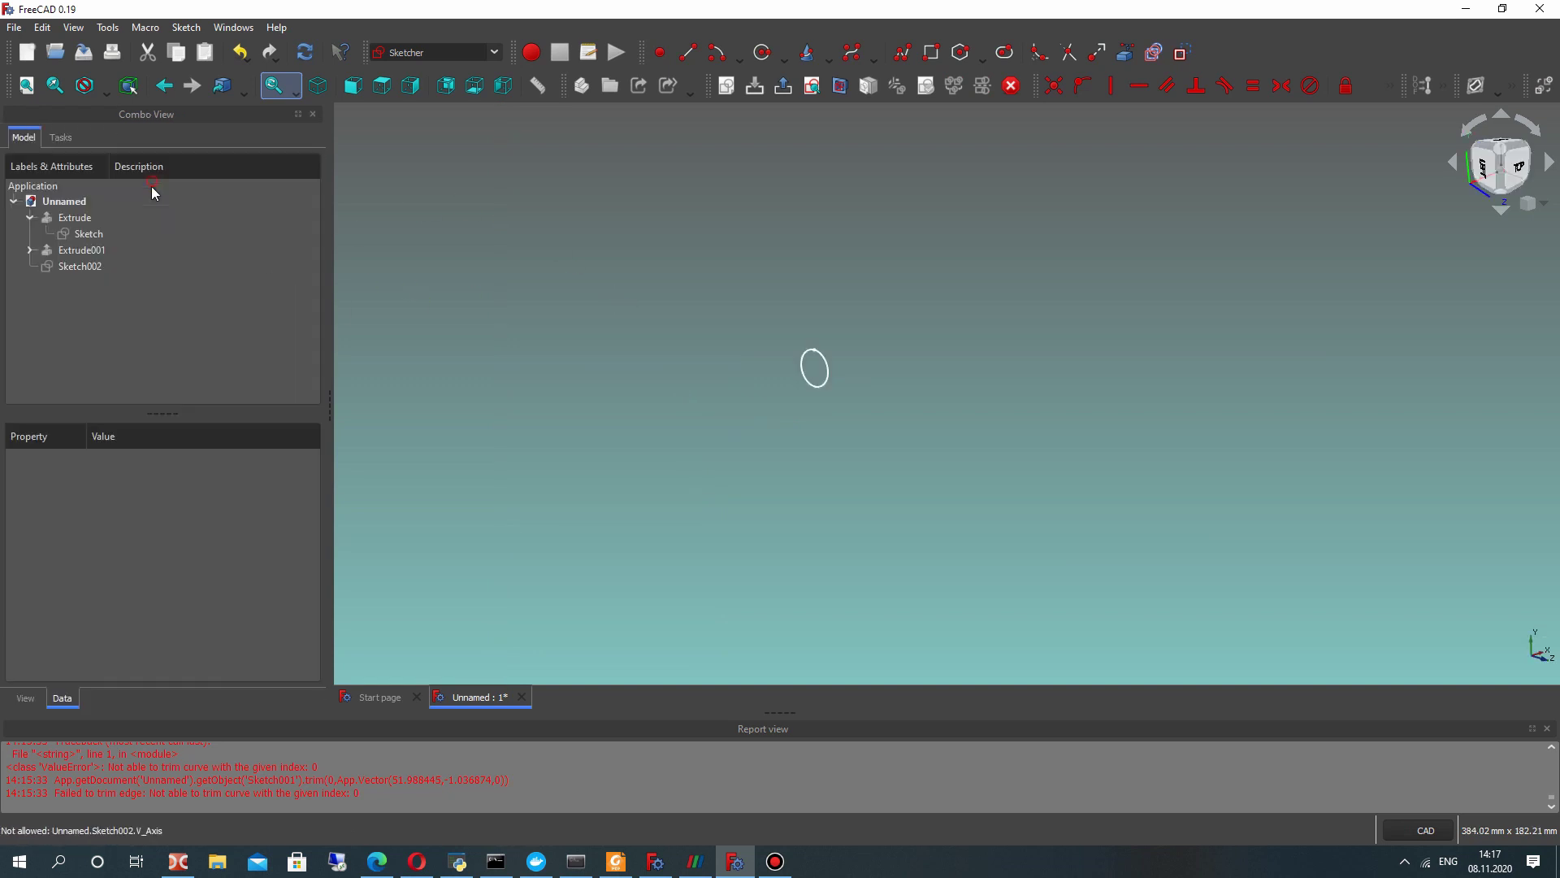
{"action": "left_click", "coordinate": [82, 249]}
{"action": "key", "text": "space"}
{"action": "mouse_move", "coordinate": [523, 332]}
{"action": "middle_mouse_down"}
{"action": "mouse_move", "coordinate": [917, 366]}
{"action": "mouse_move", "coordinate": [1010, 349]}
{"action": "mouse_move", "coordinate": [871, 374]}
{"action": "mouse_move", "coordinate": [1055, 352]}
{"action": "mouse_move", "coordinate": [1081, 367]}
{"action": "mouse_move", "coordinate": [999, 394]}
{"action": "mouse_move", "coordinate": [812, 352]}
{"action": "mouse_move", "coordinate": [828, 358]}
{"action": "mouse_move", "coordinate": [763, 417]}
{"action": "mouse_move", "coordinate": [756, 551]}
{"action": "mouse_move", "coordinate": [920, 533]}
{"action": "mouse_move", "coordinate": [654, 543]}
{"action": "middle_mouse_up"}
{"action": "key", "text": "space"}
{"action": "key", "text": "space"}
{"action": "left_click", "coordinate": [73, 217]}
{"action": "key", "text": "space"}
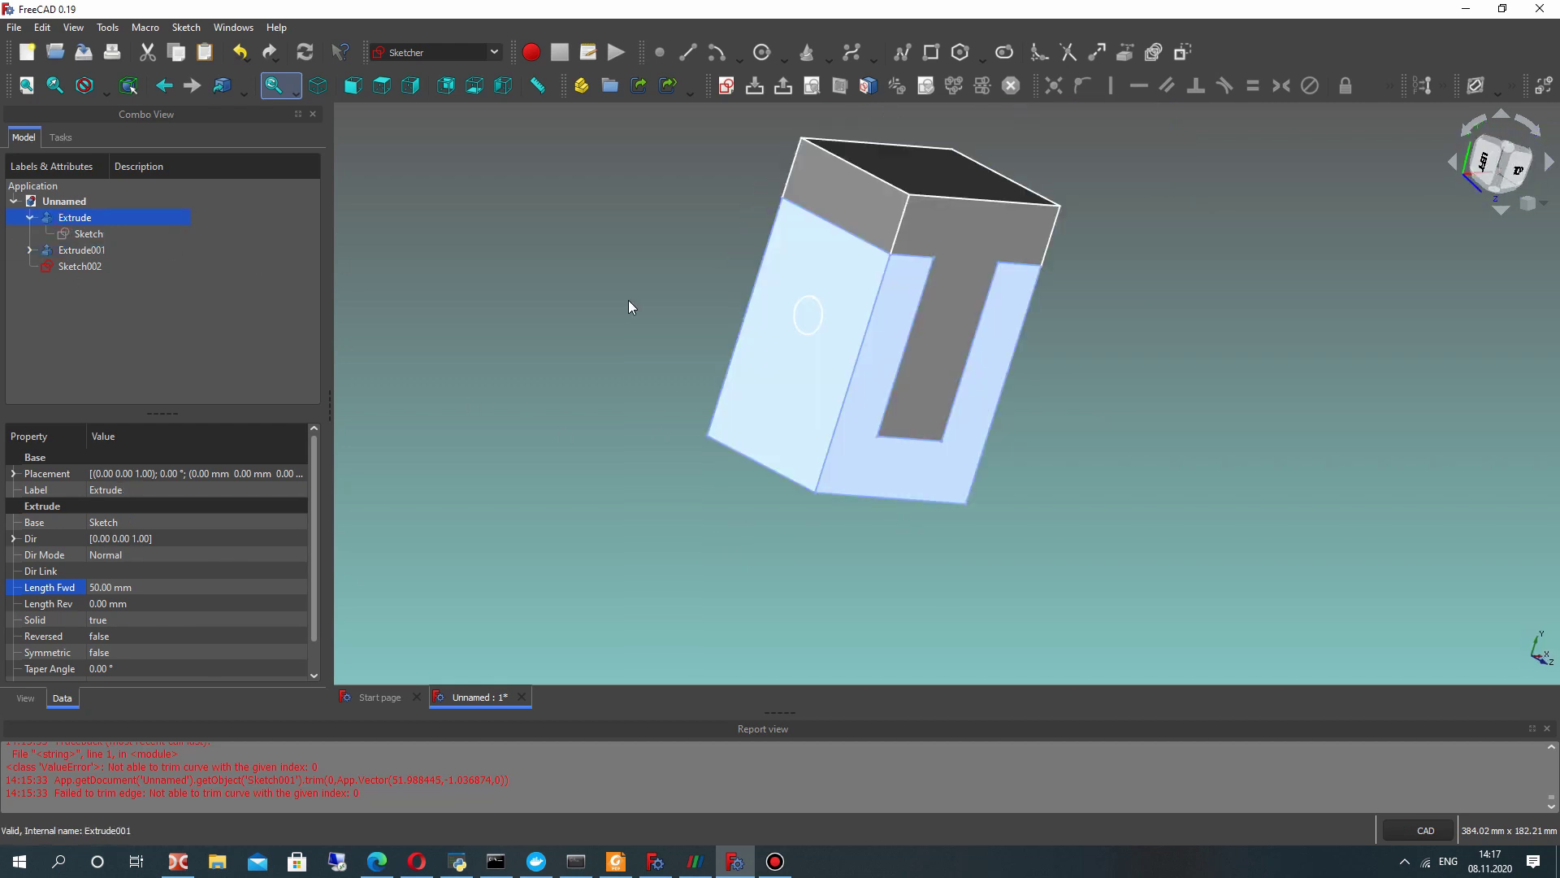
{"action": "left_click", "coordinate": [1167, 351]}
{"action": "middle_click_drag", "start_coordinate": [1167, 352], "coordinate": [975, 341]}
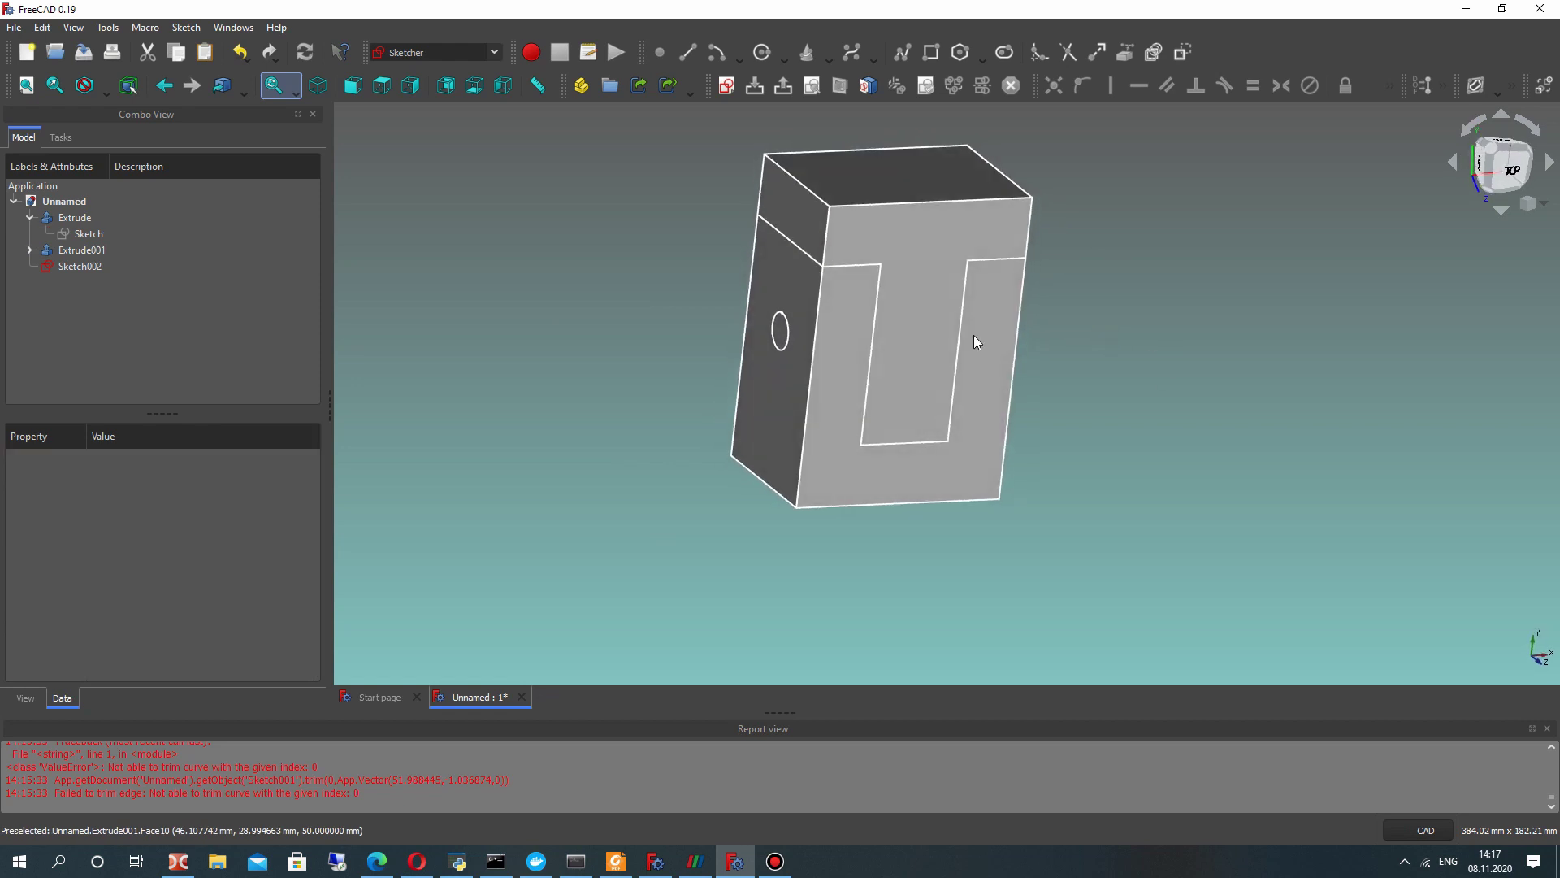
- Copy the circle sketch and paste a duplicate into the document
{"action": "left_click", "coordinate": [73, 267]}
{"action": "left_click", "coordinate": [422, 52]}
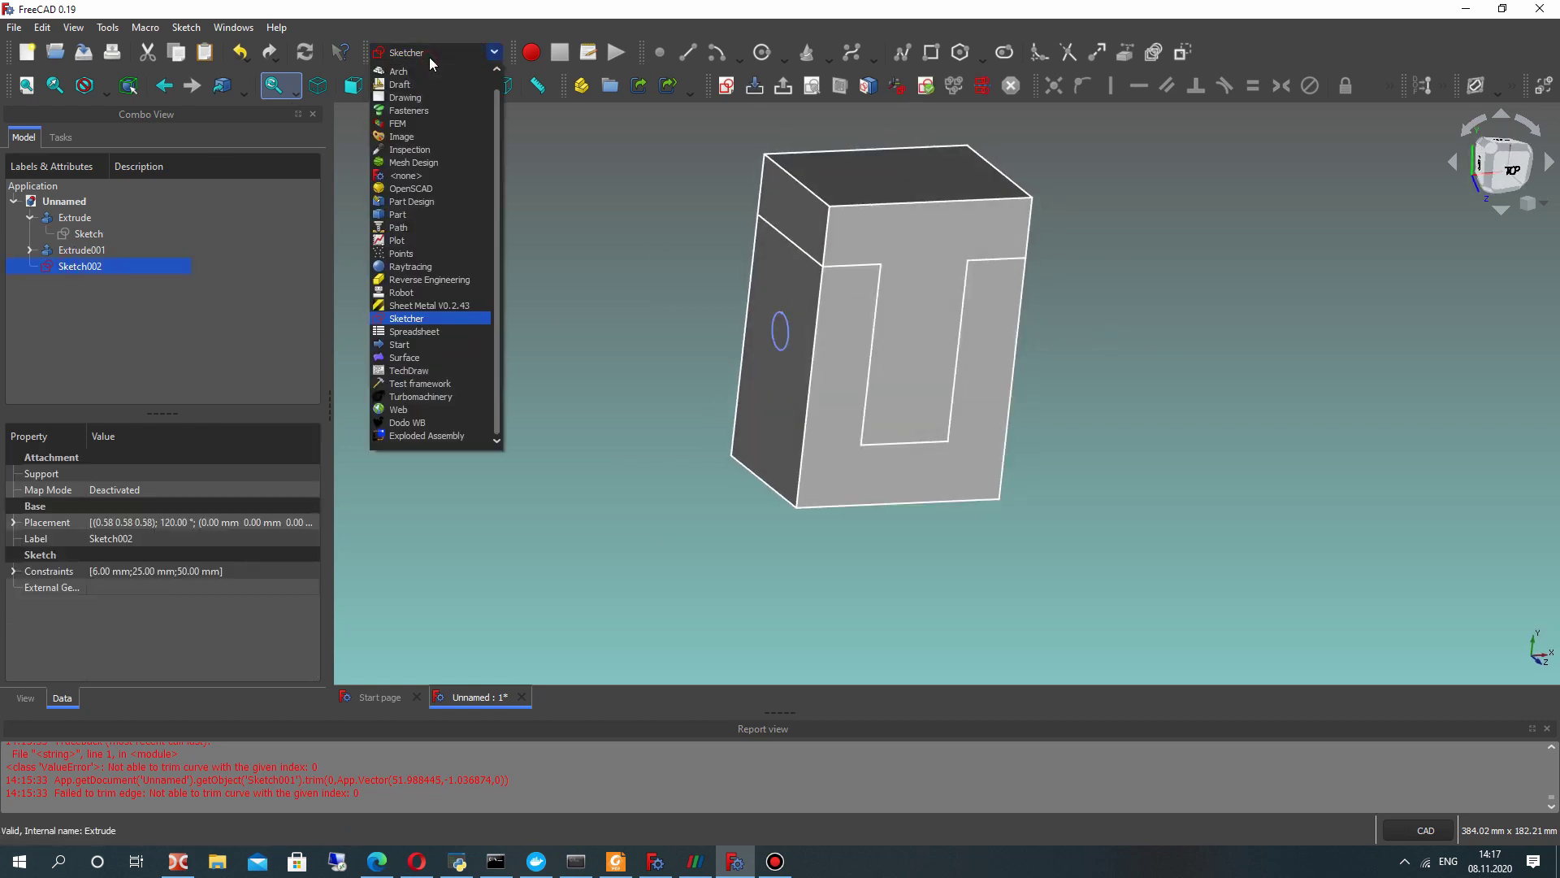
{"action": "left_click", "coordinate": [89, 278]}
{"action": "key", "text": "ctrl+v"}
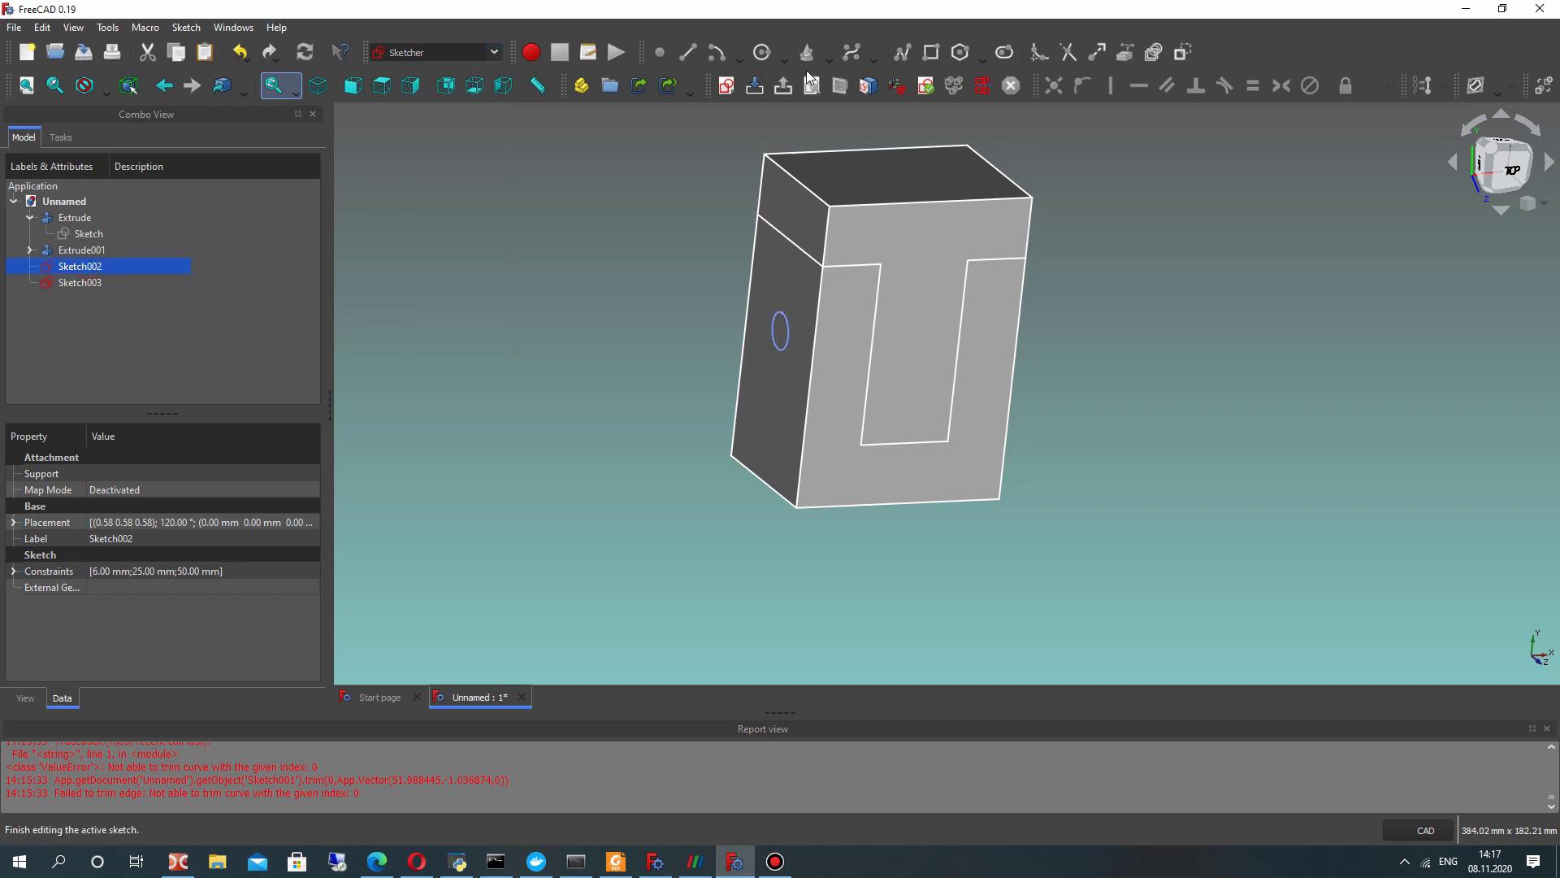
- Extrude the circle sketch and its duplicate 100 mm each along their normals as solid cylinders in the Part workbench
{"action": "left_click", "coordinate": [494, 52]}
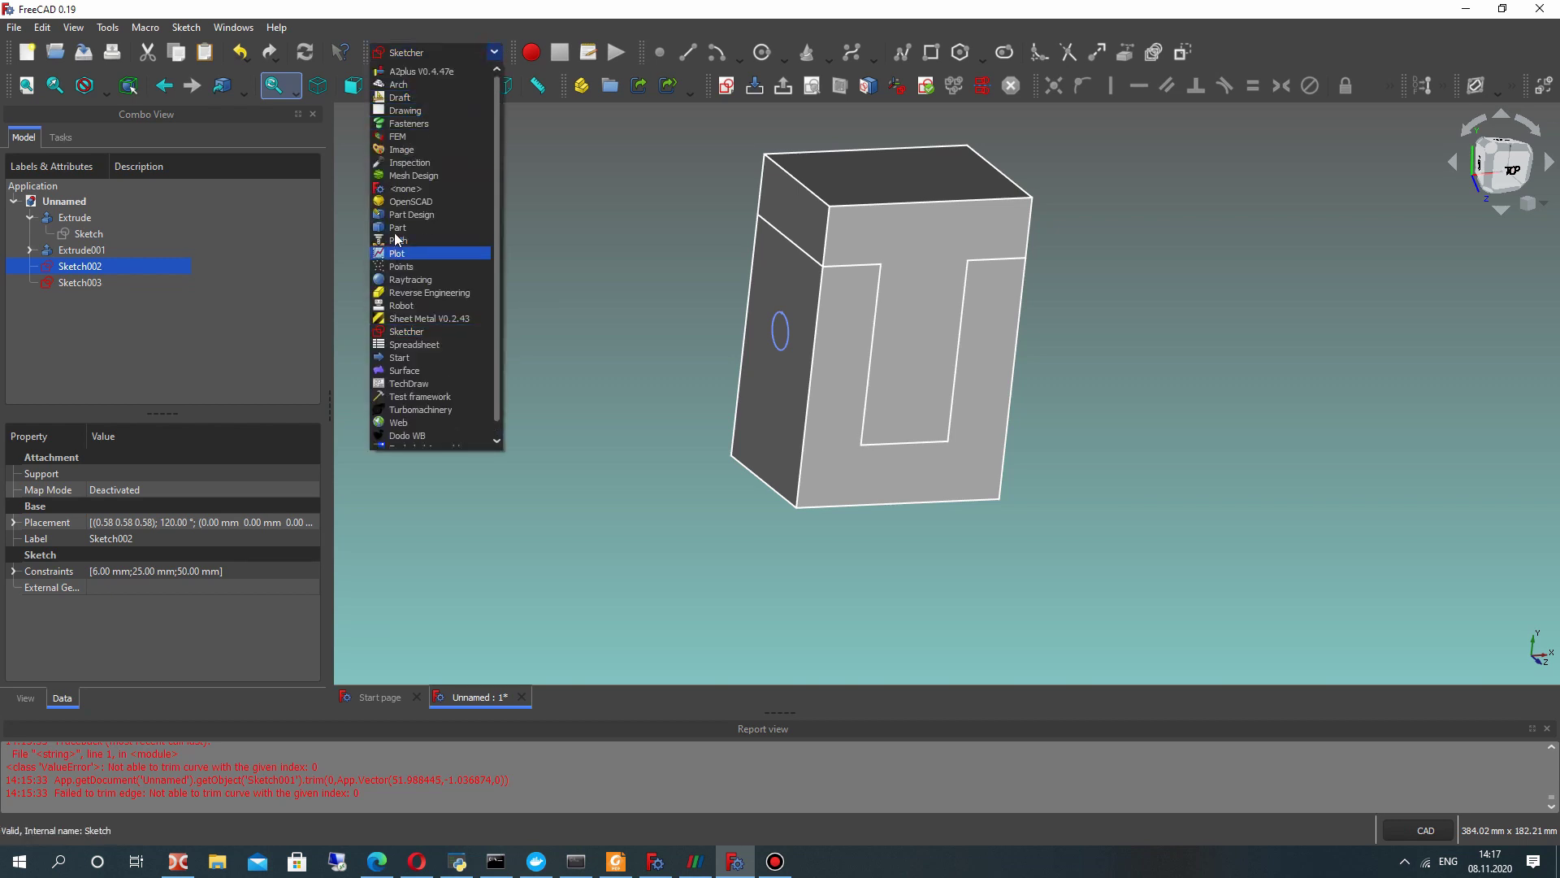
{"action": "left_click", "coordinate": [398, 218]}
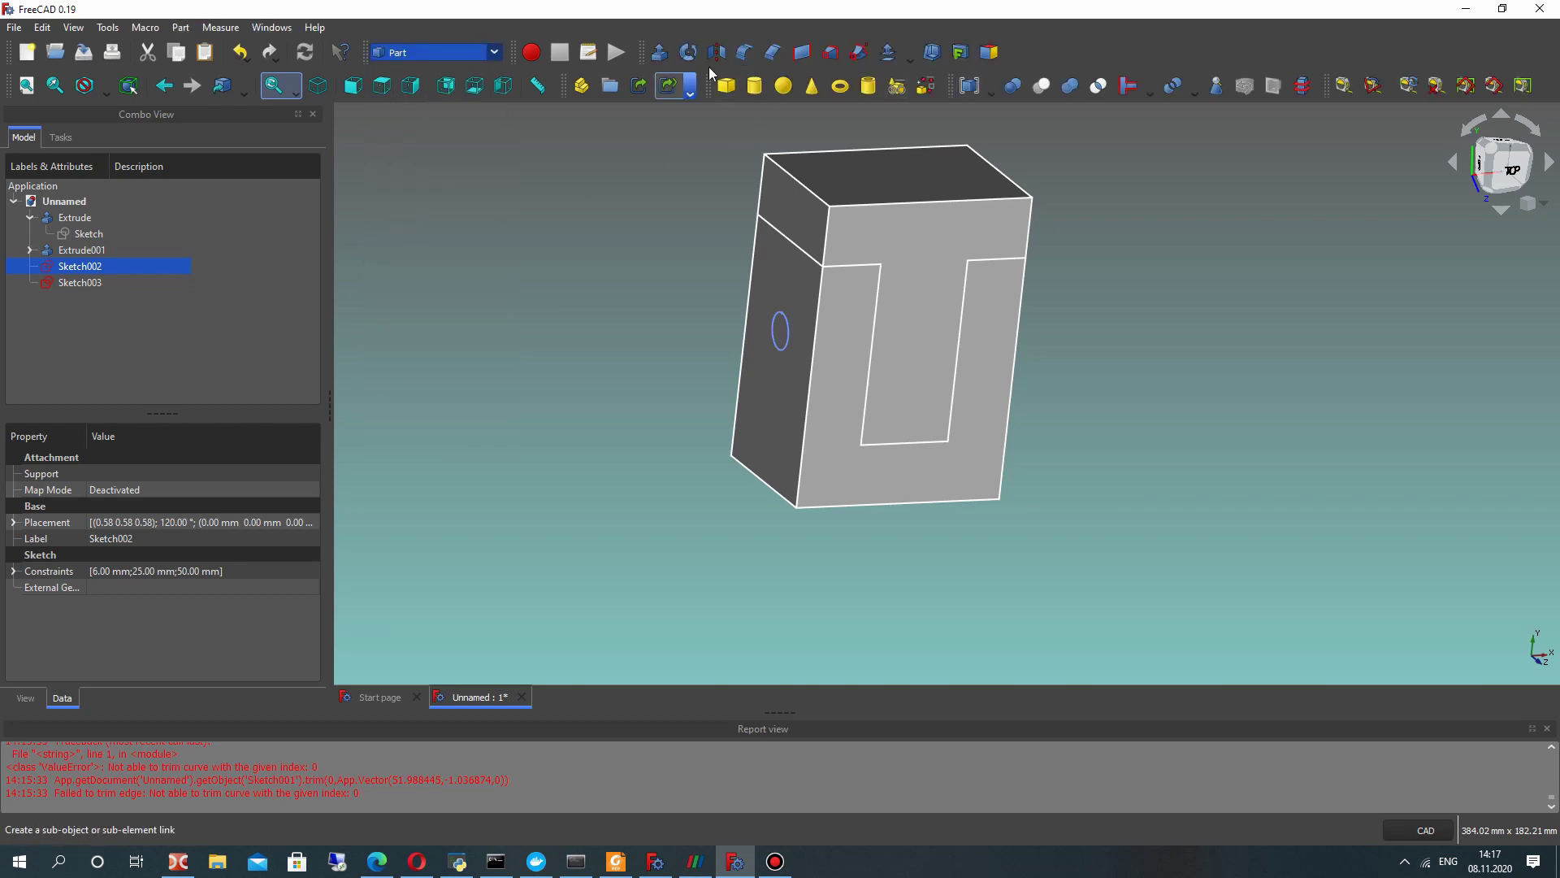
{"action": "left_click", "coordinate": [659, 52]}
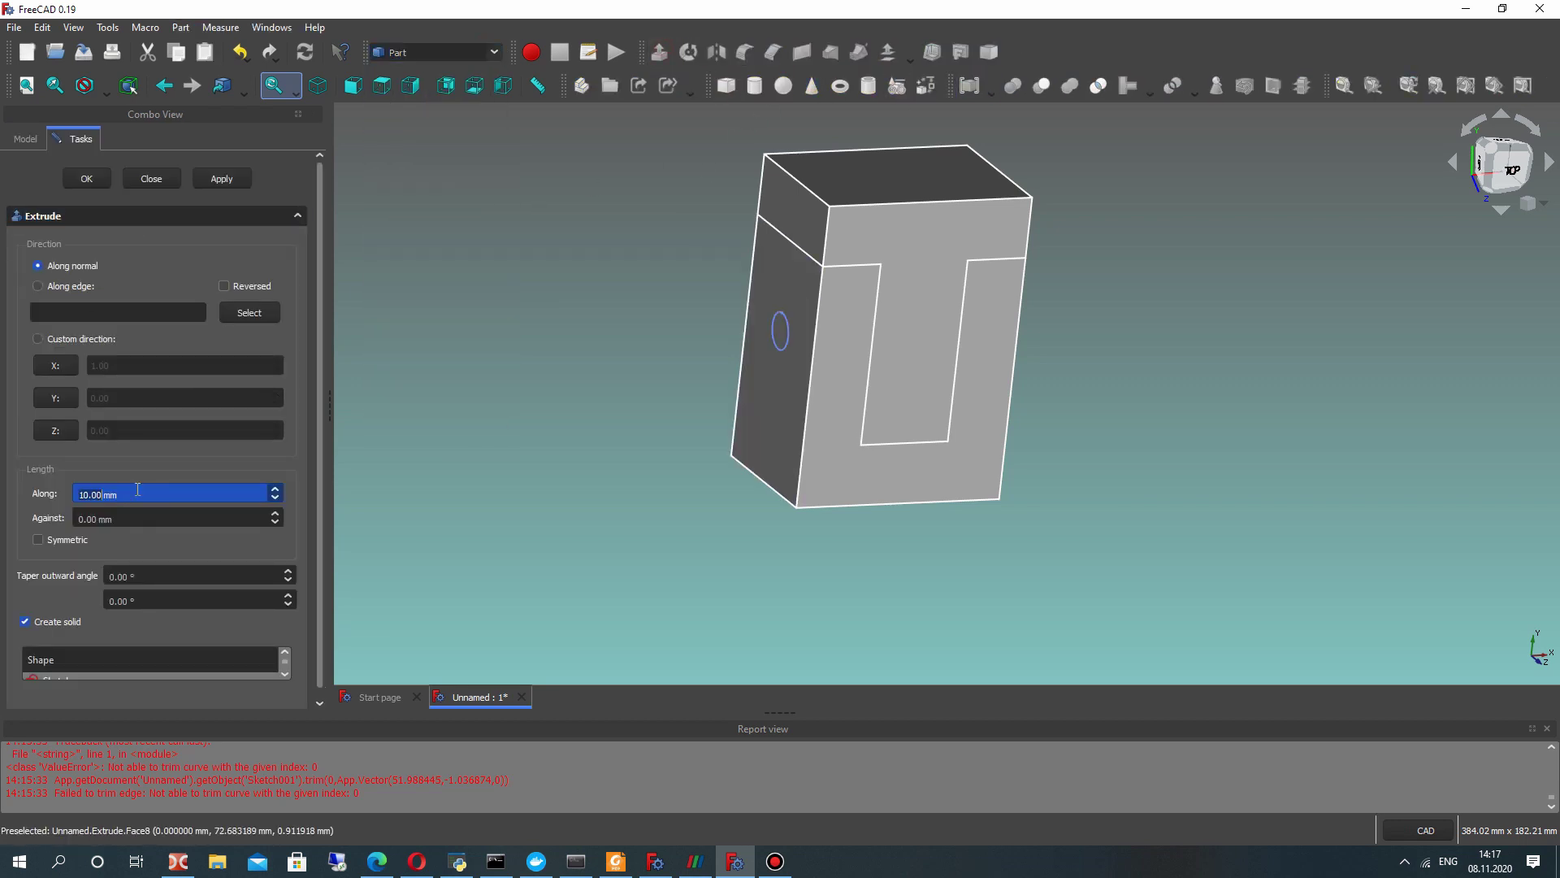
{"action": "type", "text": "100"}
{"action": "key", "text": "Return"}
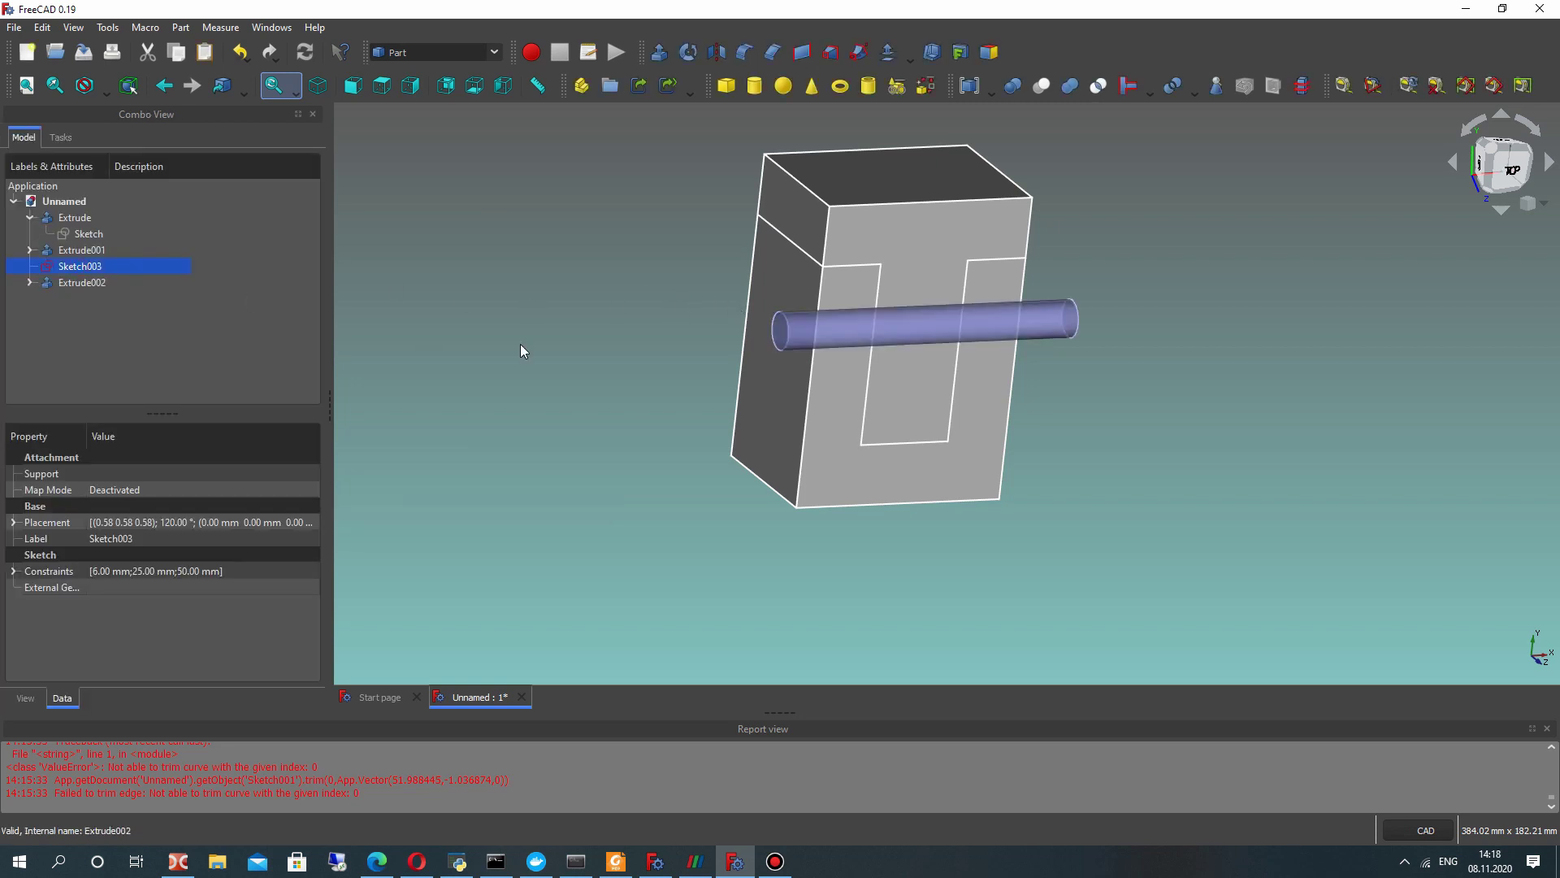
{"action": "left_click", "coordinate": [656, 52]}
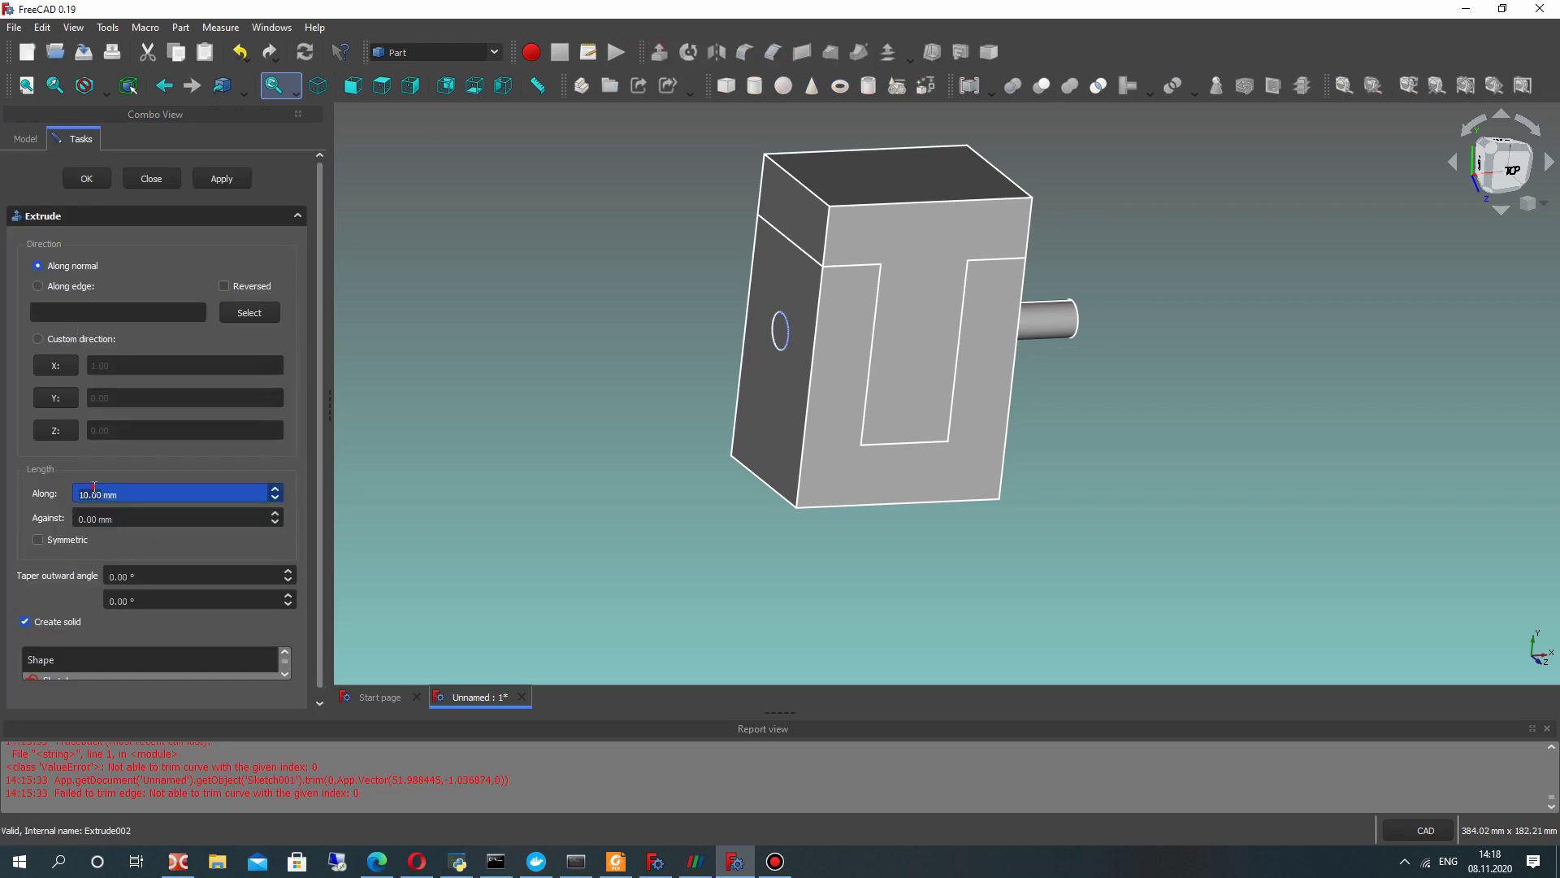
{"action": "type", "text": "0"}
{"action": "left_click", "coordinate": [87, 177]}
- Cut the first cylinder out of the U-shaped extrusion to make its bolt hole
{"action": "left_click", "coordinate": [30, 216]}
{"action": "left_click", "coordinate": [75, 217]}
{"action": "left_click", "coordinate": [79, 249], "text": "ctrl"}
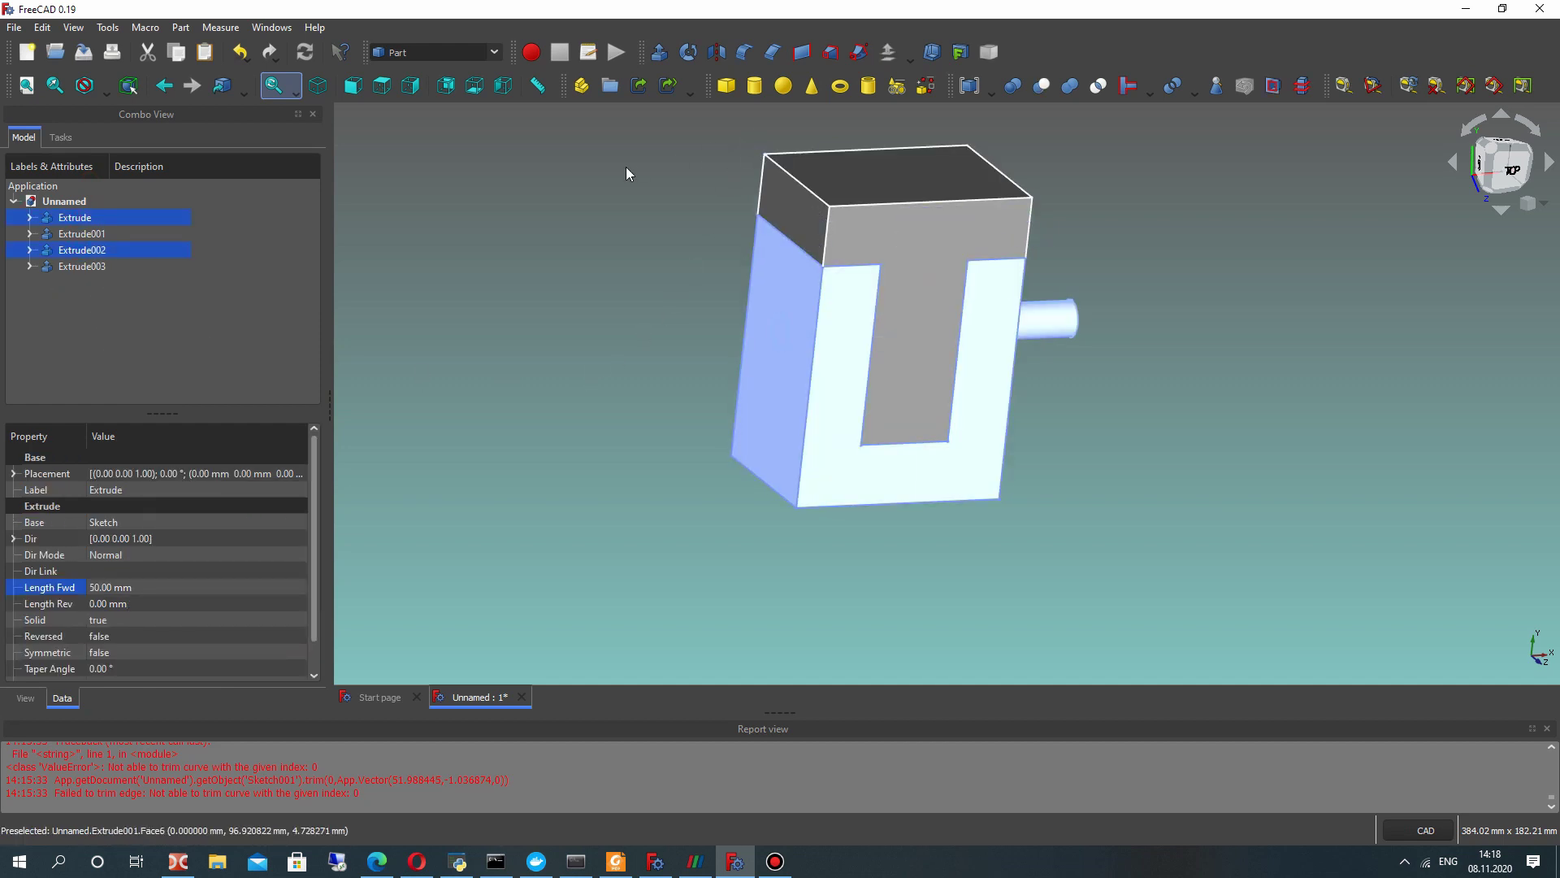
{"action": "left_click", "coordinate": [1042, 86]}
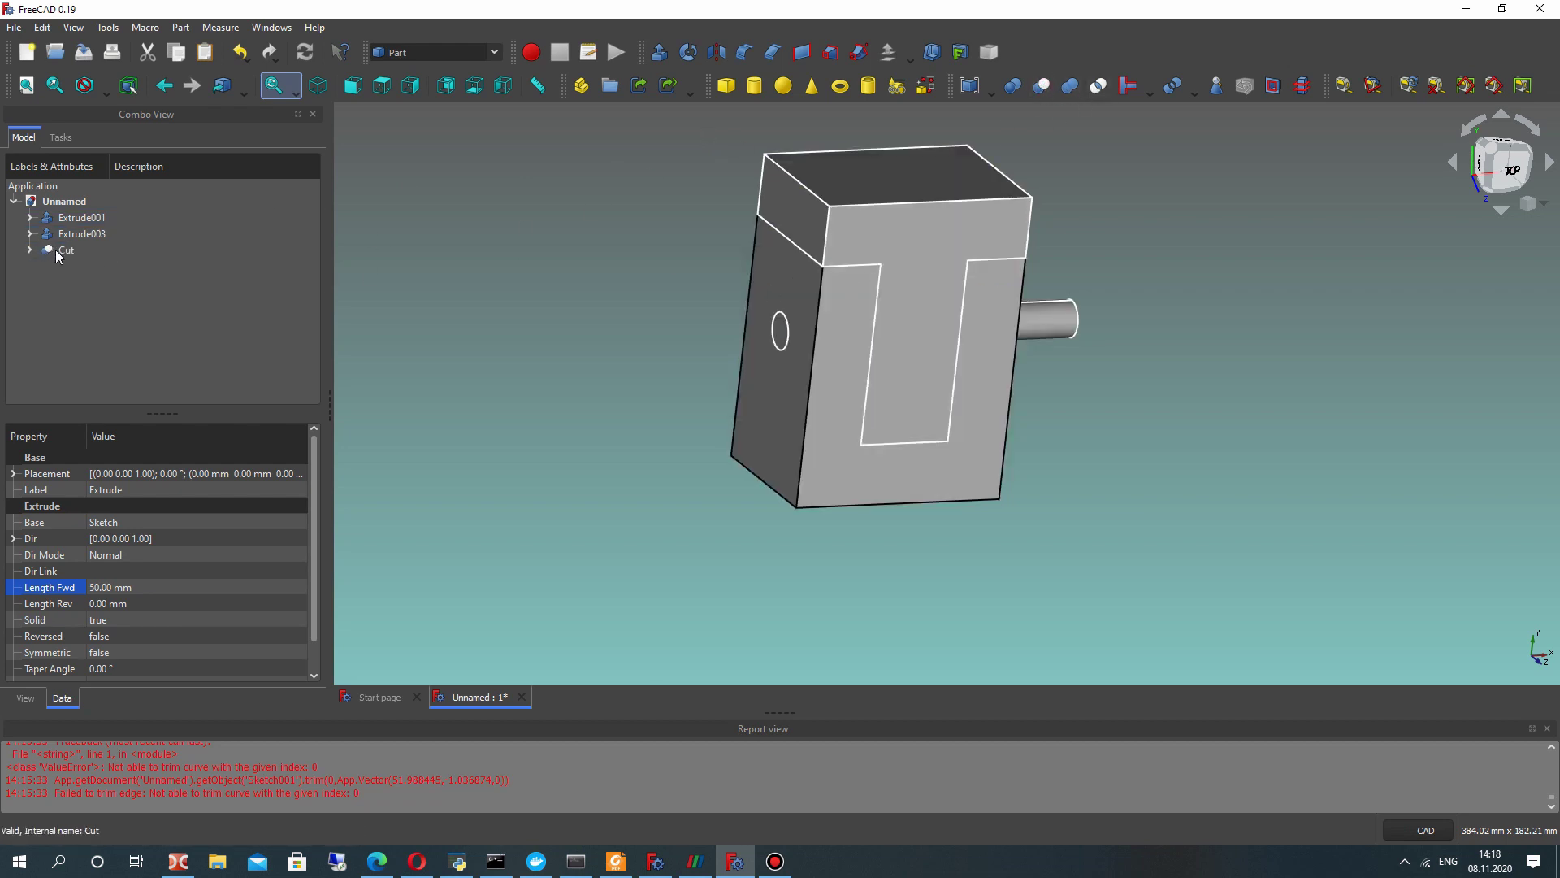
- Cut the second cylinder out of the T-shaped extrusion to make the matching bolt hole
{"action": "left_click", "coordinate": [81, 217]}
{"action": "left_click", "coordinate": [82, 233], "text": "ctrl"}
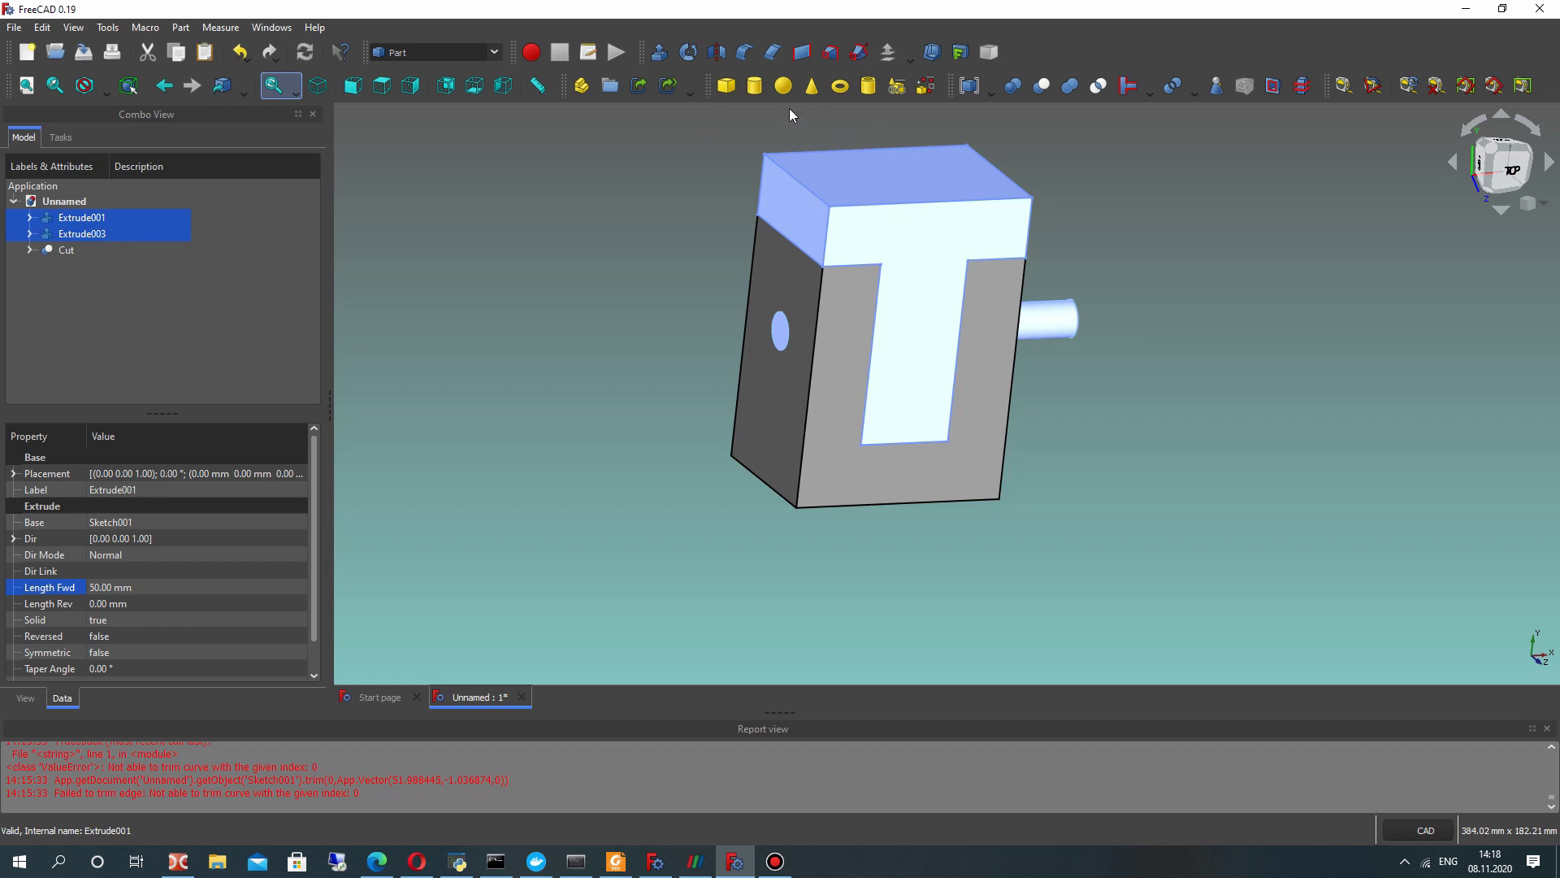
{"action": "left_click", "coordinate": [1041, 88]}
{"action": "middle_click_drag", "start_coordinate": [1141, 339], "coordinate": [1062, 334]}
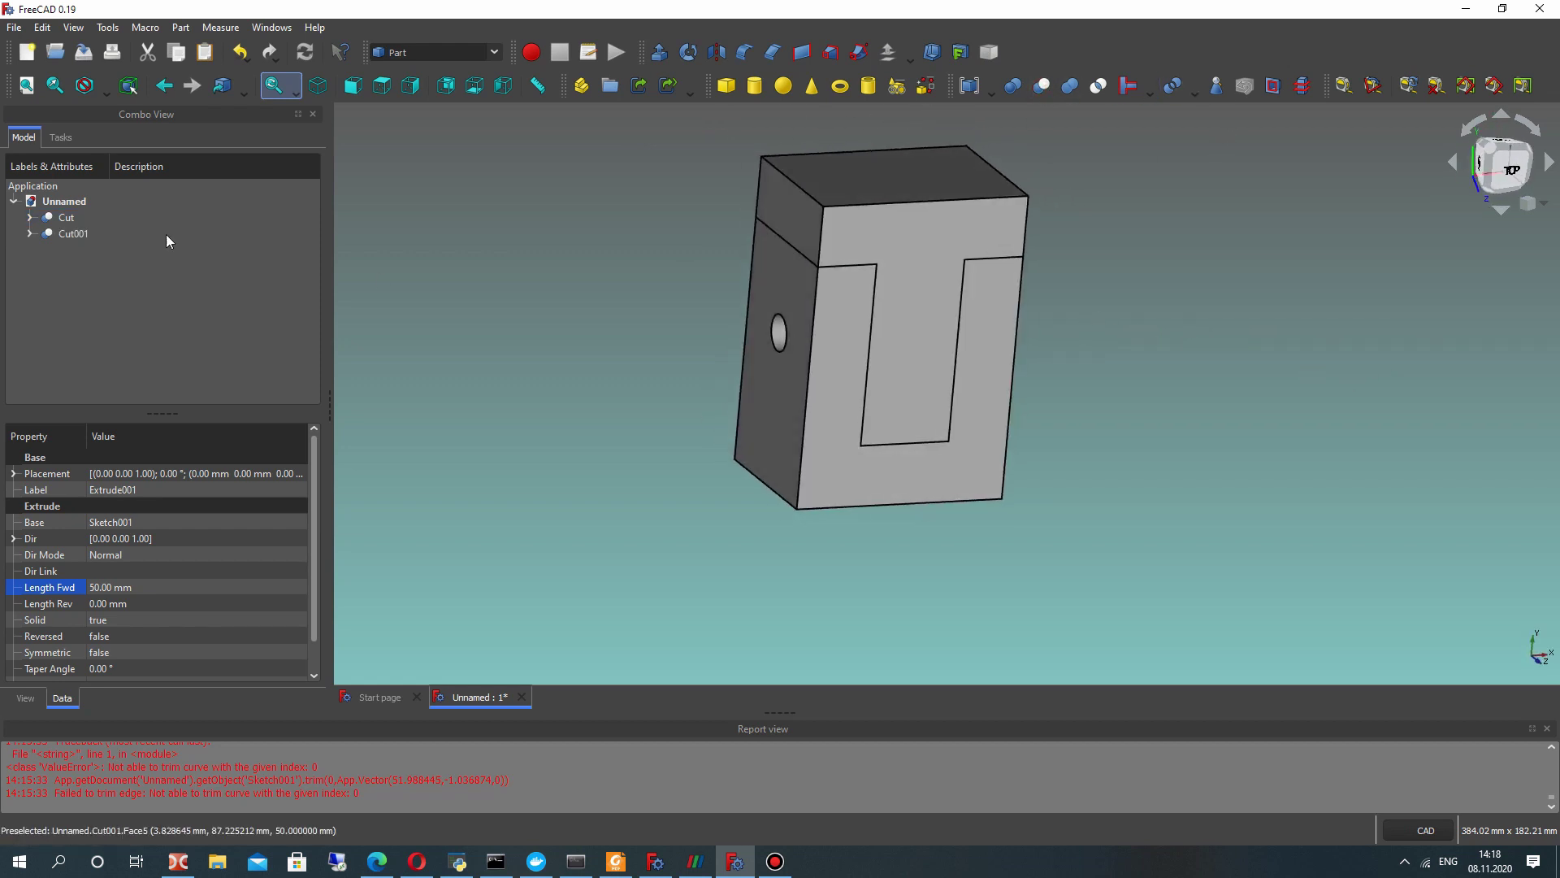
- Set the transparency of both cut parts to 20
{"action": "left_click", "coordinate": [67, 217]}
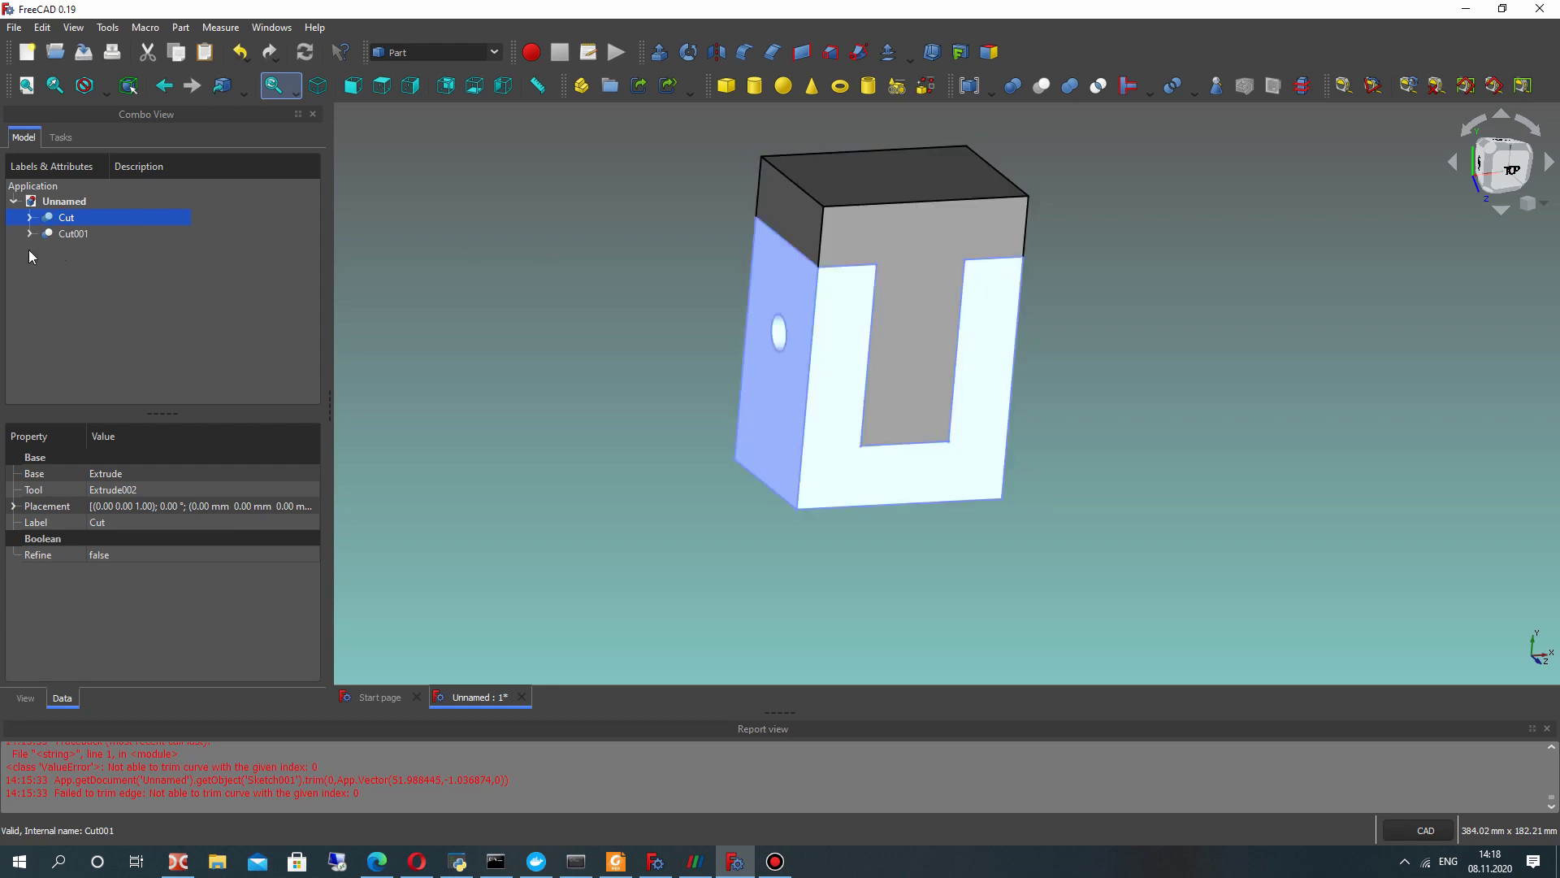
{"action": "left_click", "coordinate": [73, 233], "text": "ctrl"}
{"action": "left_click", "coordinate": [22, 698]}
{"action": "scroll", "coordinate": [139, 622], "scroll_direction": "down", "scroll_amount": 2}
{"action": "left_click", "coordinate": [96, 608]}
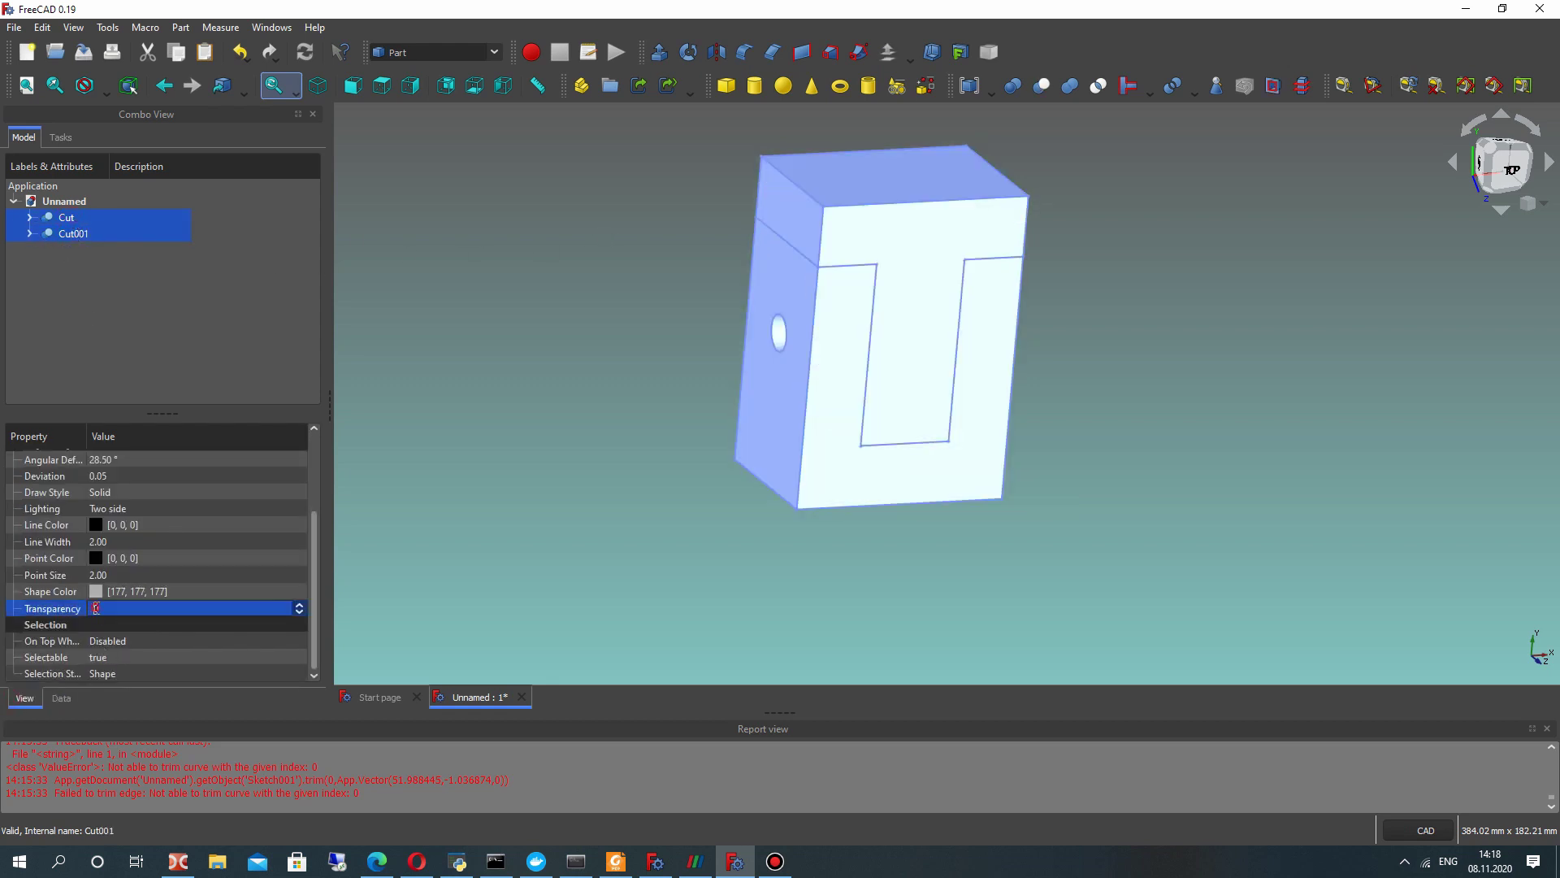
{"action": "type", "text": "2"}
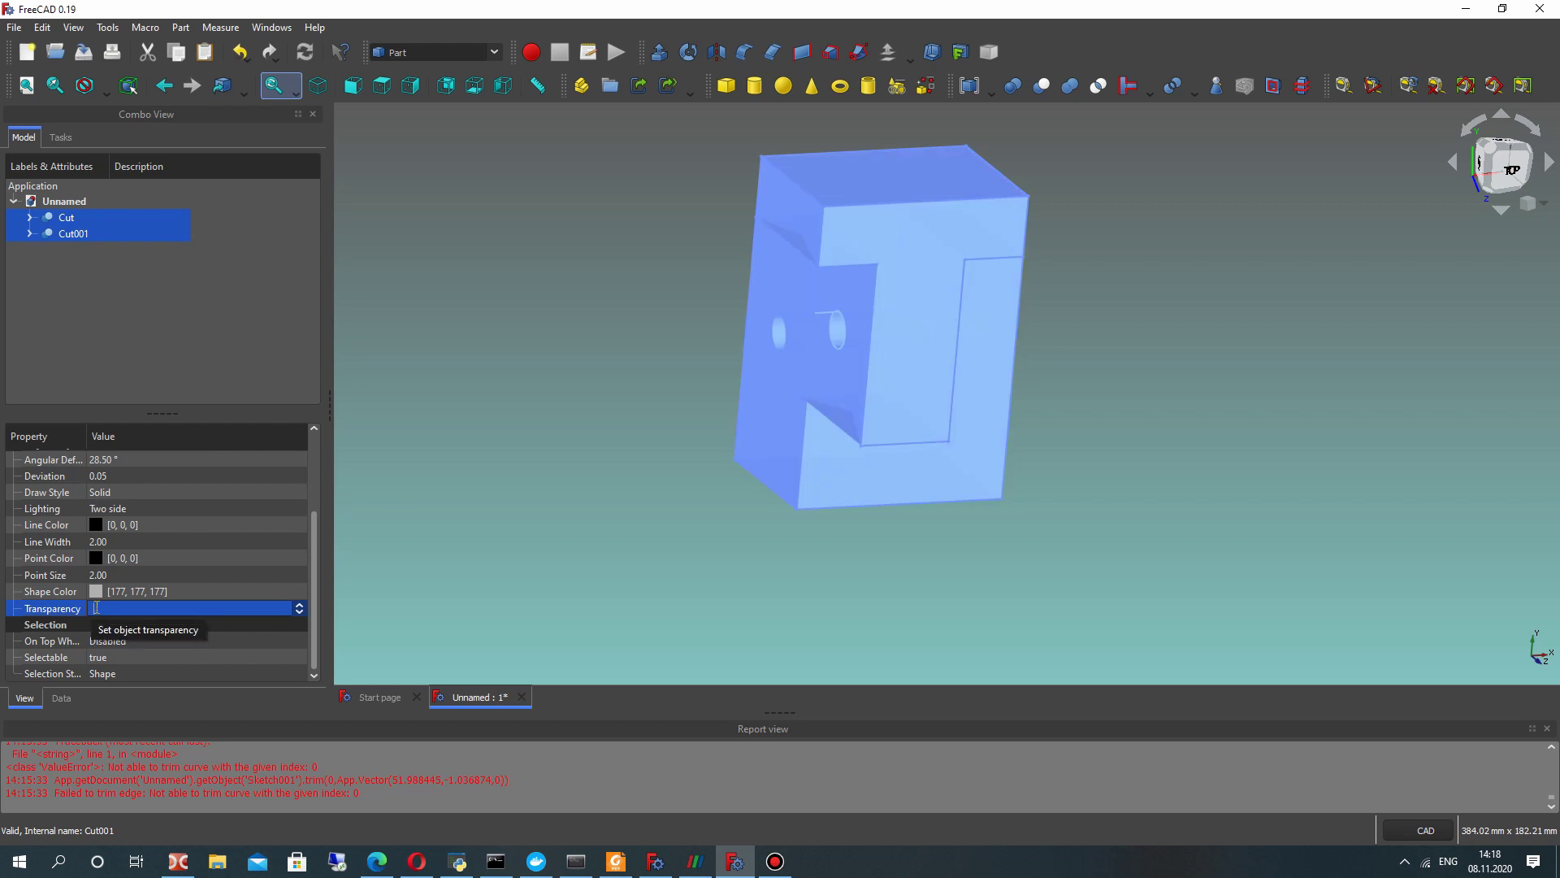
{"action": "type", "text": "20"}
{"action": "left_click", "coordinate": [504, 392]}
{"action": "mouse_move", "coordinate": [855, 365]}
{"action": "middle_mouse_down"}
{"action": "mouse_move", "coordinate": [732, 352]}
{"action": "mouse_move", "coordinate": [806, 403]}
{"action": "mouse_move", "coordinate": [783, 515]}
{"action": "mouse_move", "coordinate": [706, 460]}
{"action": "middle_mouse_up"}
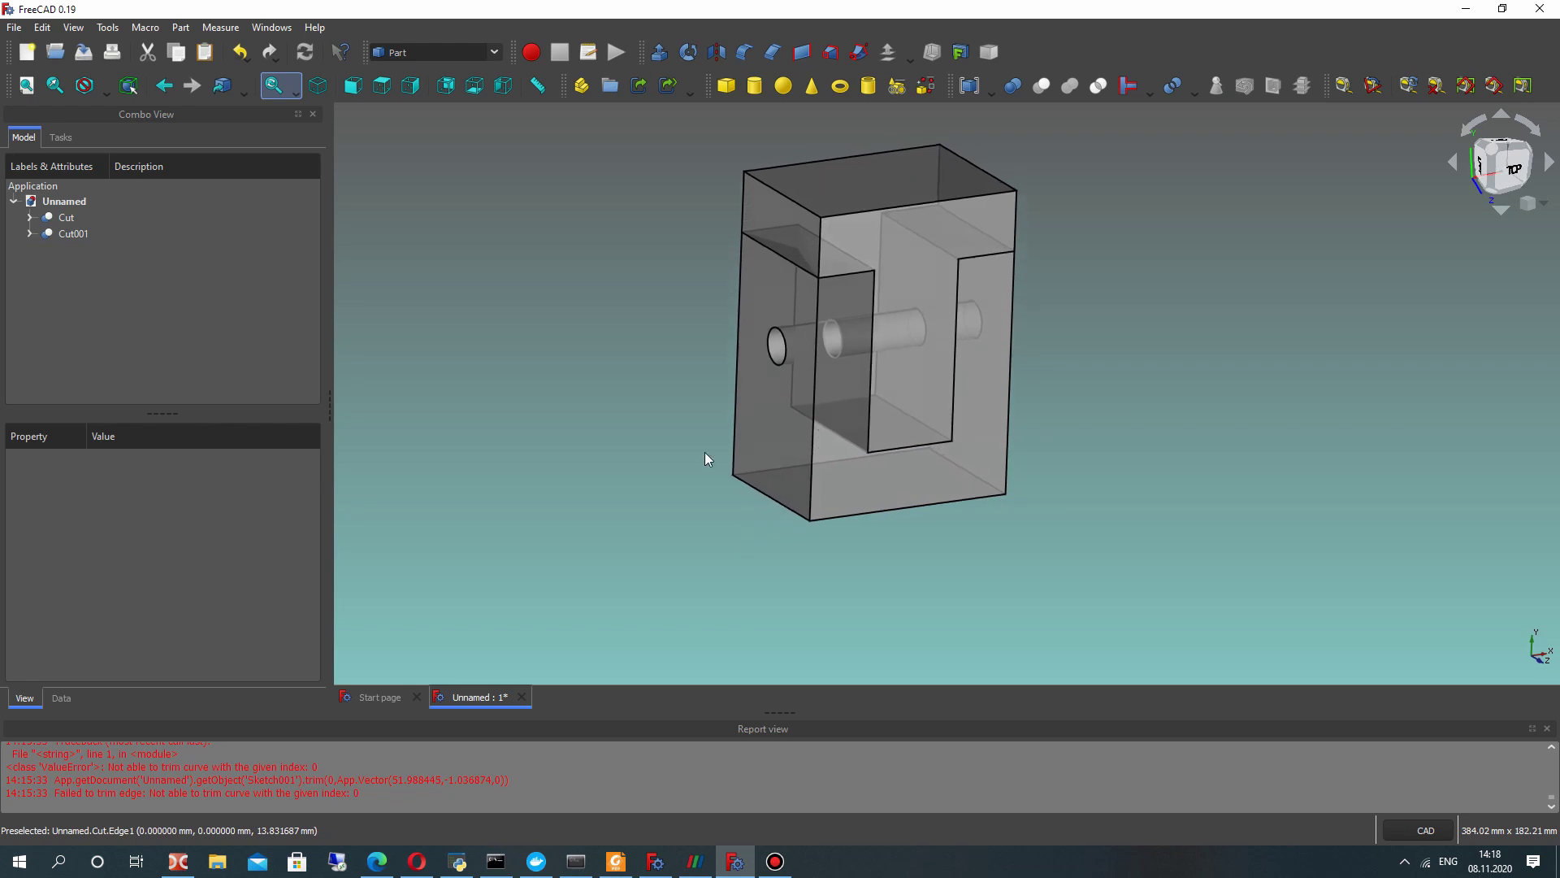
{"action": "middle_click_drag", "start_coordinate": [615, 360], "coordinate": [693, 393]}
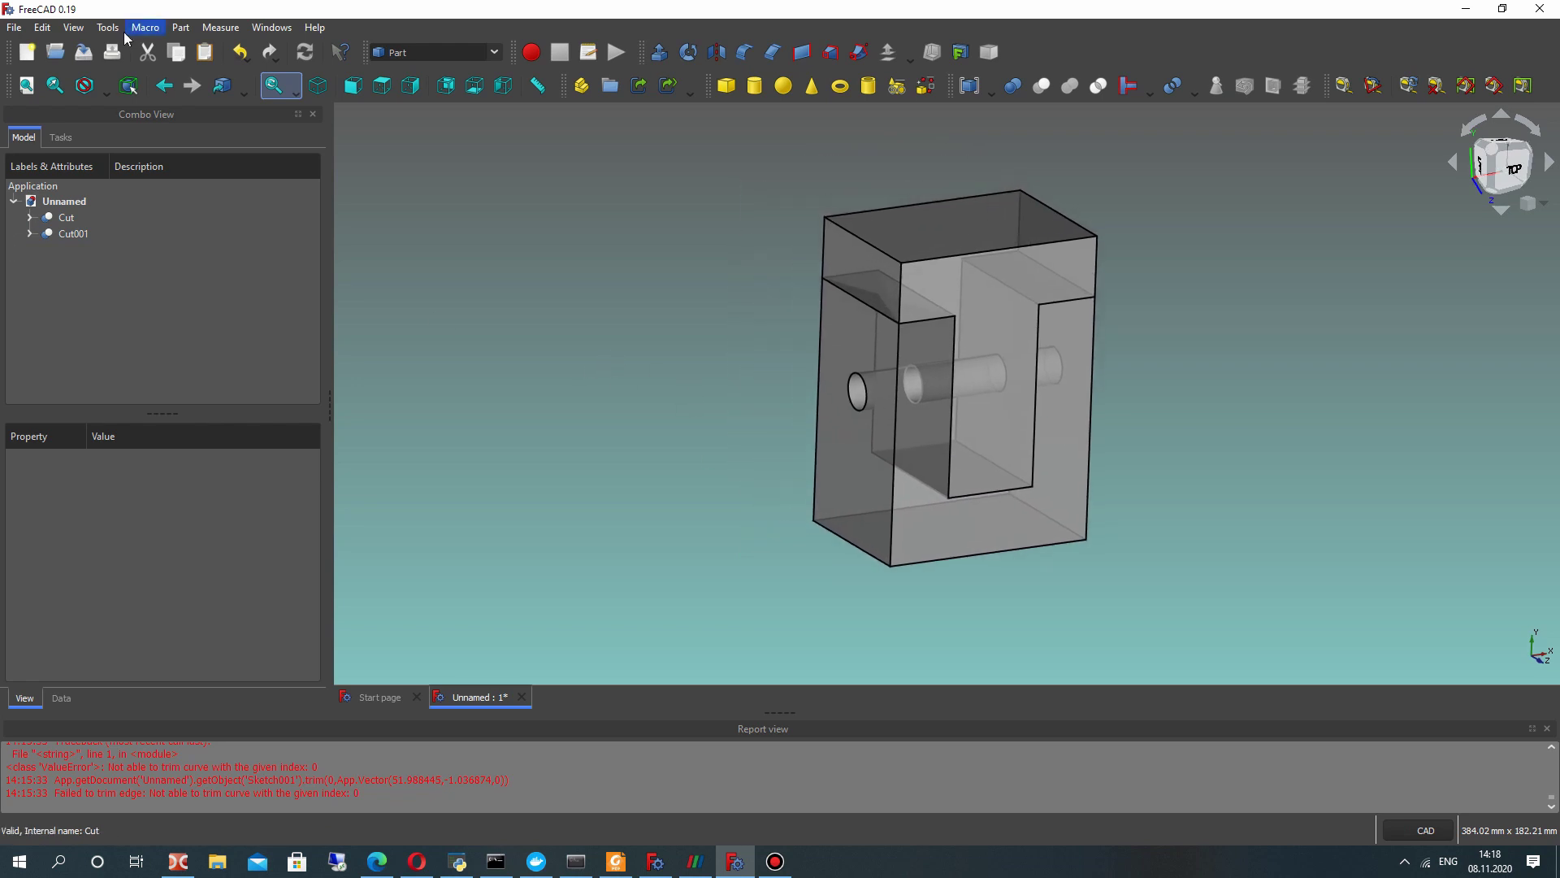
- Apply the Chrome material to both cut parts and set their transparency to 20
{"action": "left_click", "coordinate": [65, 234], "text": "shift"}
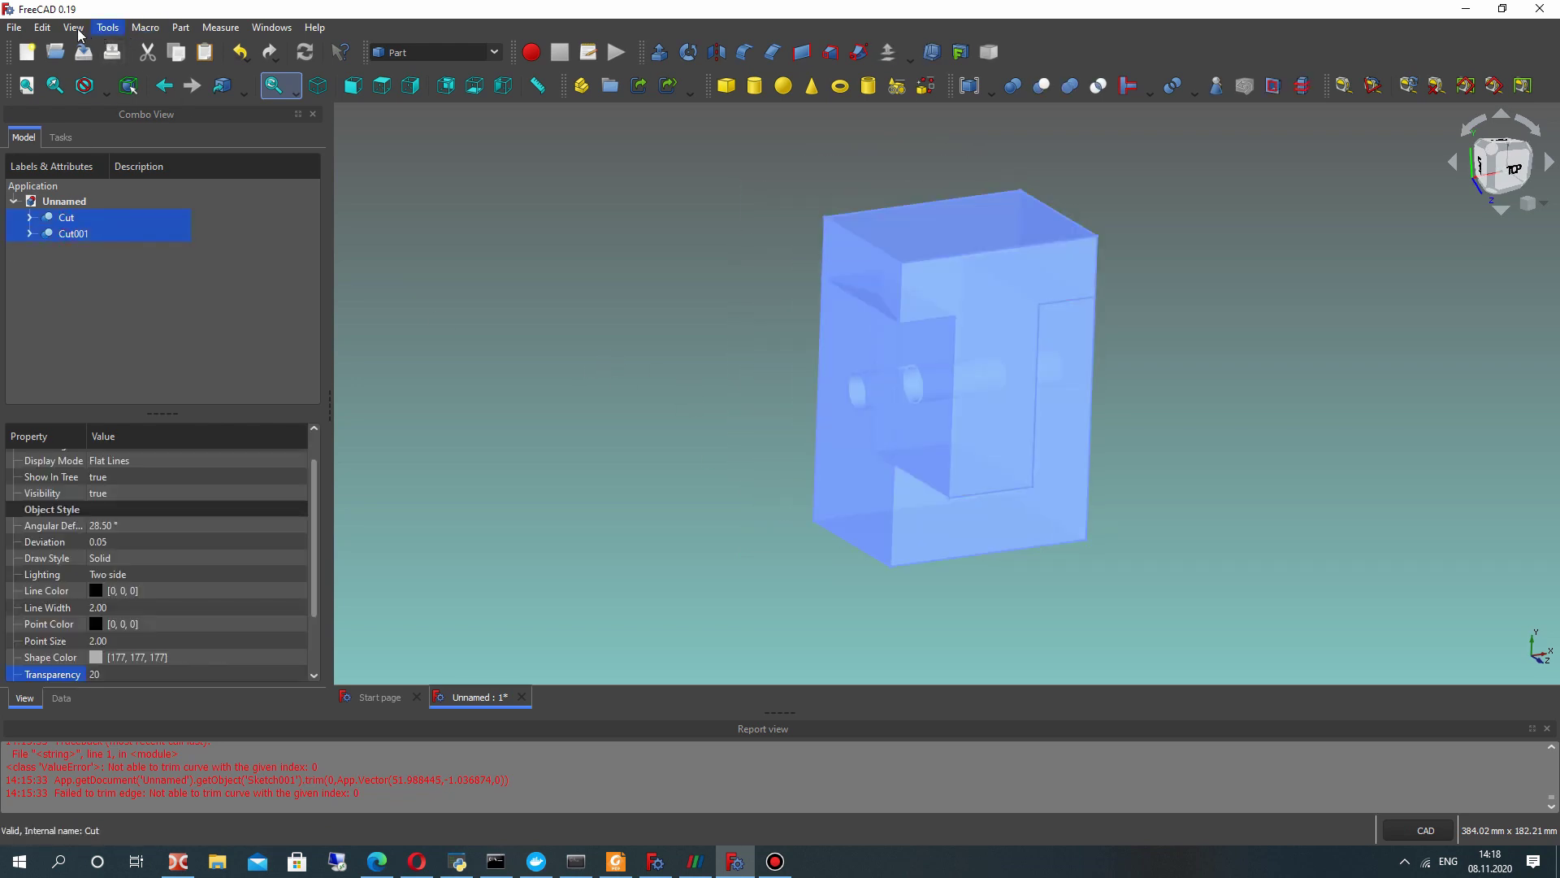
{"action": "left_click", "coordinate": [104, 29]}
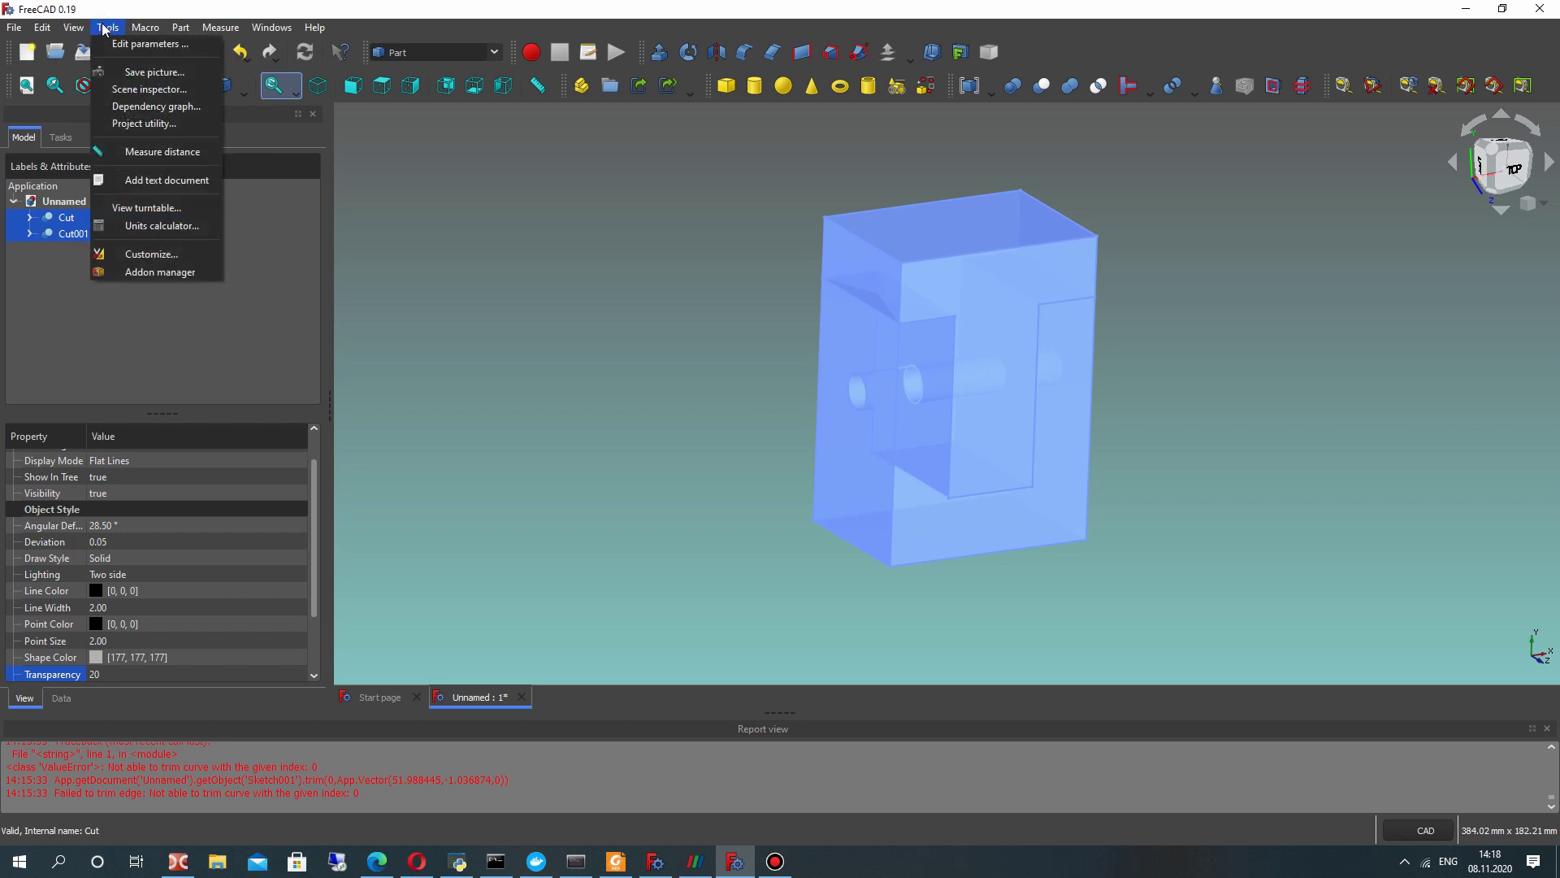
{"action": "mouse_move", "coordinate": [75, 26]}
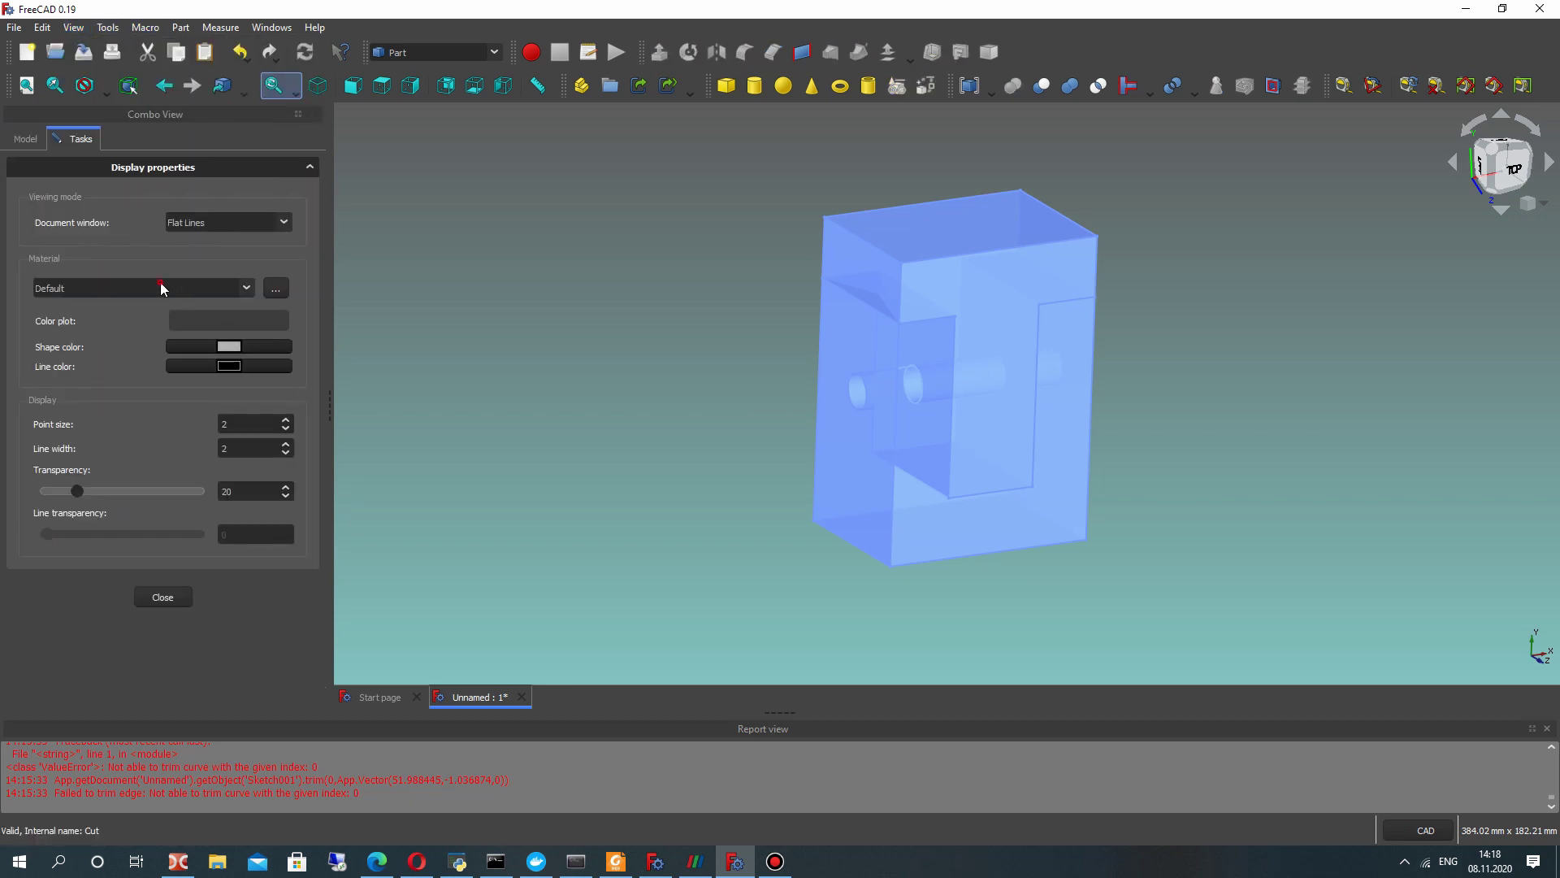
{"action": "left_click", "coordinate": [161, 289]}
{"action": "left_click", "coordinate": [54, 361]}
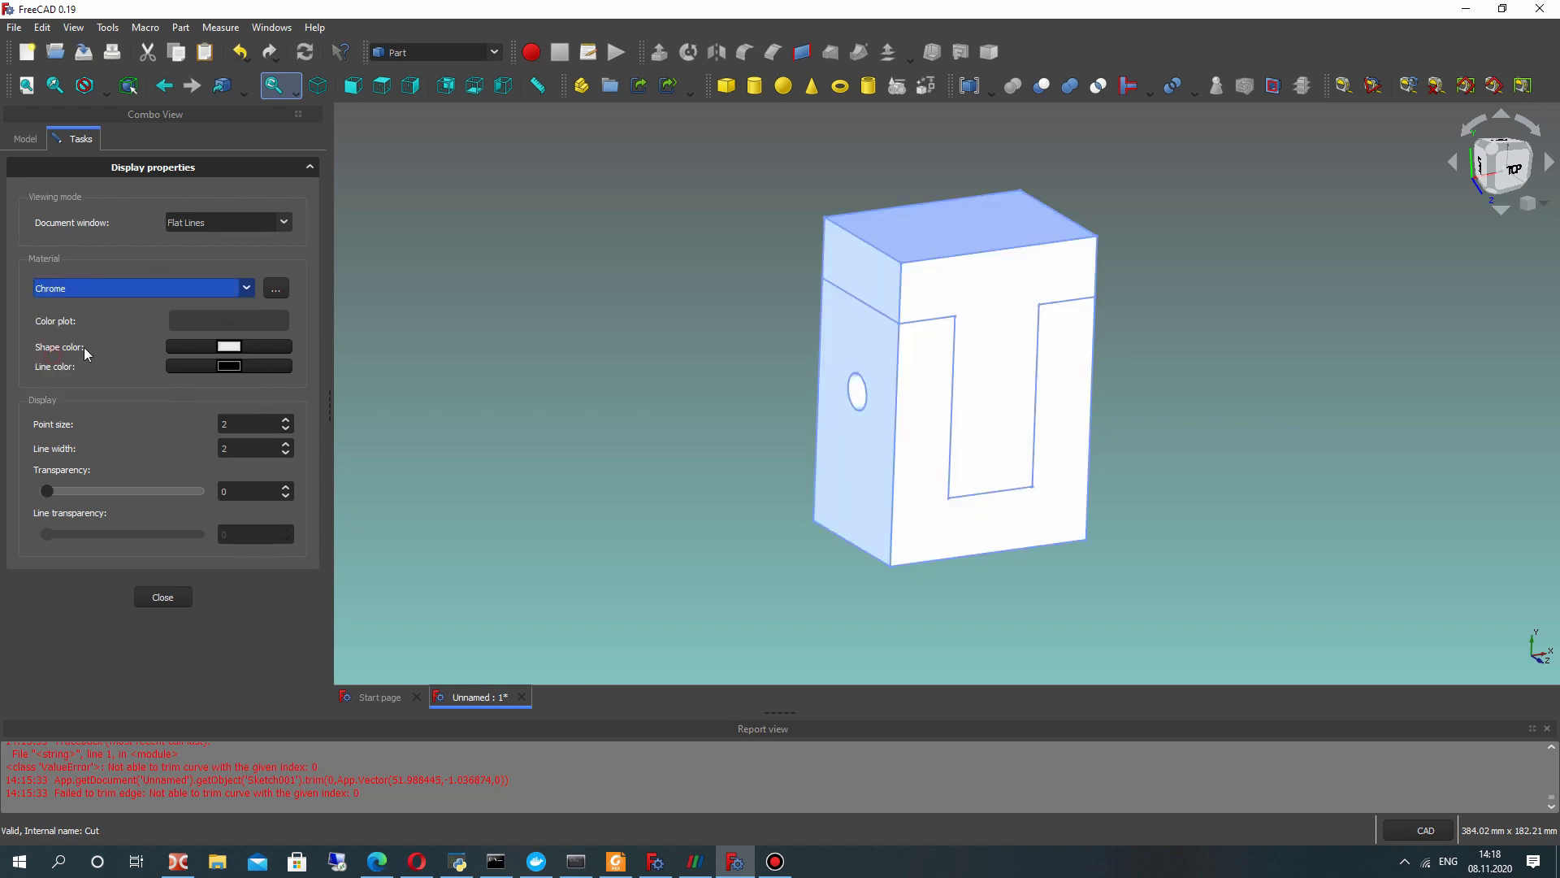
{"action": "left_click_drag", "start_coordinate": [47, 491], "coordinate": [69, 492]}
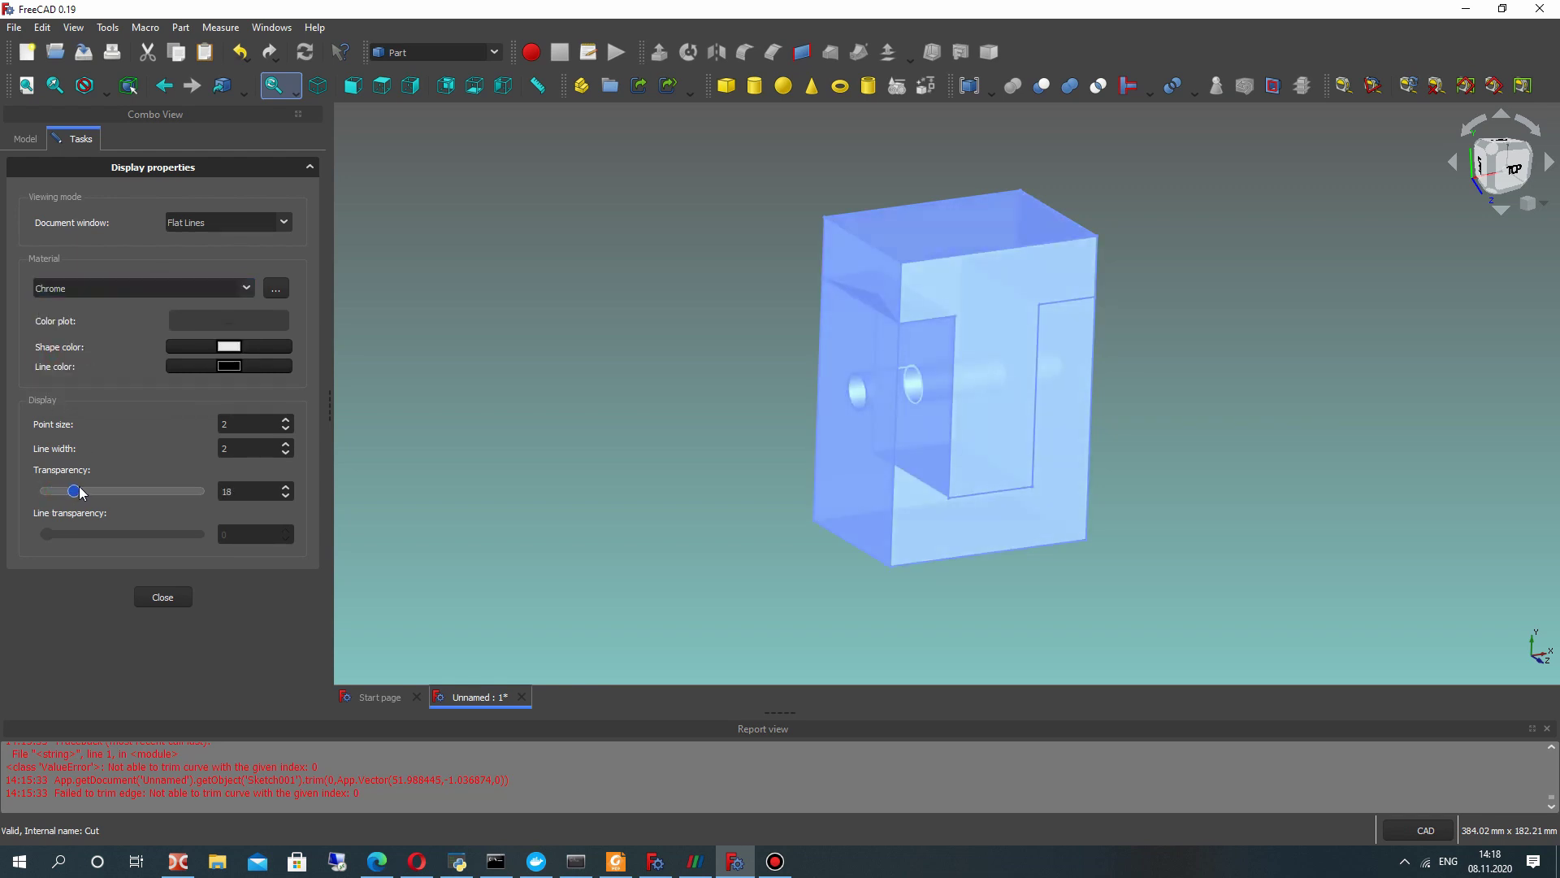
{"action": "left_click", "coordinate": [162, 597]}
- Set the point size and line width of both cut parts to 1
{"action": "left_click", "coordinate": [55, 220]}
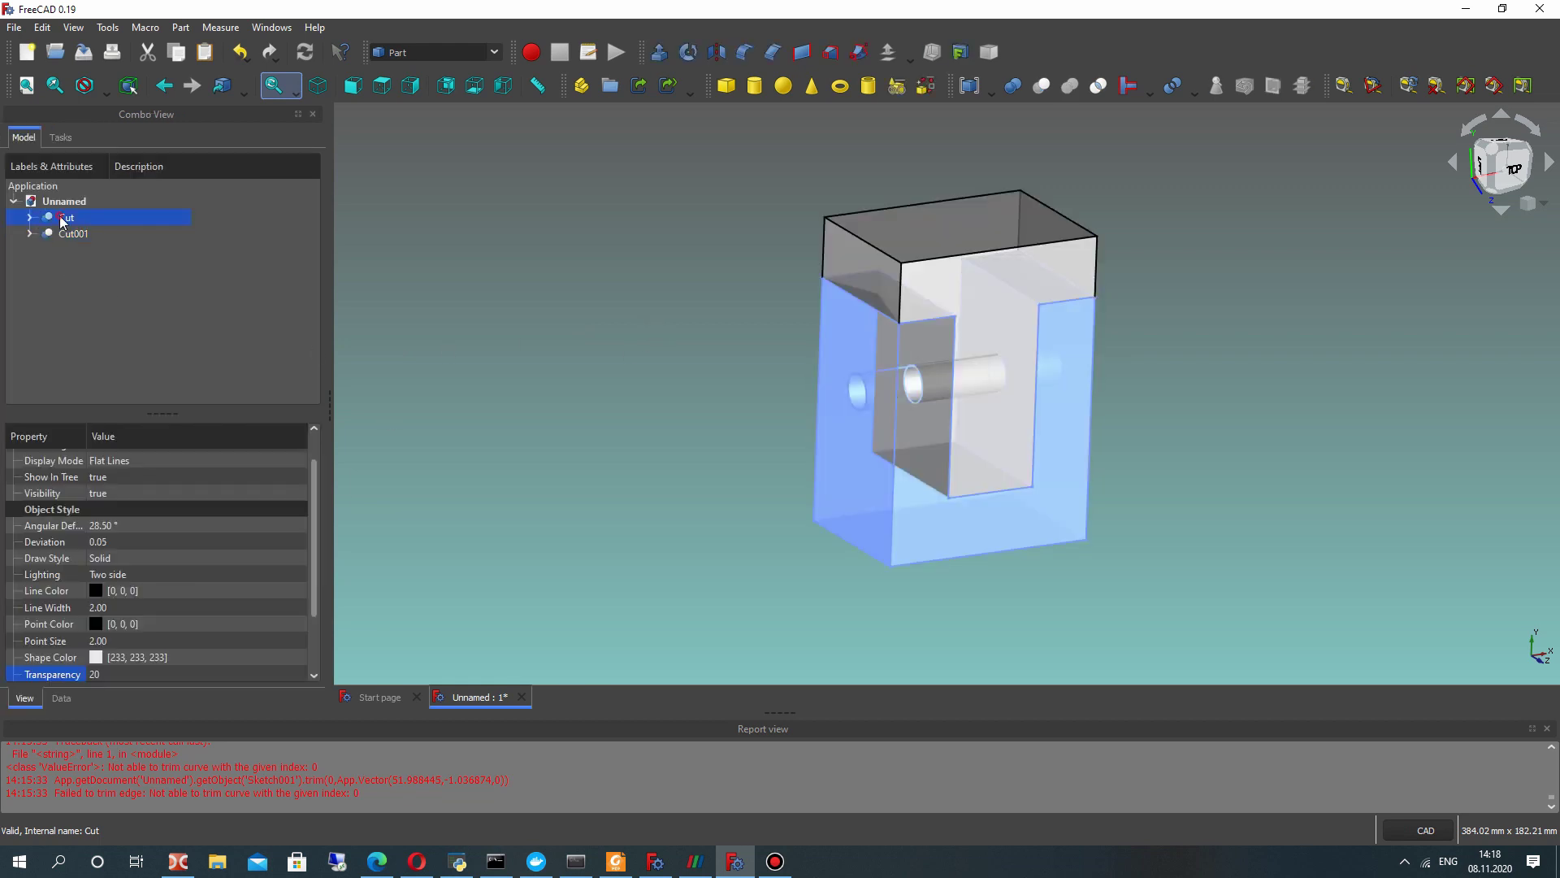
{"action": "left_click", "coordinate": [71, 231], "text": "ctrl"}
{"action": "left_click", "coordinate": [77, 27]}
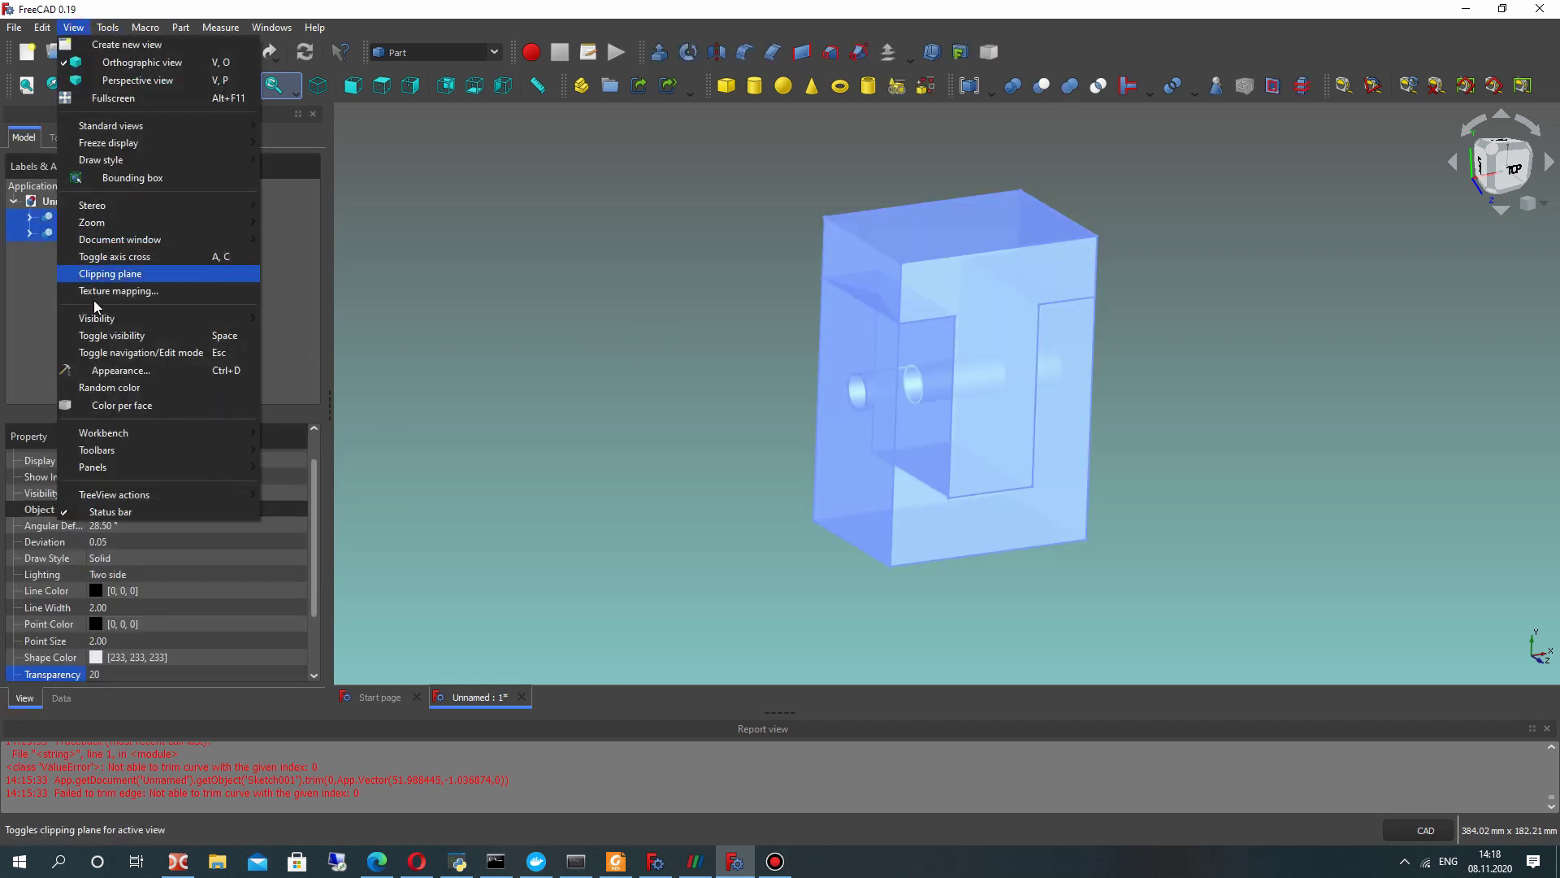
{"action": "left_click", "coordinate": [96, 372]}
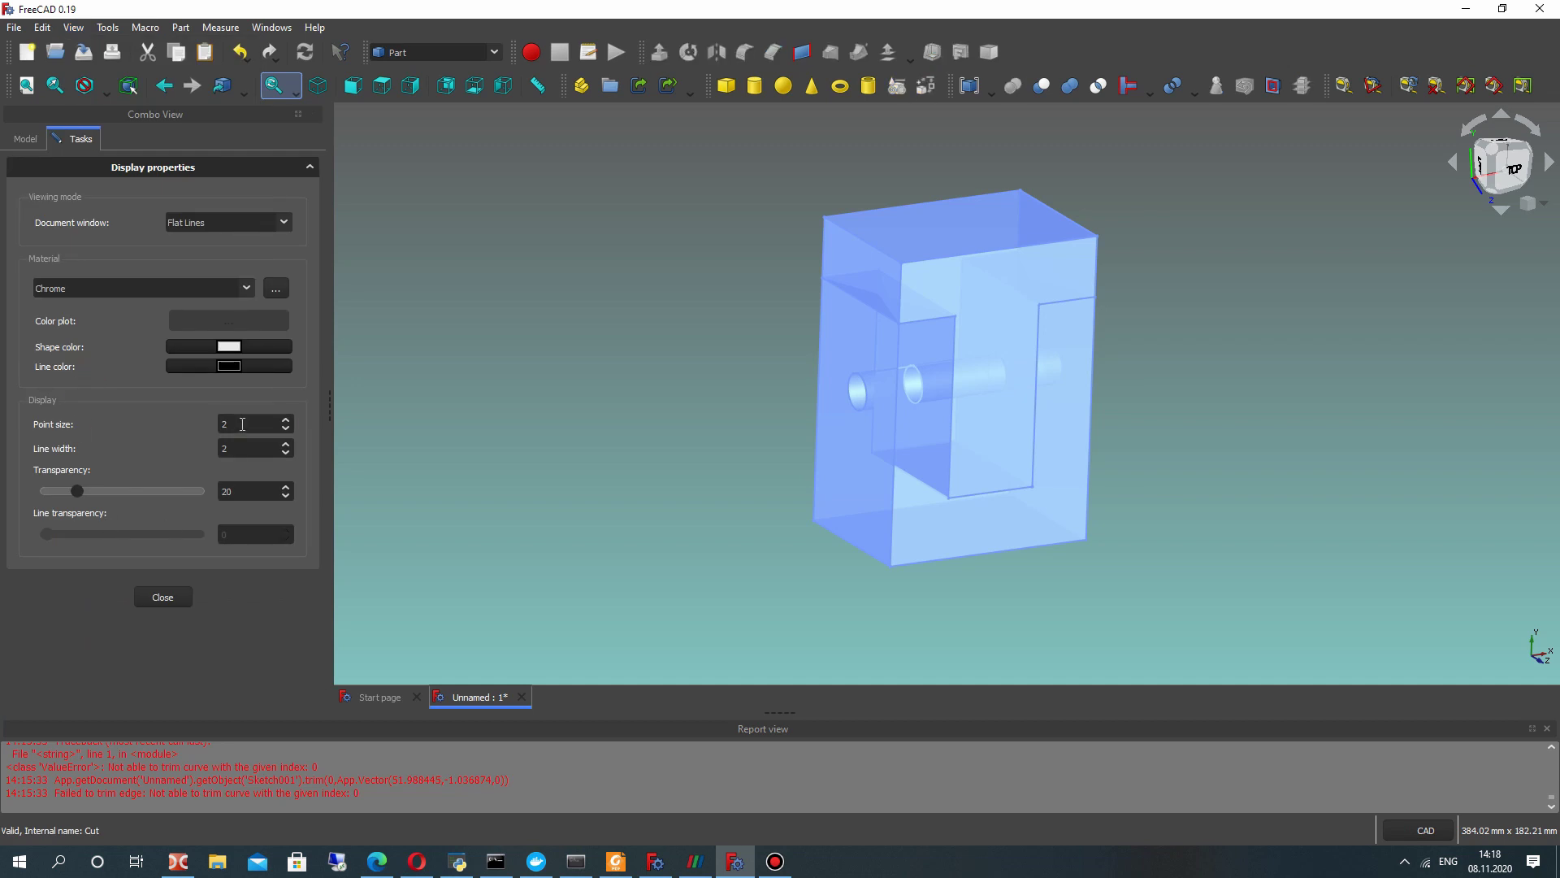
{"action": "type", "text": "1"}
{"action": "key", "text": "Tab"}
{"action": "left_click", "coordinate": [152, 598]}
{"action": "left_click", "coordinate": [569, 382]}
{"action": "middle_click_drag", "start_coordinate": [626, 372], "coordinate": [888, 383]}
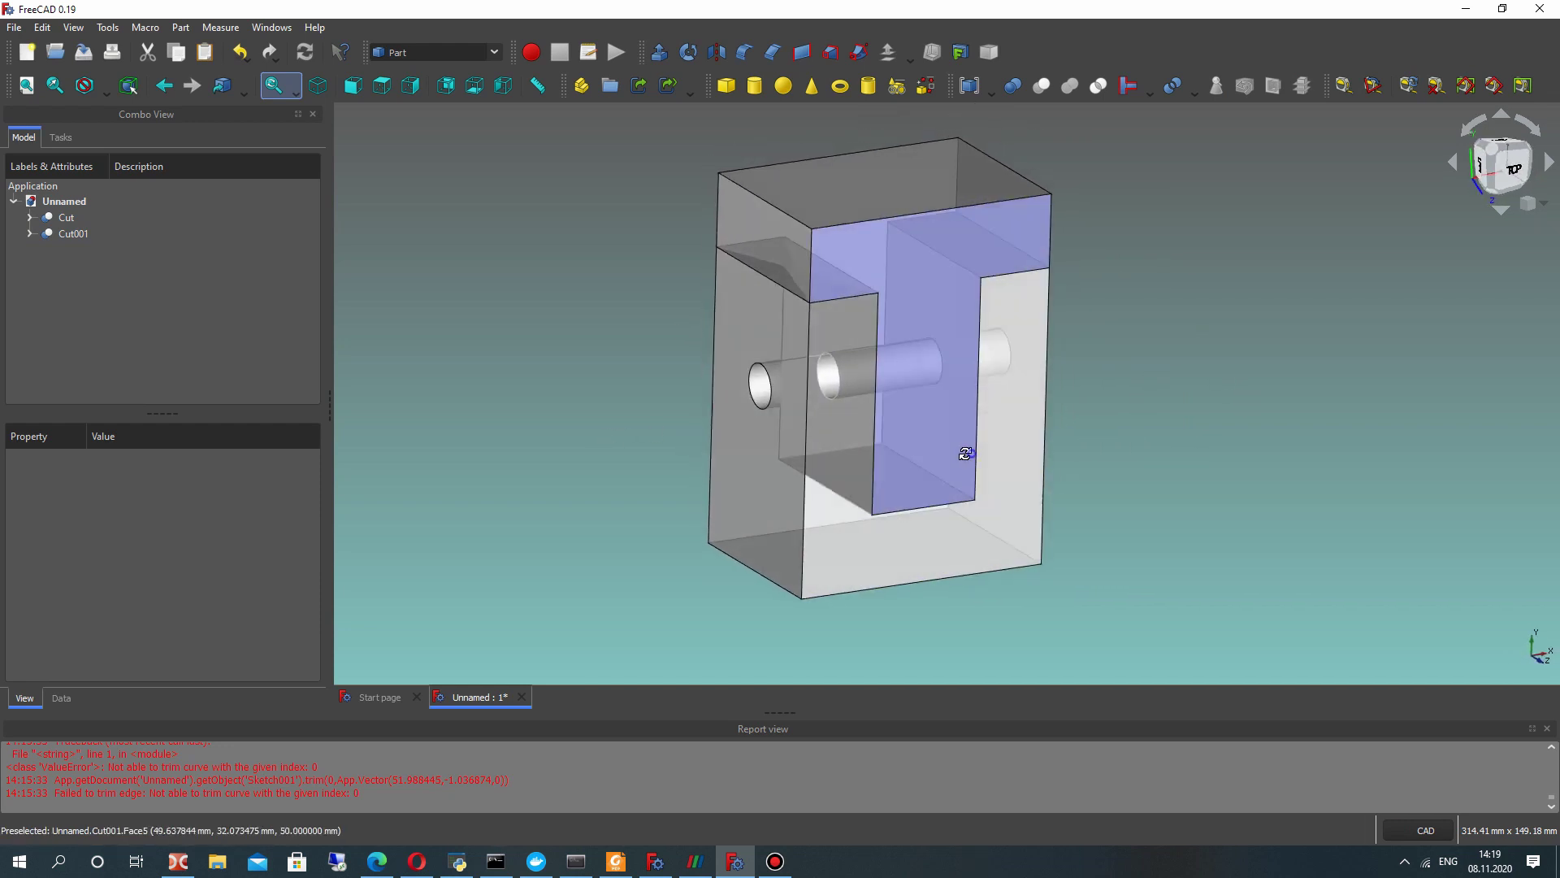
- Attach an ISO4014 hex head screw to the circular hole edge on the U-shaped part's outer side, using the Fasteners workbench
{"action": "left_click", "coordinate": [435, 55]}
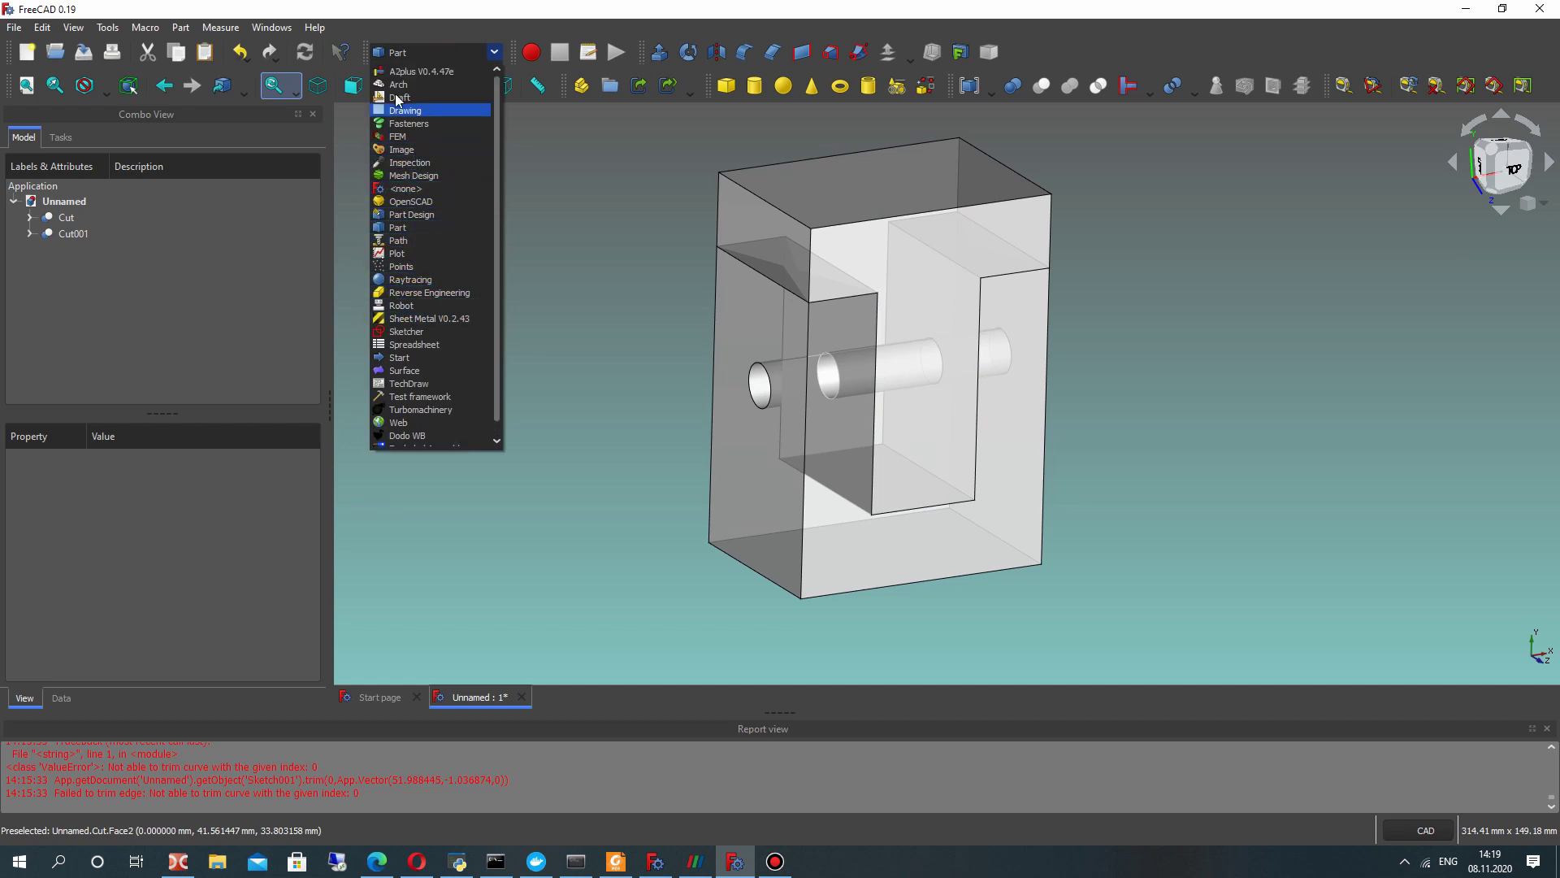
{"action": "left_click", "coordinate": [407, 123]}
{"action": "scroll", "coordinate": [842, 276], "scroll_direction": "down", "scroll_amount": 2}
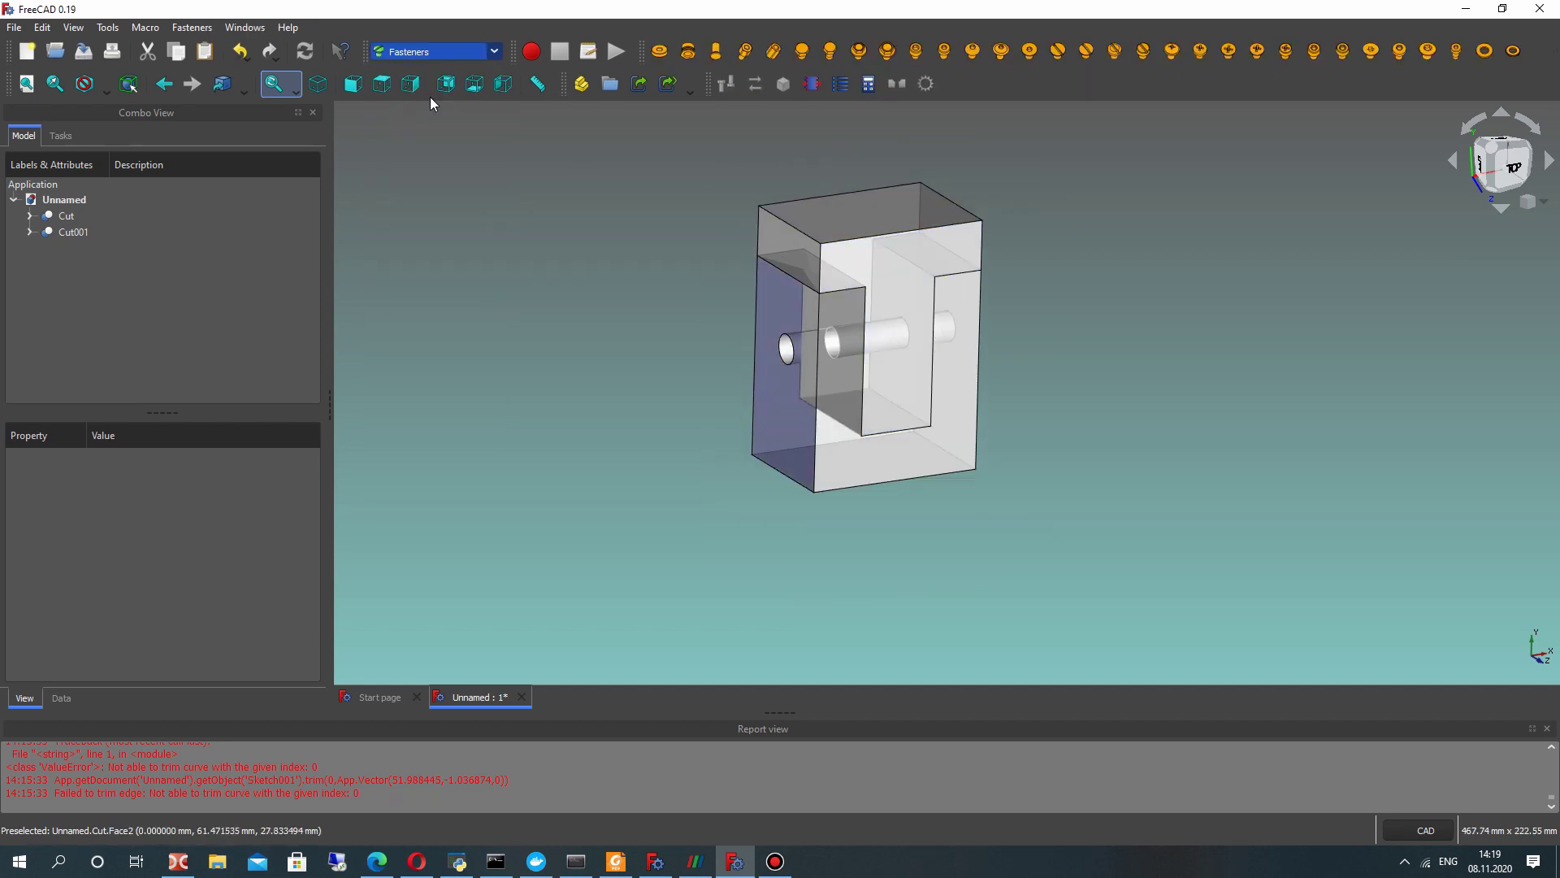
{"action": "left_click", "coordinate": [108, 28]}
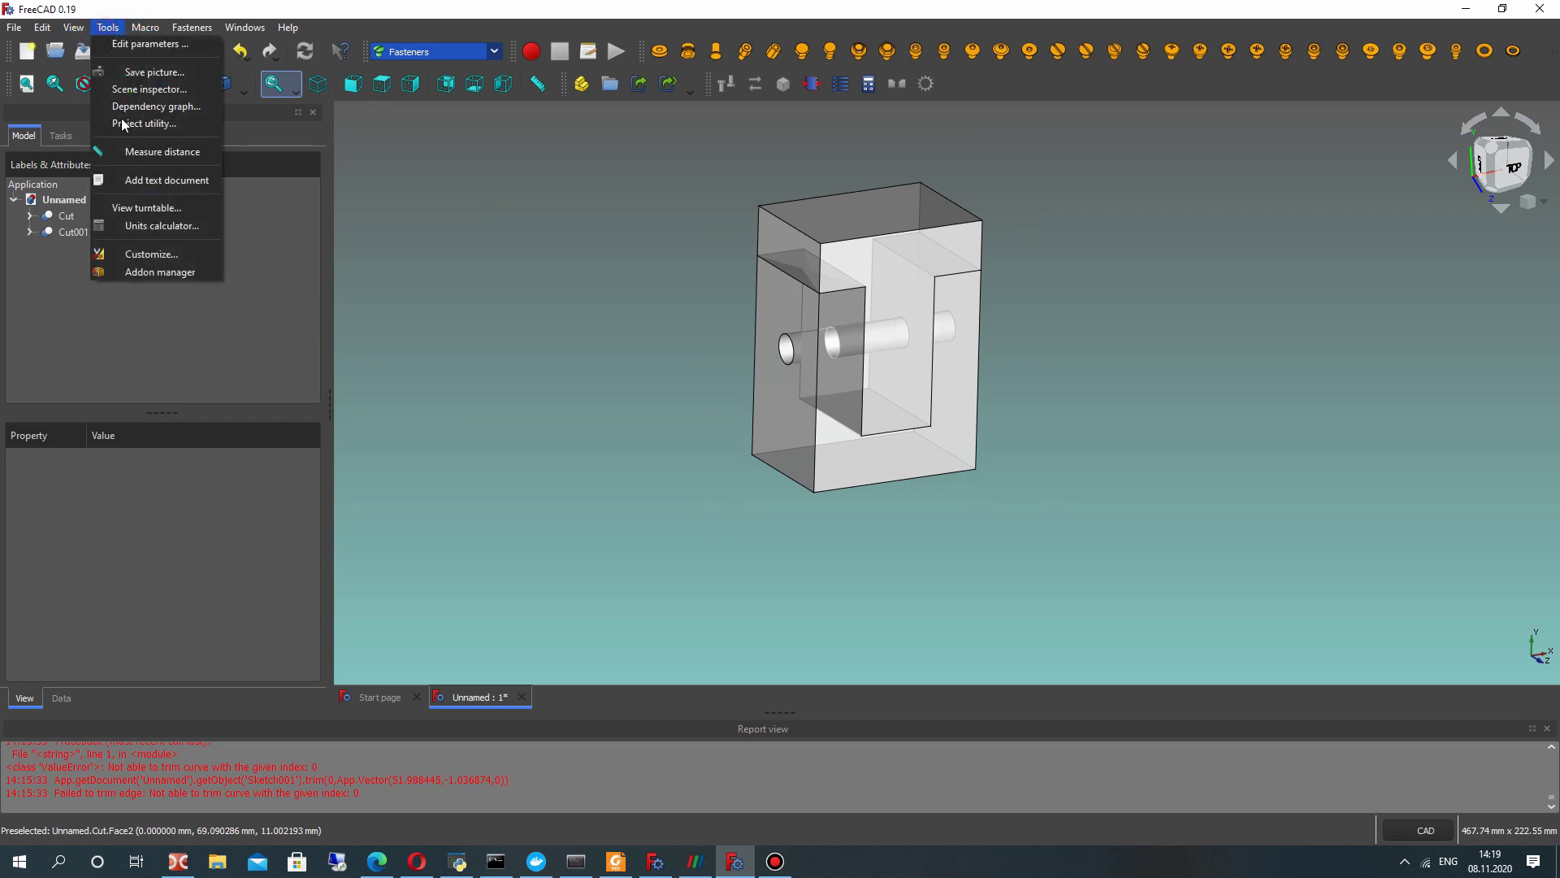
{"action": "left_click", "coordinate": [591, 266]}
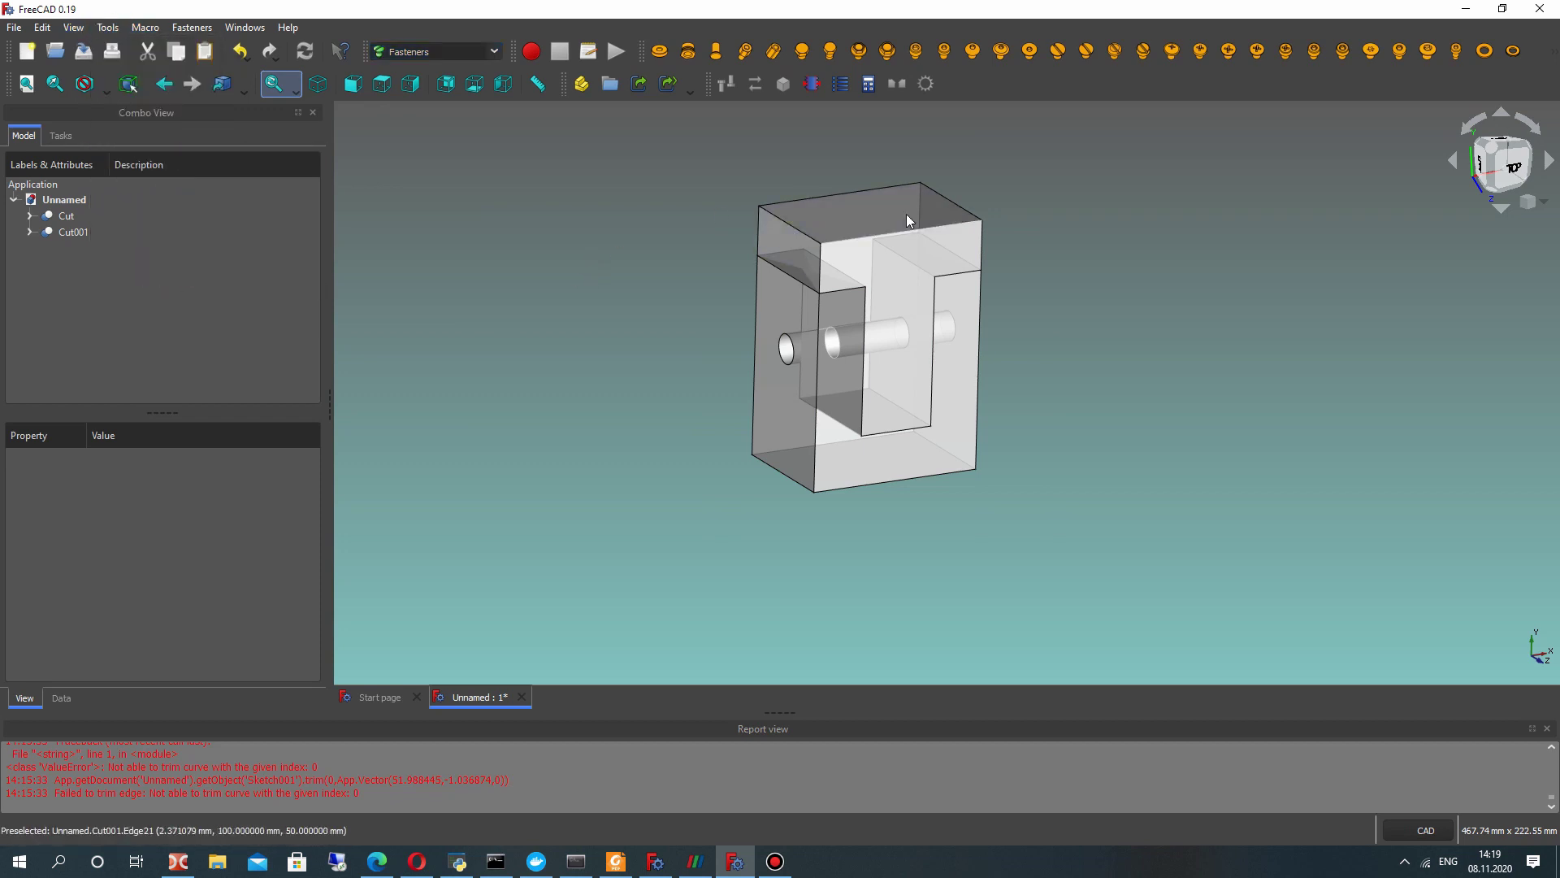
{"action": "scroll", "coordinate": [792, 334], "scroll_direction": "up", "scroll_amount": 2}
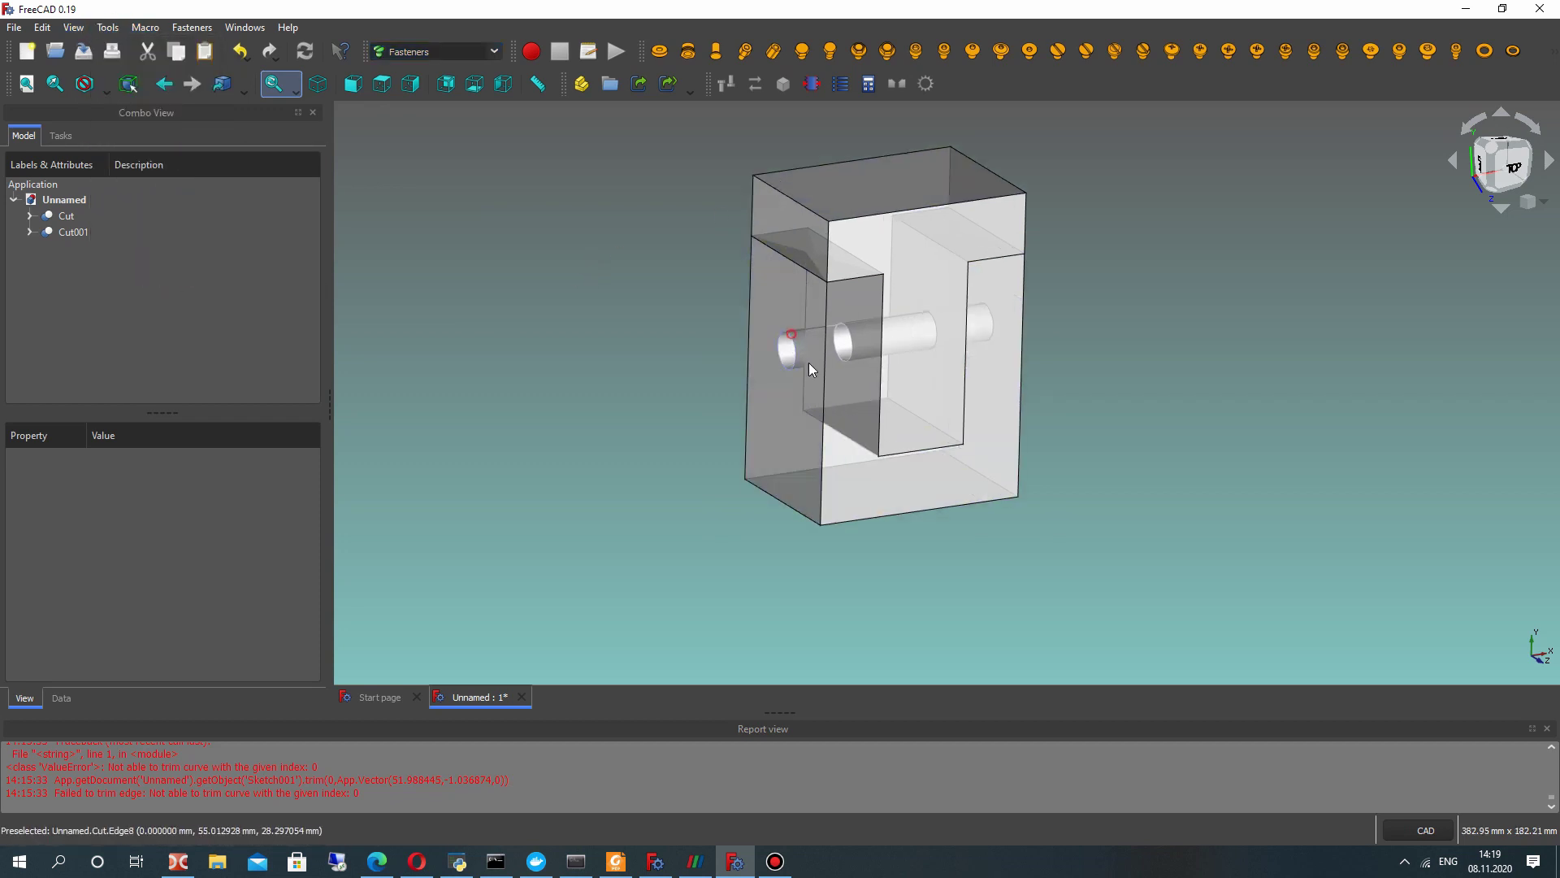
{"action": "left_click", "coordinate": [791, 336]}
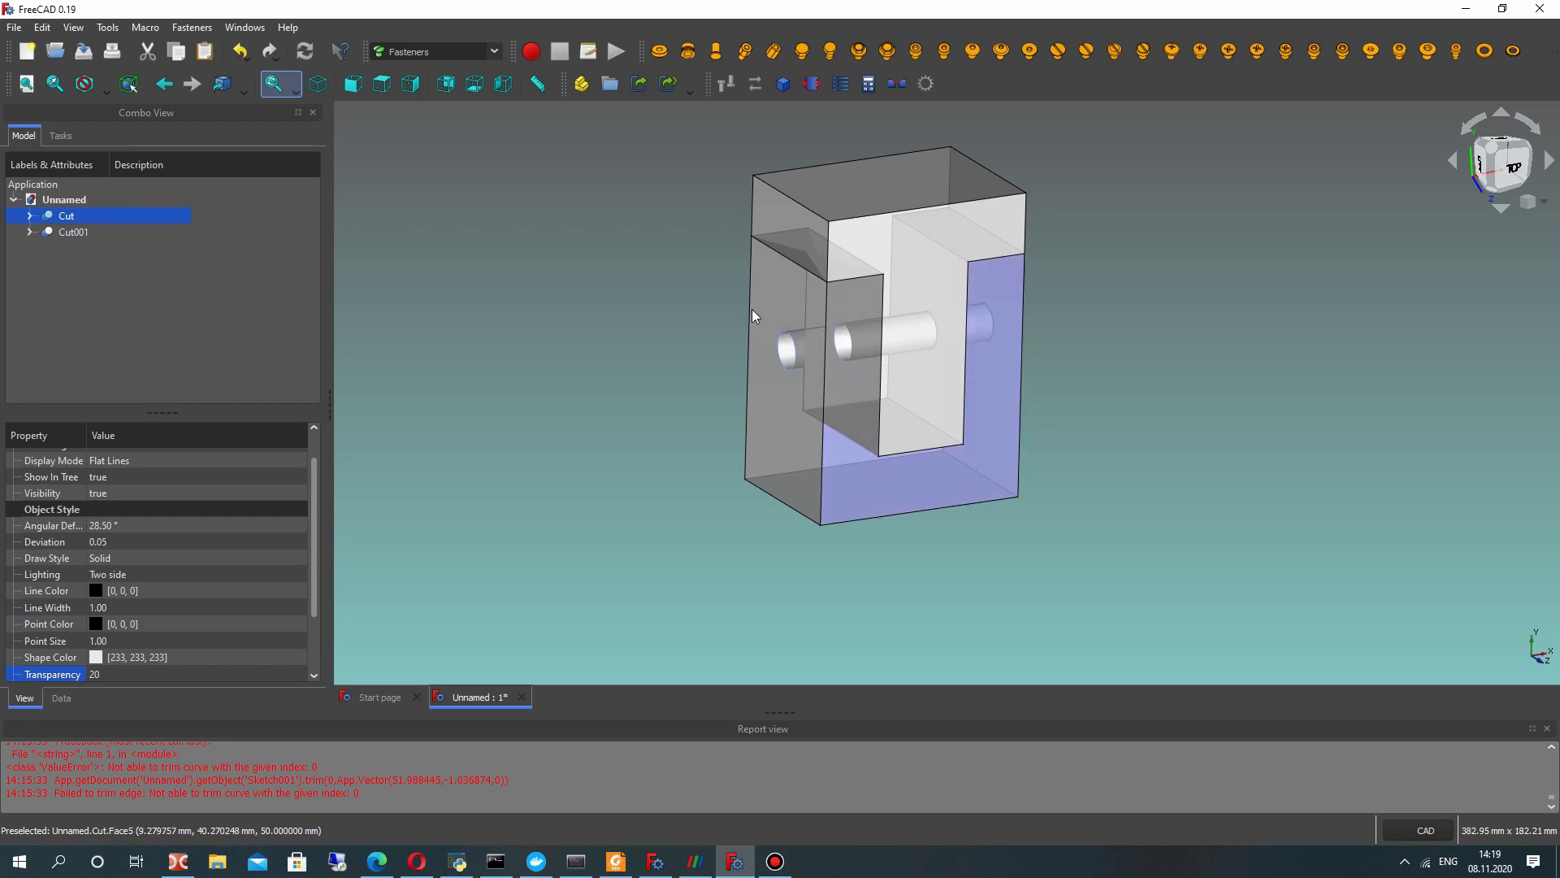
{"action": "left_click", "coordinate": [830, 52]}
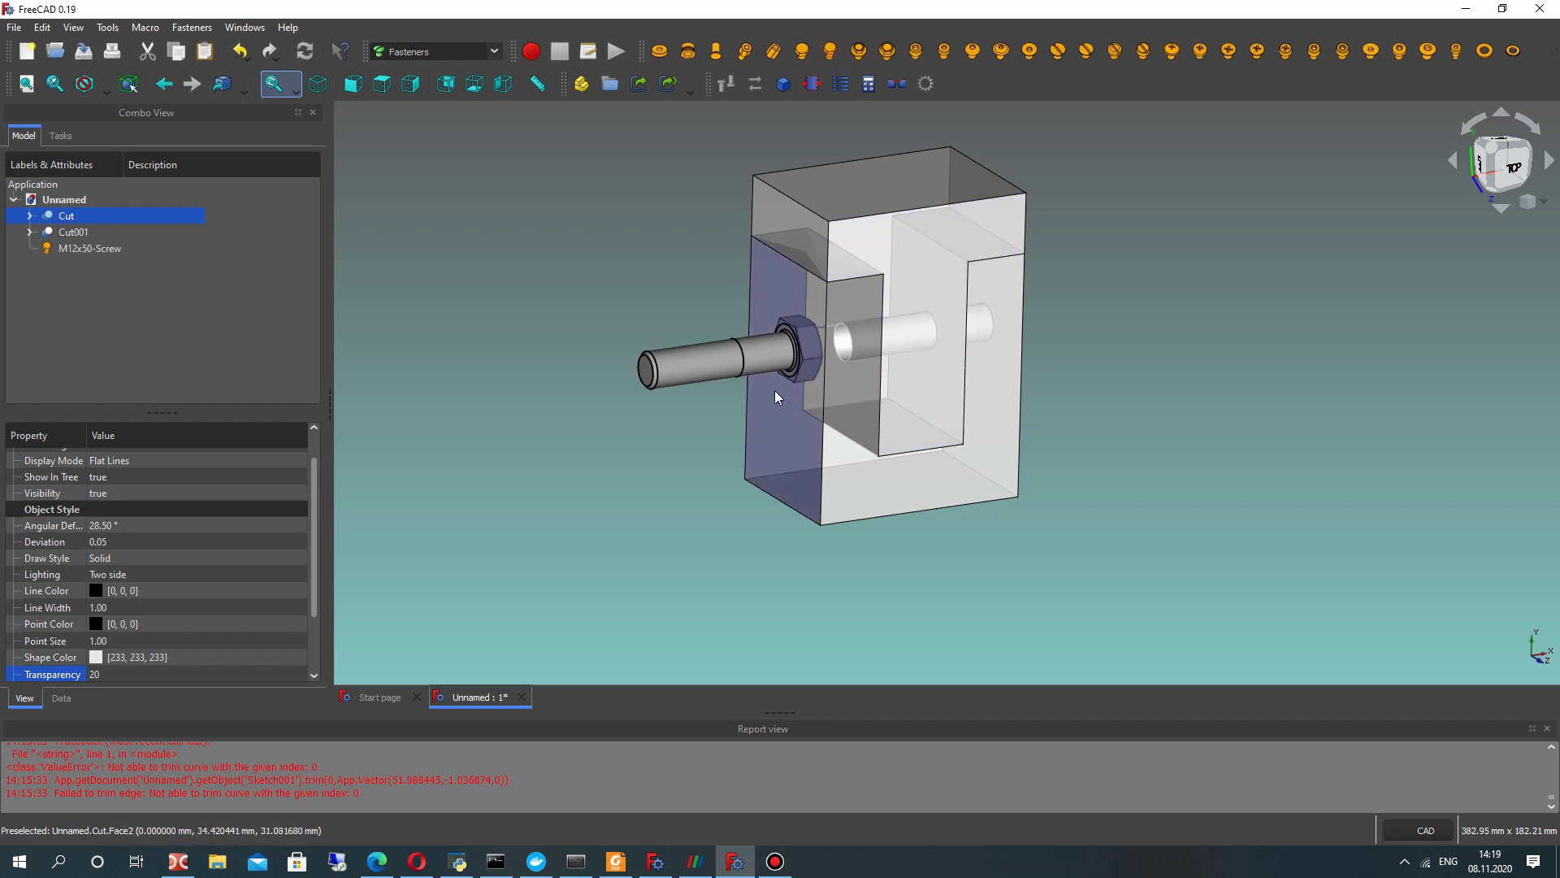
- Invert the hex head screw so its shank runs through the hole and its head sits outside the U-shaped part
{"action": "left_click", "coordinate": [75, 249]}
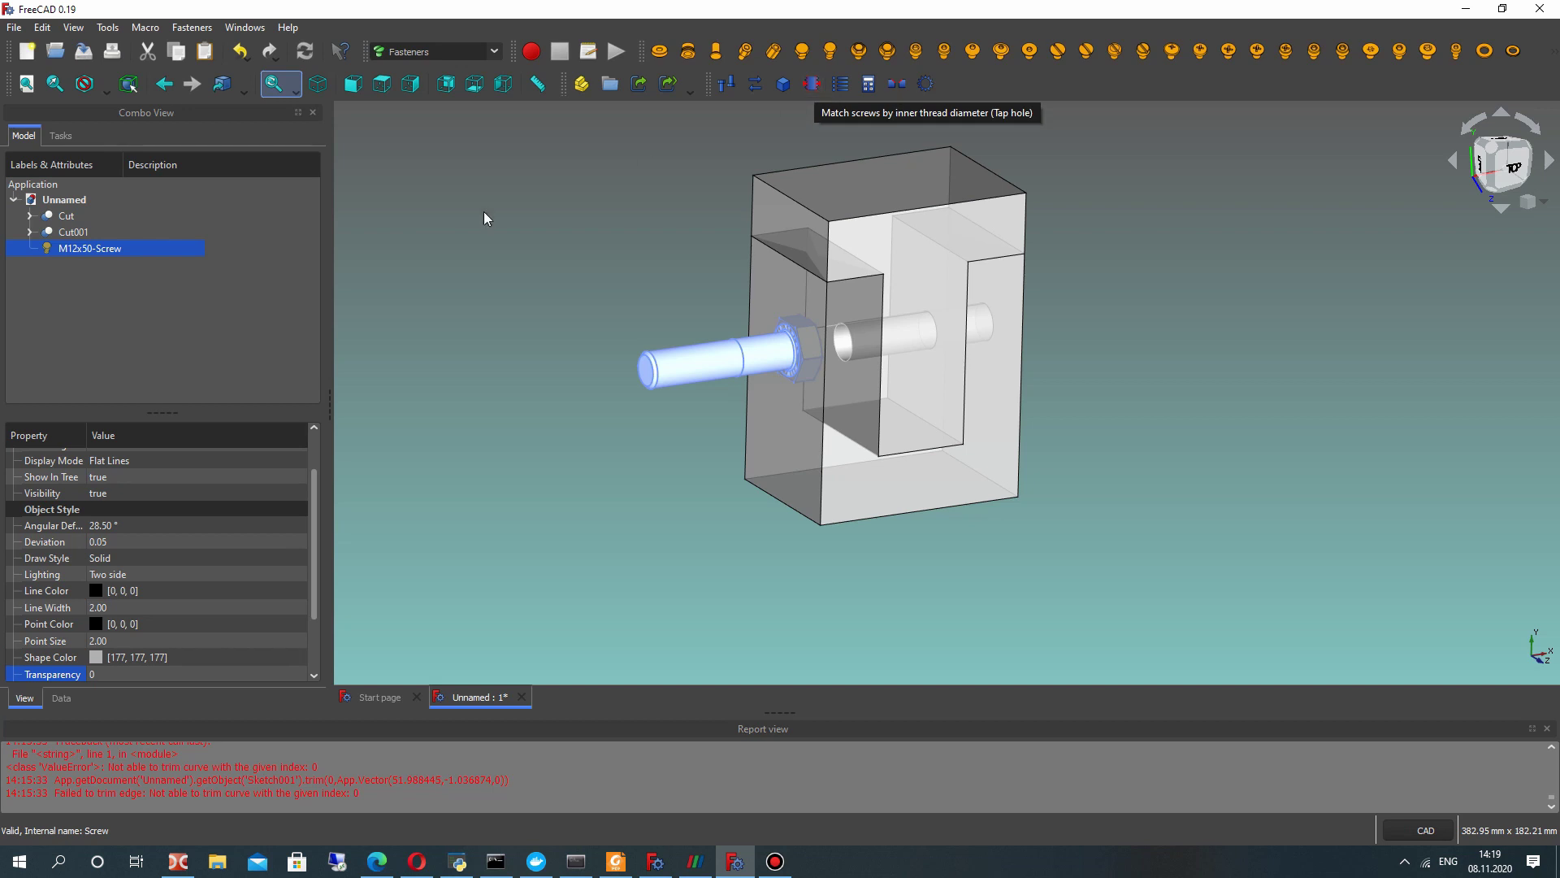
{"action": "middle_click_drag", "start_coordinate": [768, 335], "coordinate": [805, 357]}
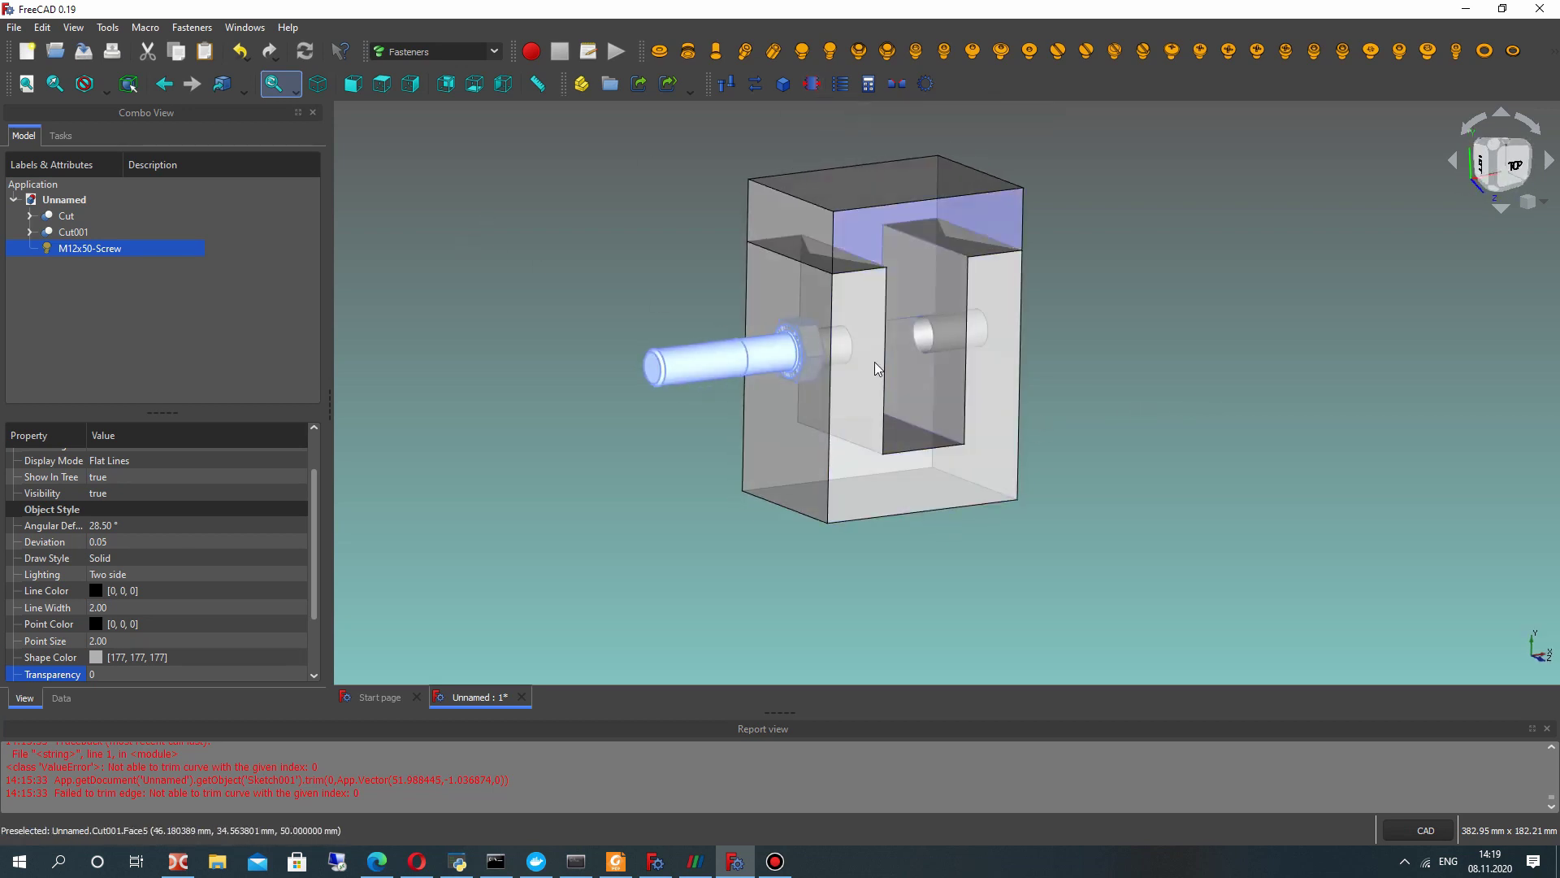
{"action": "scroll", "coordinate": [802, 352], "scroll_direction": "up", "scroll_amount": 3}
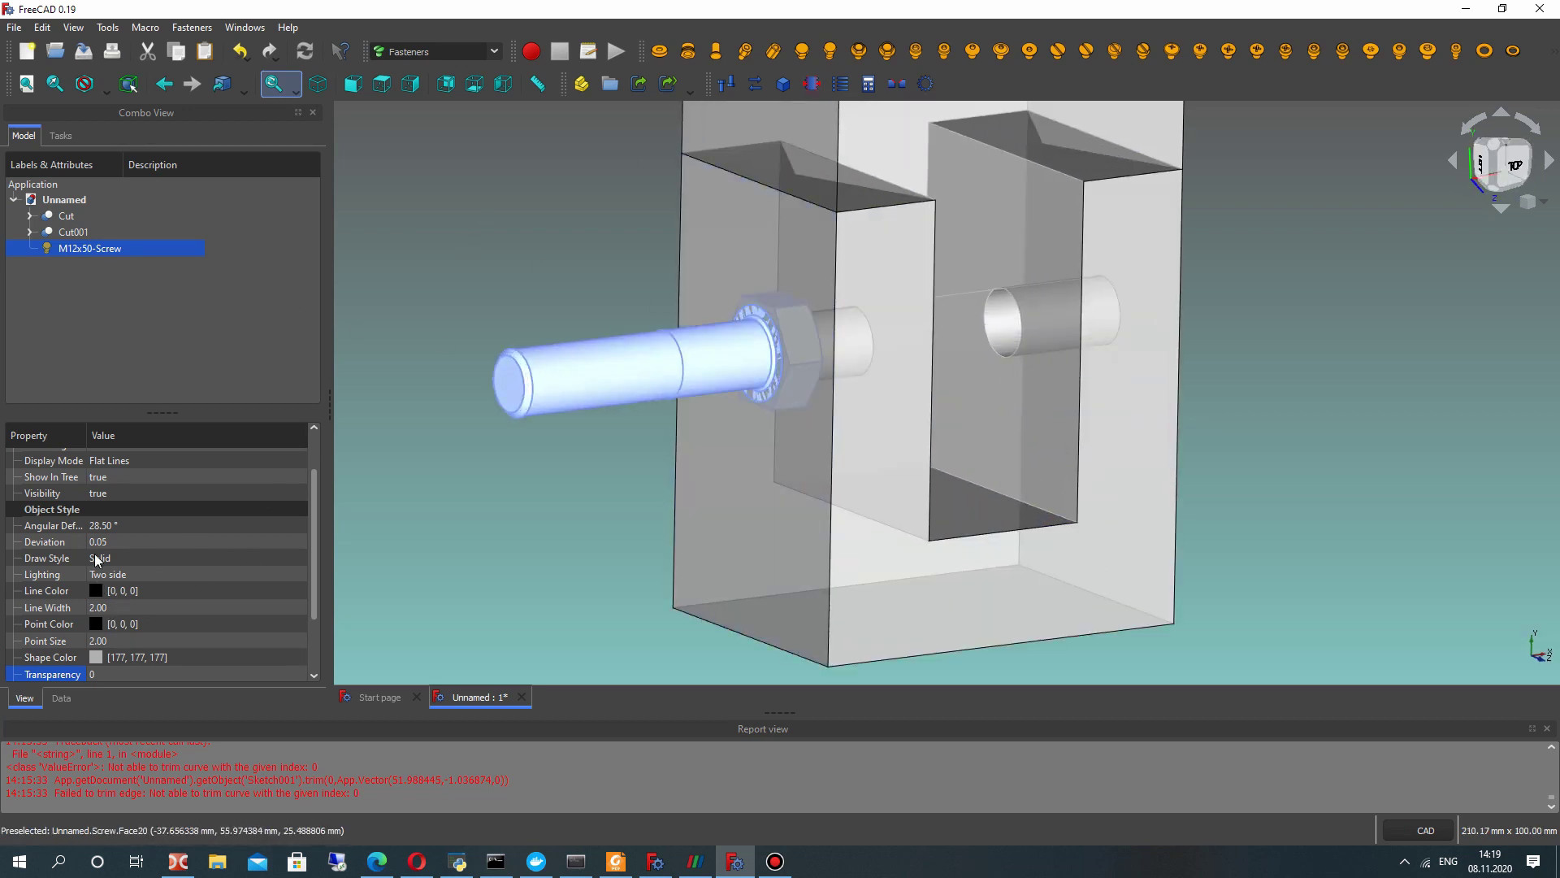
{"action": "scroll", "coordinate": [95, 554], "scroll_direction": "down", "scroll_amount": 2}
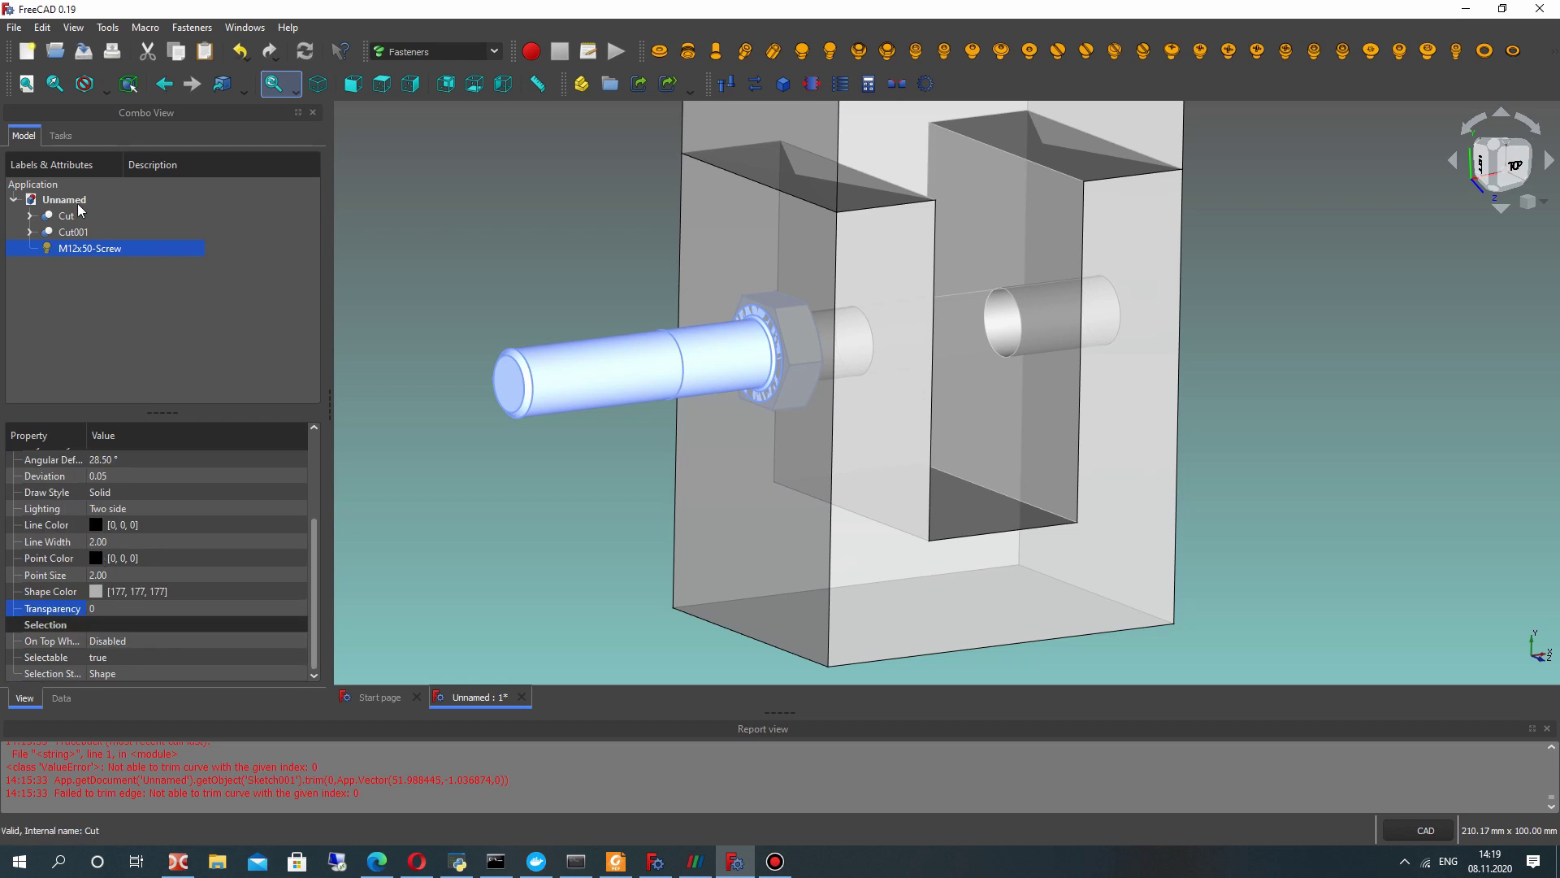
{"action": "scroll", "coordinate": [72, 432], "scroll_direction": "up", "scroll_amount": 1}
{"action": "left_click", "coordinate": [65, 700]}
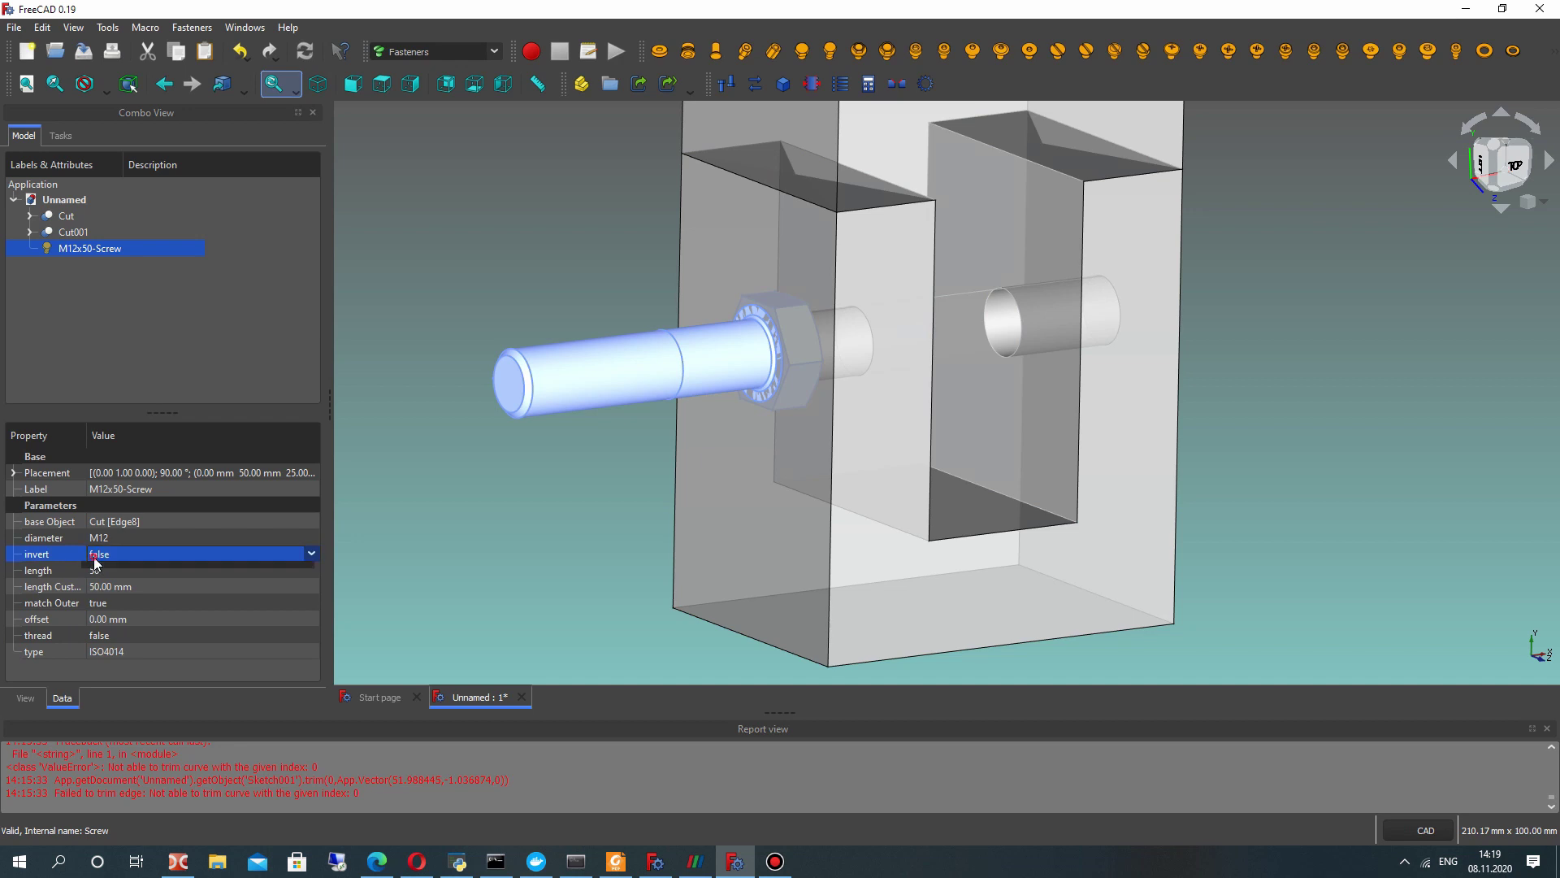
{"action": "left_click", "coordinate": [98, 586]}
{"action": "left_click", "coordinate": [642, 475]}
{"action": "middle_click_drag", "start_coordinate": [1214, 448], "coordinate": [772, 409]}
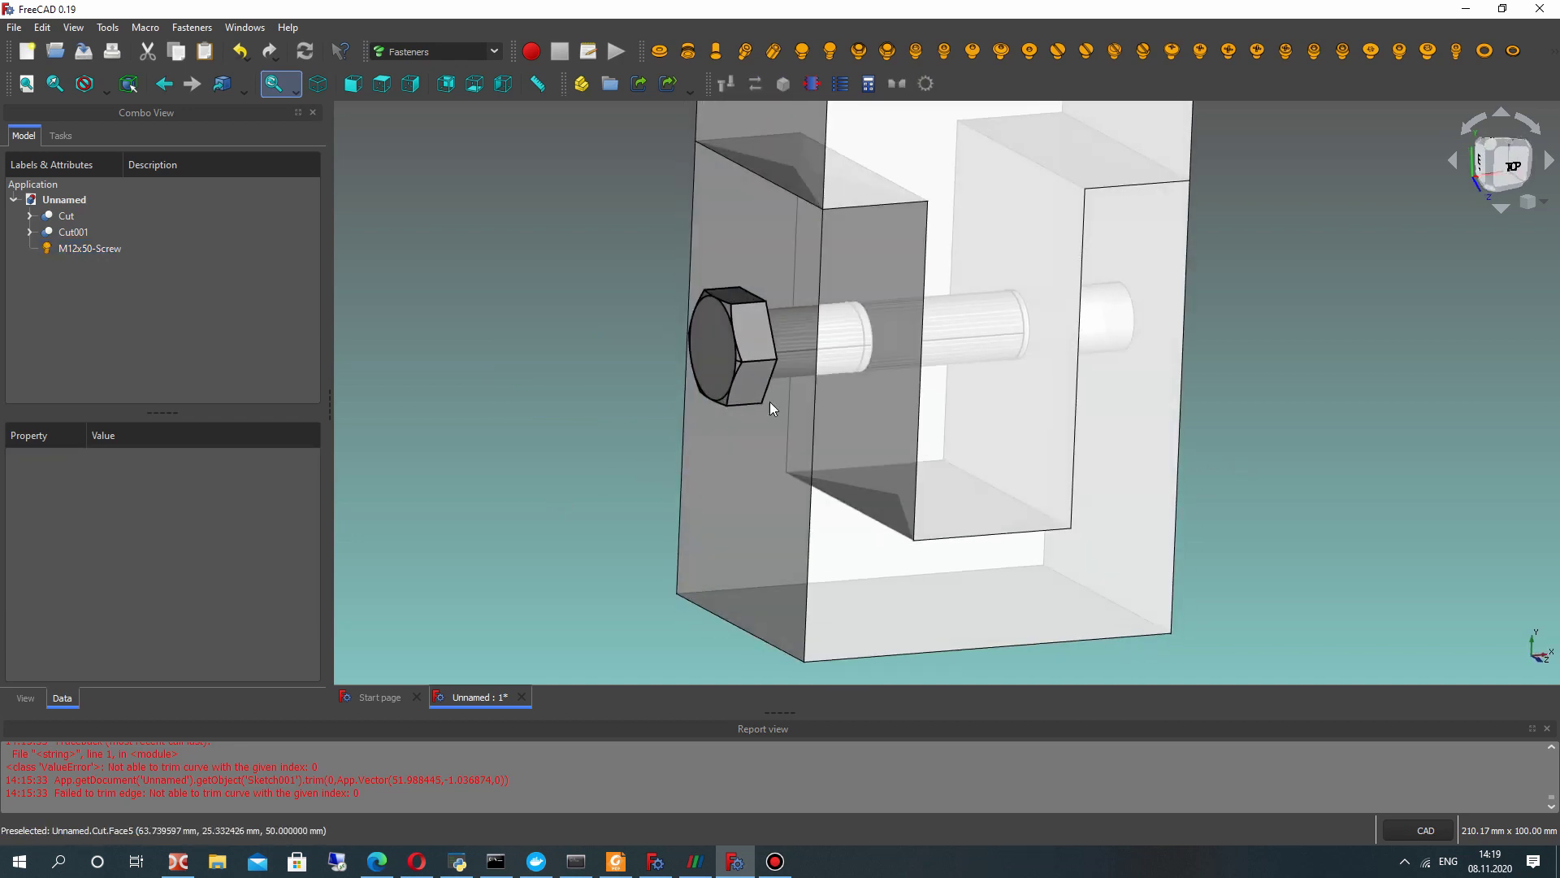
- Enable the modelled thread on the hex head screw by setting its thread property to true
{"action": "left_click", "coordinate": [87, 248]}
{"action": "left_click", "coordinate": [97, 634]}
{"action": "left_click", "coordinate": [97, 635]}
{"action": "left_click", "coordinate": [102, 666]}
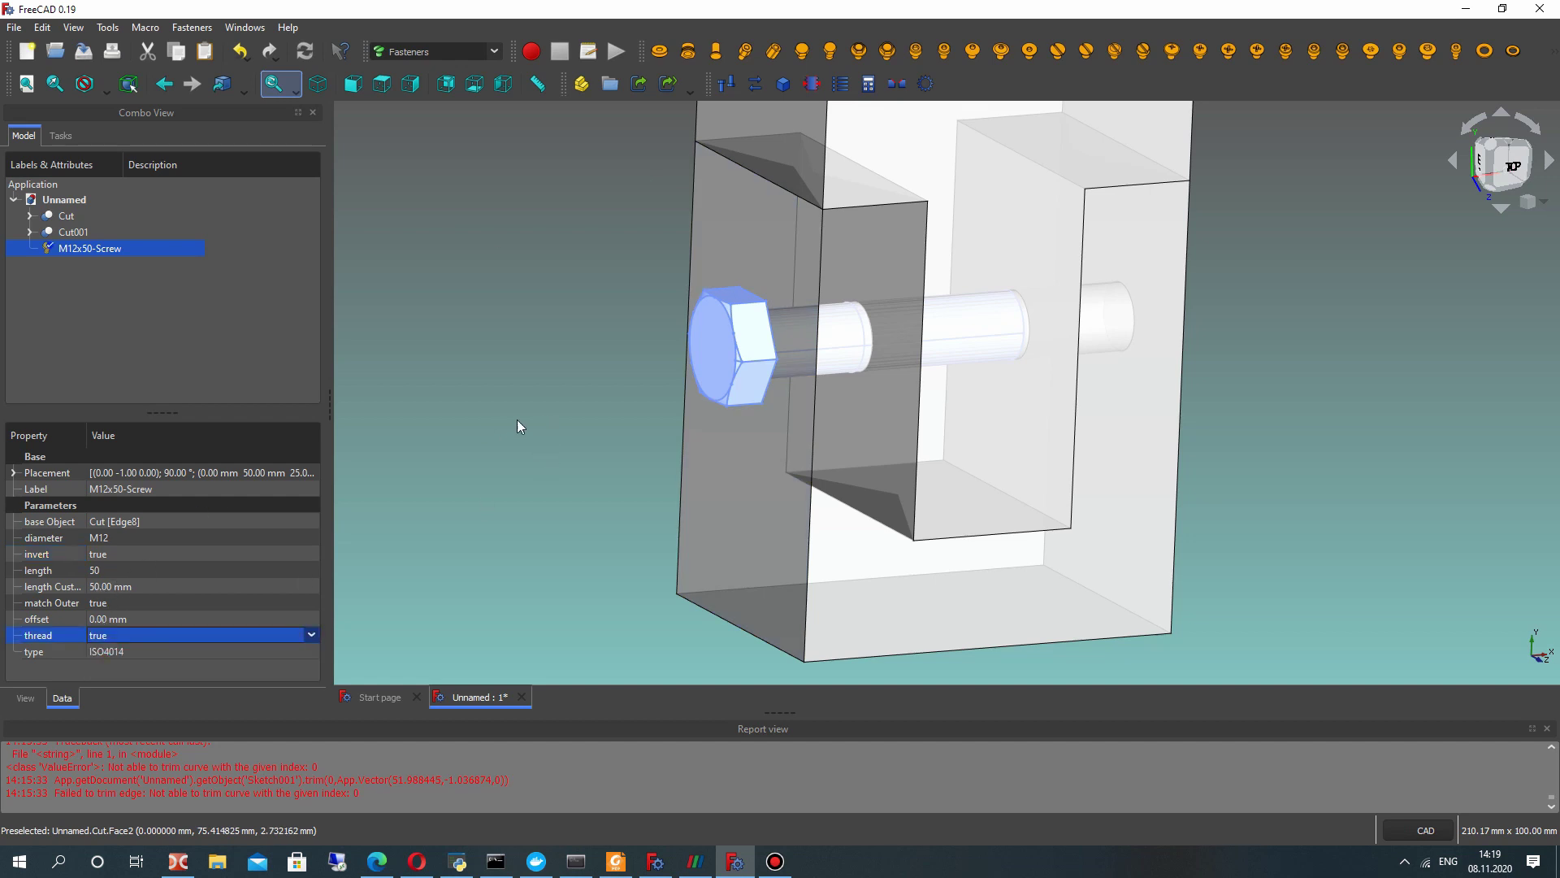
{"action": "left_click", "coordinate": [1259, 426]}
- Set the hex head screw's custom length to 100 mm, then shorten it to 80 mm
{"action": "middle_click_drag", "start_coordinate": [1276, 418], "coordinate": [804, 404]}
{"action": "scroll", "coordinate": [1040, 297], "scroll_direction": "up", "scroll_amount": 8}
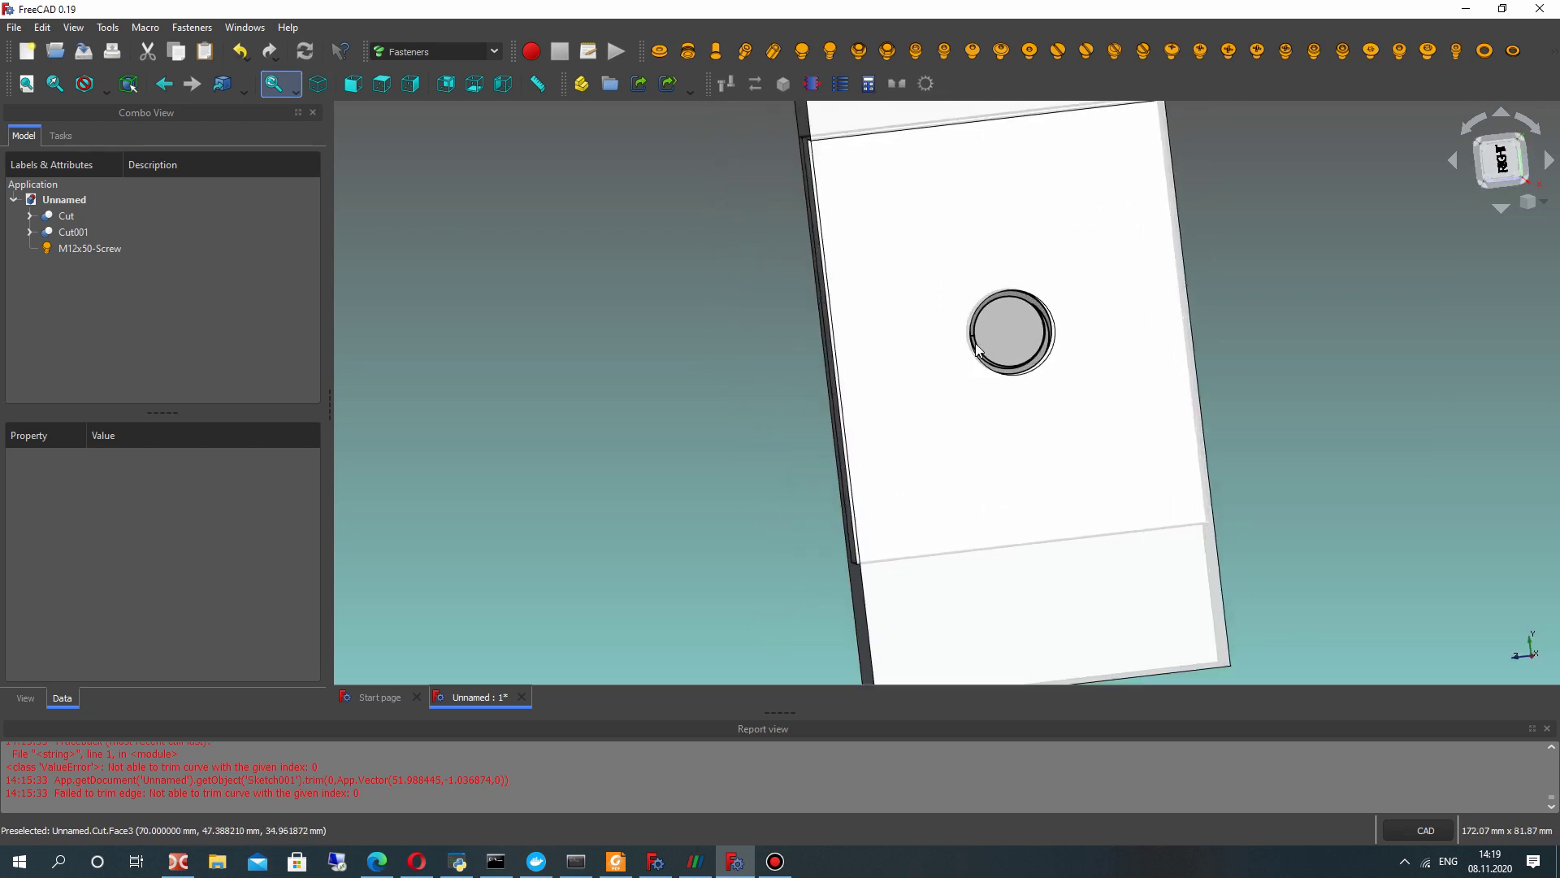
{"action": "middle_click_drag", "start_coordinate": [1040, 298], "coordinate": [791, 463]}
{"action": "scroll", "coordinate": [711, 366], "scroll_direction": "down", "scroll_amount": 8}
{"action": "key", "text": "0"}
{"action": "scroll", "coordinate": [973, 421], "scroll_direction": "down", "scroll_amount": 2}
{"action": "left_click", "coordinate": [89, 248]}
{"action": "left_click", "coordinate": [113, 579]}
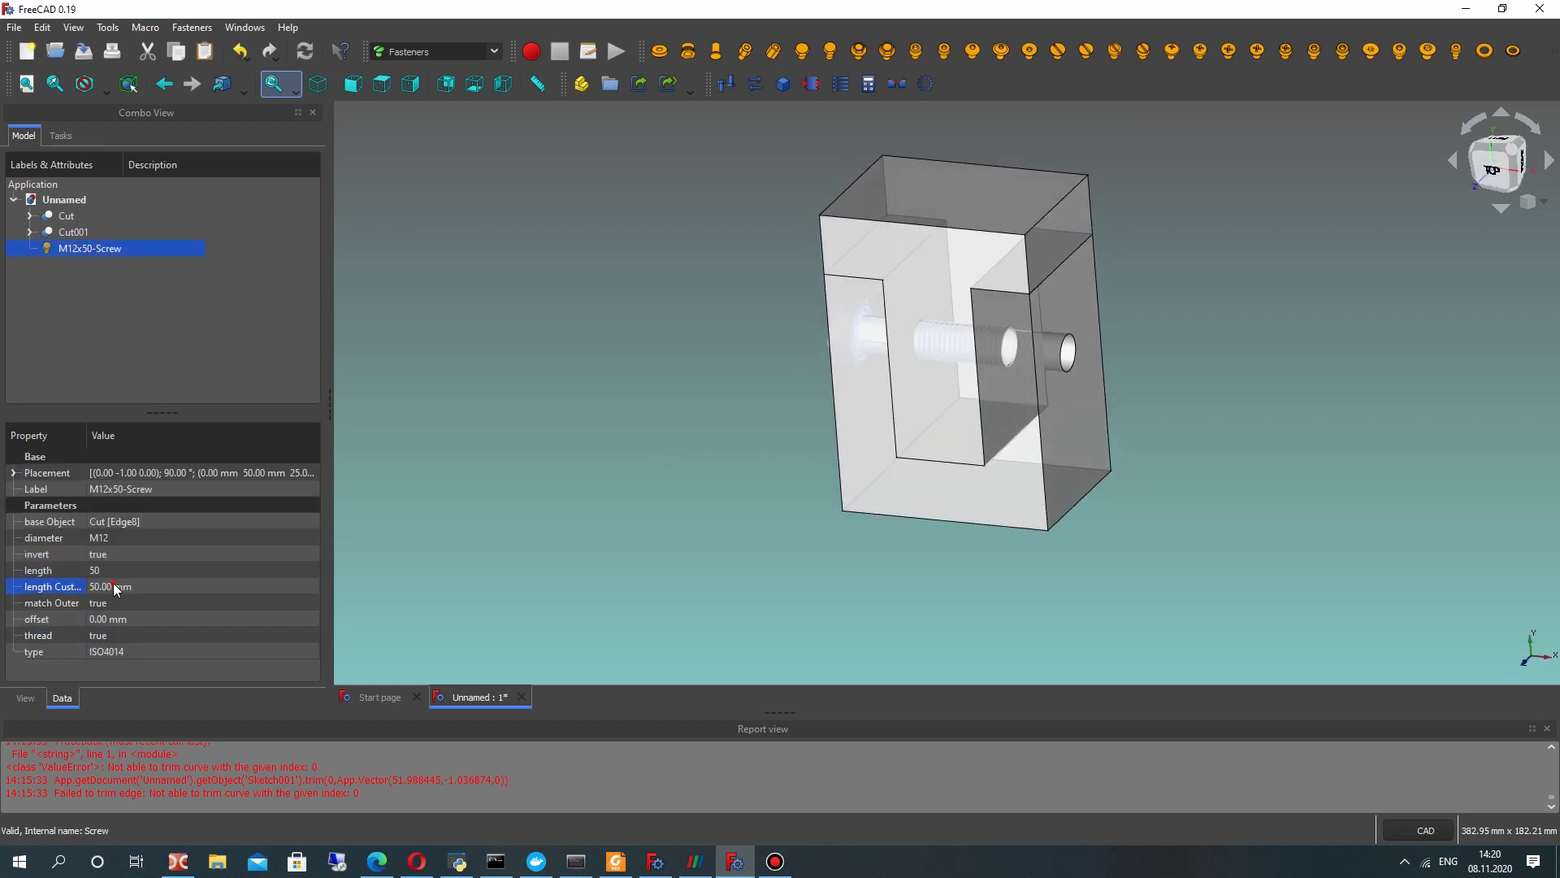
{"action": "type", "text": "10"}
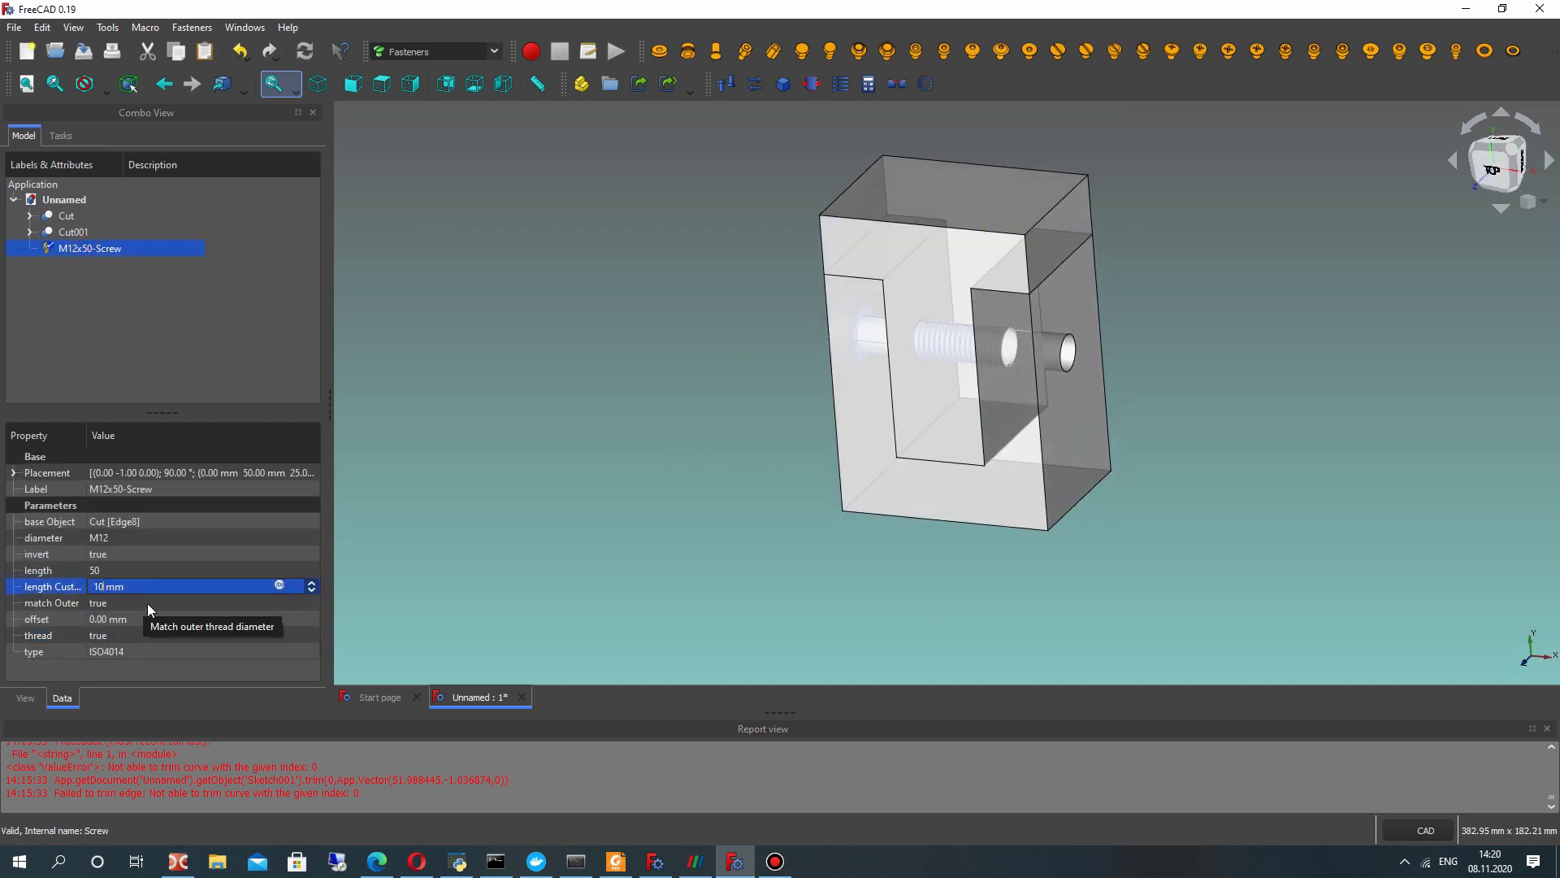
{"action": "type", "text": "0"}
{"action": "left_click", "coordinate": [624, 281]}
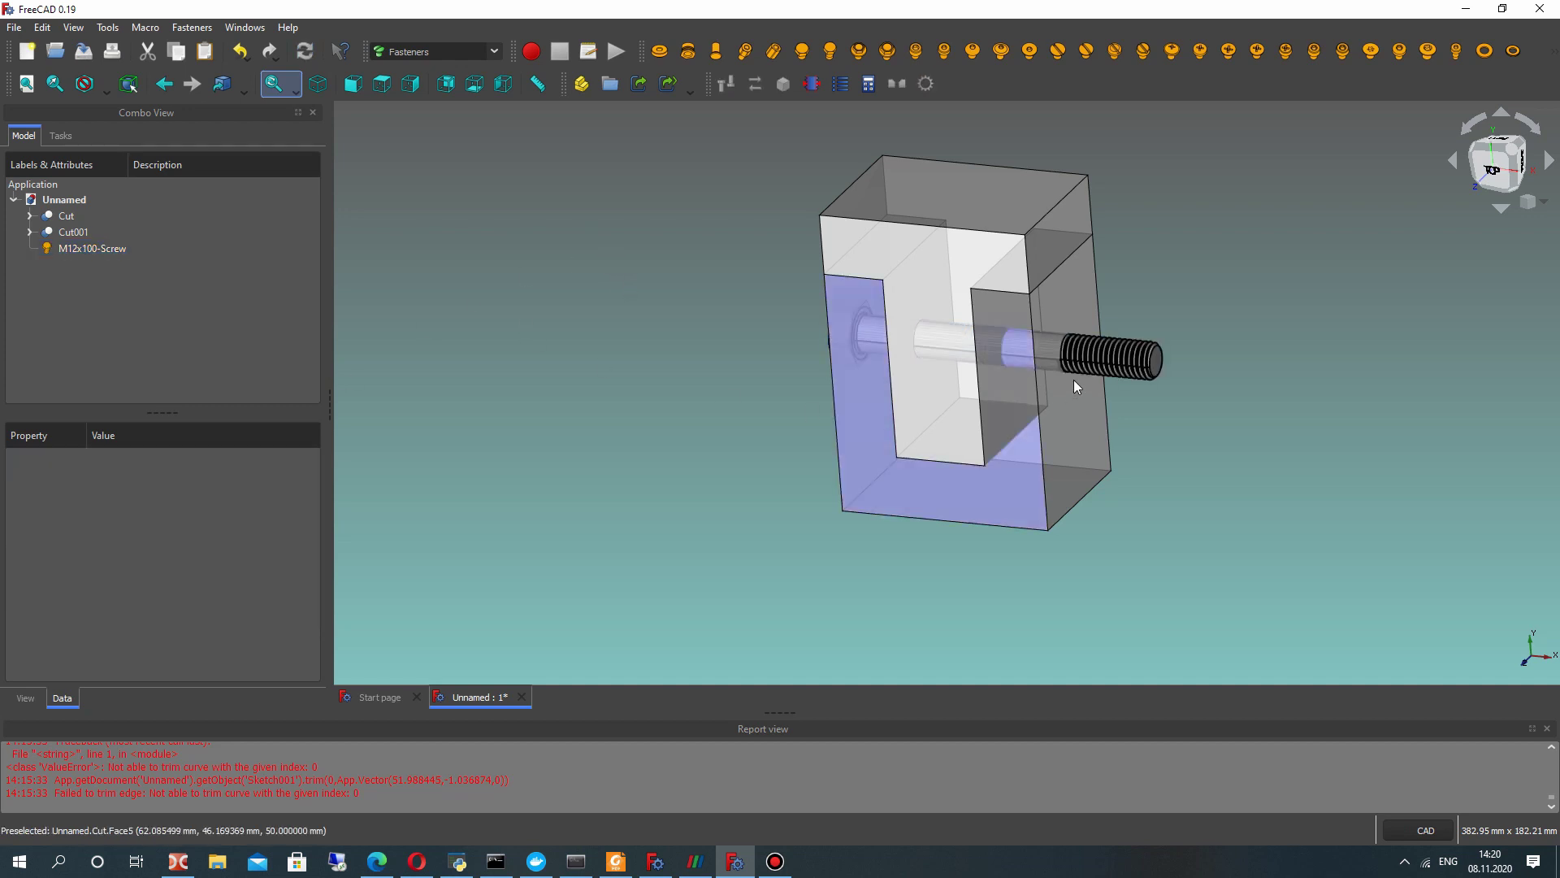
{"action": "left_click", "coordinate": [97, 248]}
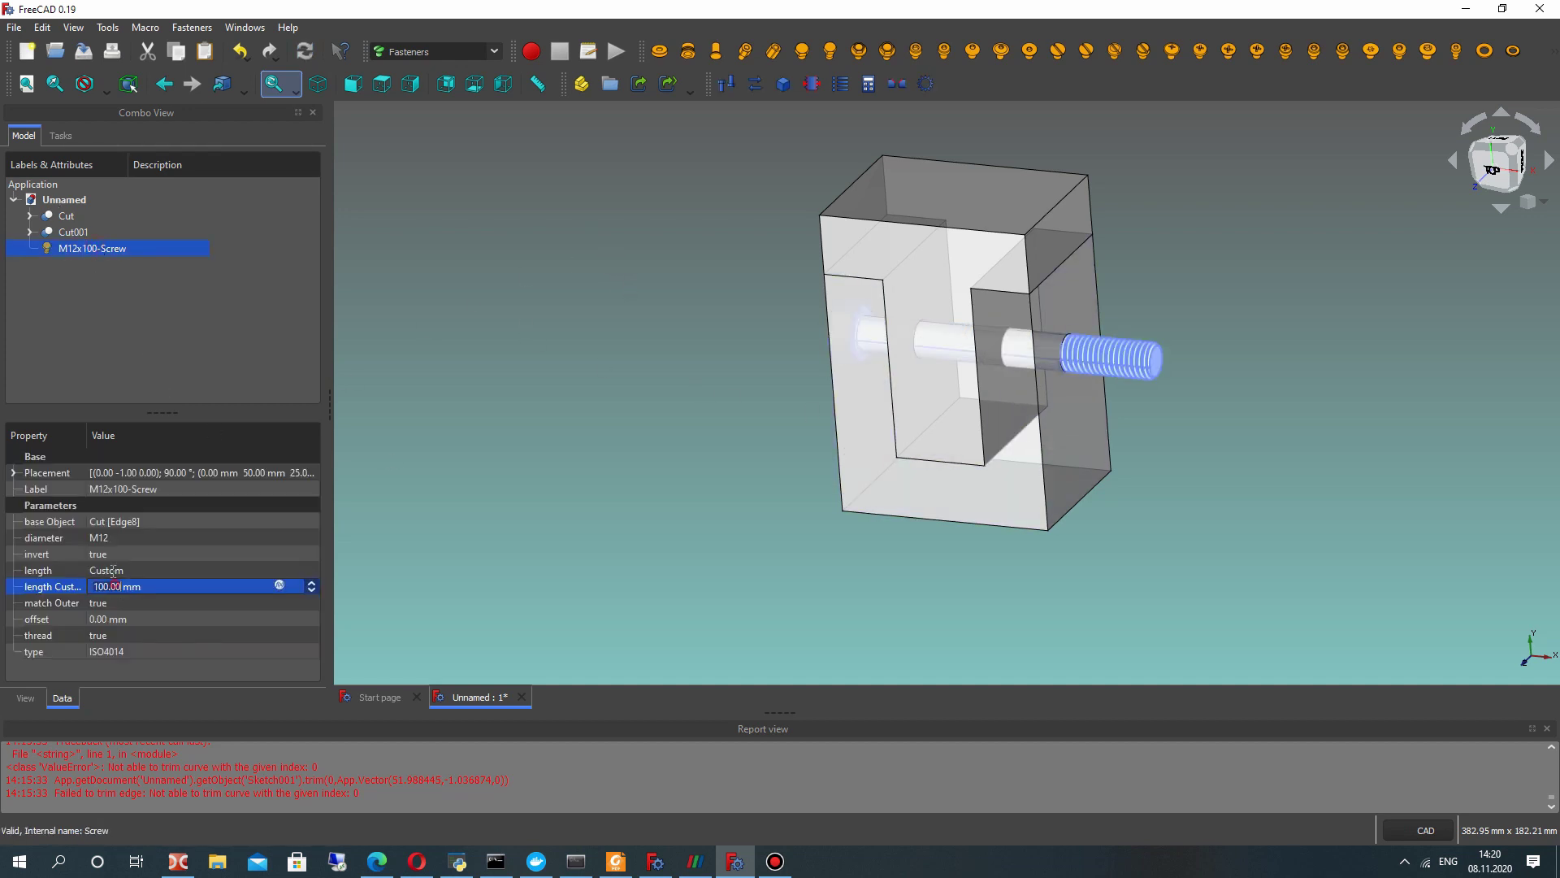
{"action": "left_click", "coordinate": [697, 412]}
- Set the hex head screw's custom length to 90 mm
{"action": "left_click", "coordinate": [88, 247]}
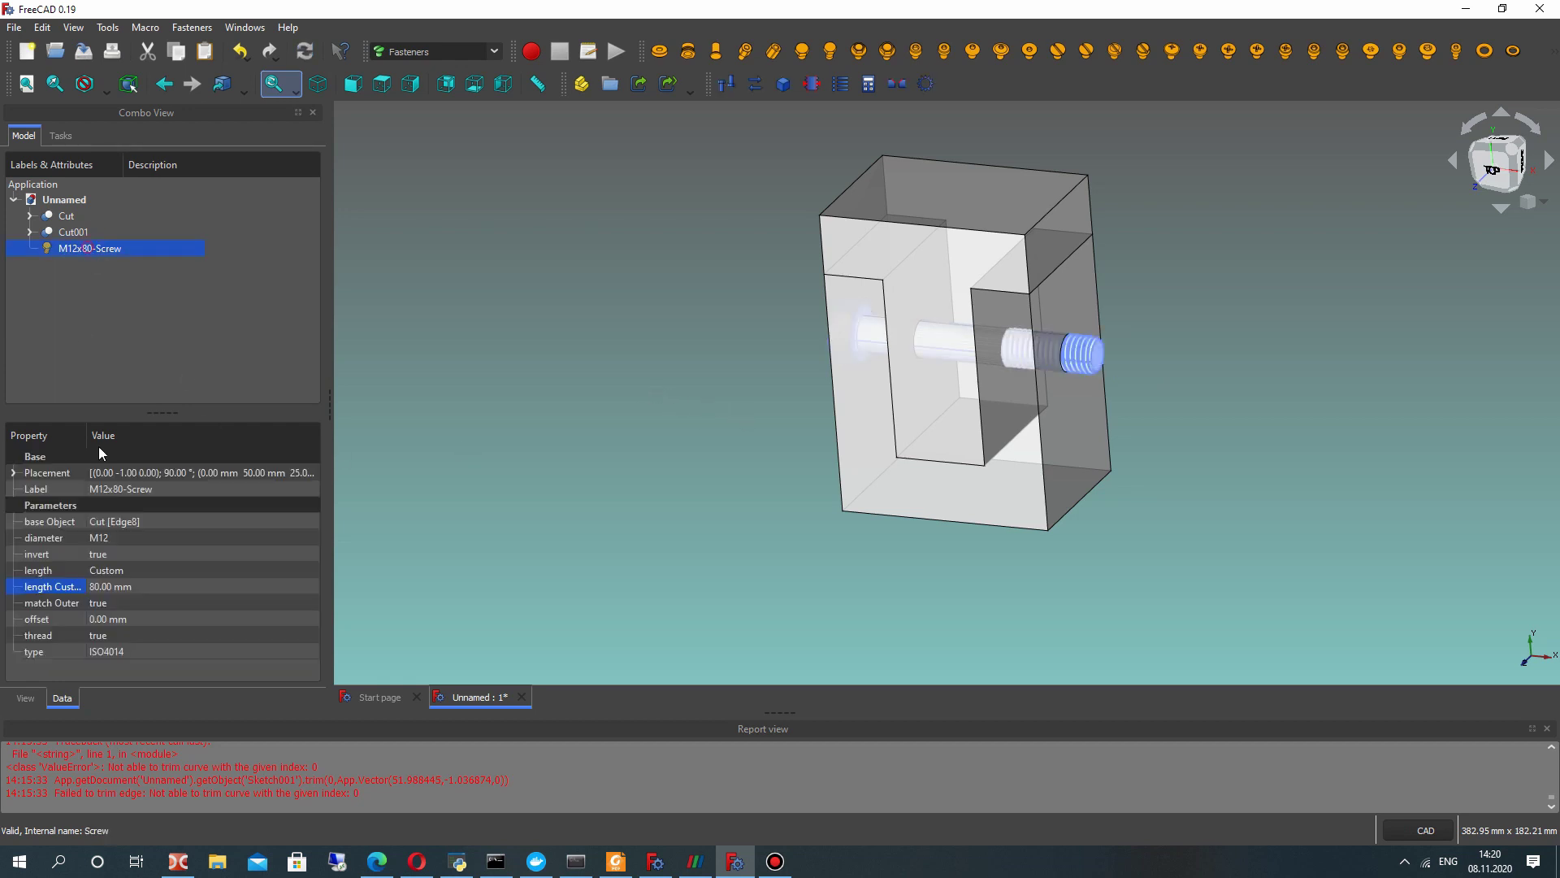
{"action": "type", "text": "90"}
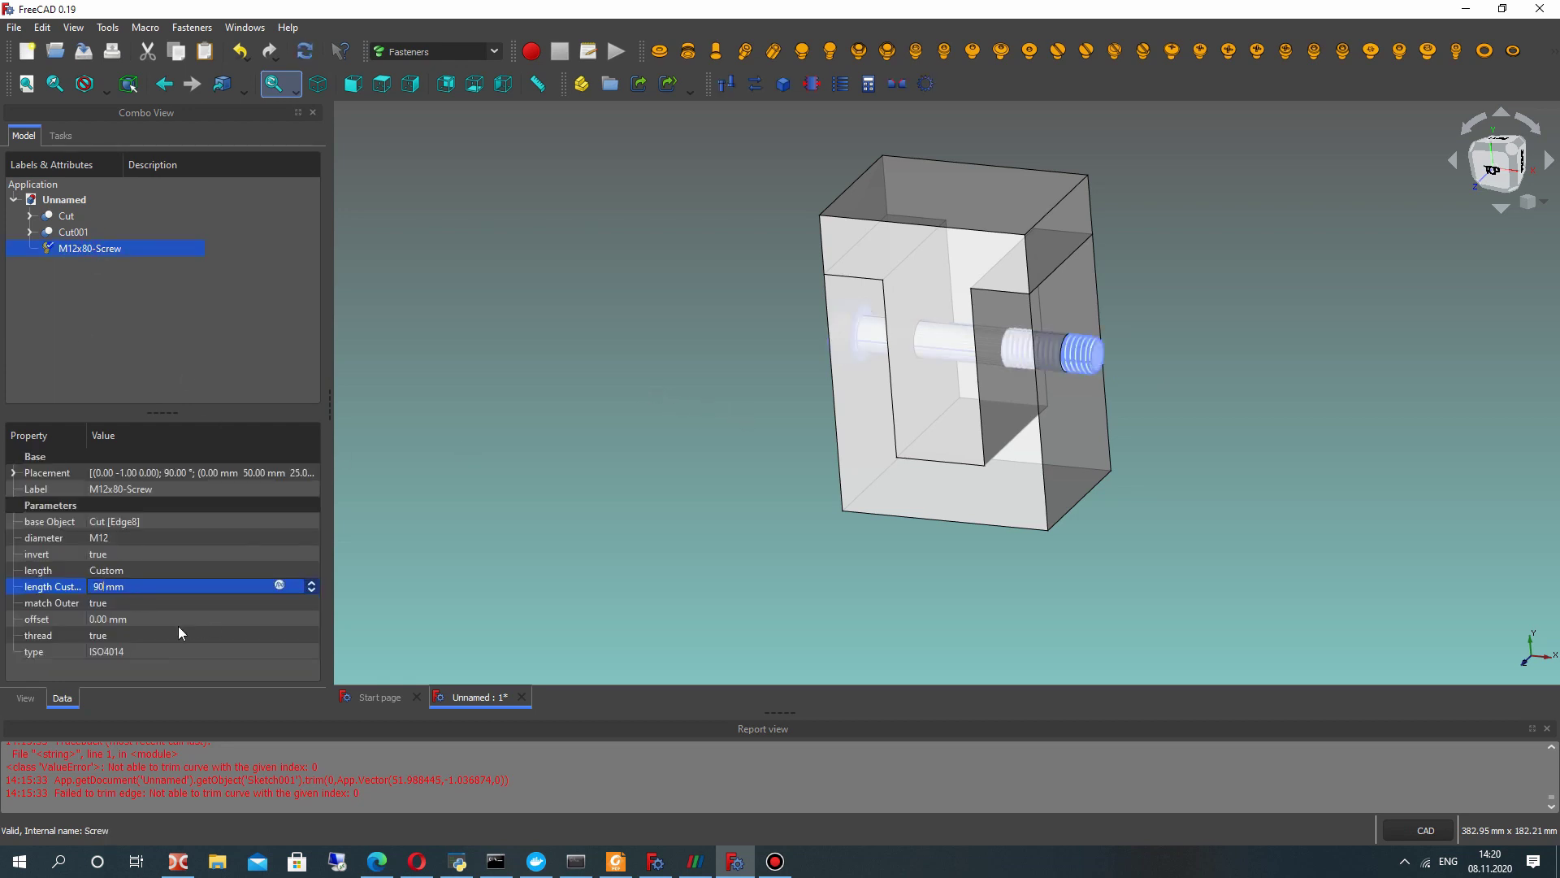
{"action": "left_click", "coordinate": [1138, 382]}
- Attach an ISO4032 hex nut to the circular edge at the screw's threaded end
{"action": "middle_click_drag", "start_coordinate": [1281, 338], "coordinate": [1138, 390]}
{"action": "scroll", "coordinate": [1044, 335], "scroll_direction": "up", "scroll_amount": 5}
{"action": "scroll", "coordinate": [1044, 336], "scroll_direction": "up", "scroll_amount": 4}
{"action": "scroll", "coordinate": [1097, 333], "scroll_direction": "down", "scroll_amount": 8}
{"action": "scroll", "coordinate": [1036, 317], "scroll_direction": "up", "scroll_amount": 5}
{"action": "scroll", "coordinate": [1037, 317], "scroll_direction": "up", "scroll_amount": 3}
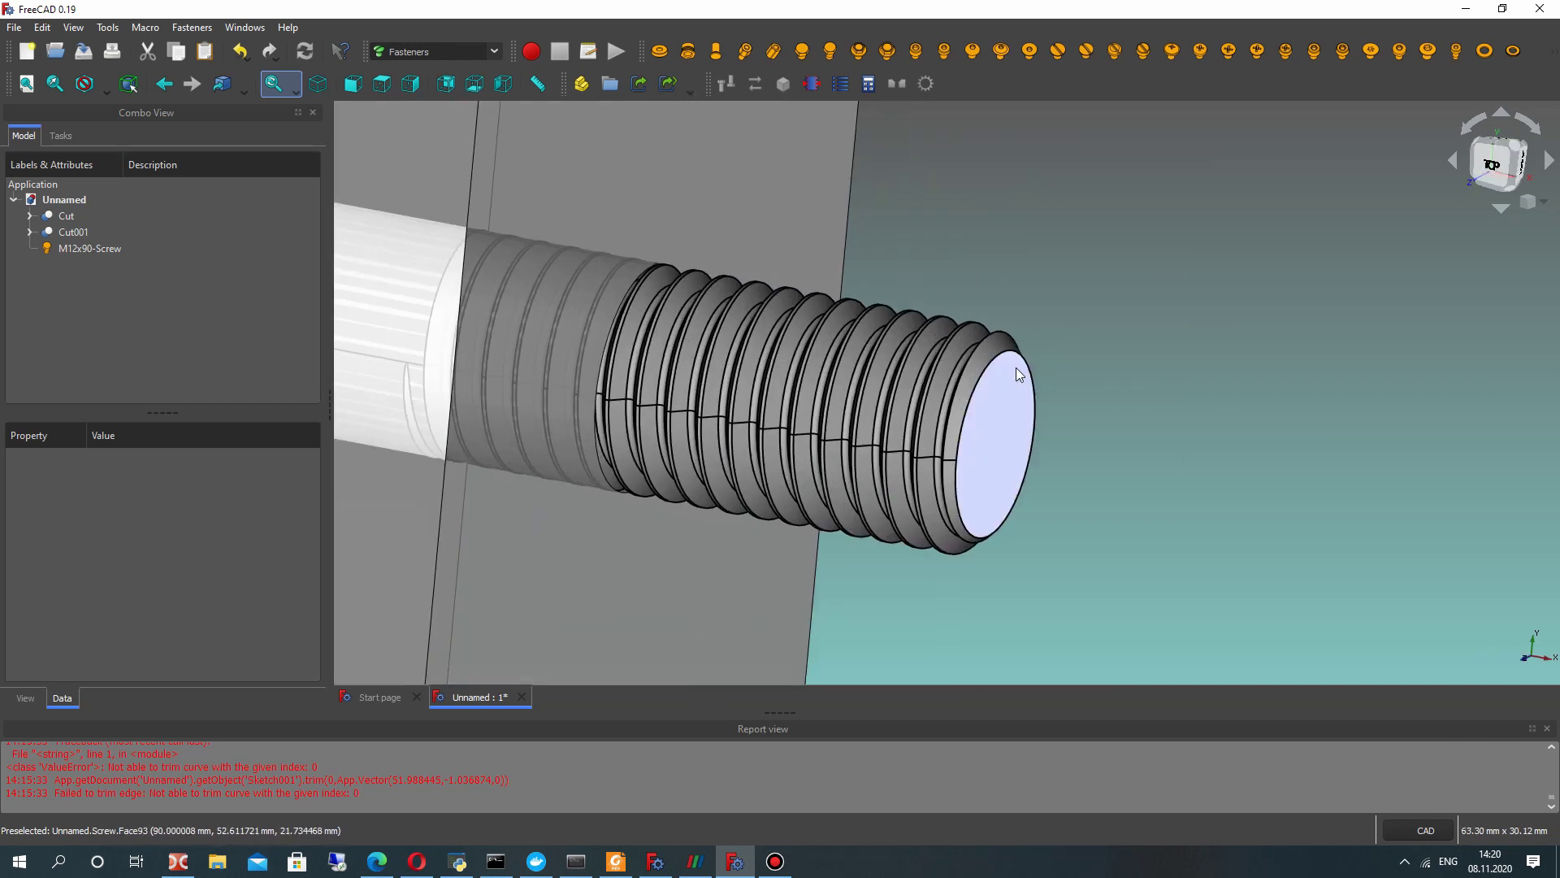
{"action": "left_click", "coordinate": [981, 373]}
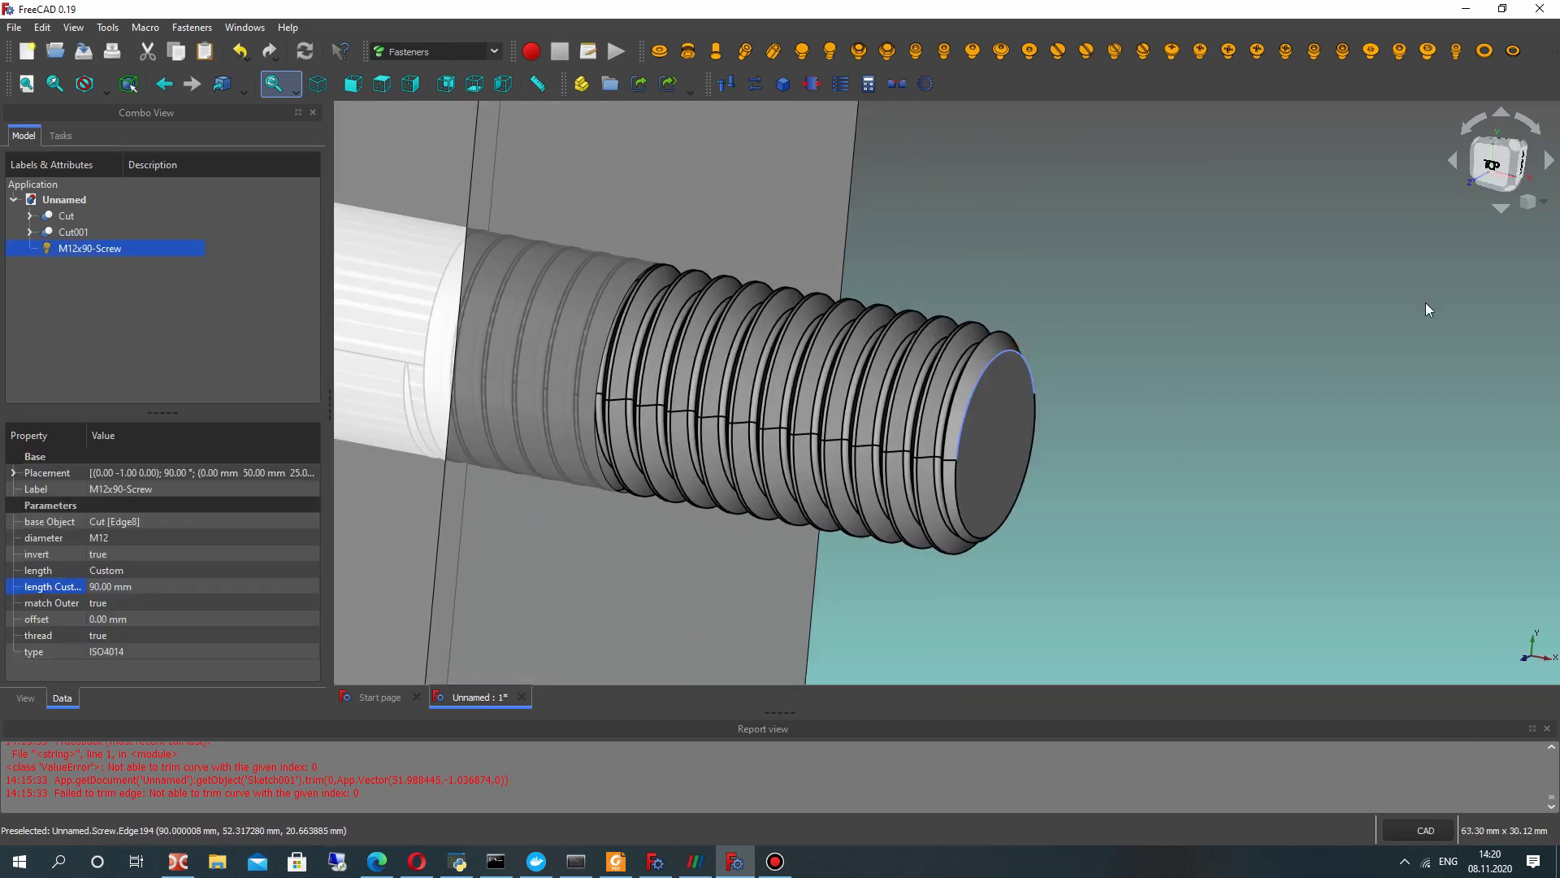
{"action": "left_click", "coordinate": [1552, 54]}
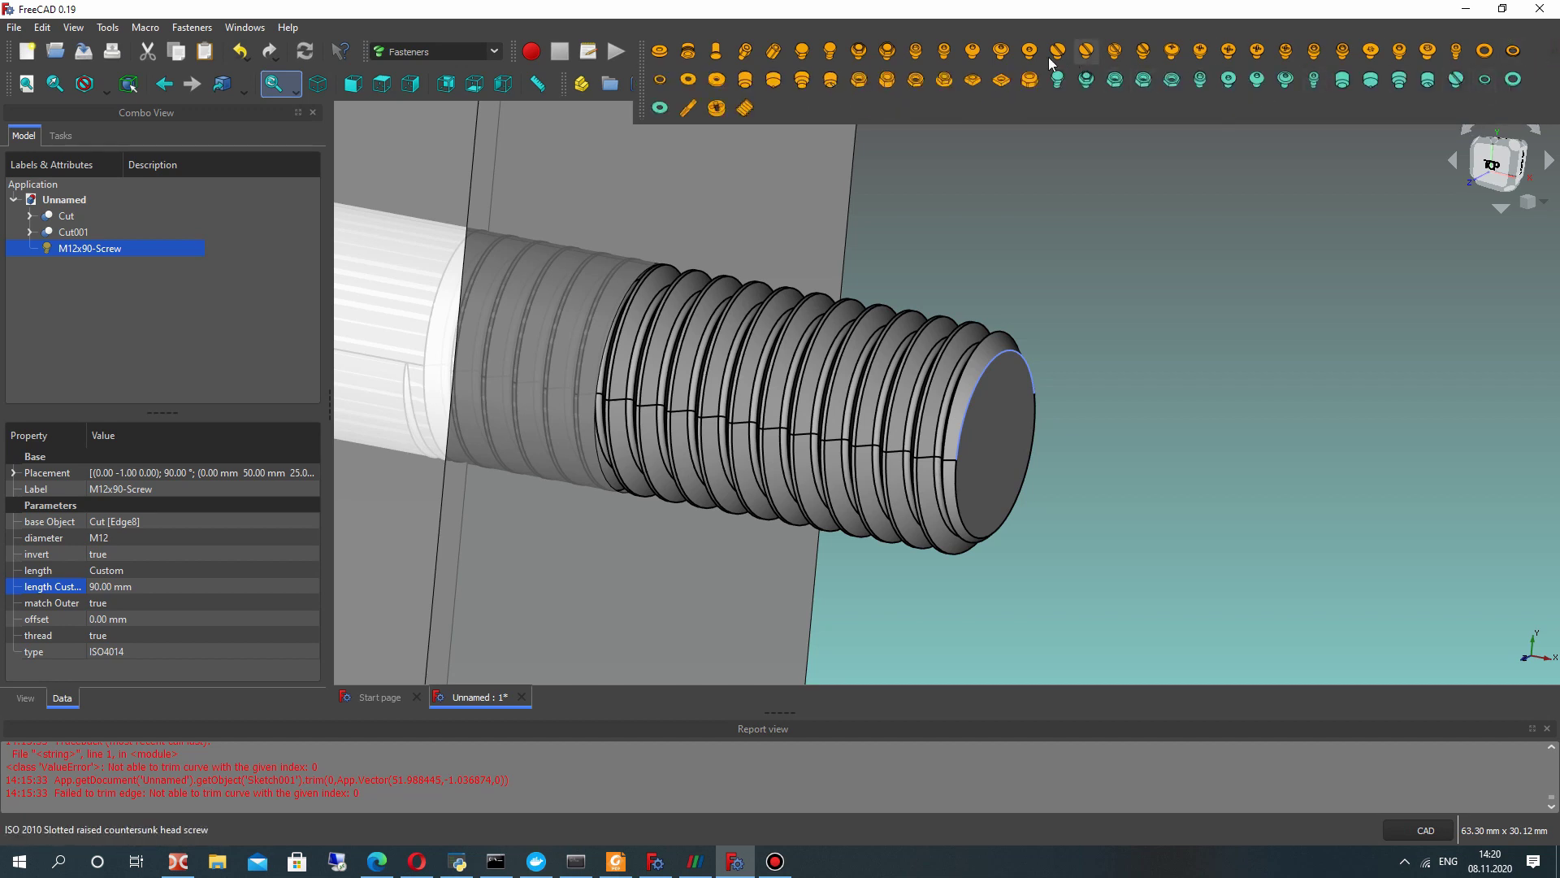
{"action": "left_click", "coordinate": [859, 80]}
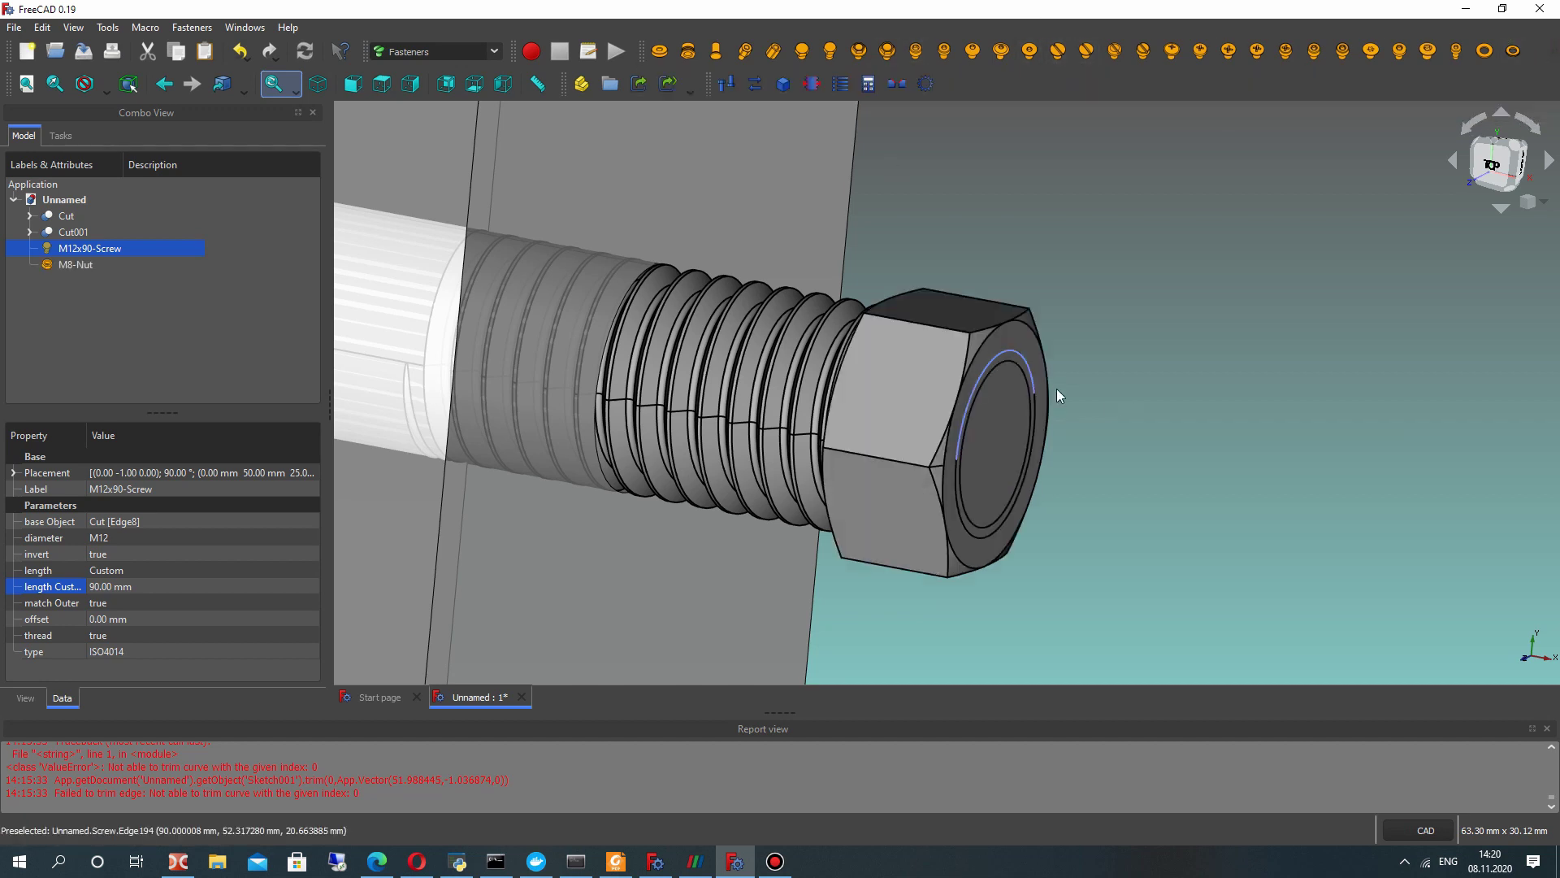
- Set the nut's diameter to M12 to match the screw
{"action": "key", "text": "2"}
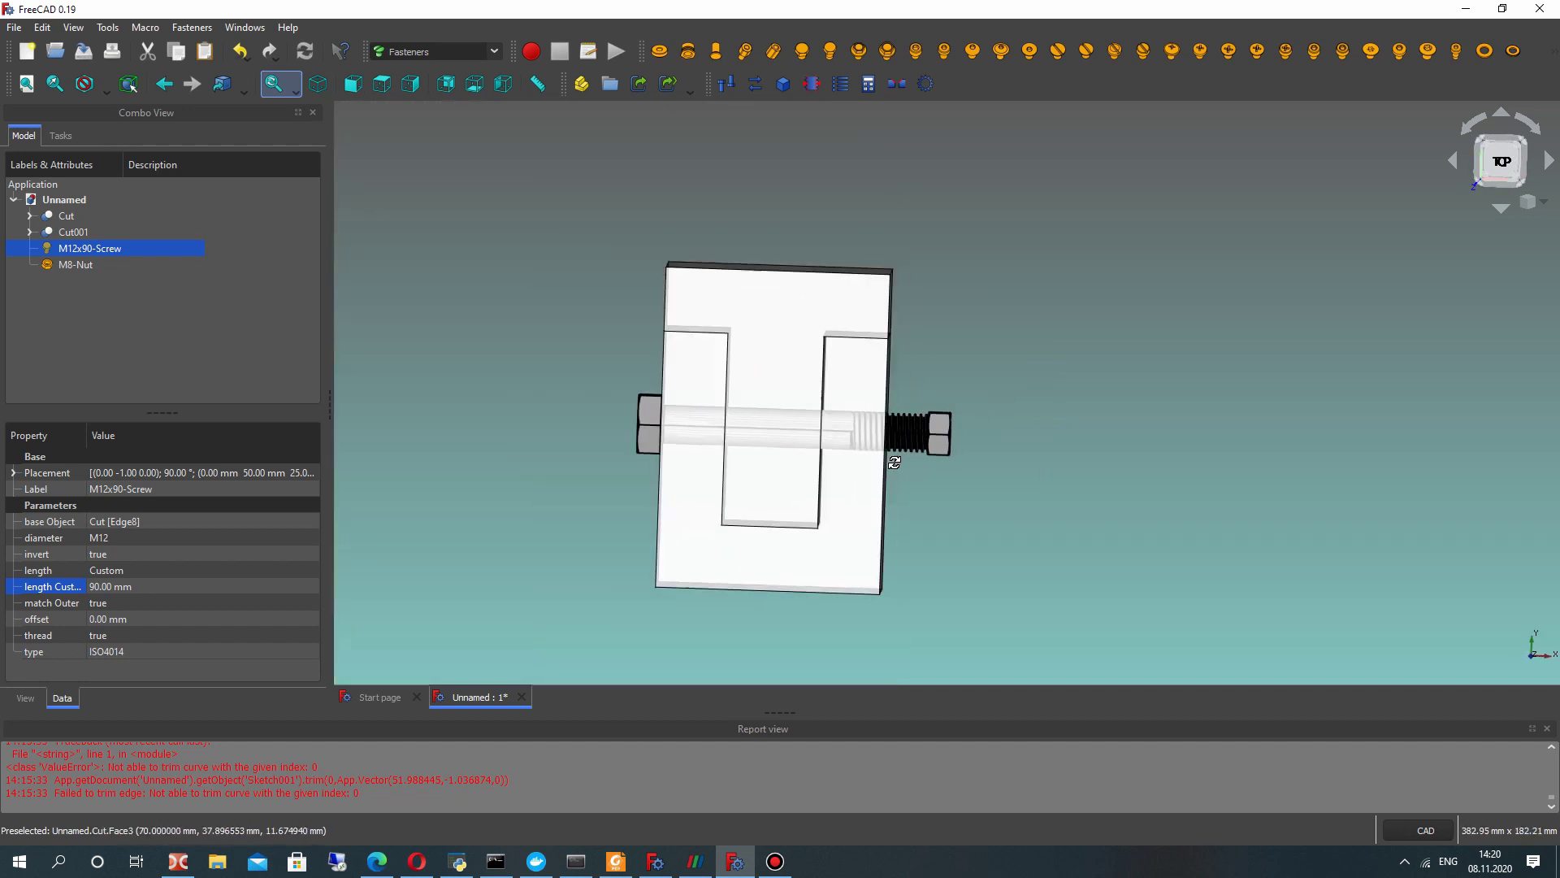
{"action": "left_click", "coordinate": [74, 265]}
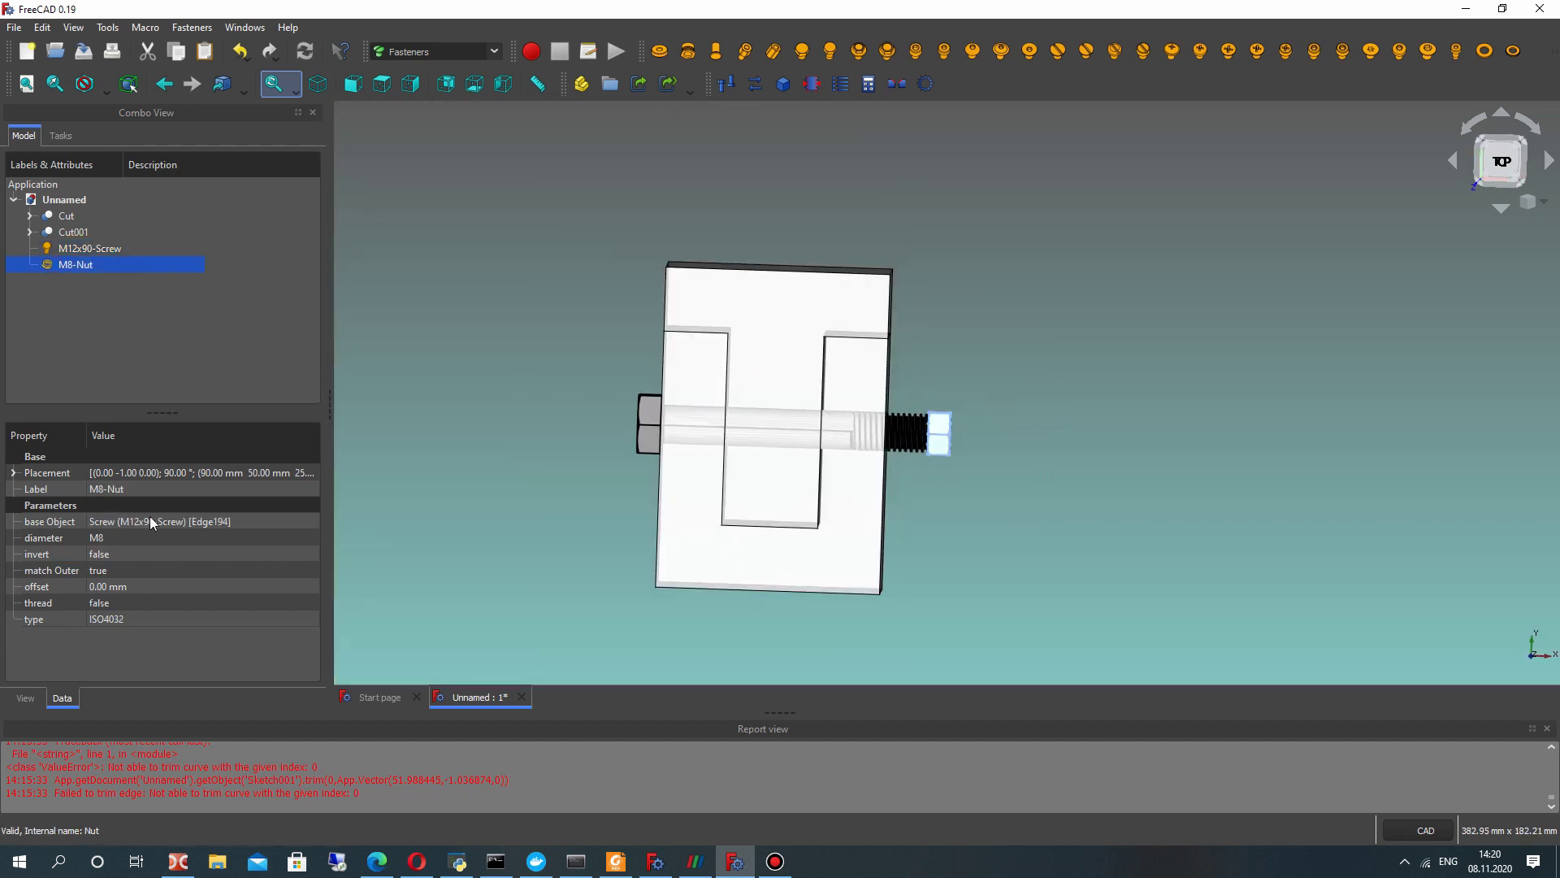
{"action": "left_click", "coordinate": [113, 536]}
{"action": "left_click", "coordinate": [112, 536]}
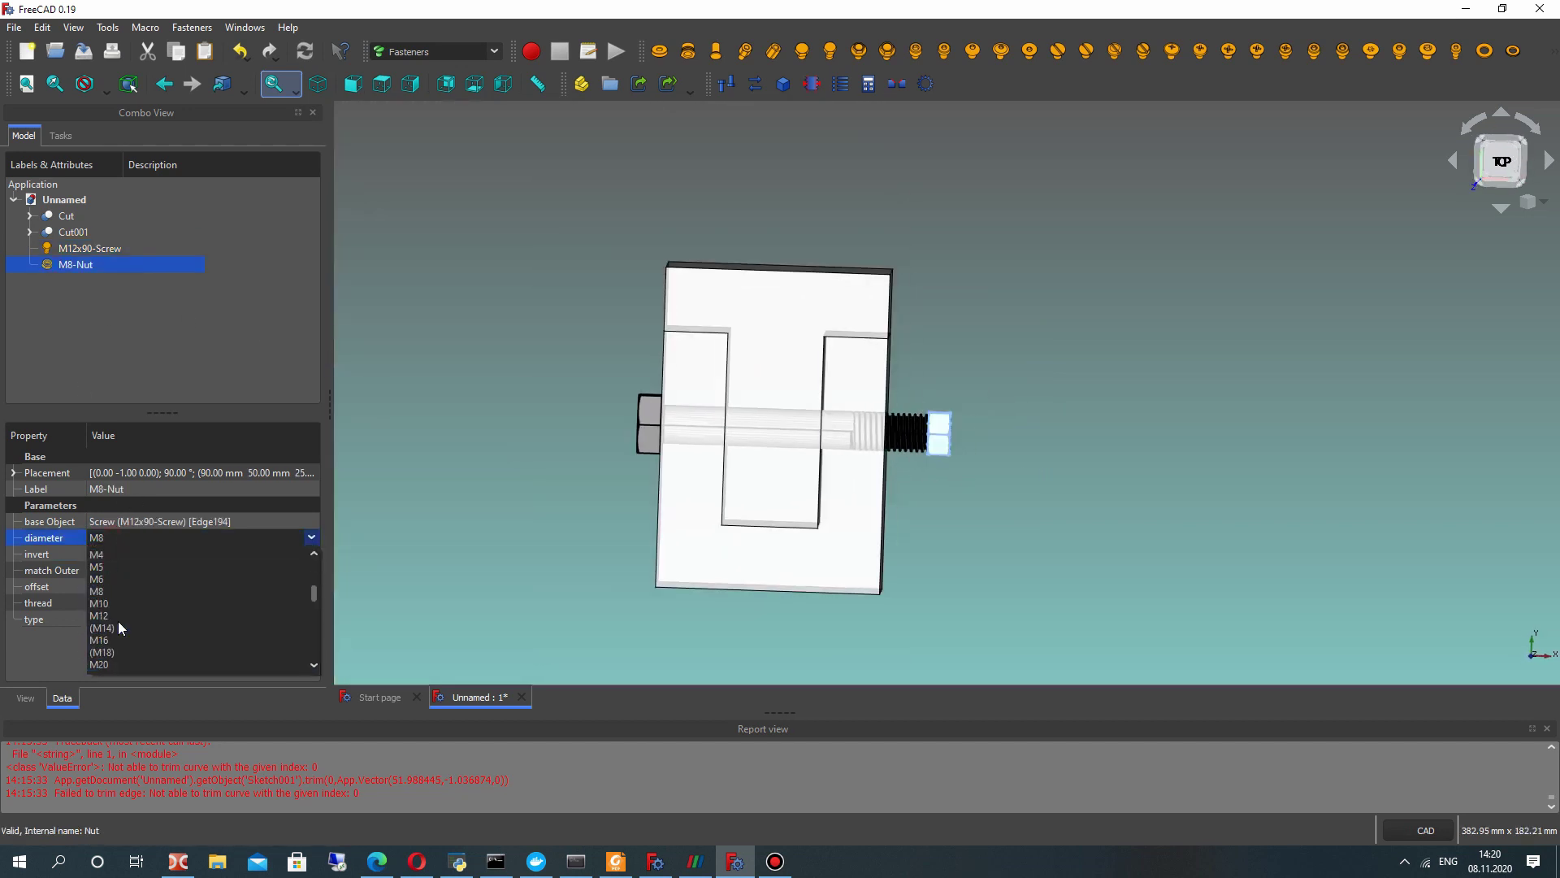
{"action": "left_click", "coordinate": [108, 615]}
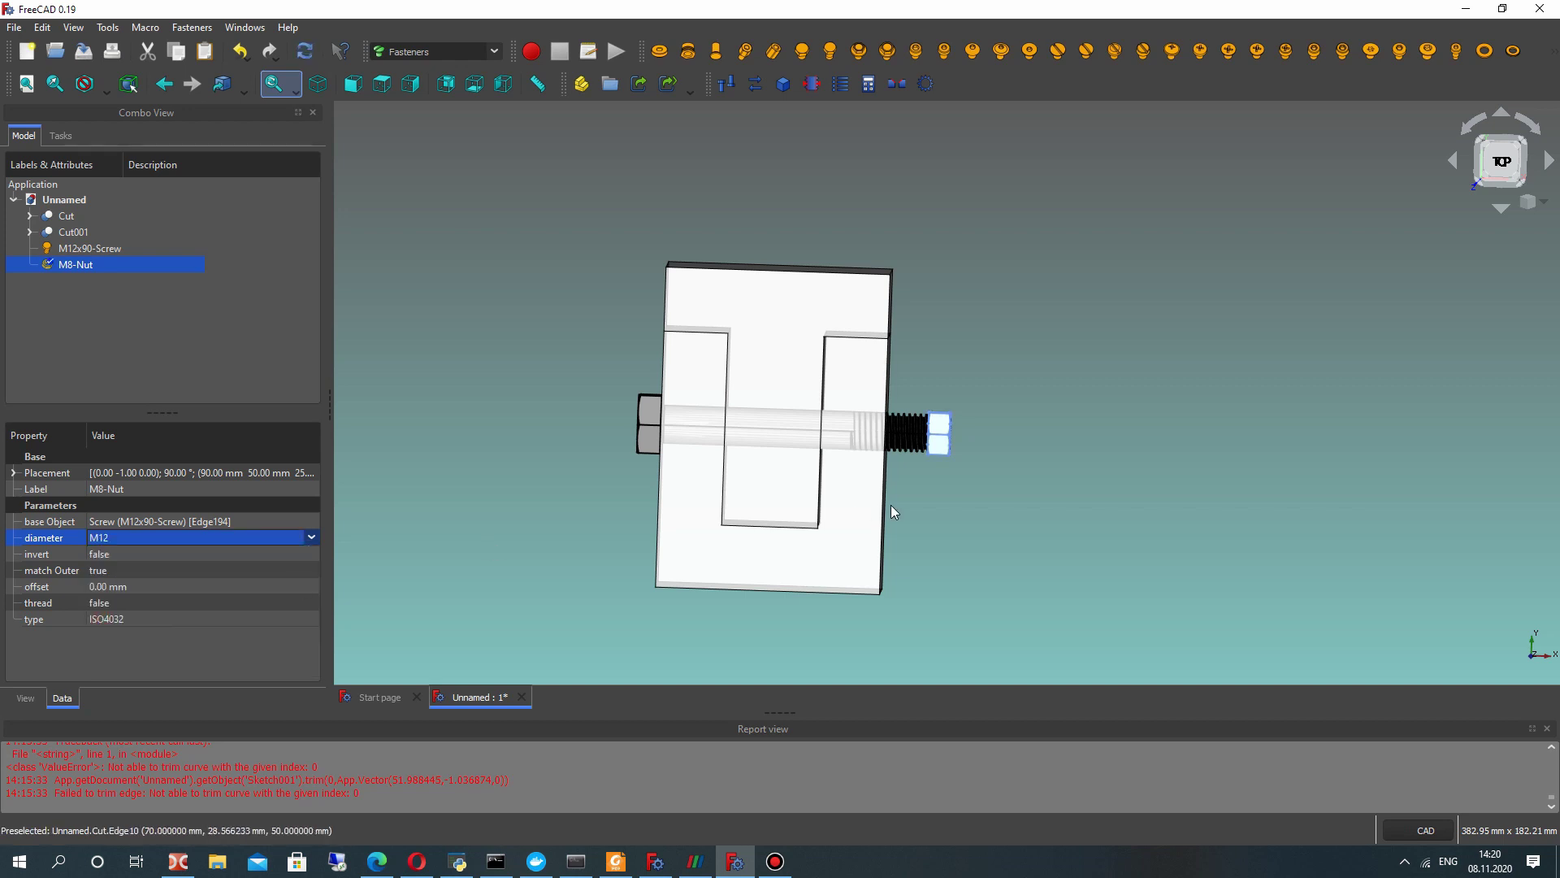
{"action": "left_click", "coordinate": [1029, 508]}
- Set the nut's offset along the screw to 10 mm
{"action": "middle_click_drag", "start_coordinate": [1029, 508], "coordinate": [878, 446]}
{"action": "scroll", "coordinate": [878, 446], "scroll_direction": "up", "scroll_amount": 8}
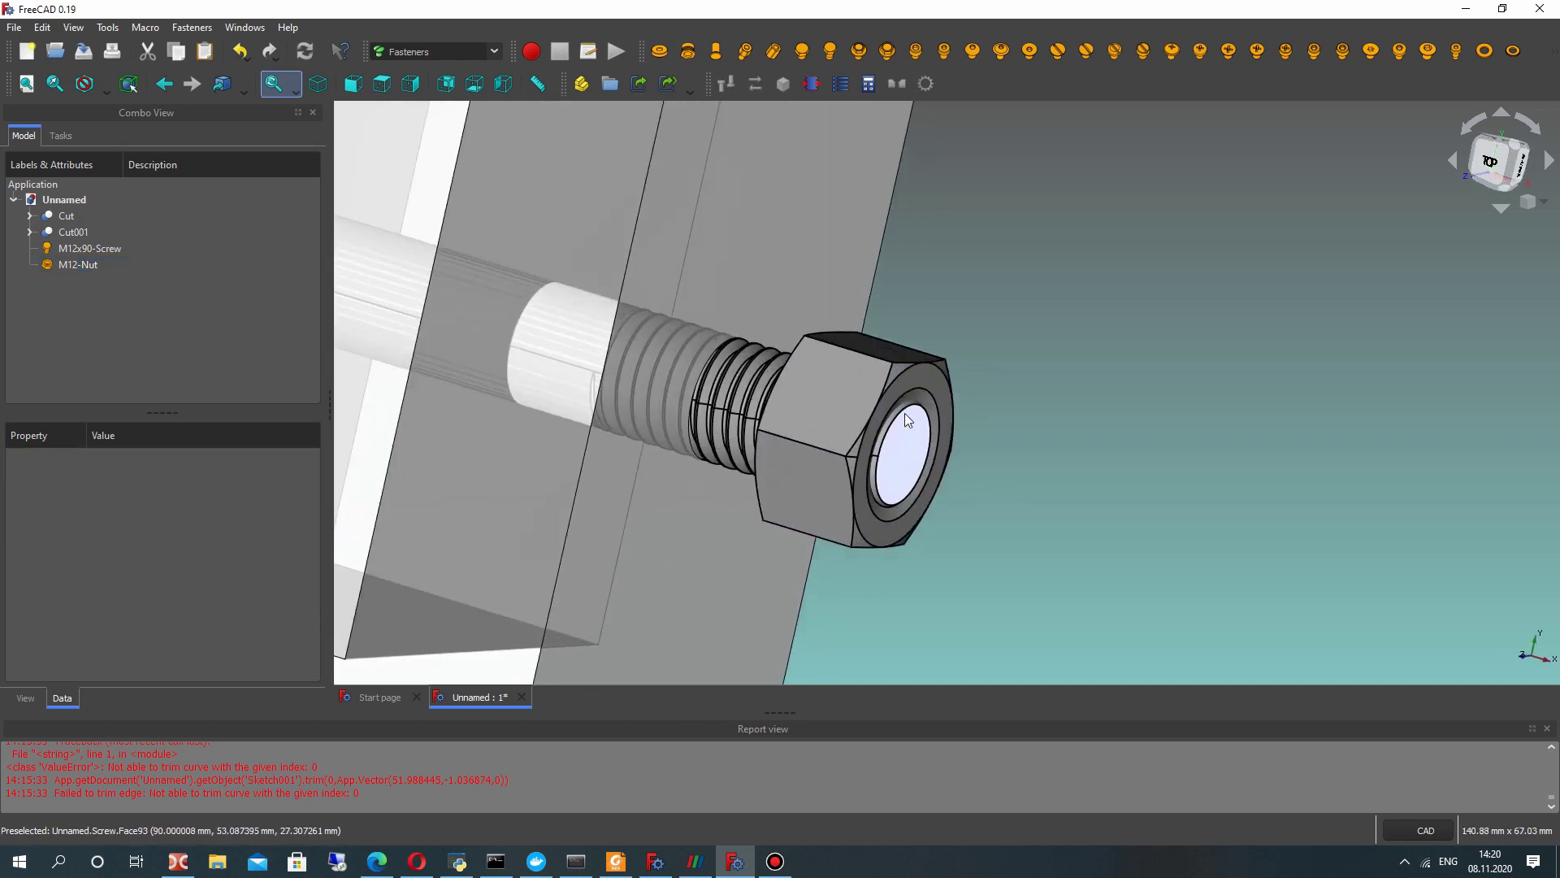
{"action": "middle_click_drag", "start_coordinate": [724, 364], "coordinate": [764, 370]}
{"action": "scroll", "coordinate": [1099, 431], "scroll_direction": "down", "scroll_amount": 10}
{"action": "left_click", "coordinate": [71, 264]}
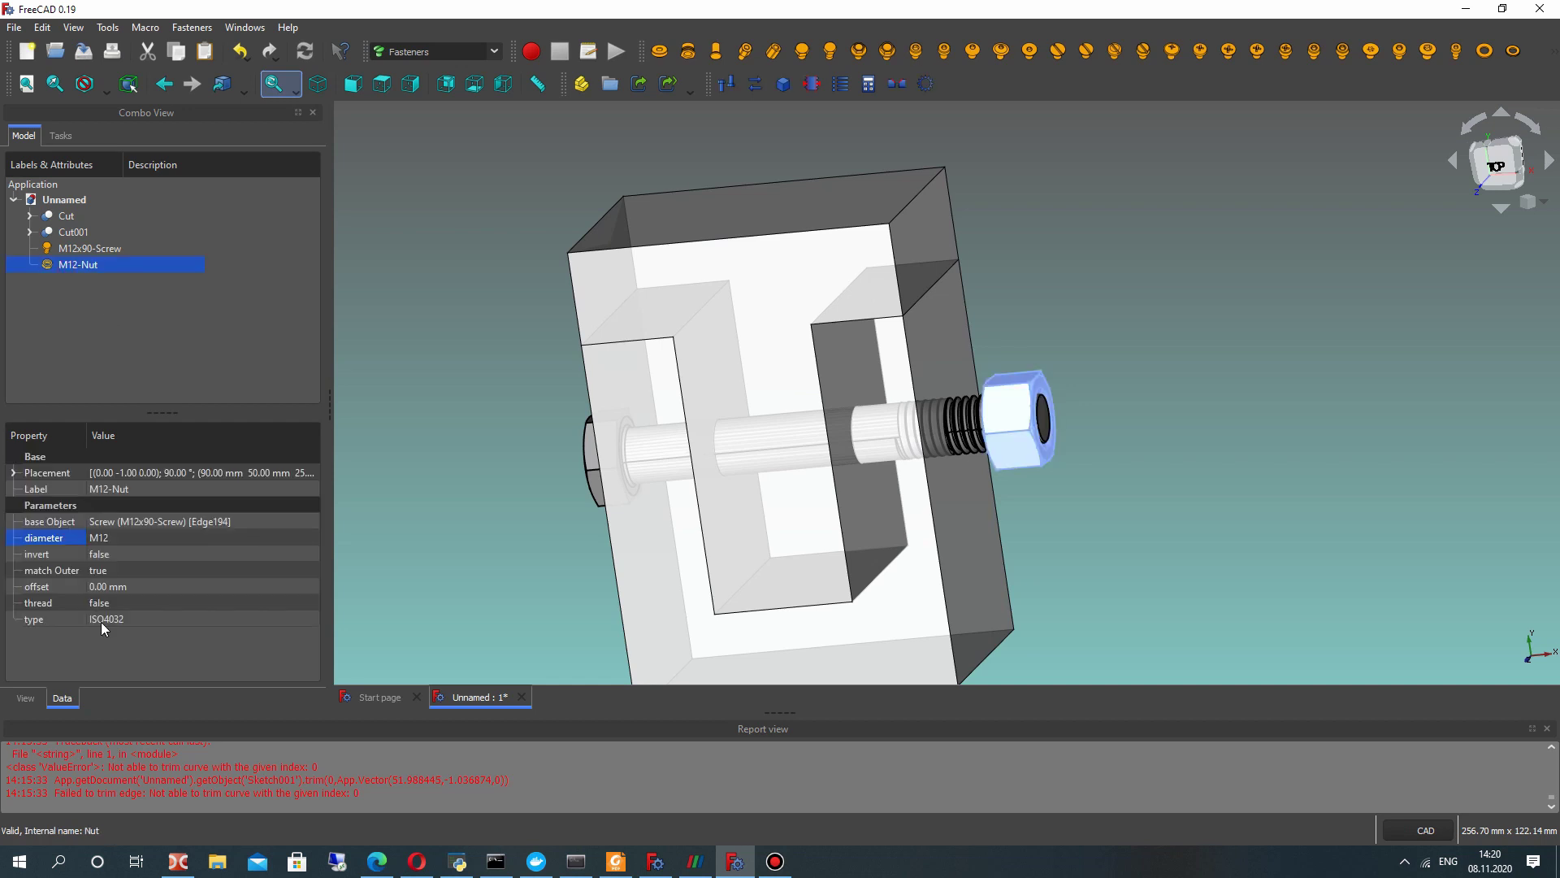
{"action": "type", "text": "10"}
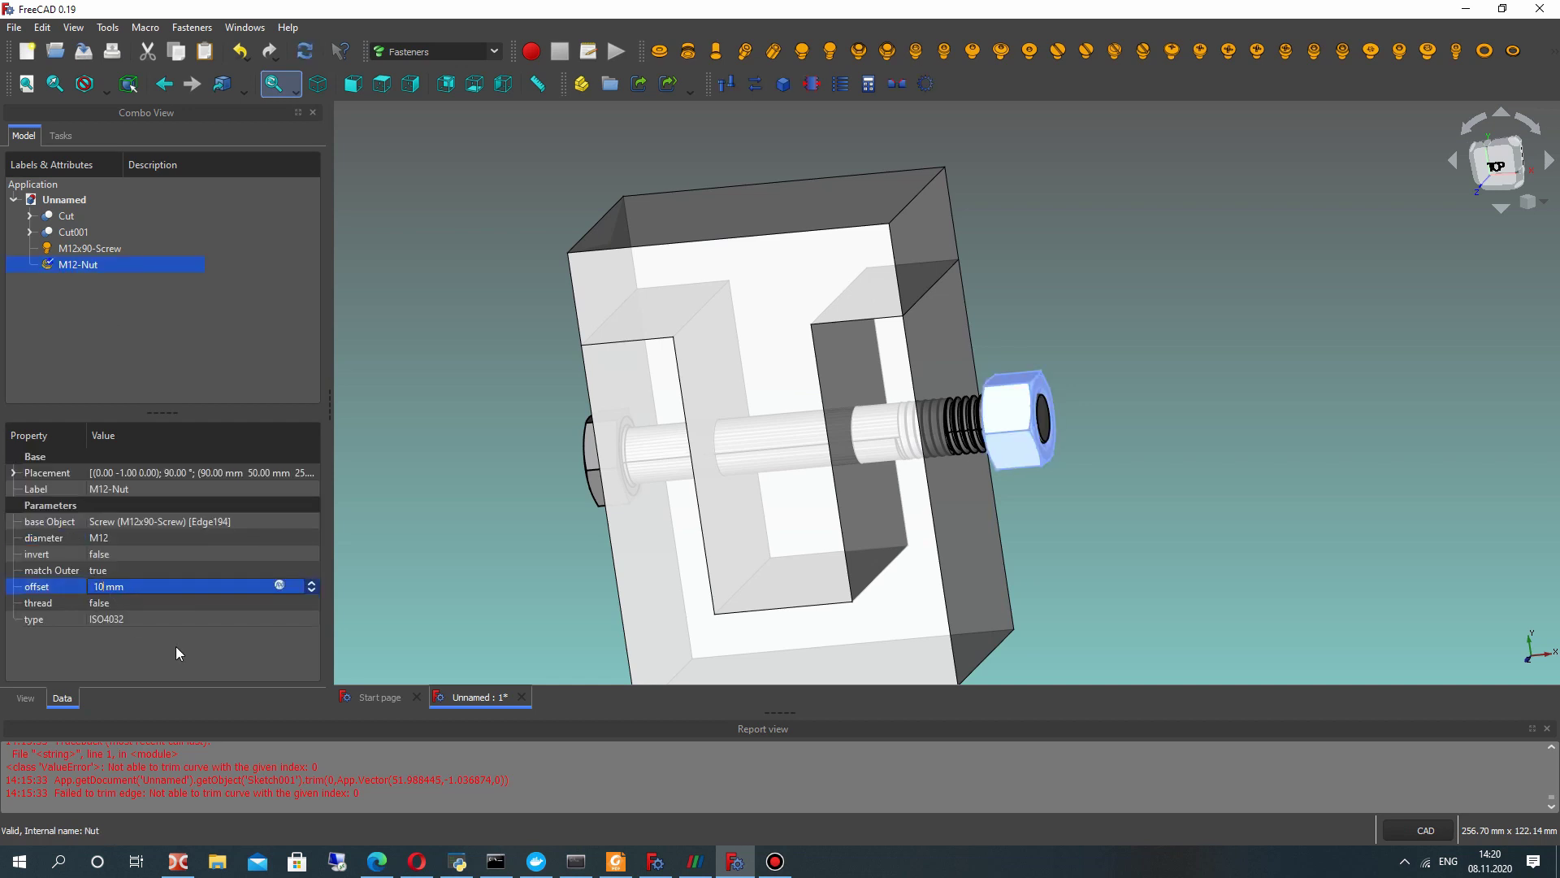
{"action": "key", "text": "Return"}
- Set the nut's offset to 9 mm so it rests against the outer face of the U-shaped part
{"action": "middle_click_drag", "start_coordinate": [1059, 328], "coordinate": [1110, 278]}
{"action": "scroll", "coordinate": [981, 382], "scroll_direction": "up", "scroll_amount": 6}
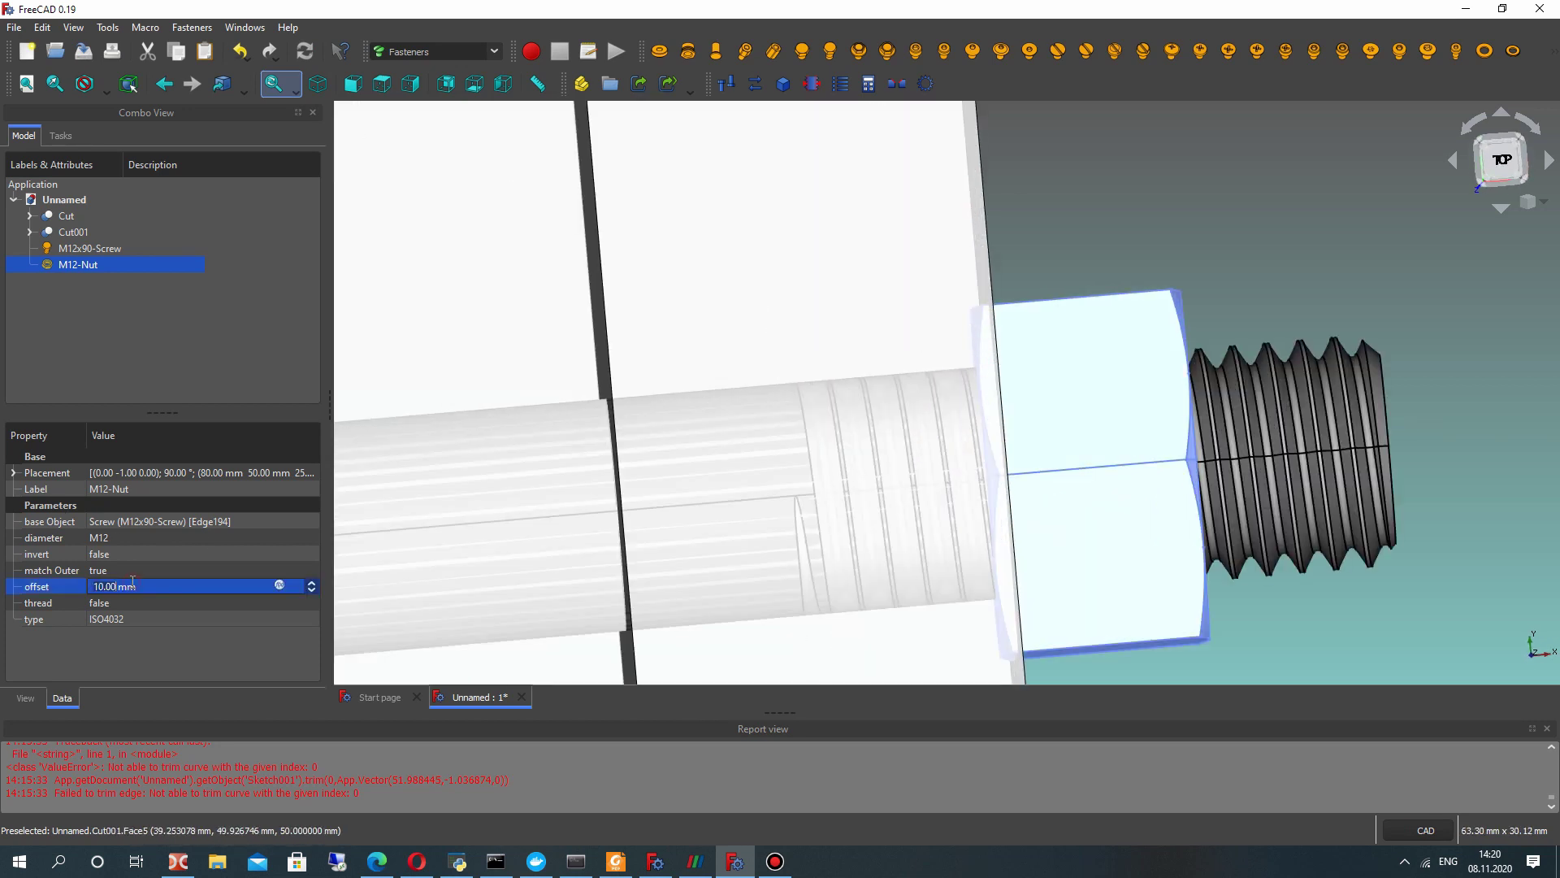
{"action": "scroll", "coordinate": [133, 583], "scroll_direction": "down", "scroll_amount": 1}
{"action": "middle_click_drag", "start_coordinate": [979, 227], "coordinate": [981, 224]}
{"action": "scroll", "coordinate": [991, 244], "scroll_direction": "down", "scroll_amount": 8}
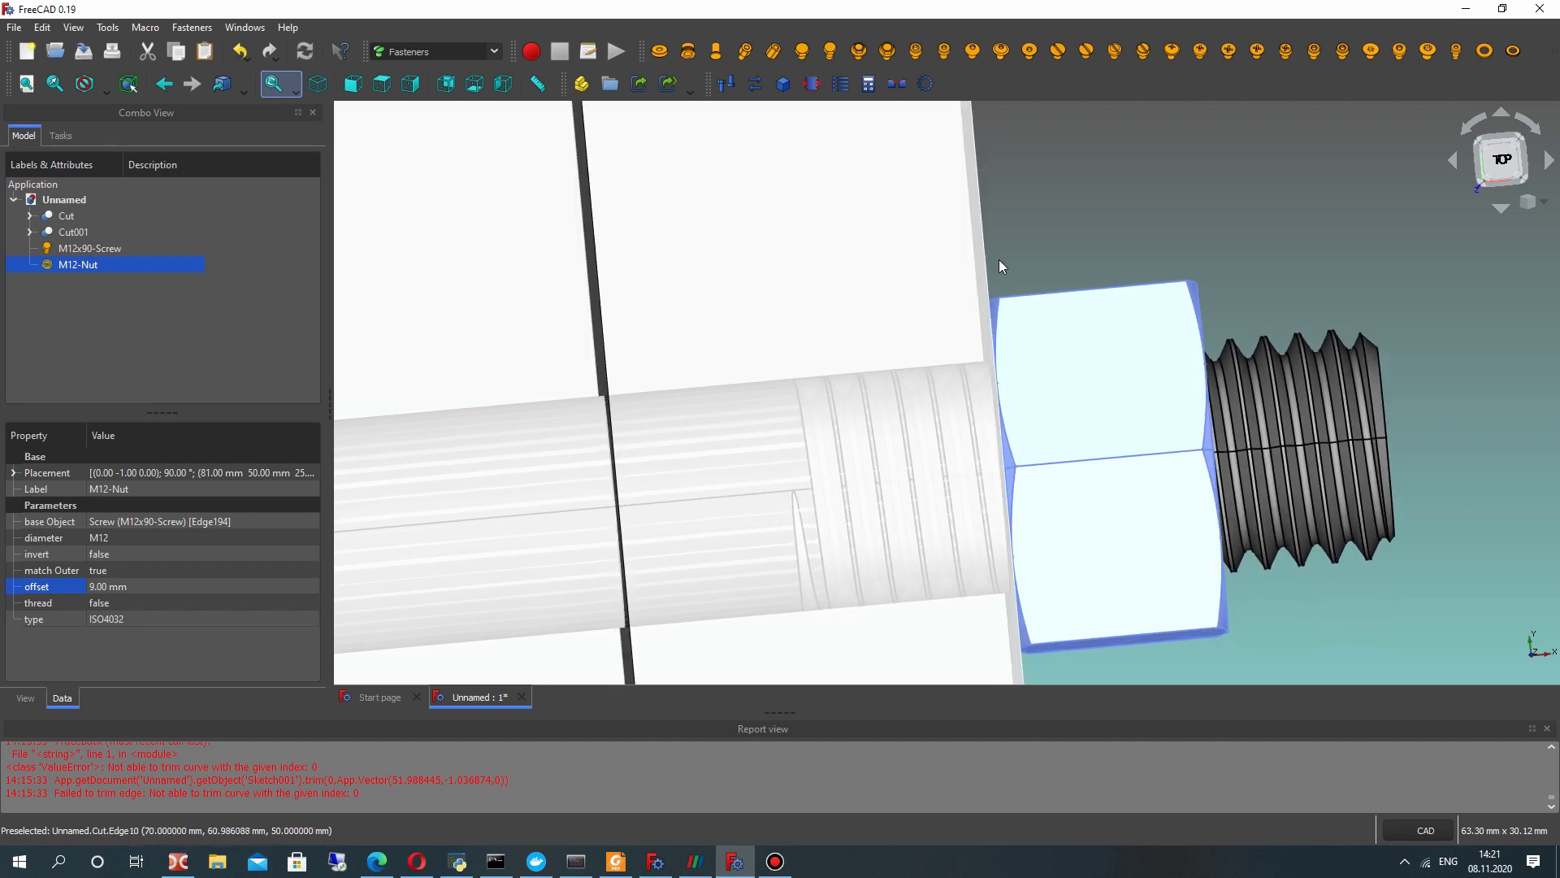
{"action": "middle_click_drag", "start_coordinate": [1070, 436], "coordinate": [640, 376]}
{"action": "left_click", "coordinate": [660, 417]}
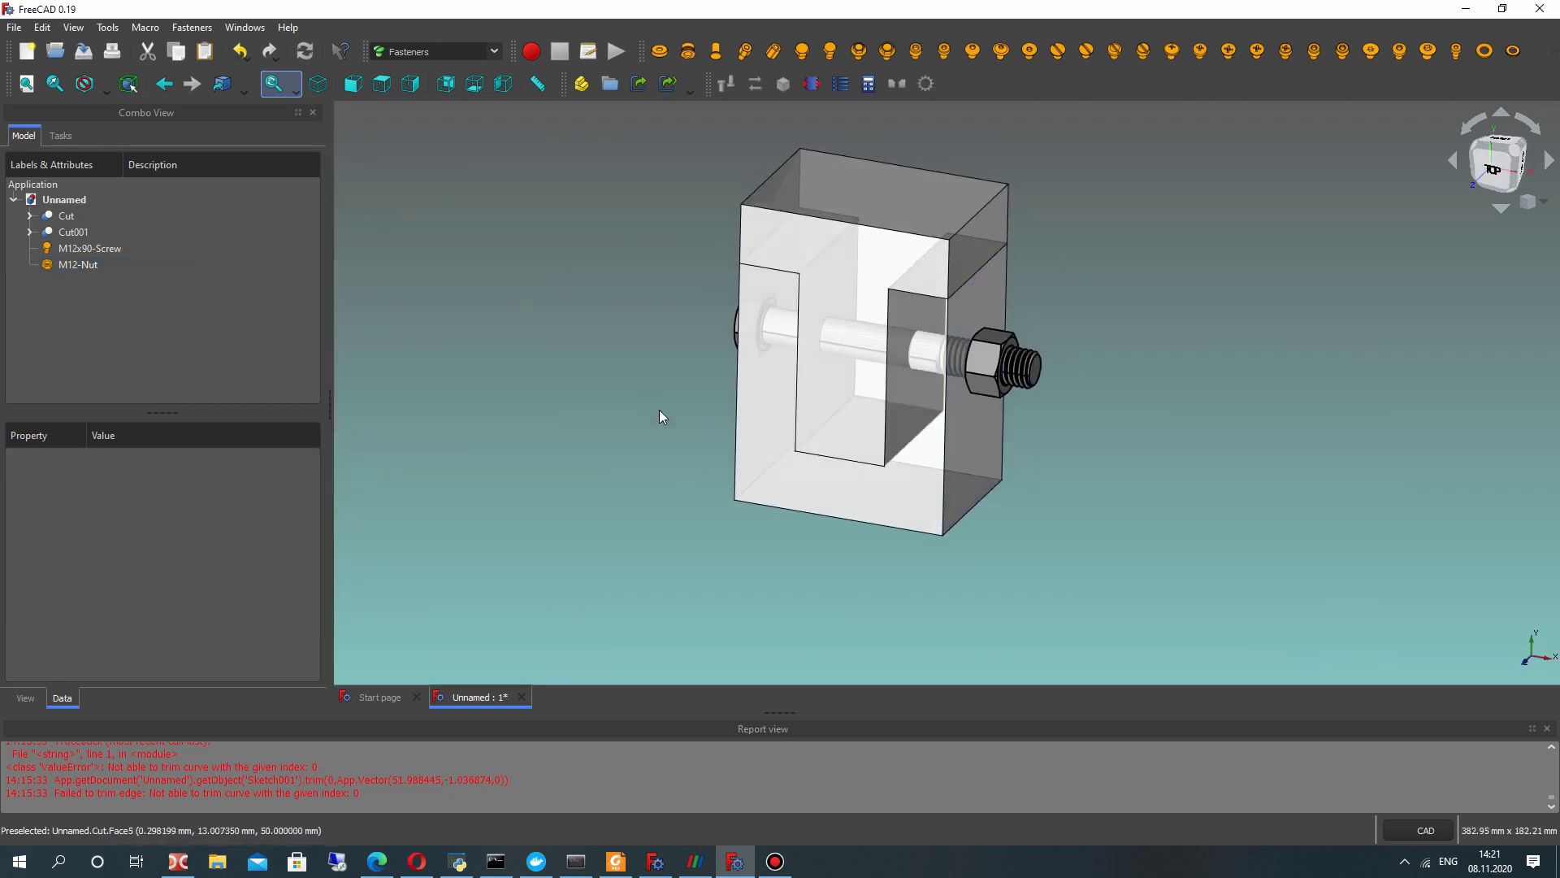
- Apply the Chrome material to both the screw and the nut through their appearance properties
{"action": "left_click", "coordinate": [81, 248]}
{"action": "left_click", "coordinate": [78, 264], "text": "ctrl"}
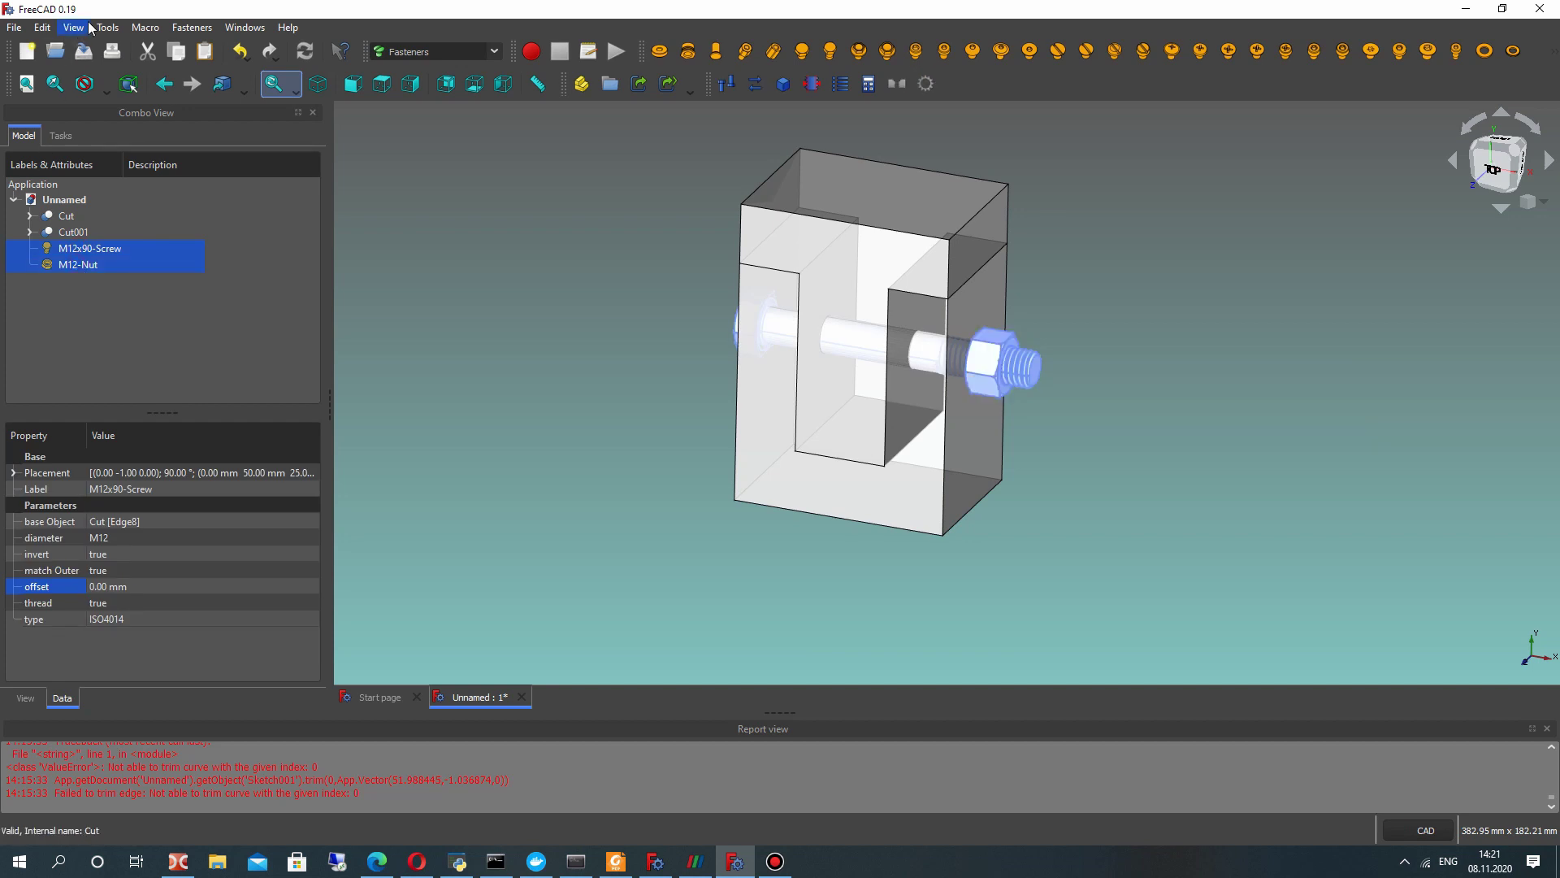
{"action": "left_click", "coordinate": [89, 27]}
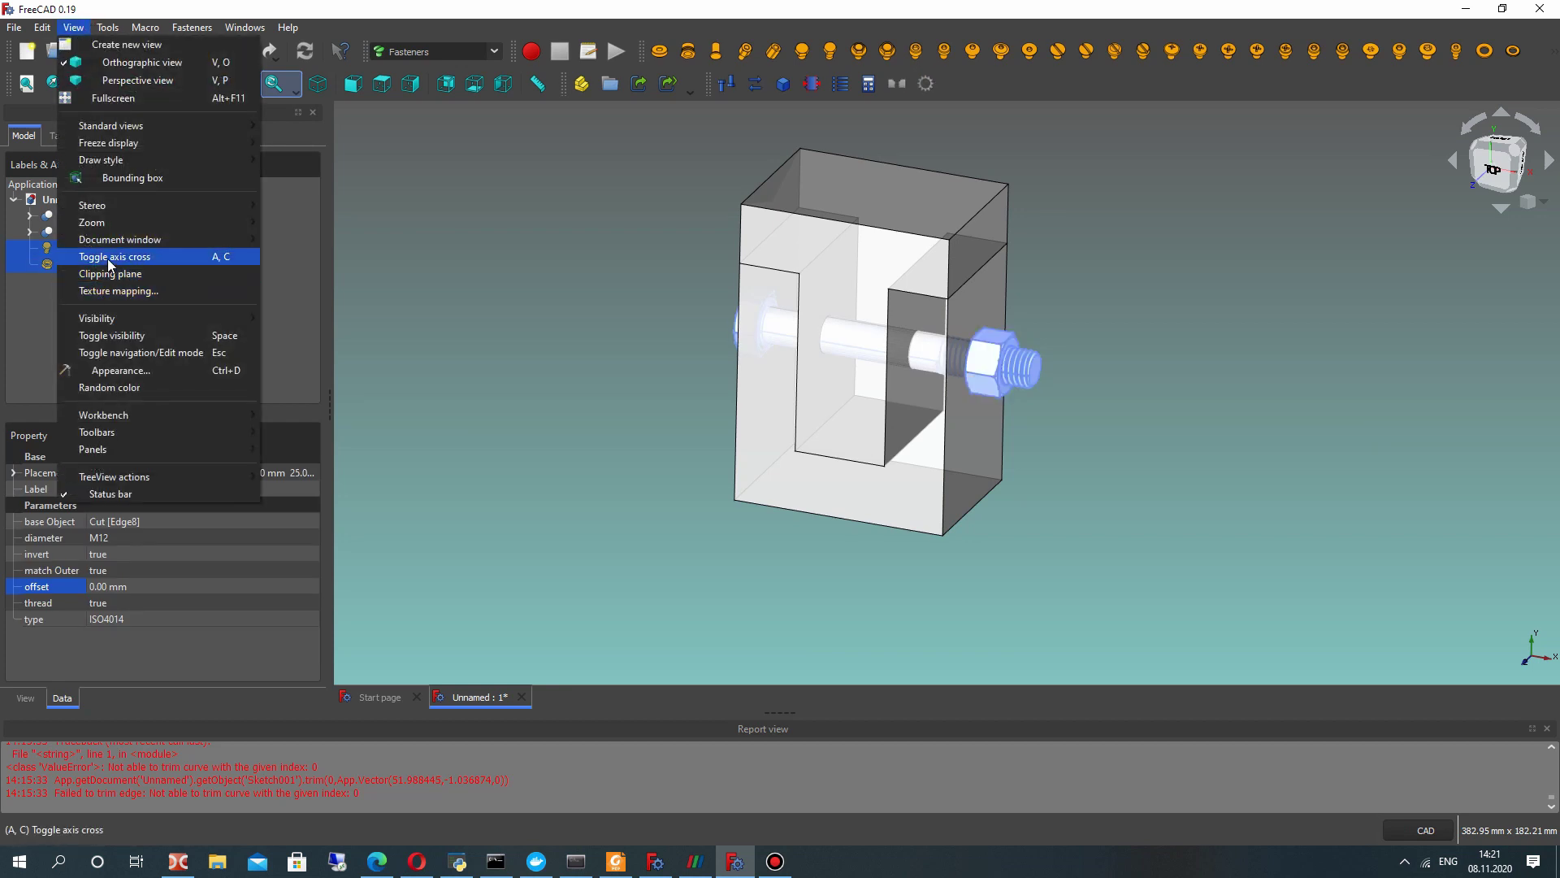
{"action": "left_click", "coordinate": [121, 370]}
{"action": "left_click", "coordinate": [100, 284]}
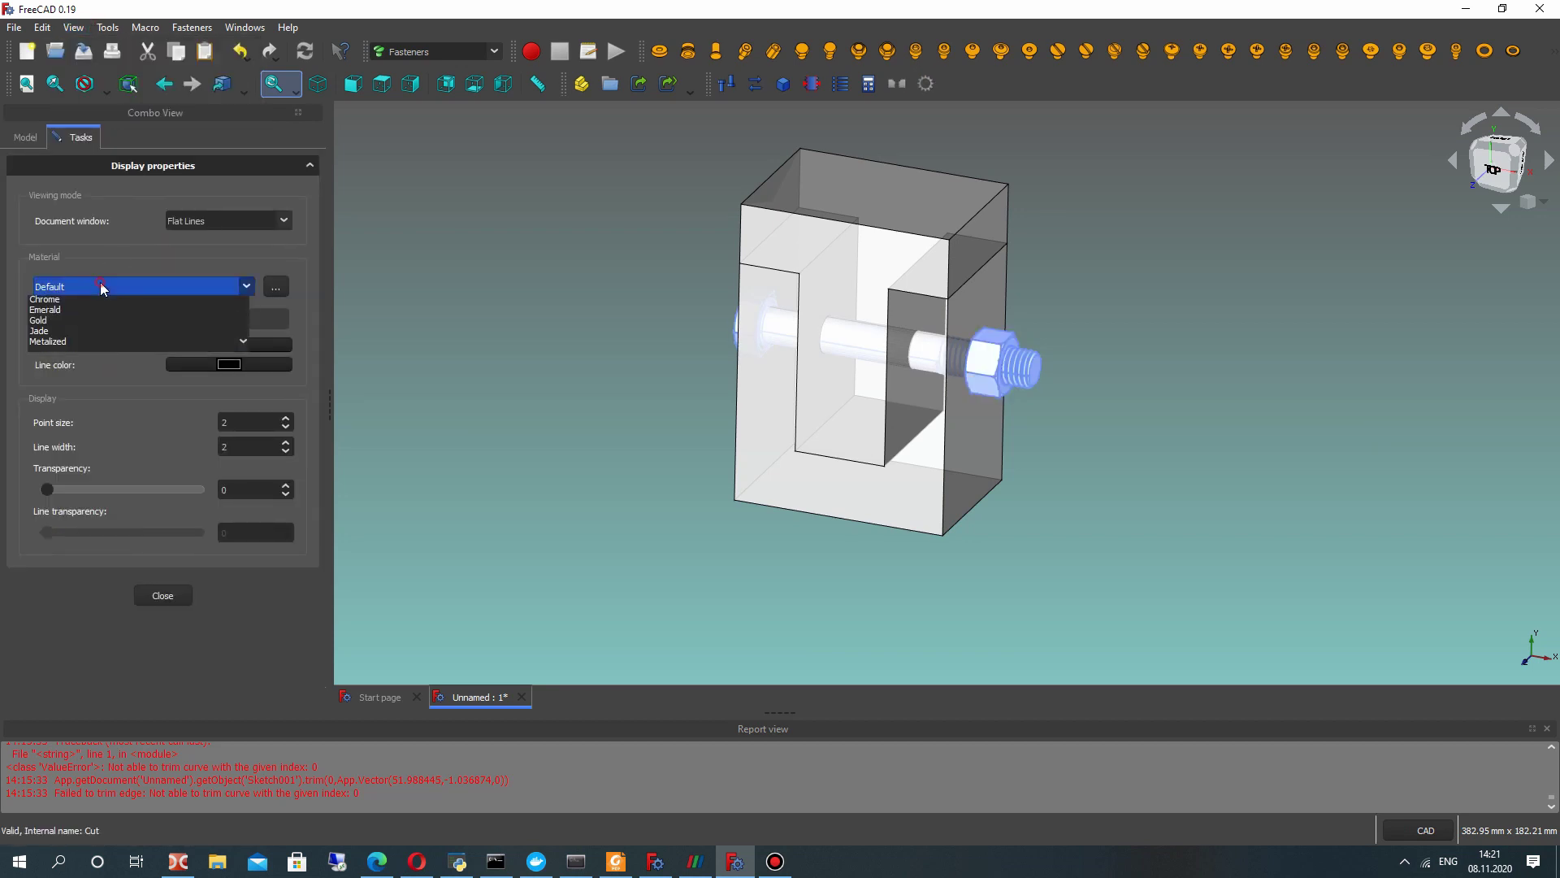
{"action": "left_click", "coordinate": [89, 348]}
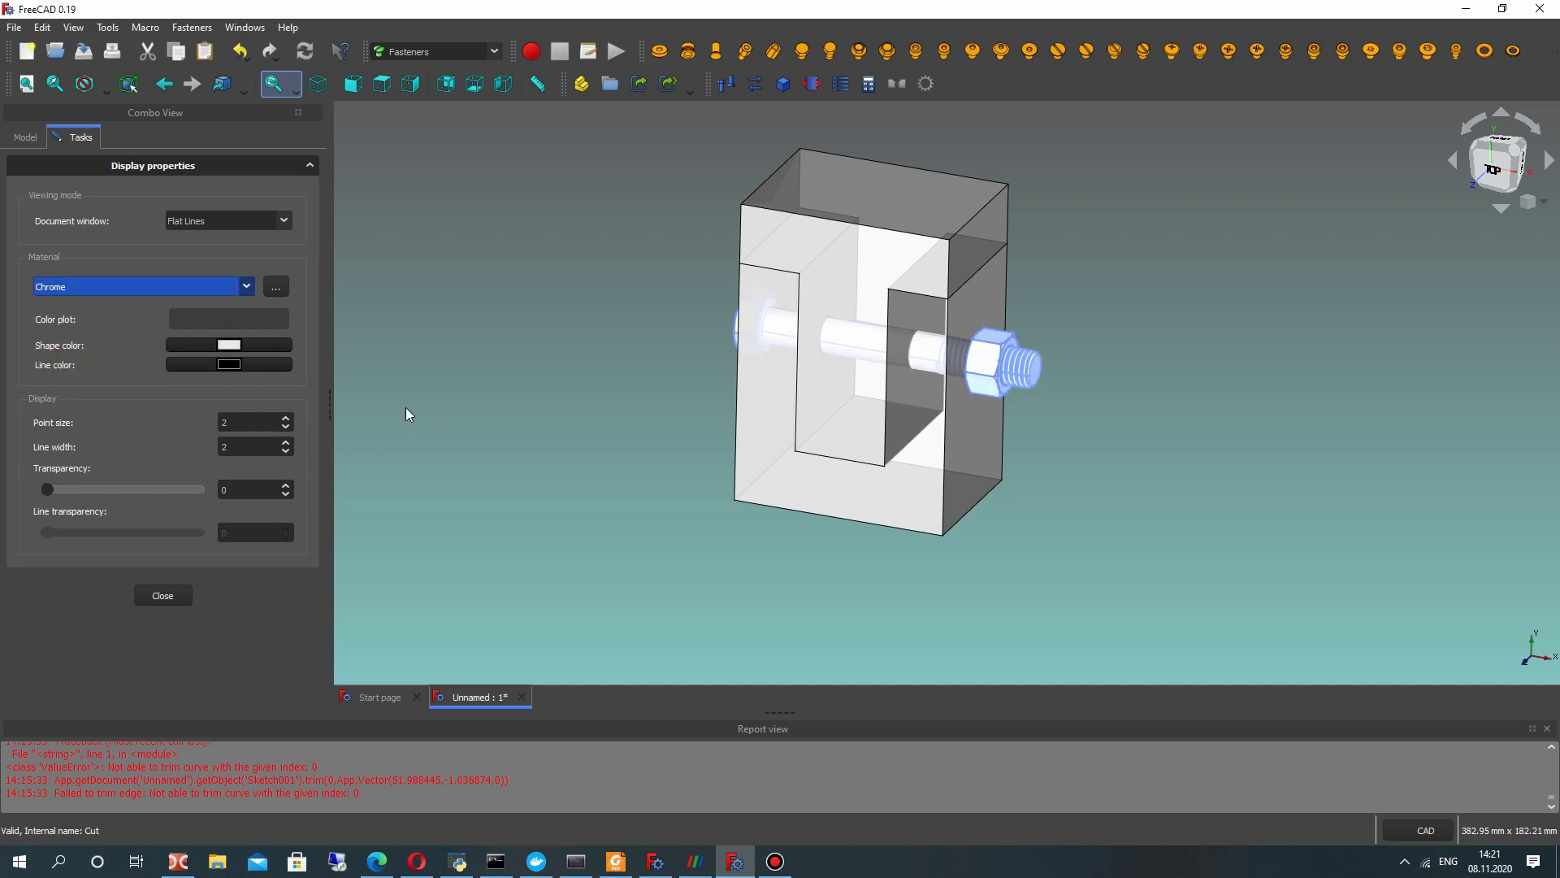
- Set the point size and line width of the screw and nut to 1 and close the display properties
{"action": "double_click", "coordinate": [227, 423]}
{"action": "type", "text": "1"}
{"action": "key", "text": "Tab"}
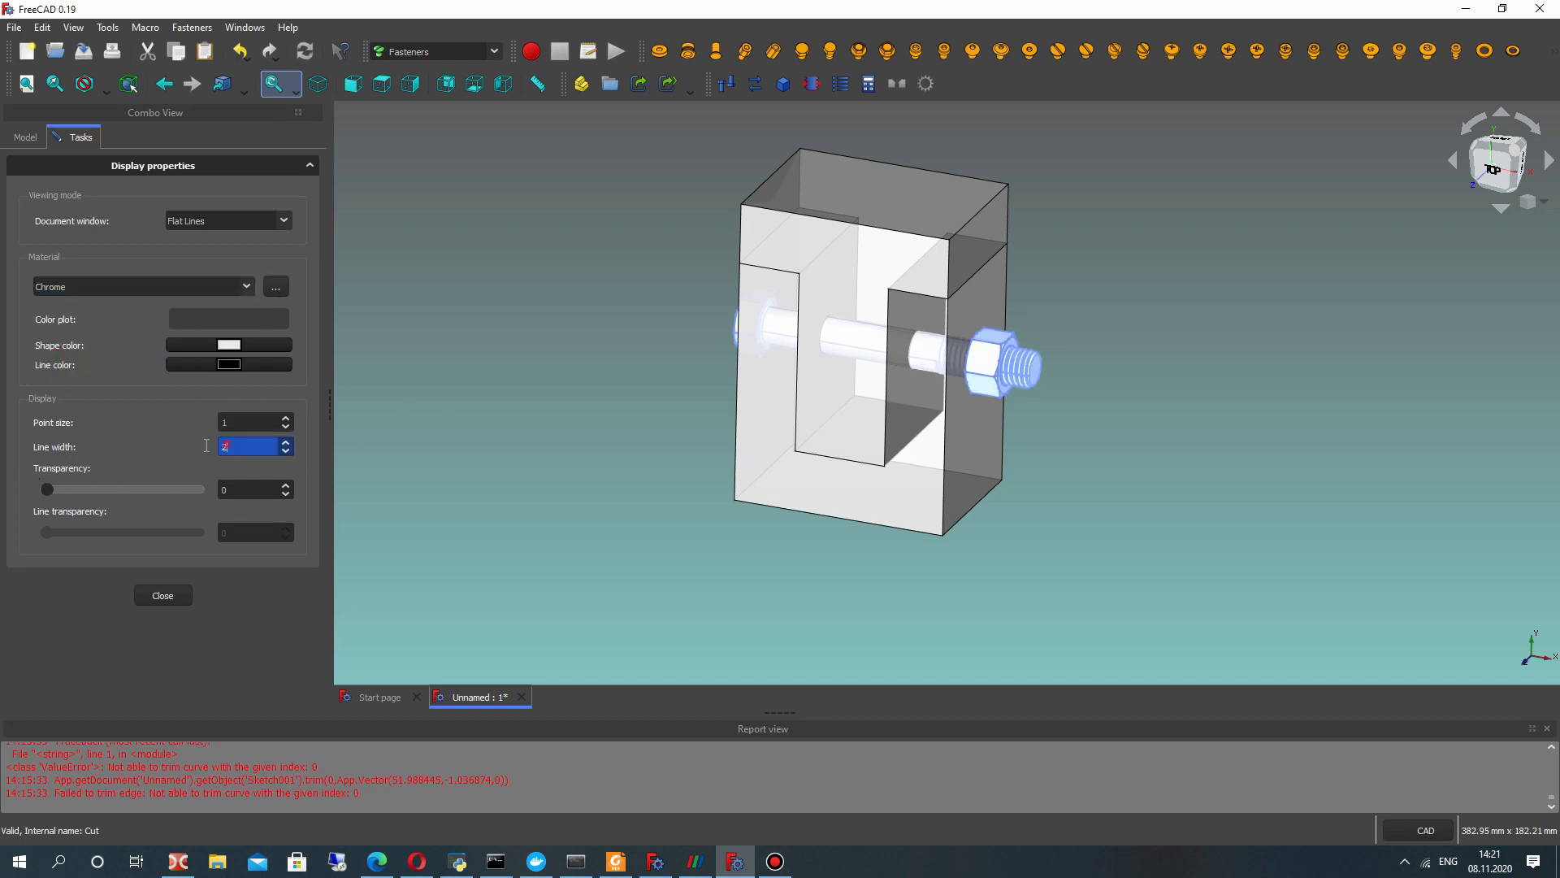
{"action": "left_click", "coordinate": [549, 396]}
{"action": "middle_click_drag", "start_coordinate": [377, 358], "coordinate": [720, 384]}
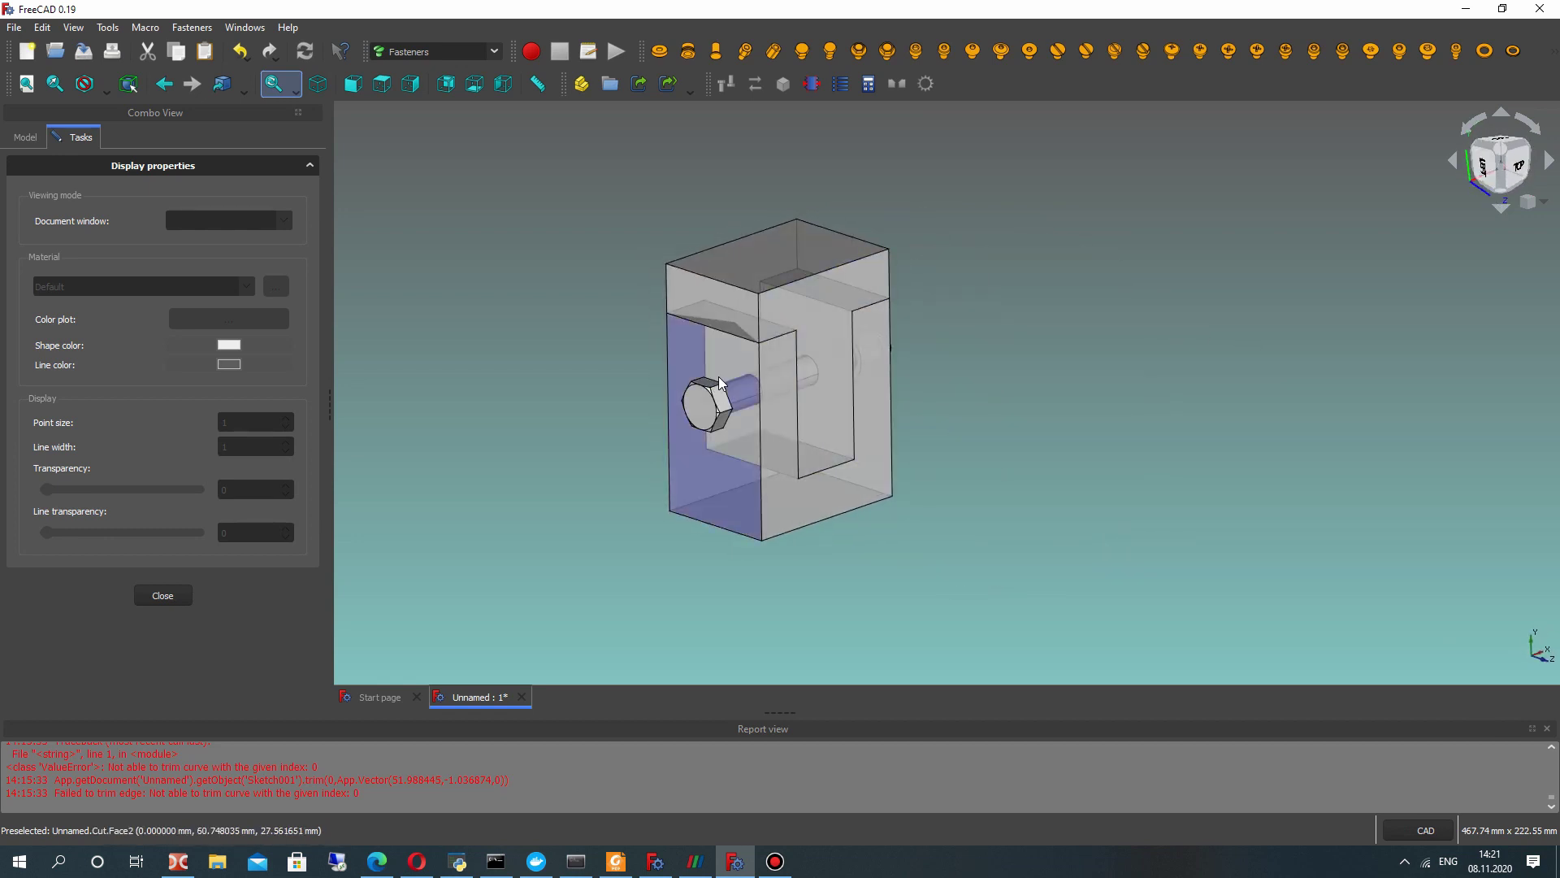
{"action": "left_click", "coordinate": [163, 596]}
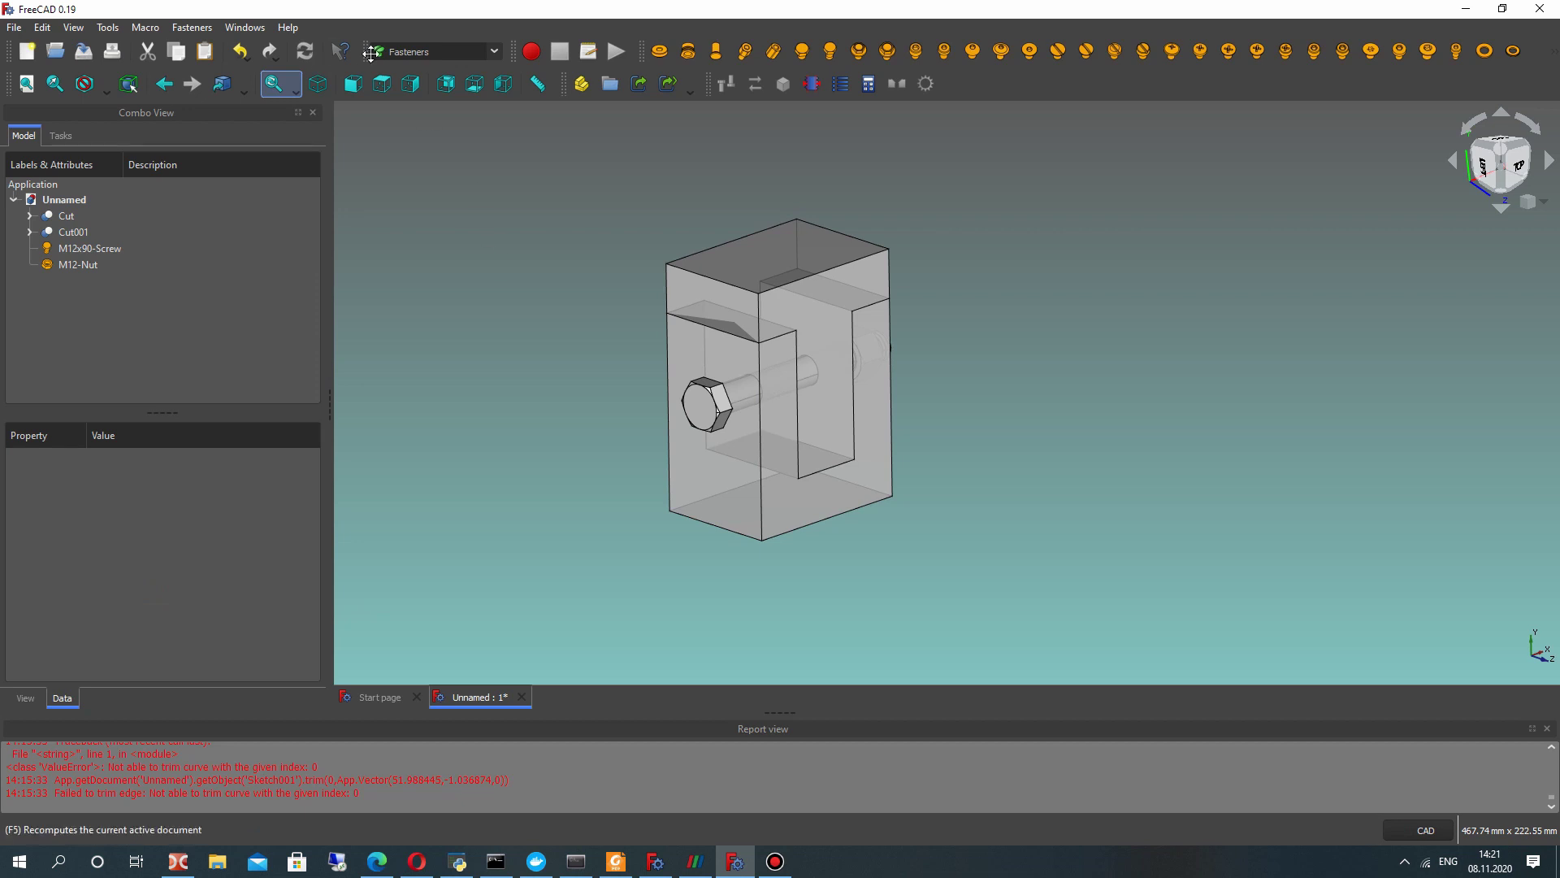
- Switch to the Exploded Assembly workbench and create a simple explode group for the nut, directed along the normal of its outer end face
{"action": "left_click", "coordinate": [406, 51]}
{"action": "left_click", "coordinate": [403, 435]}
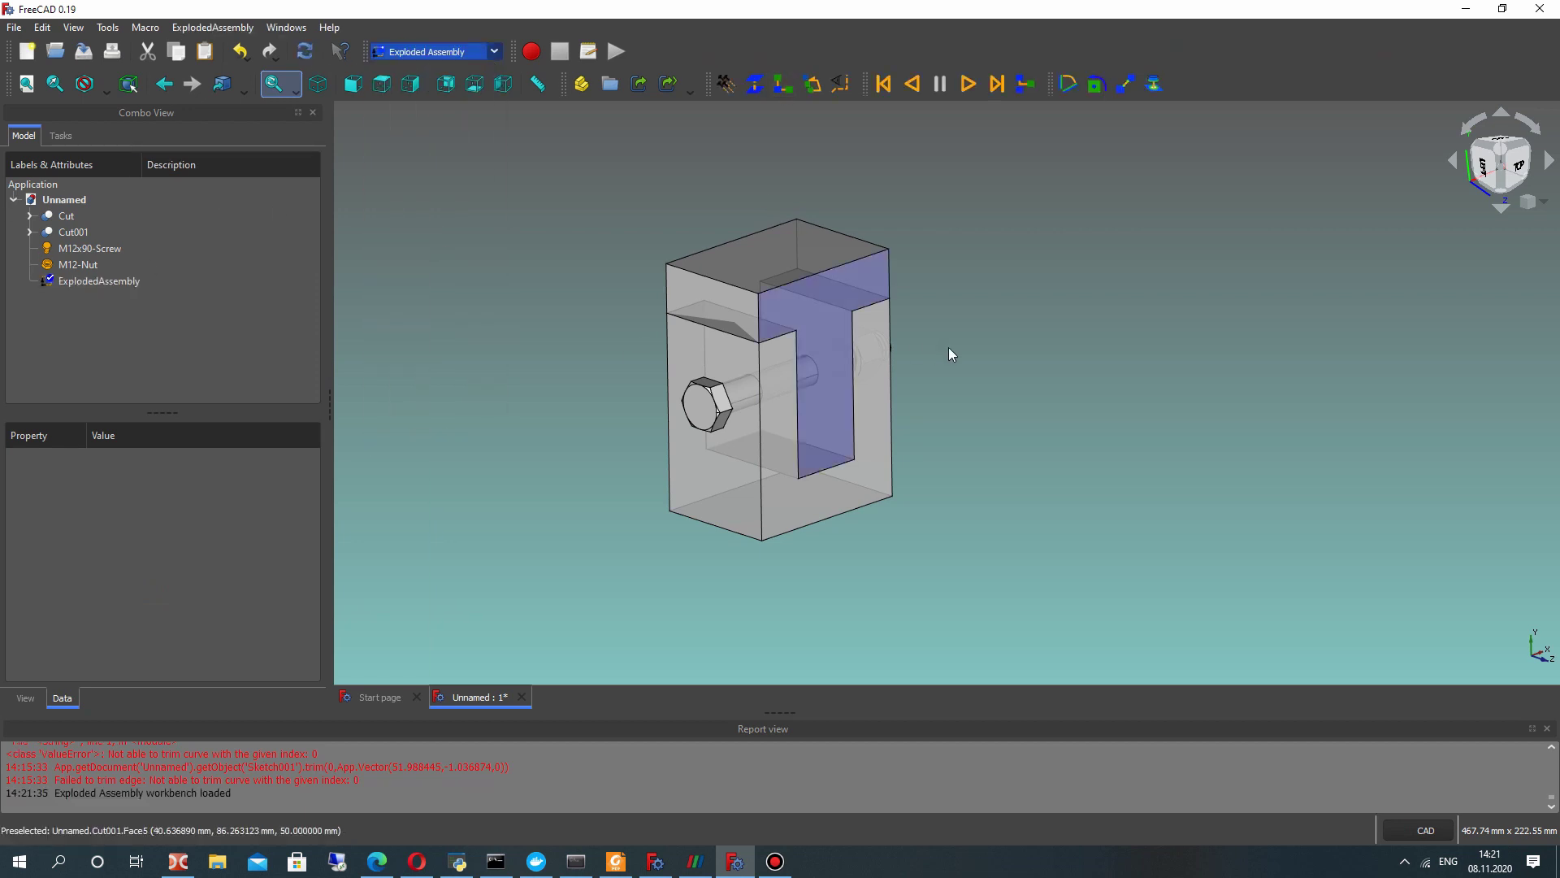
{"action": "middle_click_drag", "start_coordinate": [972, 484], "coordinate": [899, 404]}
{"action": "scroll", "coordinate": [898, 404], "scroll_direction": "up", "scroll_amount": 3}
{"action": "scroll", "coordinate": [838, 409], "scroll_direction": "down", "scroll_amount": 2}
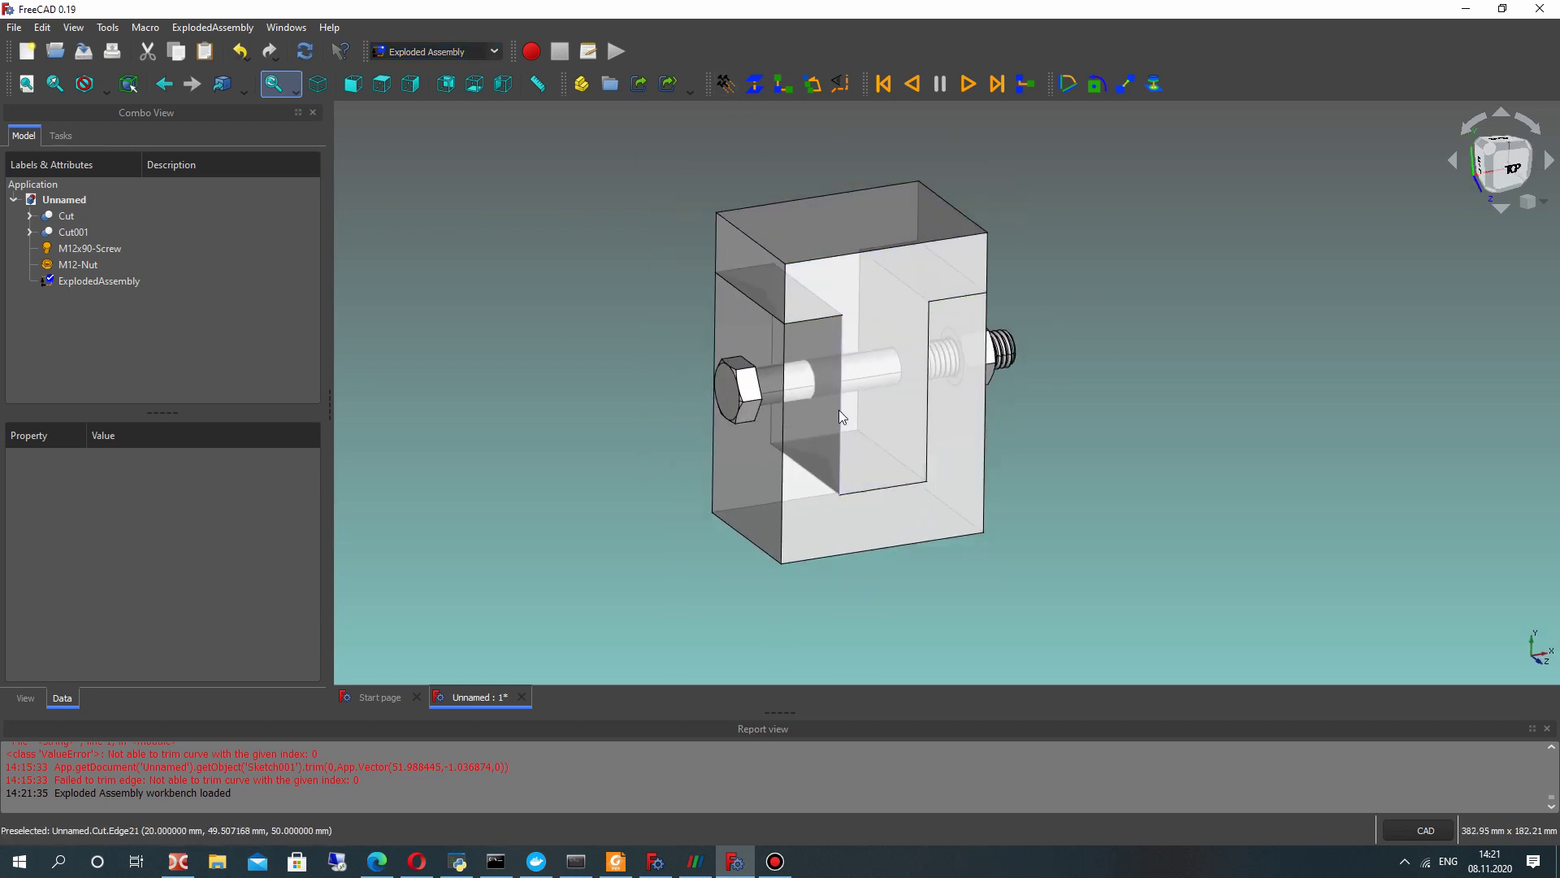
{"action": "middle_click_drag", "start_coordinate": [1038, 393], "coordinate": [1058, 341]}
{"action": "left_click", "coordinate": [973, 334]}
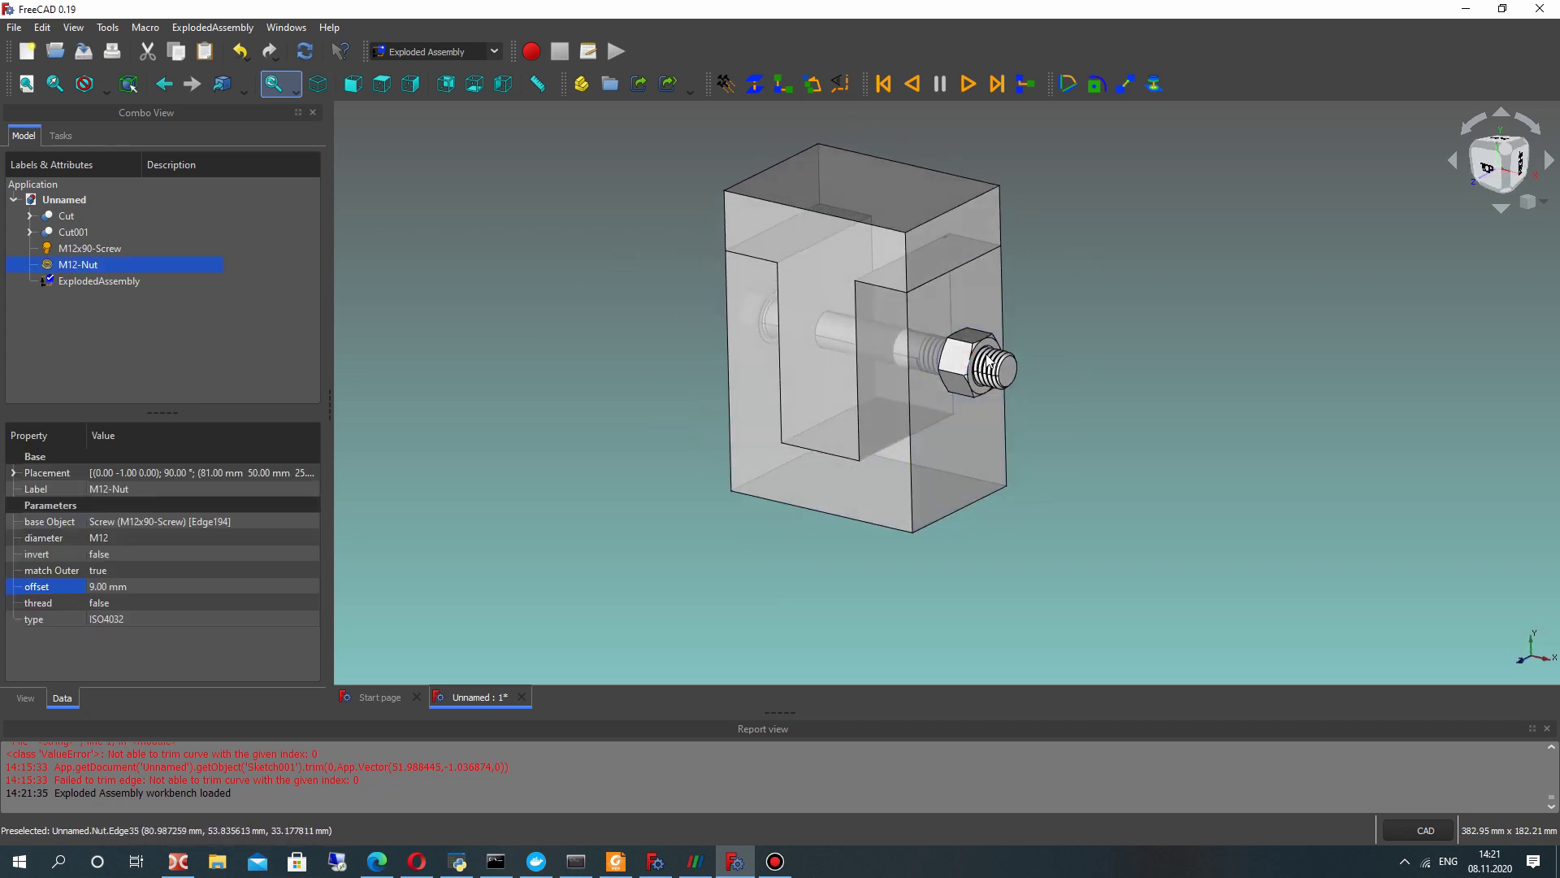
{"action": "scroll", "coordinate": [974, 330], "scroll_direction": "up", "scroll_amount": 5}
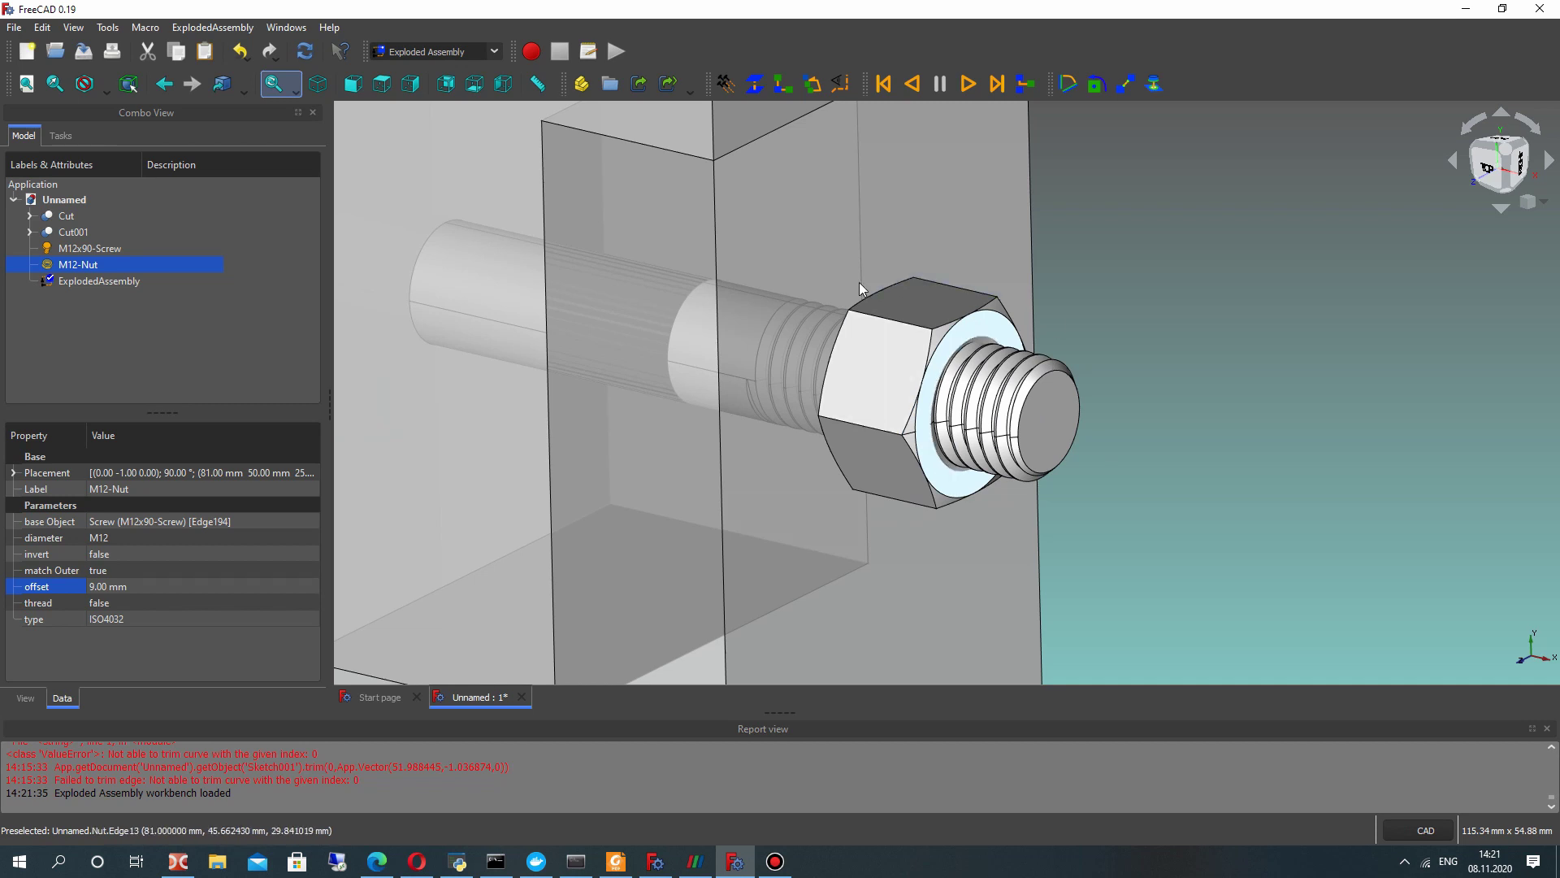
{"action": "left_click", "coordinate": [749, 81]}
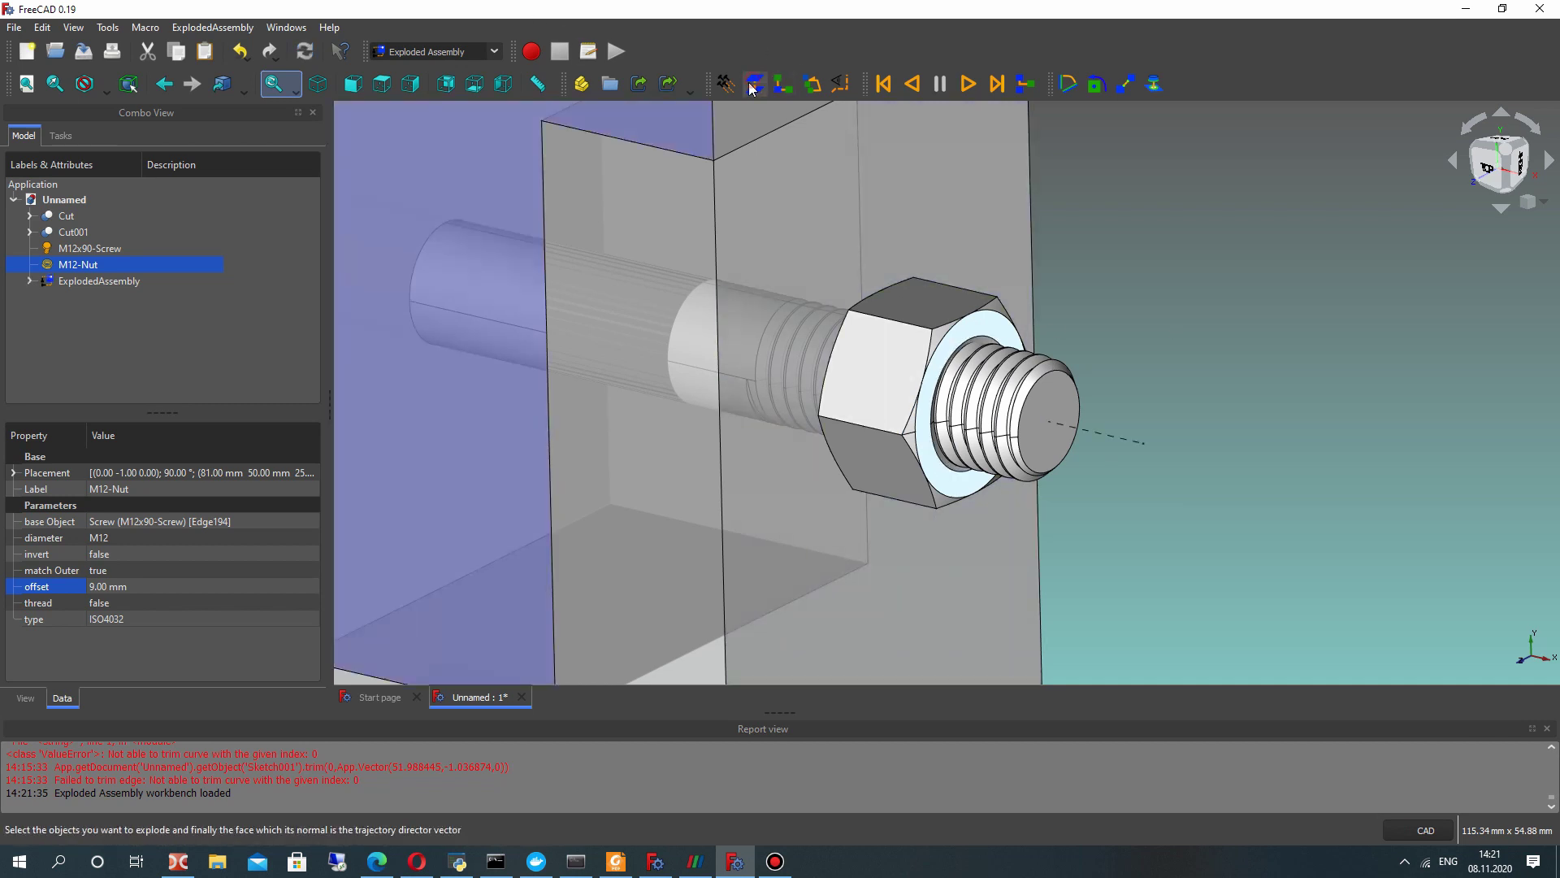
- Run the assembly animation to preview the nut's movement off the screw
{"action": "left_click", "coordinate": [97, 299]}
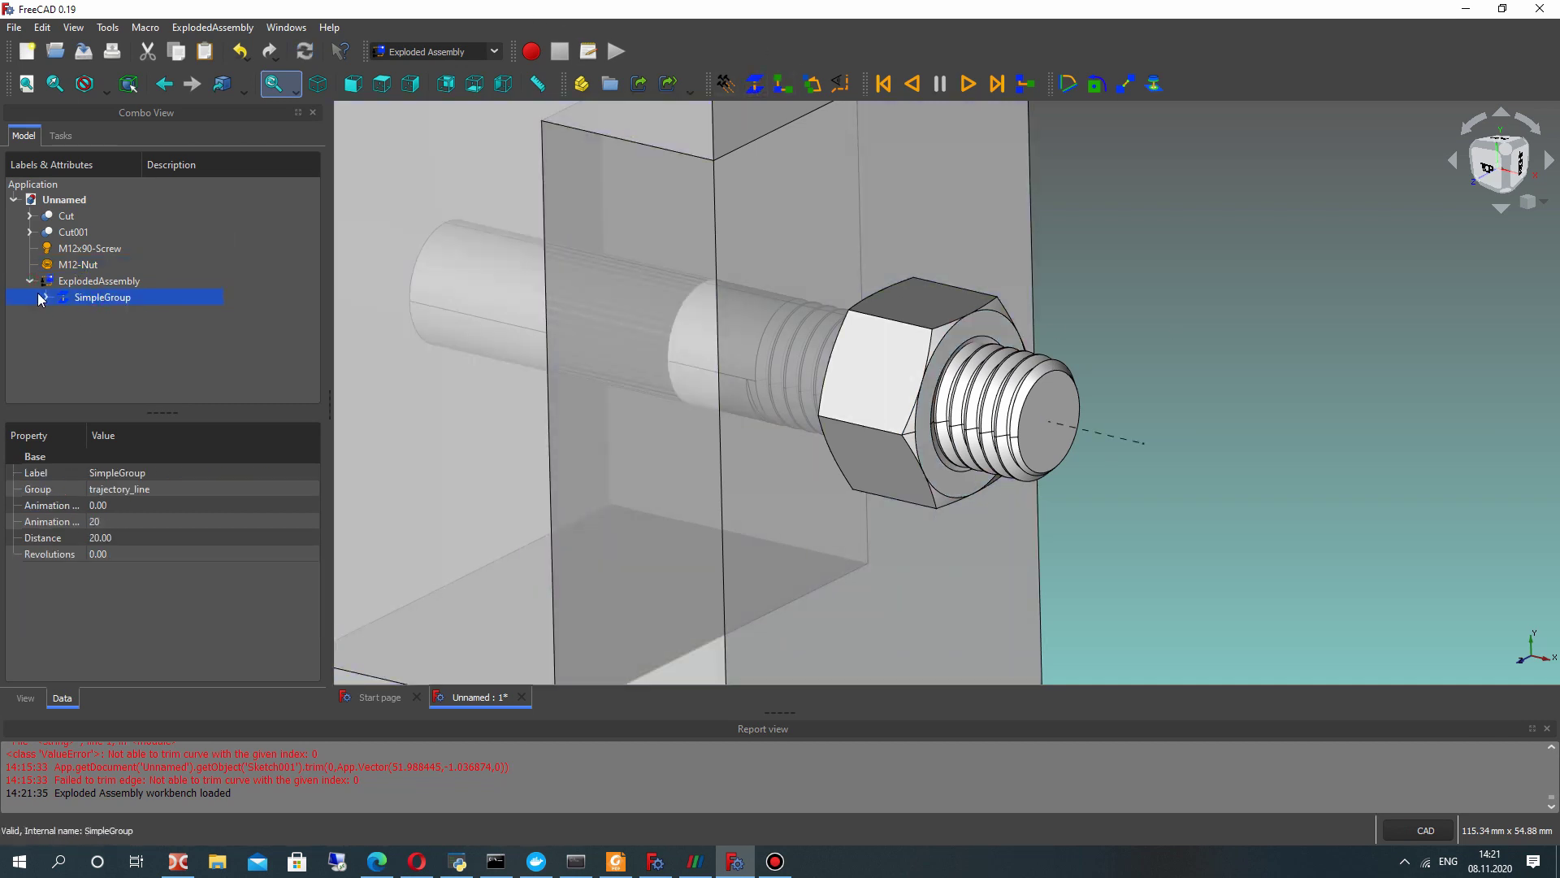
{"action": "left_click", "coordinate": [968, 83]}
{"action": "scroll", "coordinate": [1081, 478], "scroll_direction": "down", "scroll_amount": 2}
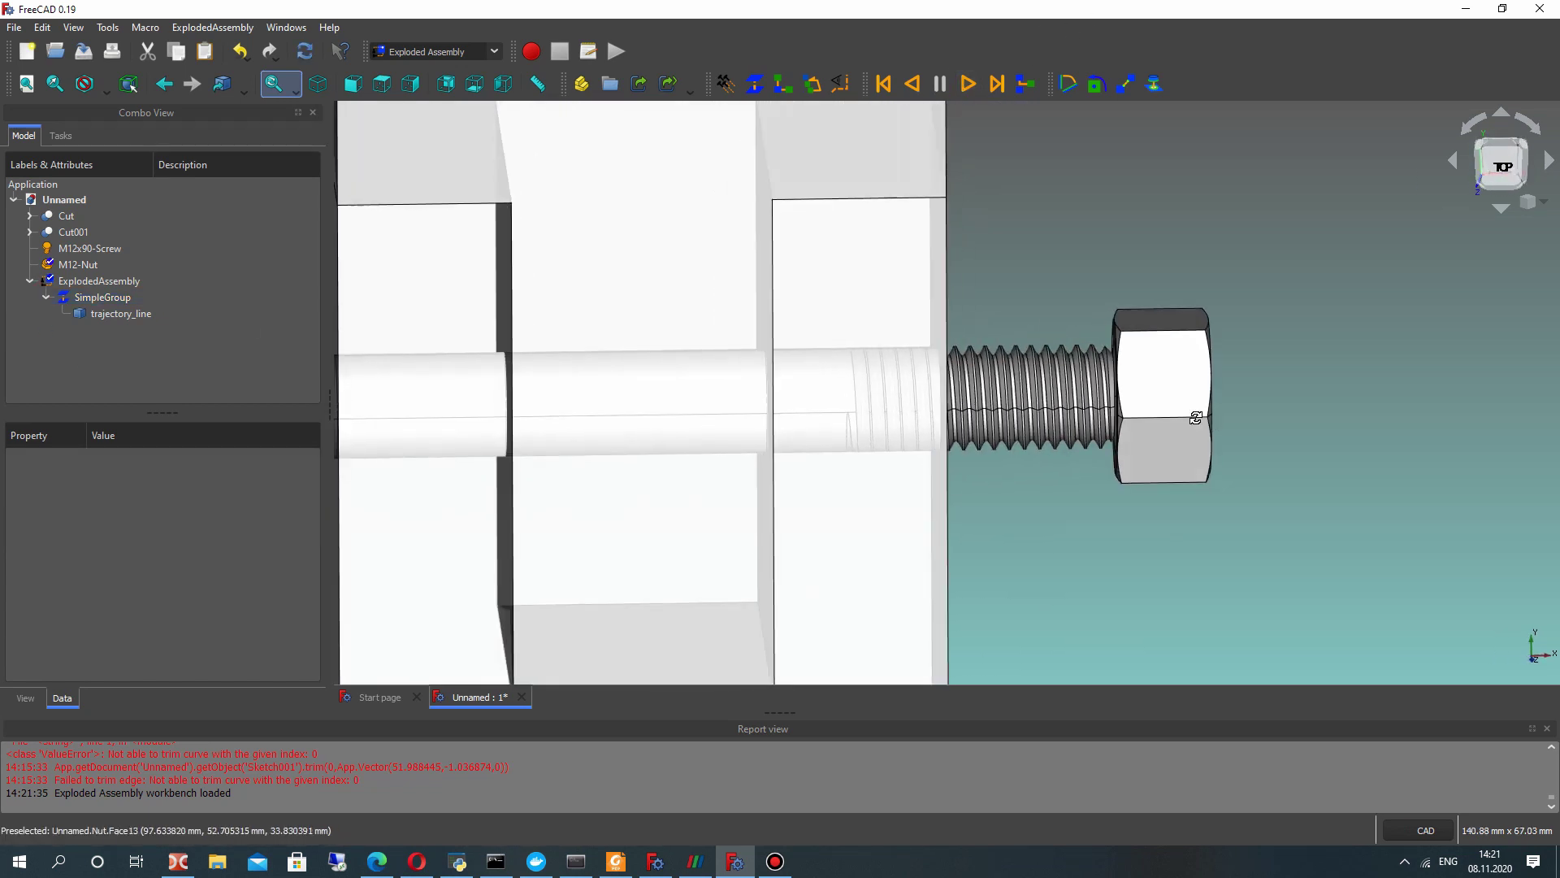
- Set the nut group's explode distance to 30 and run the assembly animation
{"action": "left_click", "coordinate": [102, 313]}
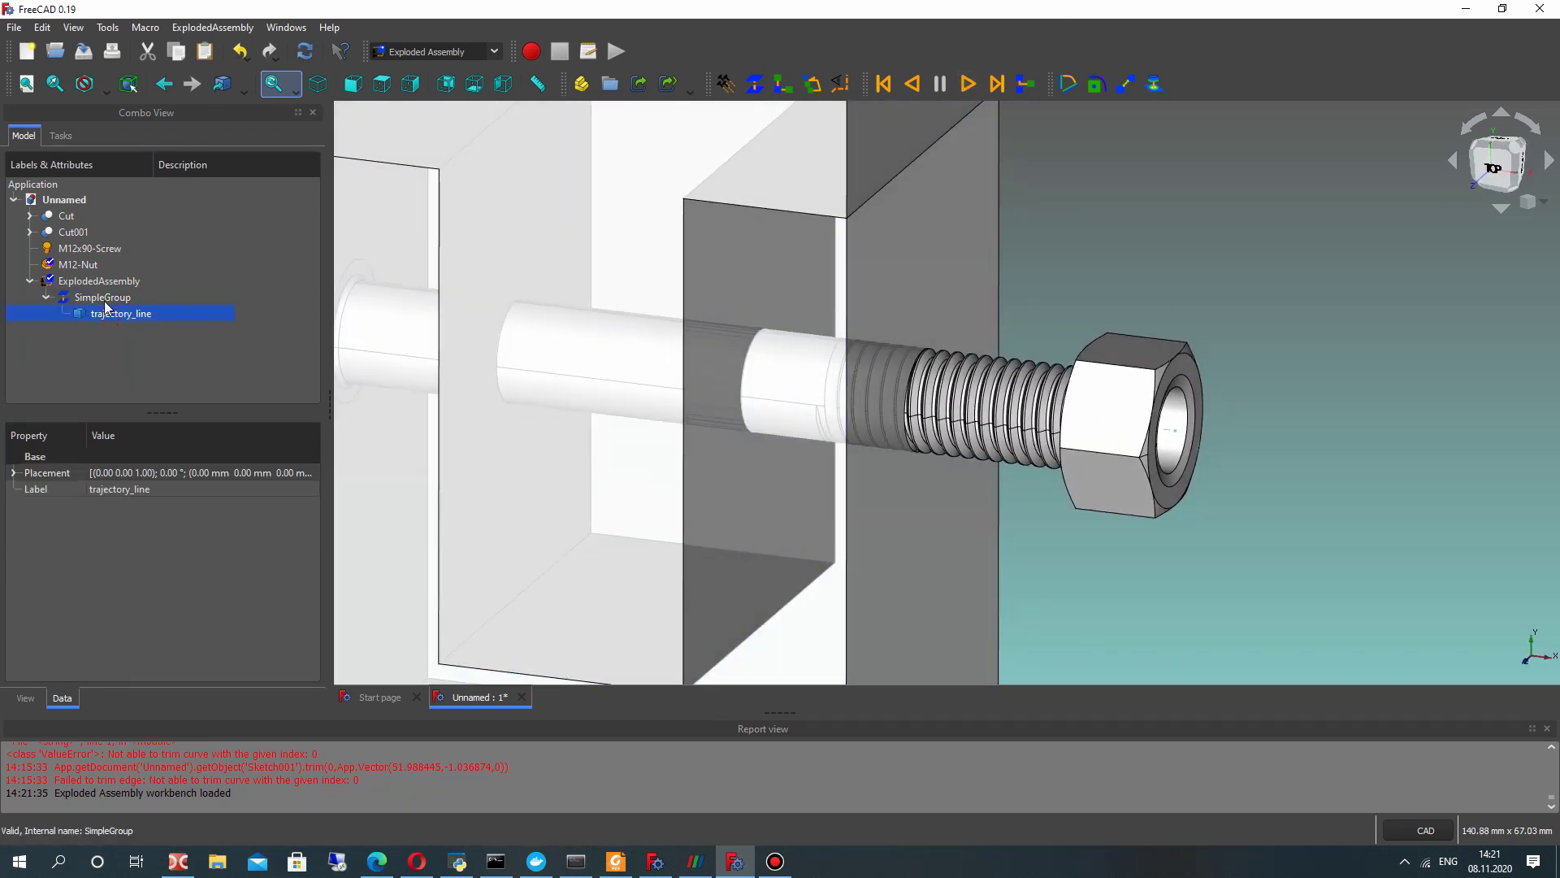
{"action": "left_click", "coordinate": [102, 280]}
{"action": "left_click", "coordinate": [96, 298]}
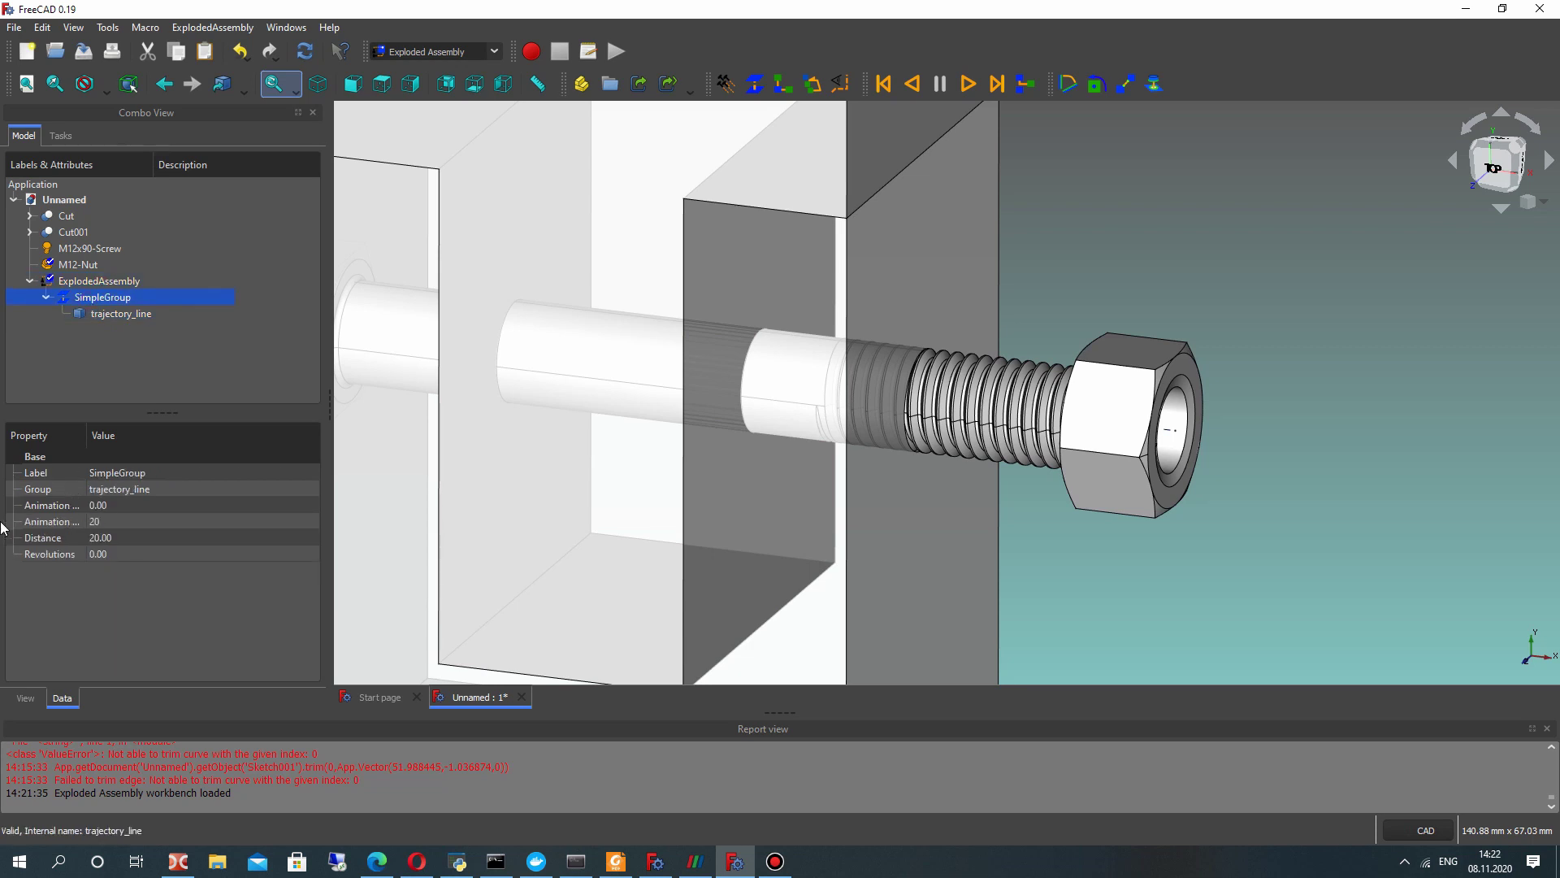
{"action": "left_click_drag", "start_coordinate": [86, 428], "coordinate": [120, 429]}
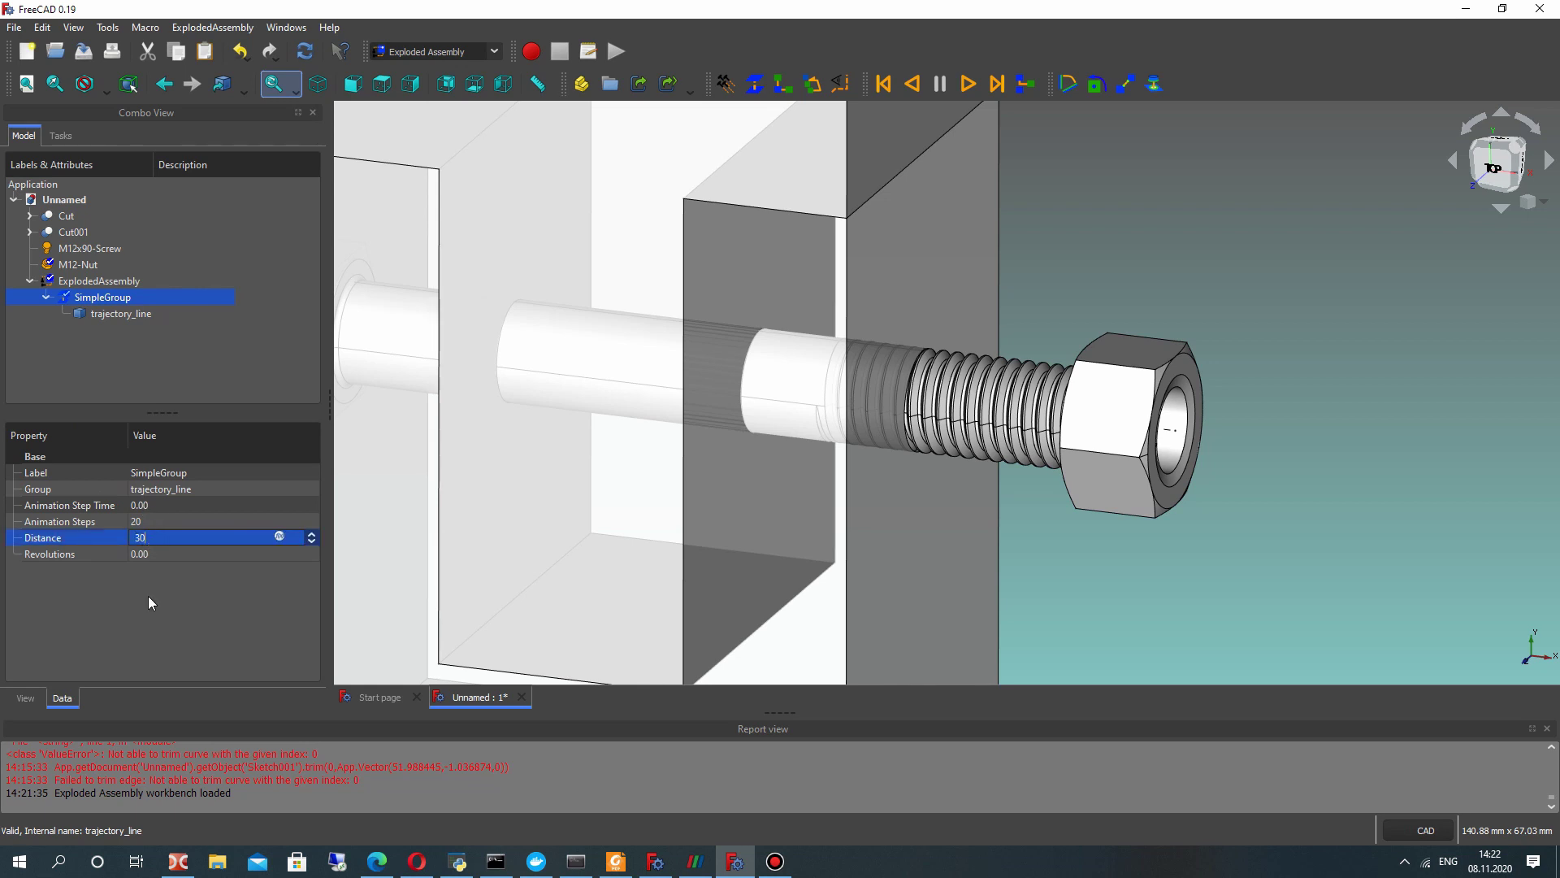
{"action": "left_click", "coordinate": [164, 626]}
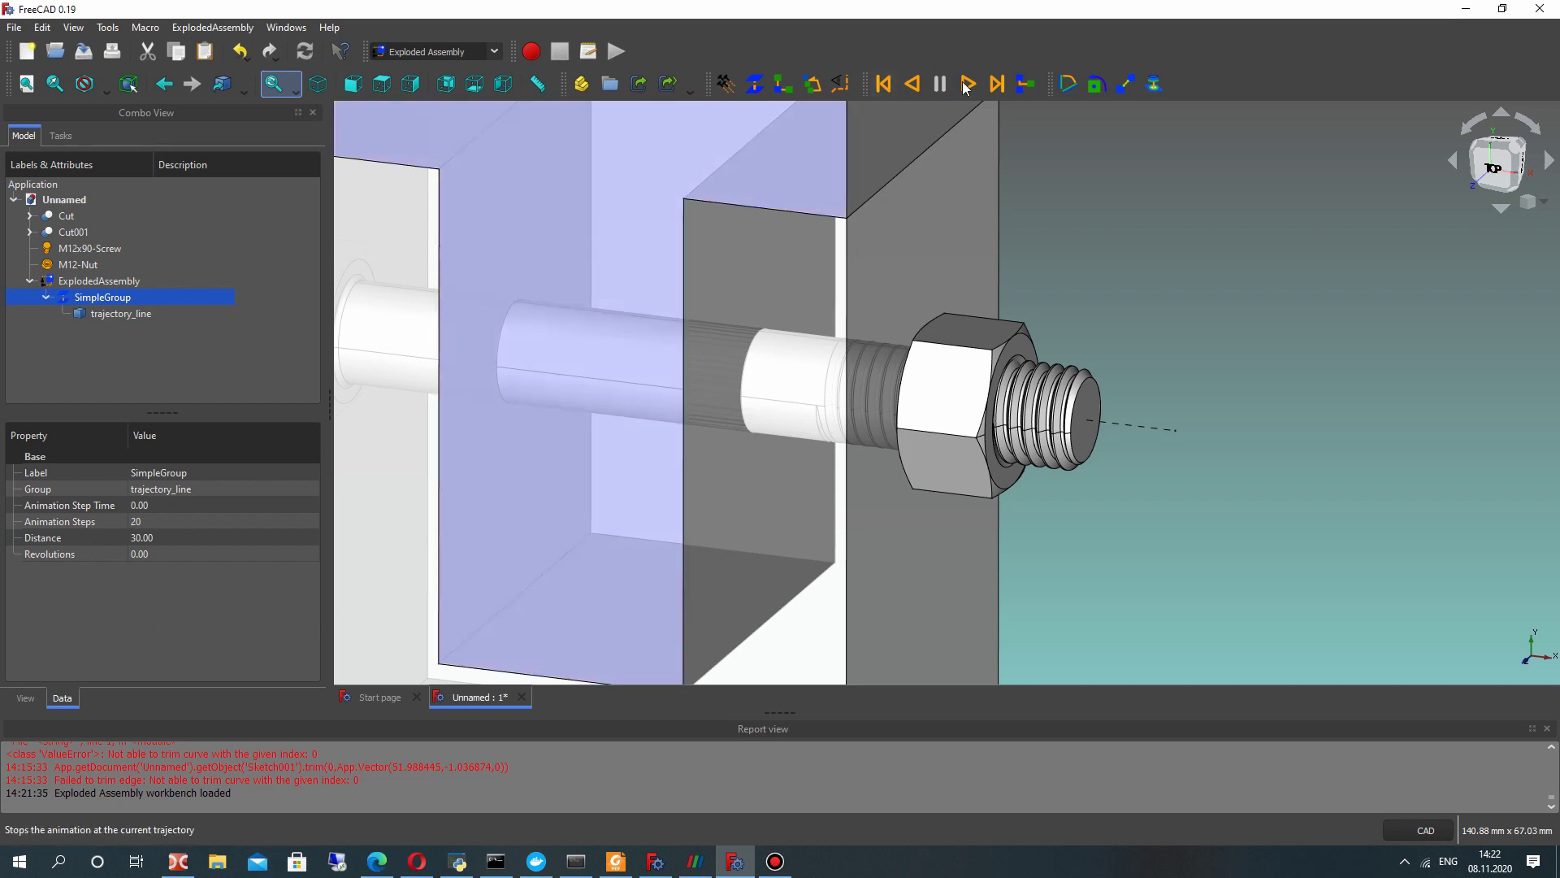
{"action": "left_click", "coordinate": [967, 85]}
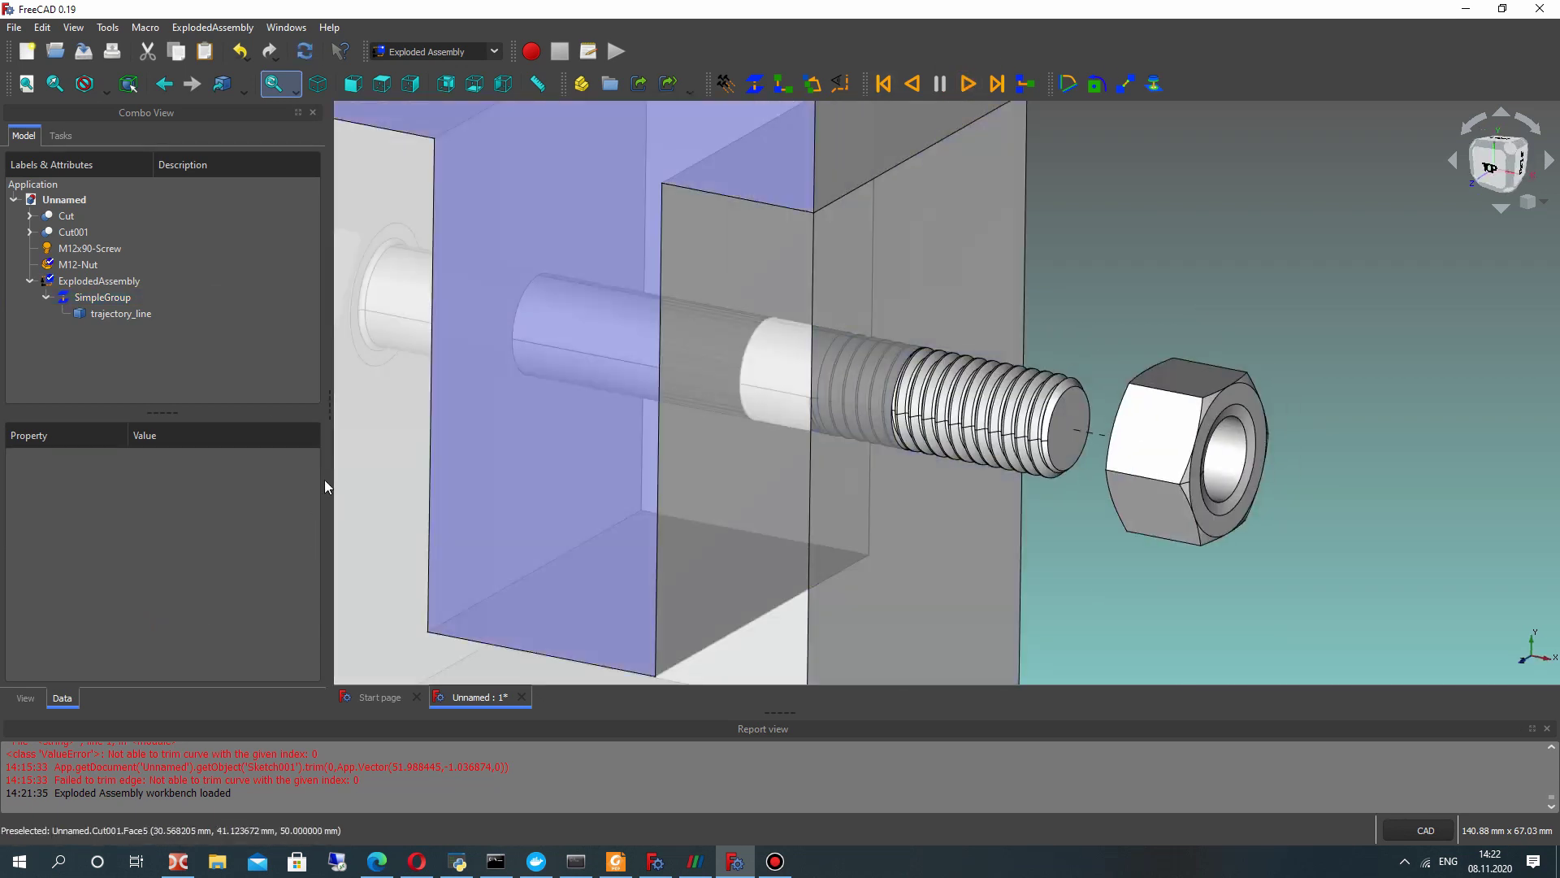
{"action": "left_click", "coordinate": [114, 317]}
{"action": "middle_click_drag", "start_coordinate": [1011, 533], "coordinate": [515, 439]}
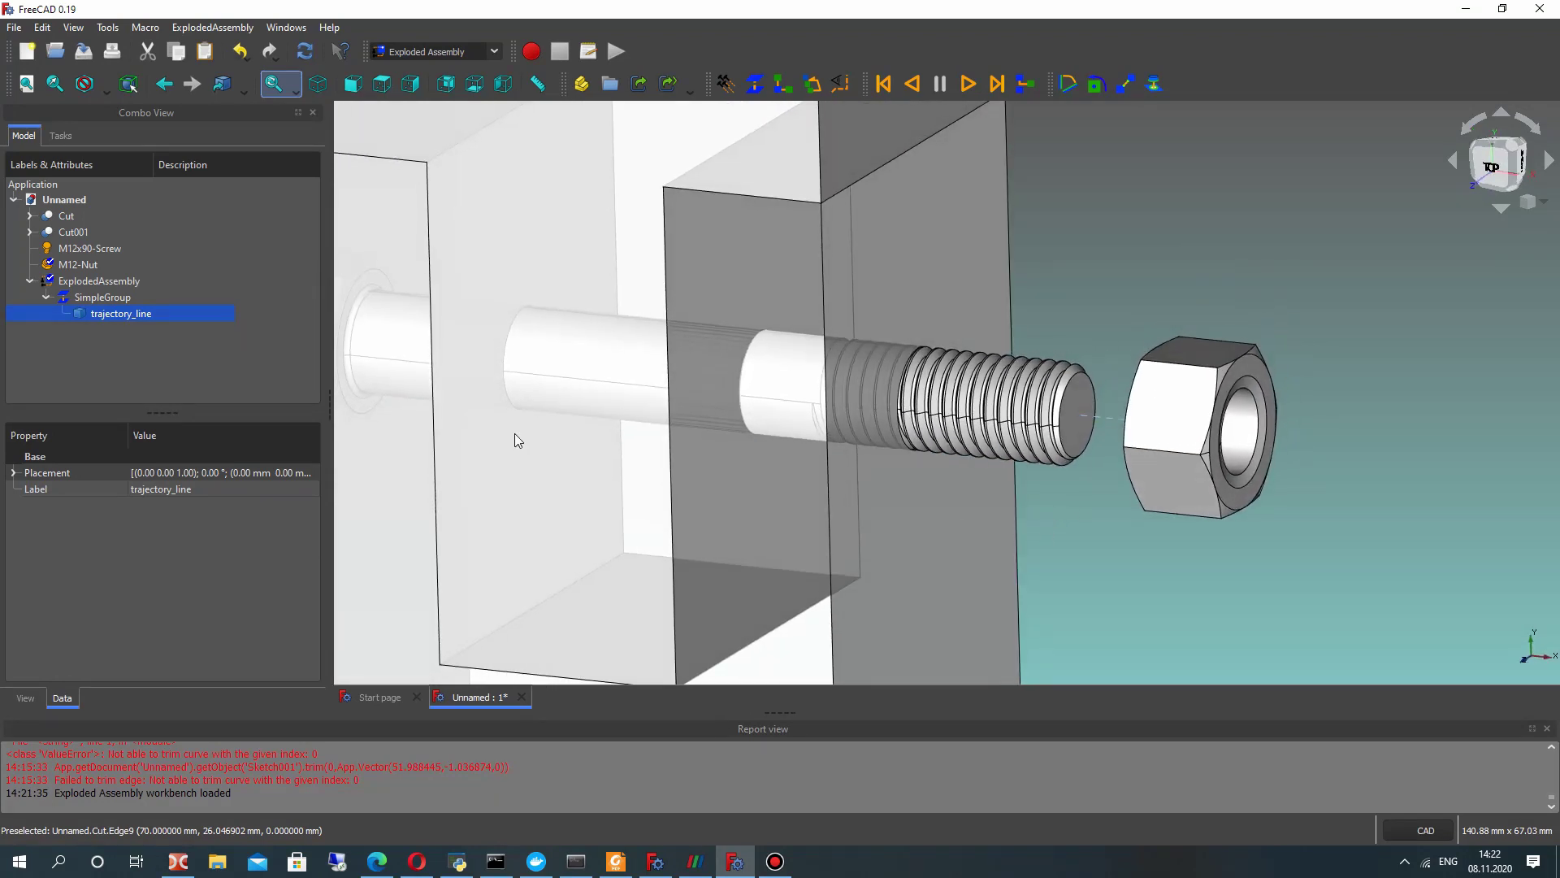
- Set the nut group's revolutions to 2 and replay the assembly animation
{"action": "left_click", "coordinate": [109, 298]}
{"action": "left_click", "coordinate": [145, 552]}
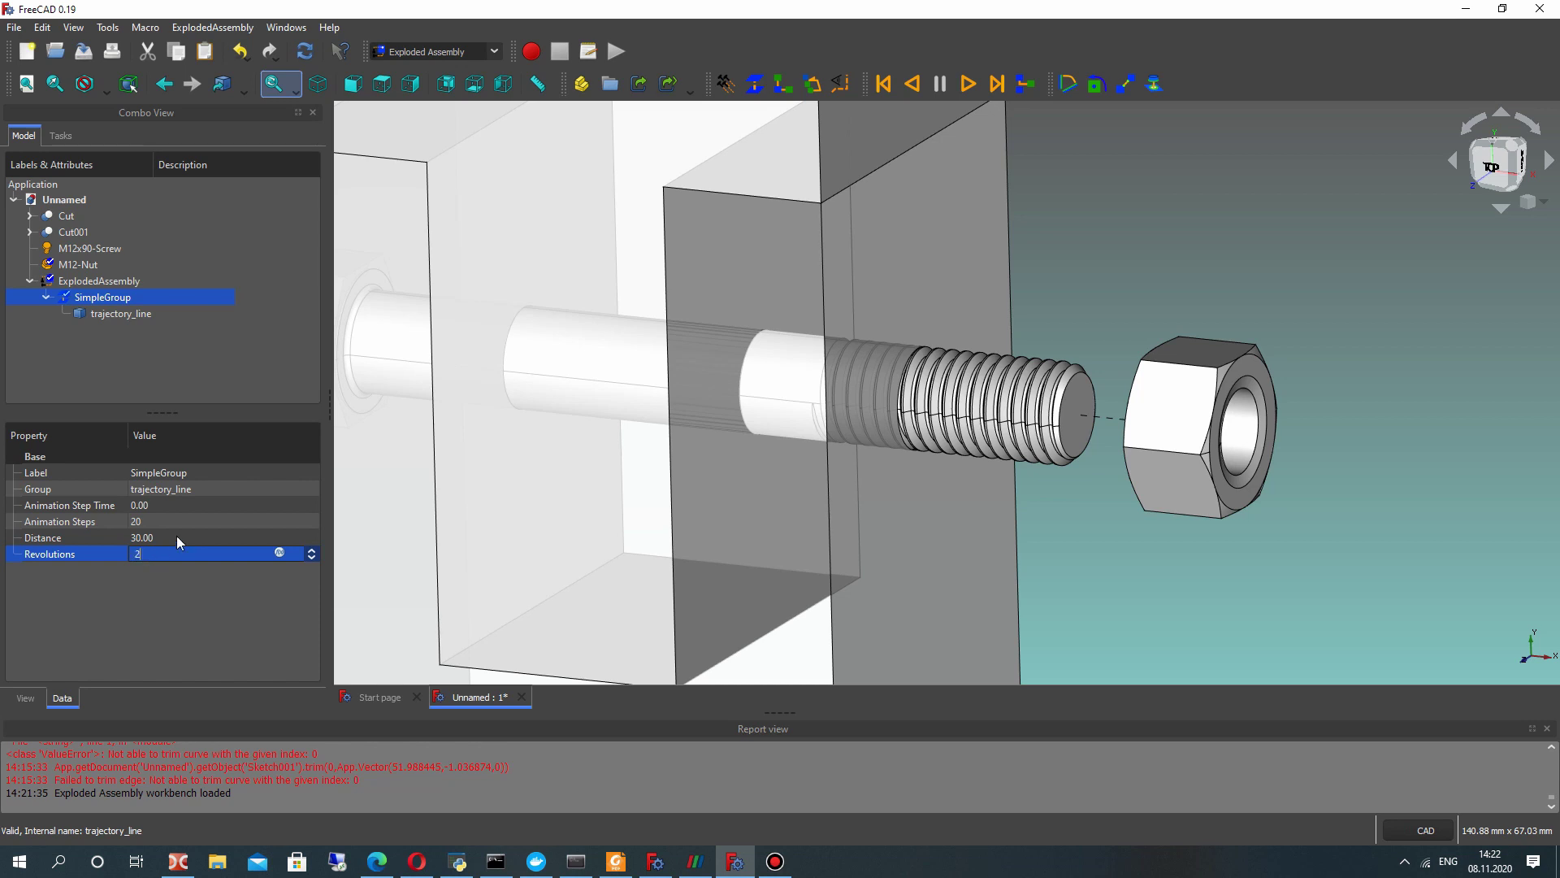
{"action": "left_click", "coordinate": [119, 641]}
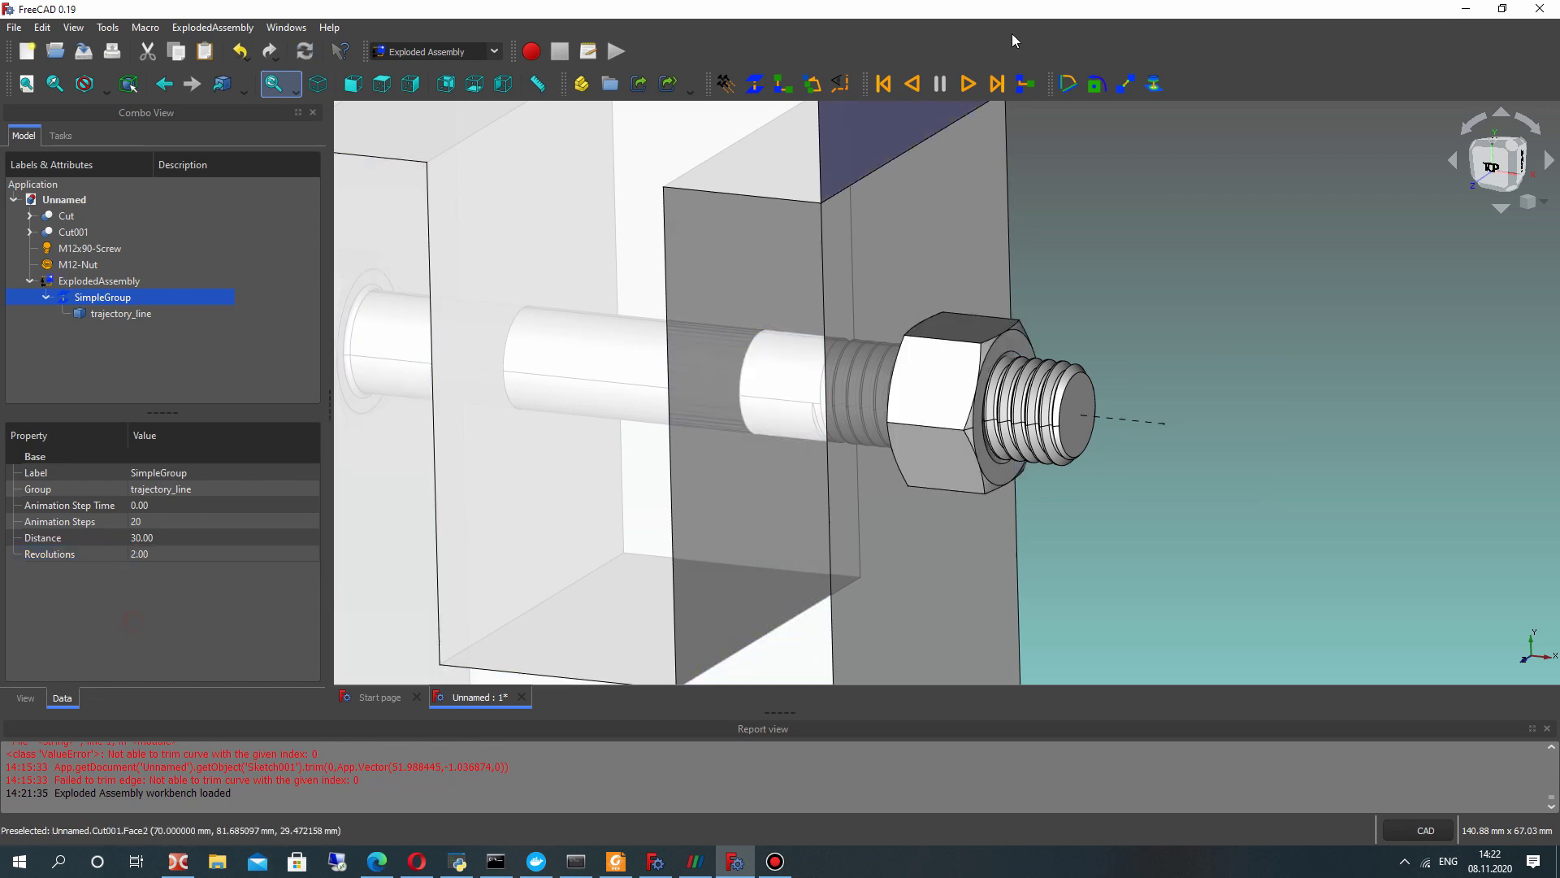
{"action": "left_click", "coordinate": [969, 82]}
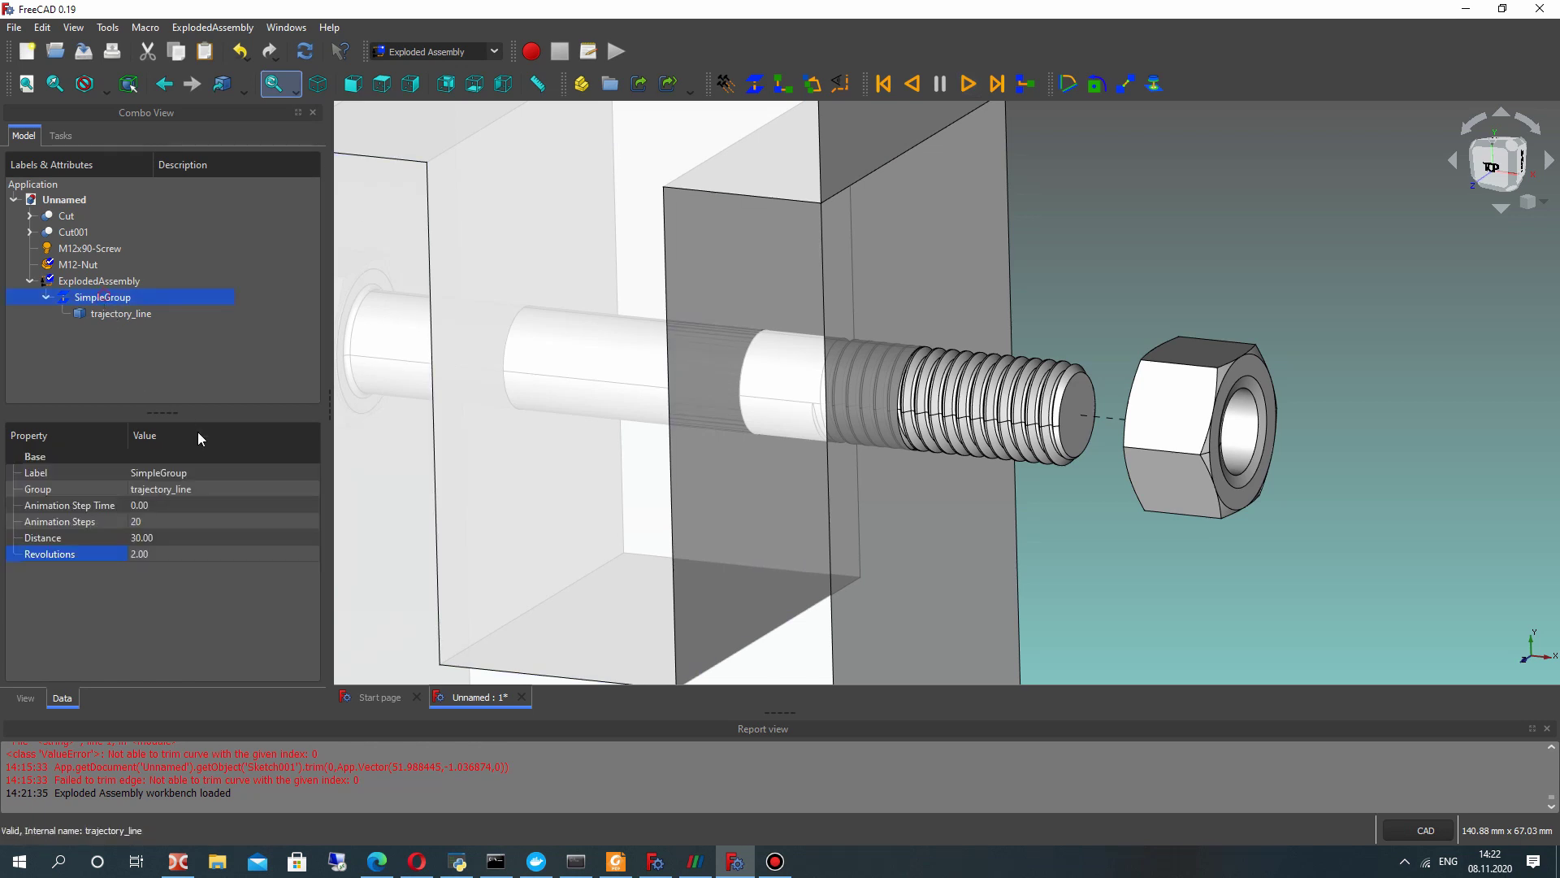
- Set the nut group's animation steps to 120 and its animation step time to 0.01
{"action": "left_click", "coordinate": [151, 522]}
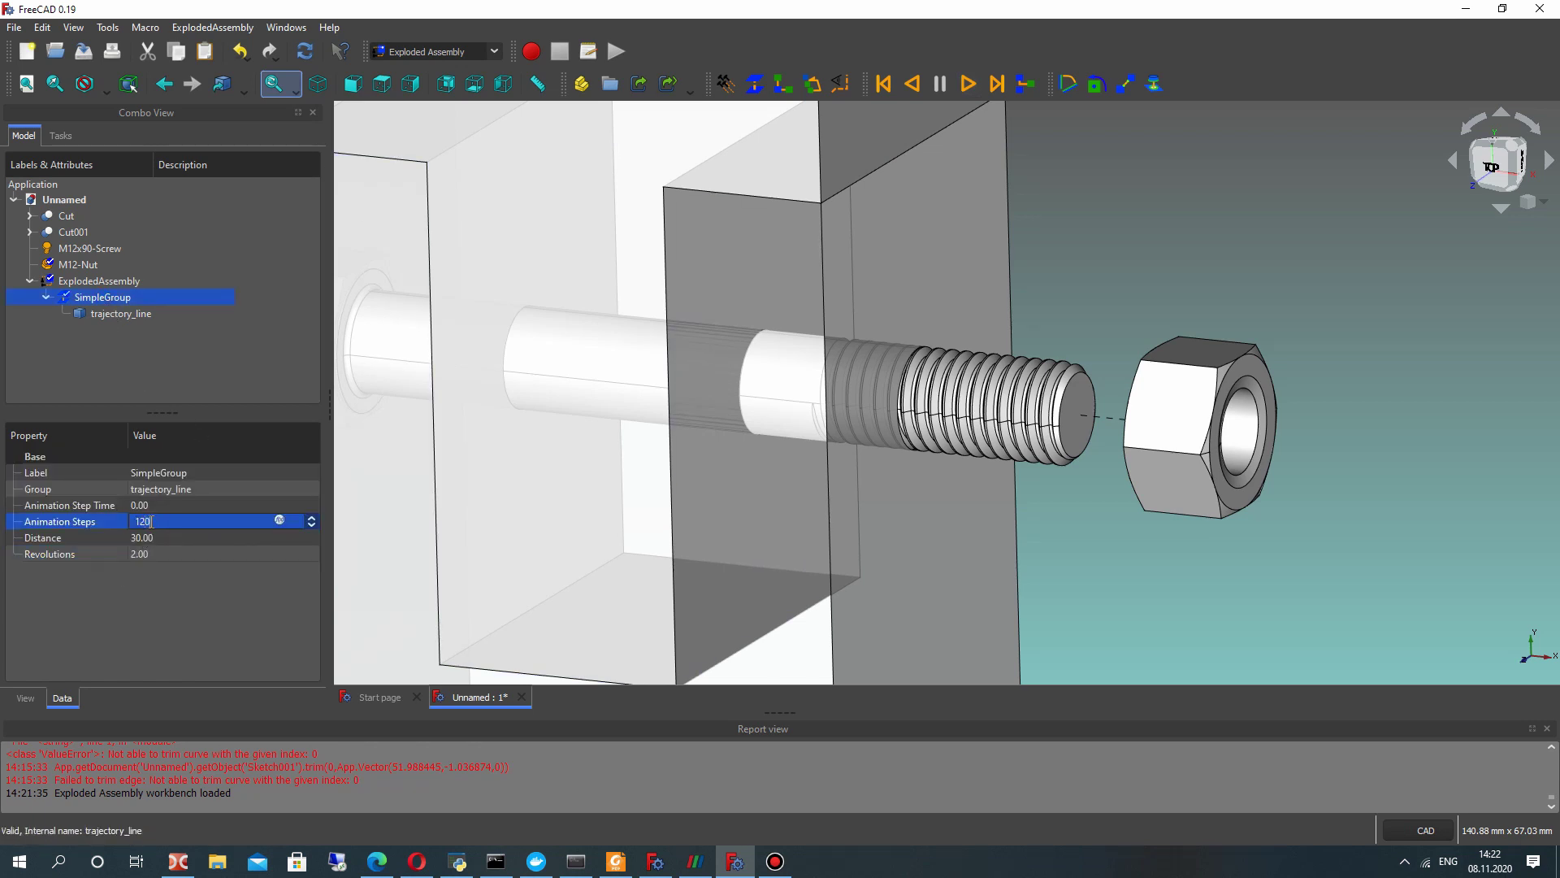
{"action": "key", "text": "Return"}
{"action": "left_click", "coordinate": [160, 505]}
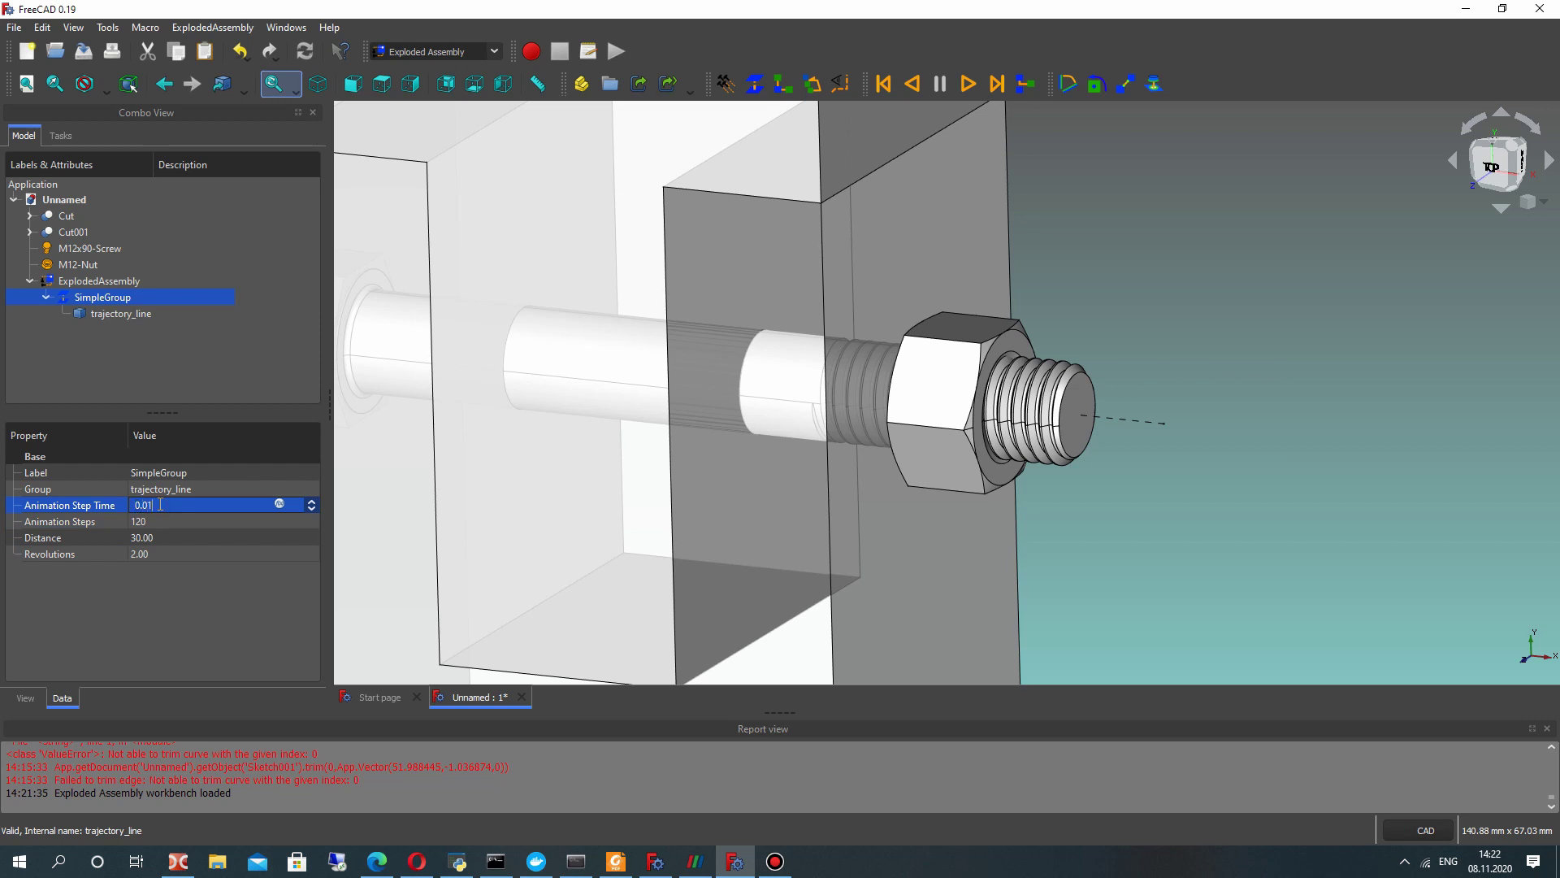
{"action": "type", "text": "0.01"}
{"action": "key", "text": "Return"}
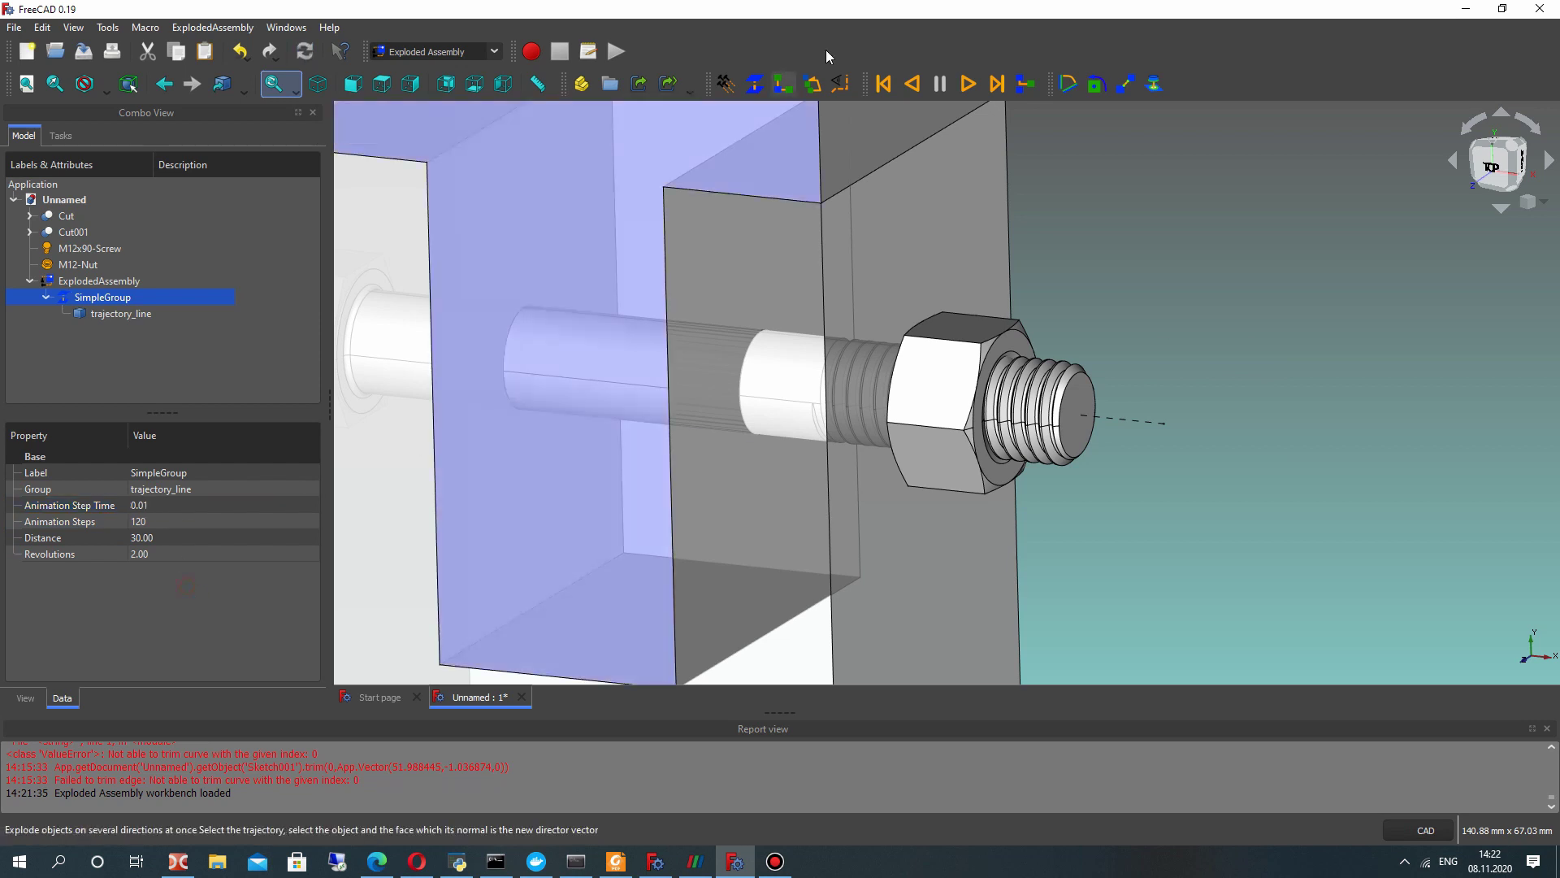
- Play the nut's explosion animation forwards and in reverse to check the rotation and speed
{"action": "left_click", "coordinate": [967, 83]}
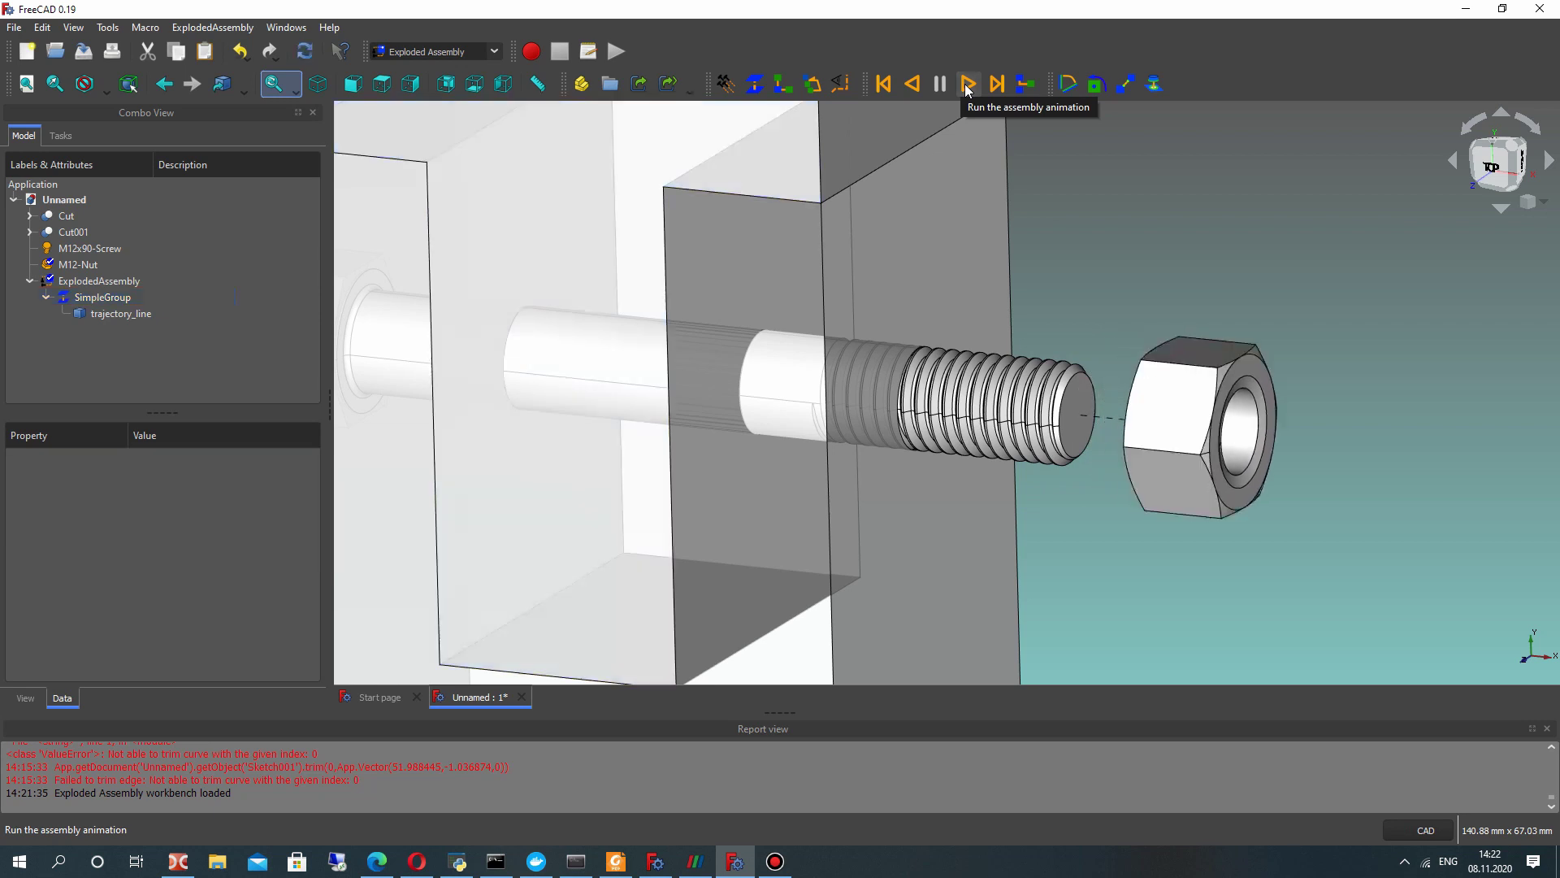
{"action": "left_click", "coordinate": [913, 84]}
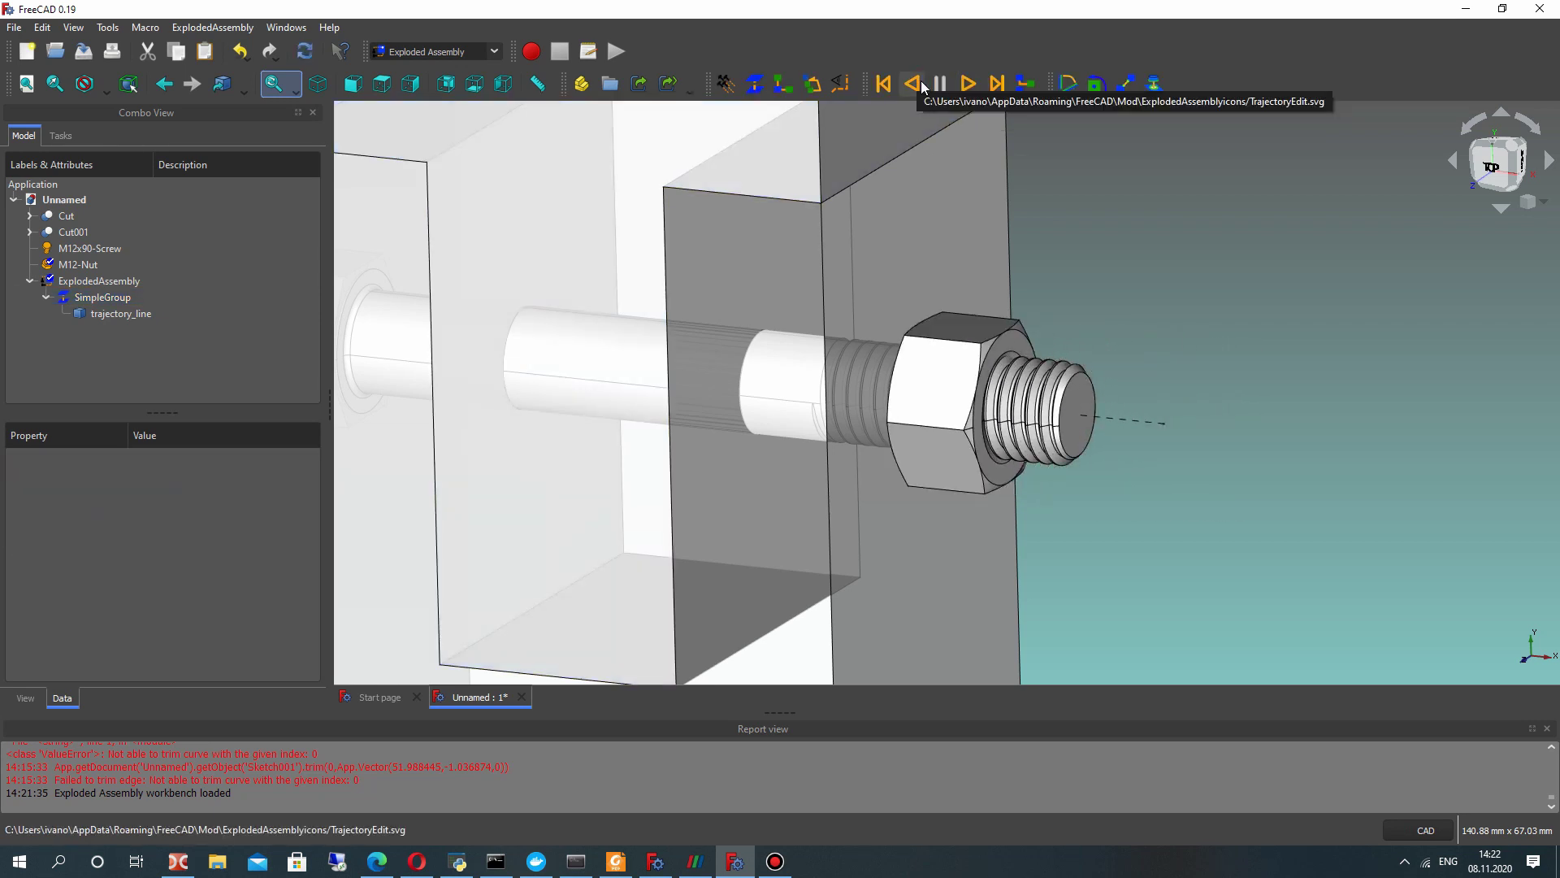
{"action": "left_click", "coordinate": [917, 85]}
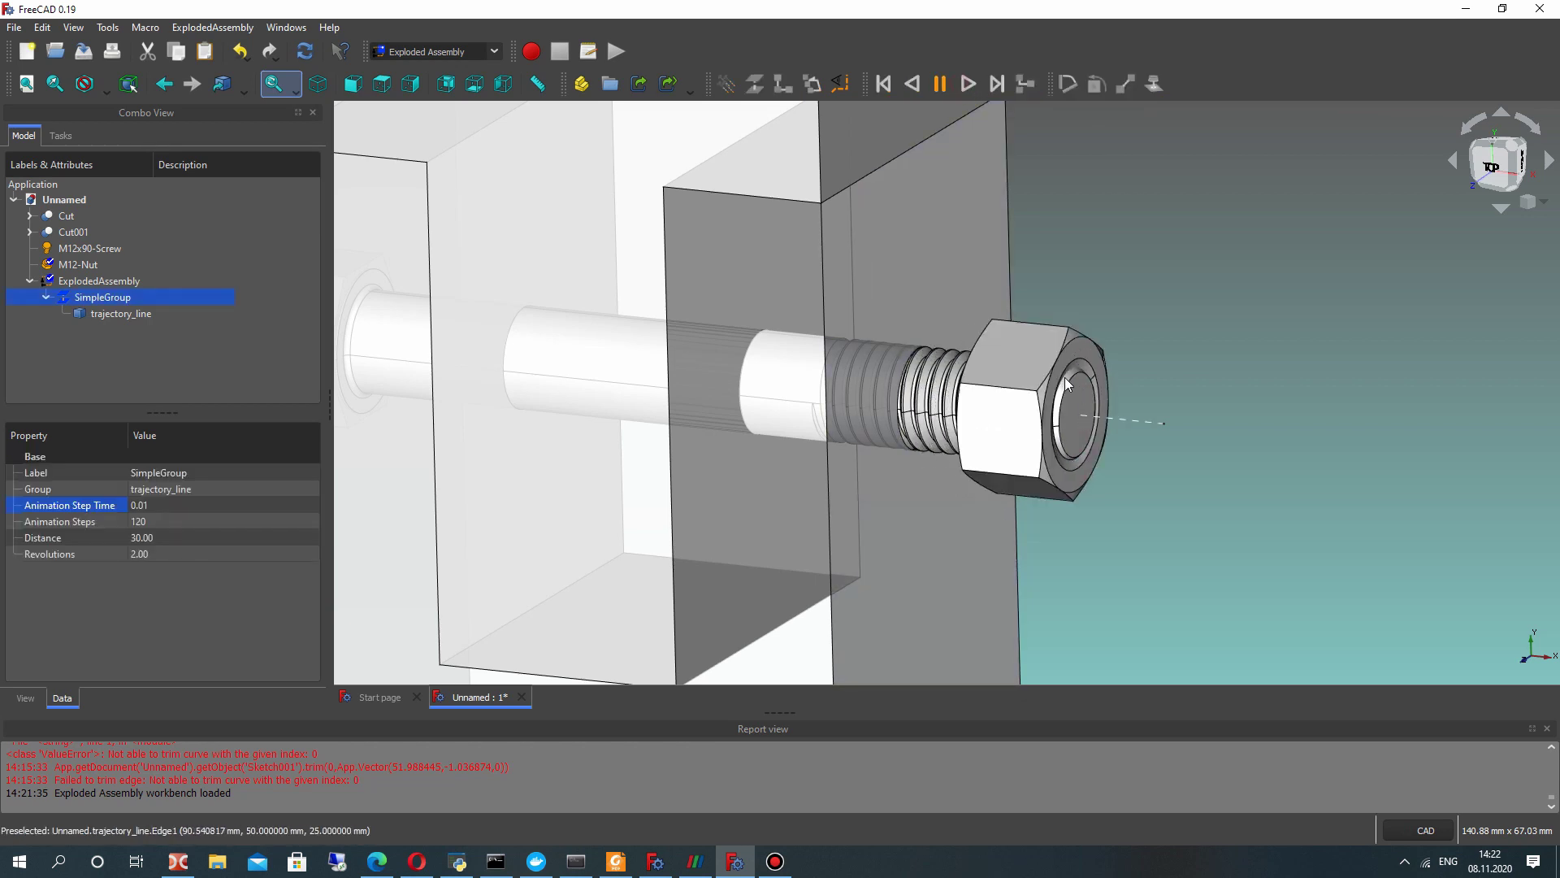
- Create a simple explode group for the M12 screw, directed along the normal of its head's end face
{"action": "scroll", "coordinate": [983, 381], "scroll_direction": "down", "scroll_amount": 6}
{"action": "middle_click_drag", "start_coordinate": [773, 432], "coordinate": [724, 485]}
{"action": "scroll", "coordinate": [695, 330], "scroll_direction": "up", "scroll_amount": 4}
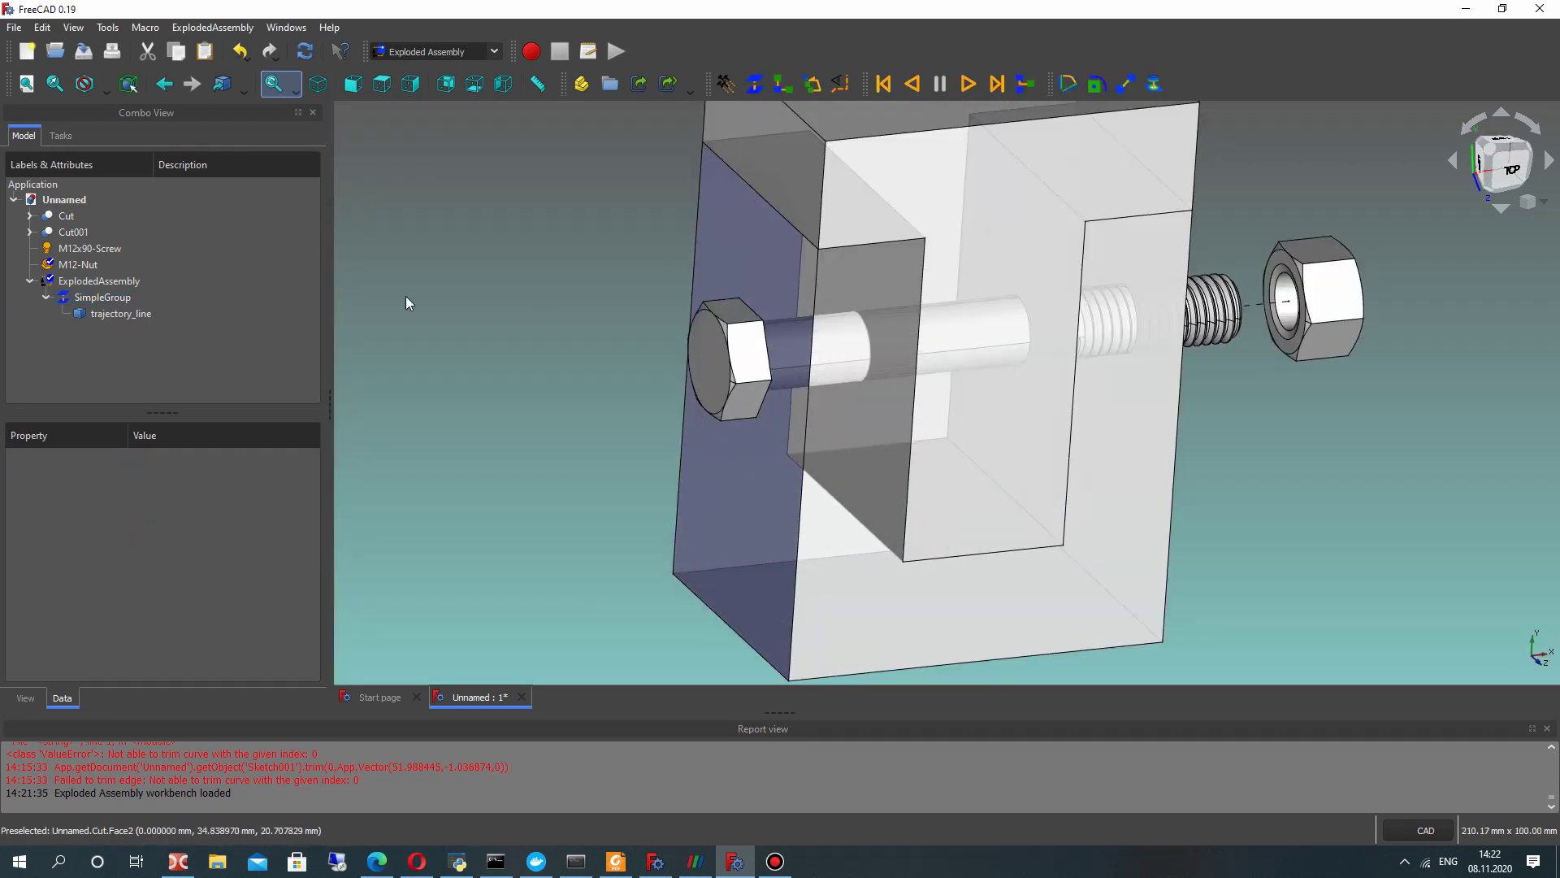
{"action": "left_click", "coordinate": [695, 334]}
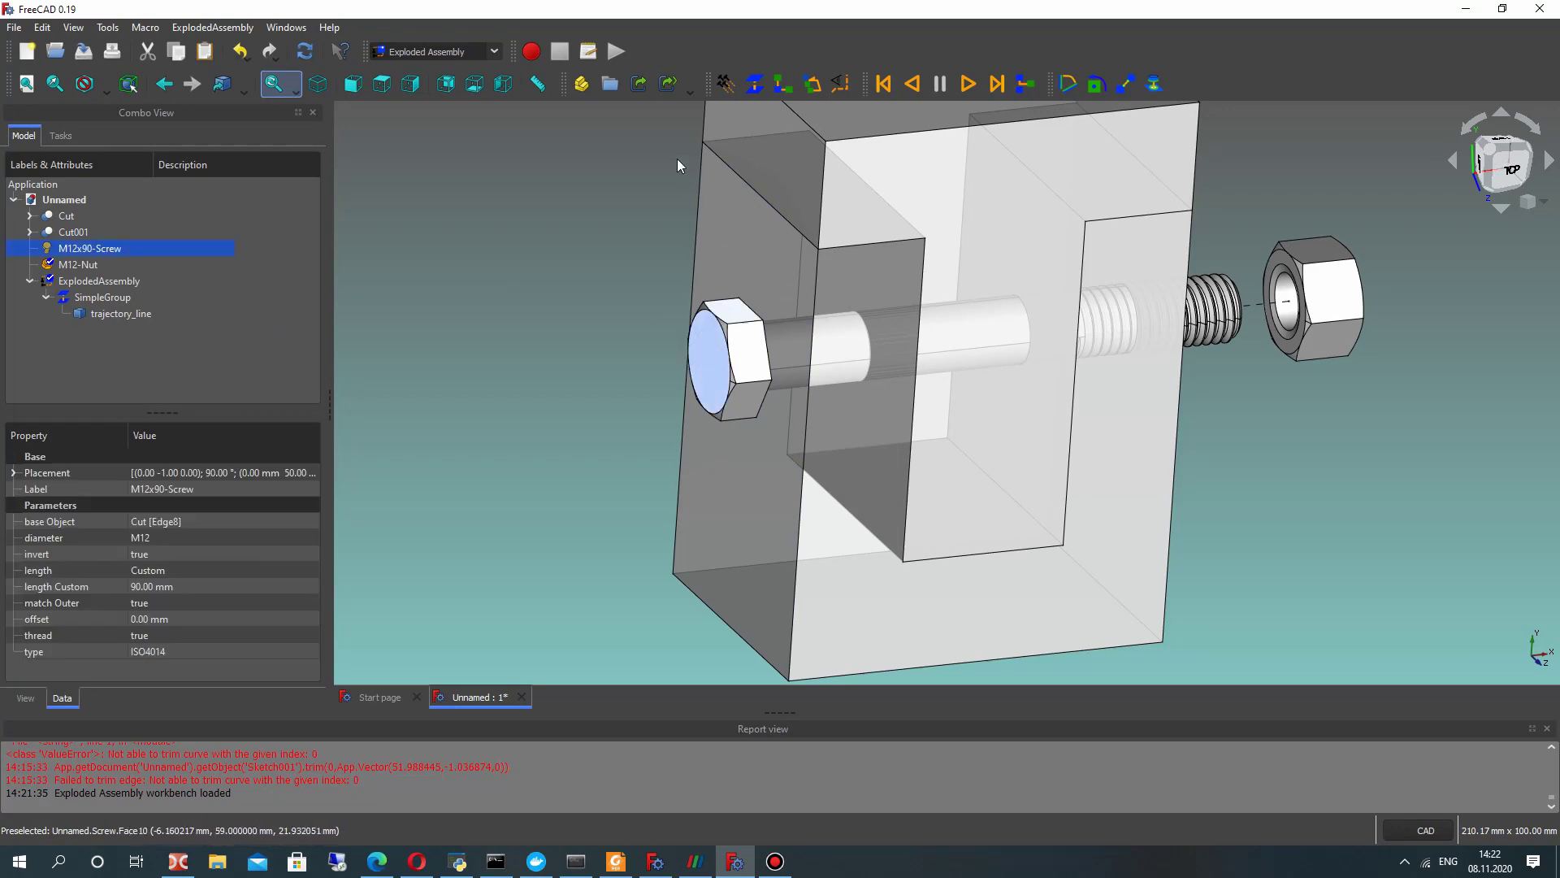
{"action": "left_click", "coordinate": [754, 84]}
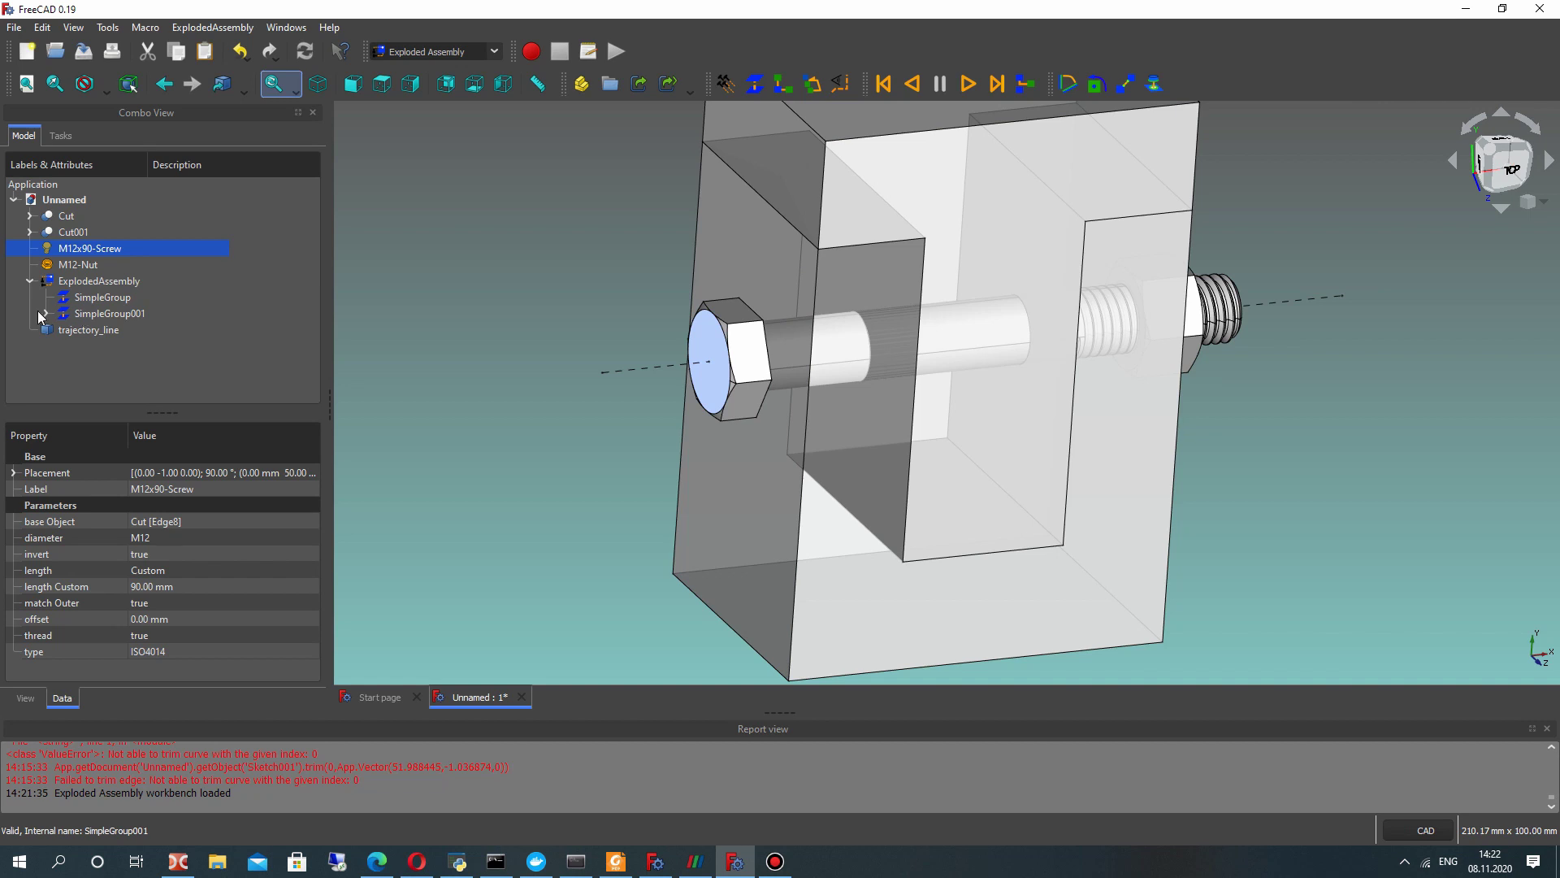
- Try to move the loose nut trajectory line back into the nut's explode group
{"action": "left_click", "coordinate": [79, 298]}
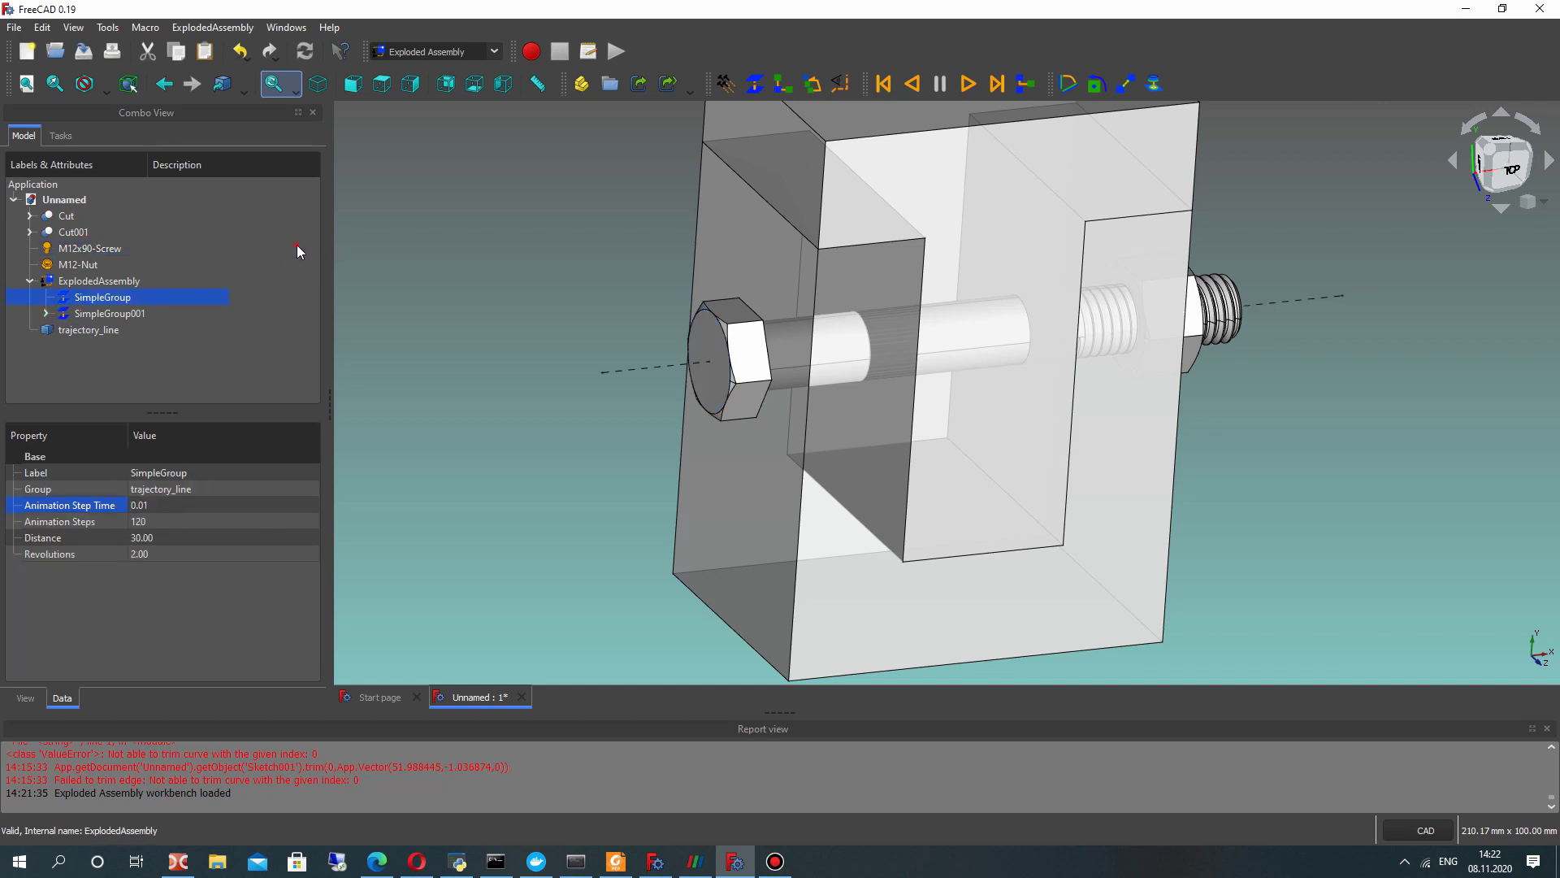
{"action": "left_click_drag", "start_coordinate": [99, 328], "coordinate": [108, 303]}
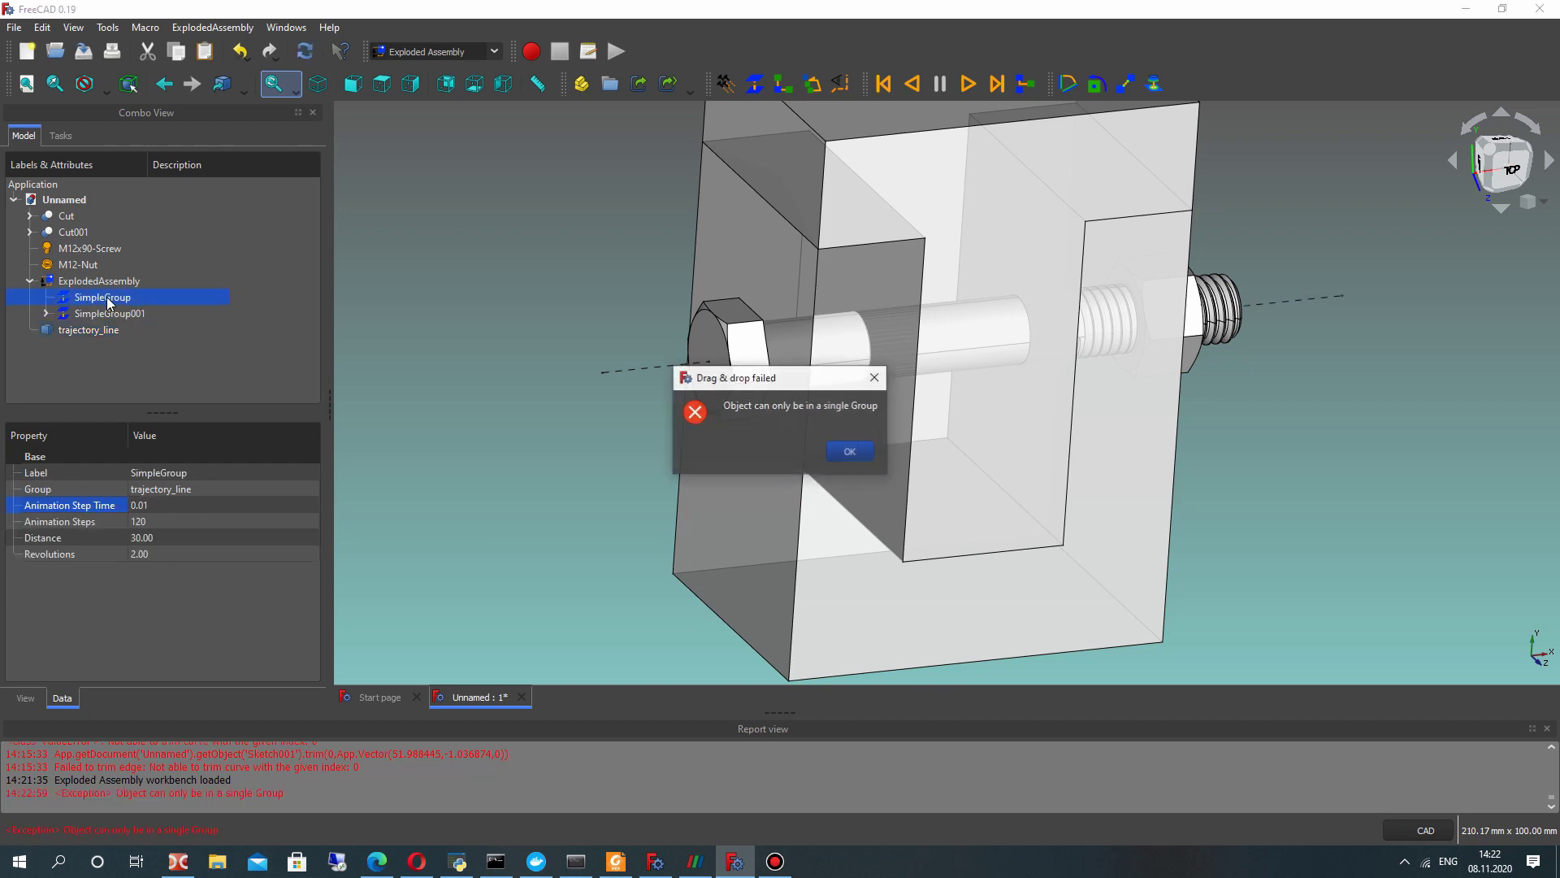
{"action": "left_click", "coordinate": [835, 446]}
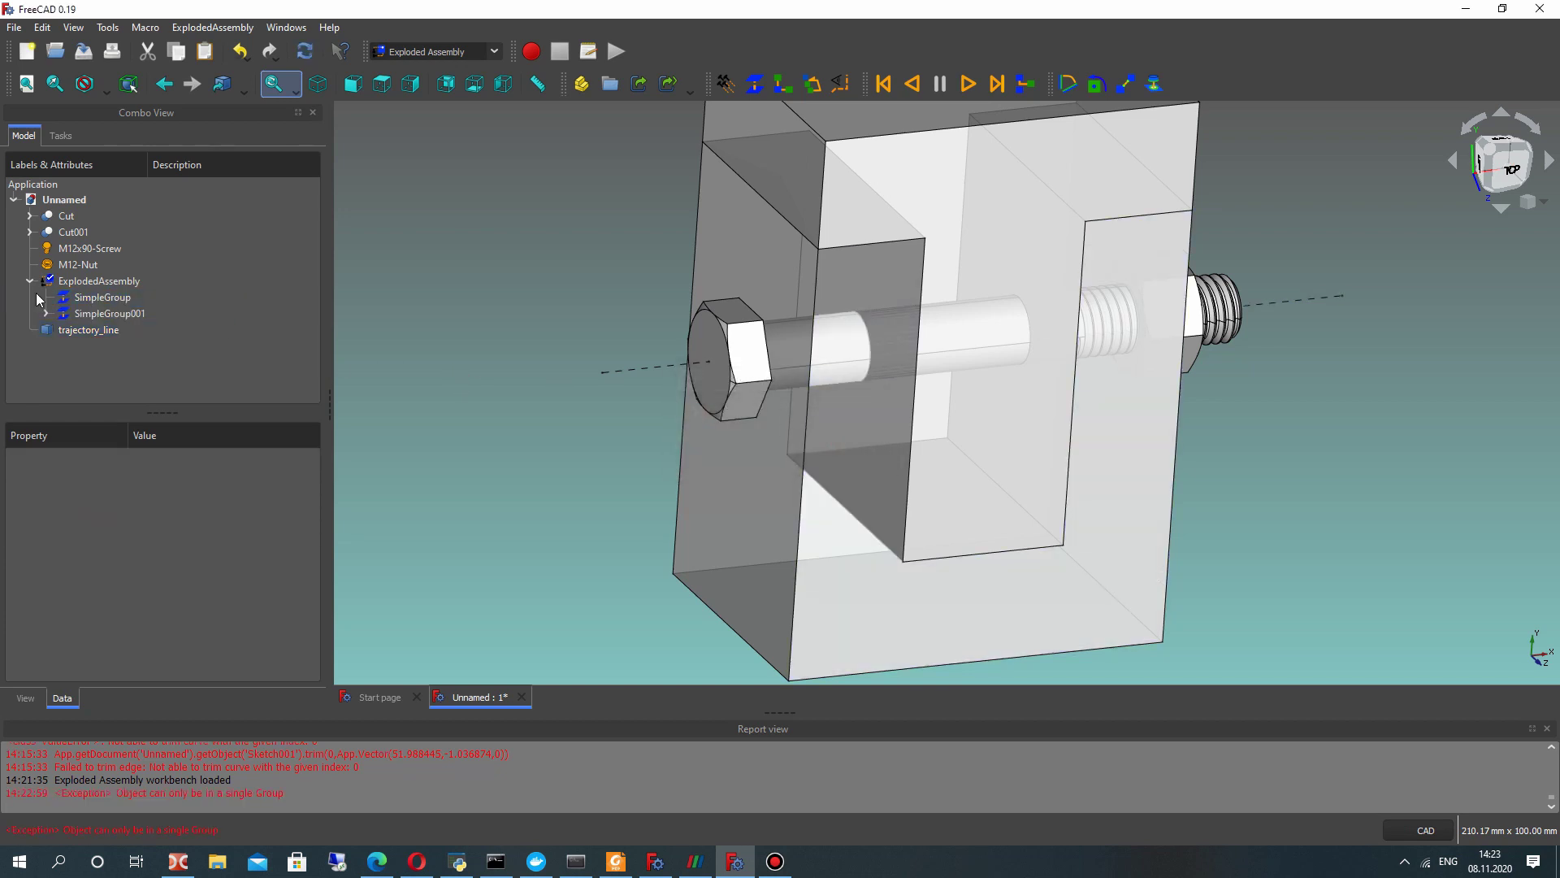
- Select both explode groups and run the assembly animation for the screw and nut
{"action": "left_click", "coordinate": [79, 315]}
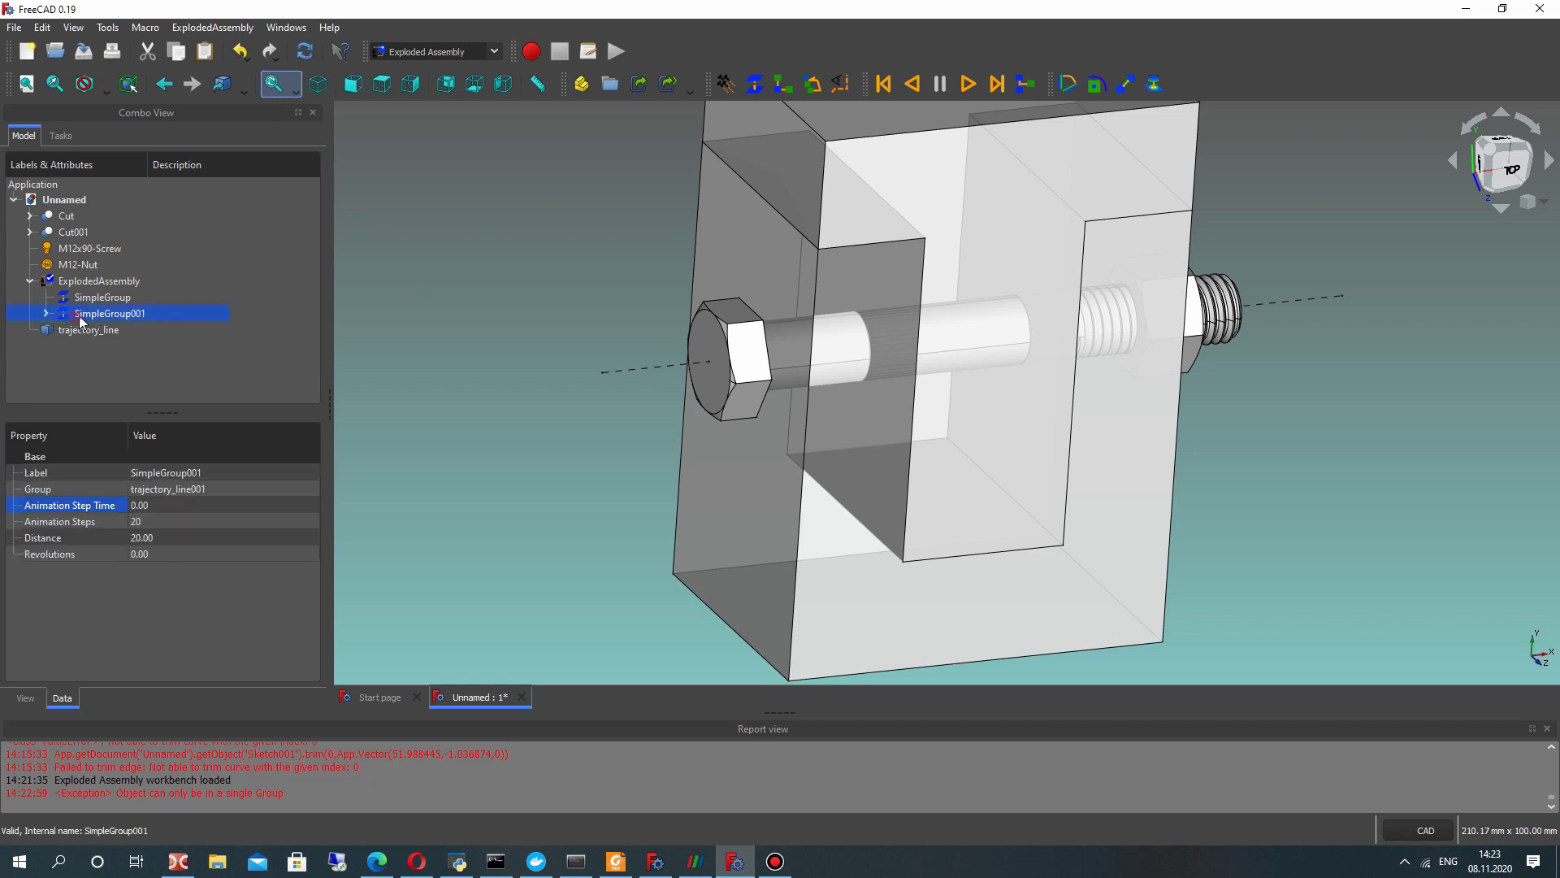
{"action": "left_click", "coordinate": [102, 297], "text": "ctrl"}
{"action": "left_click", "coordinate": [966, 82]}
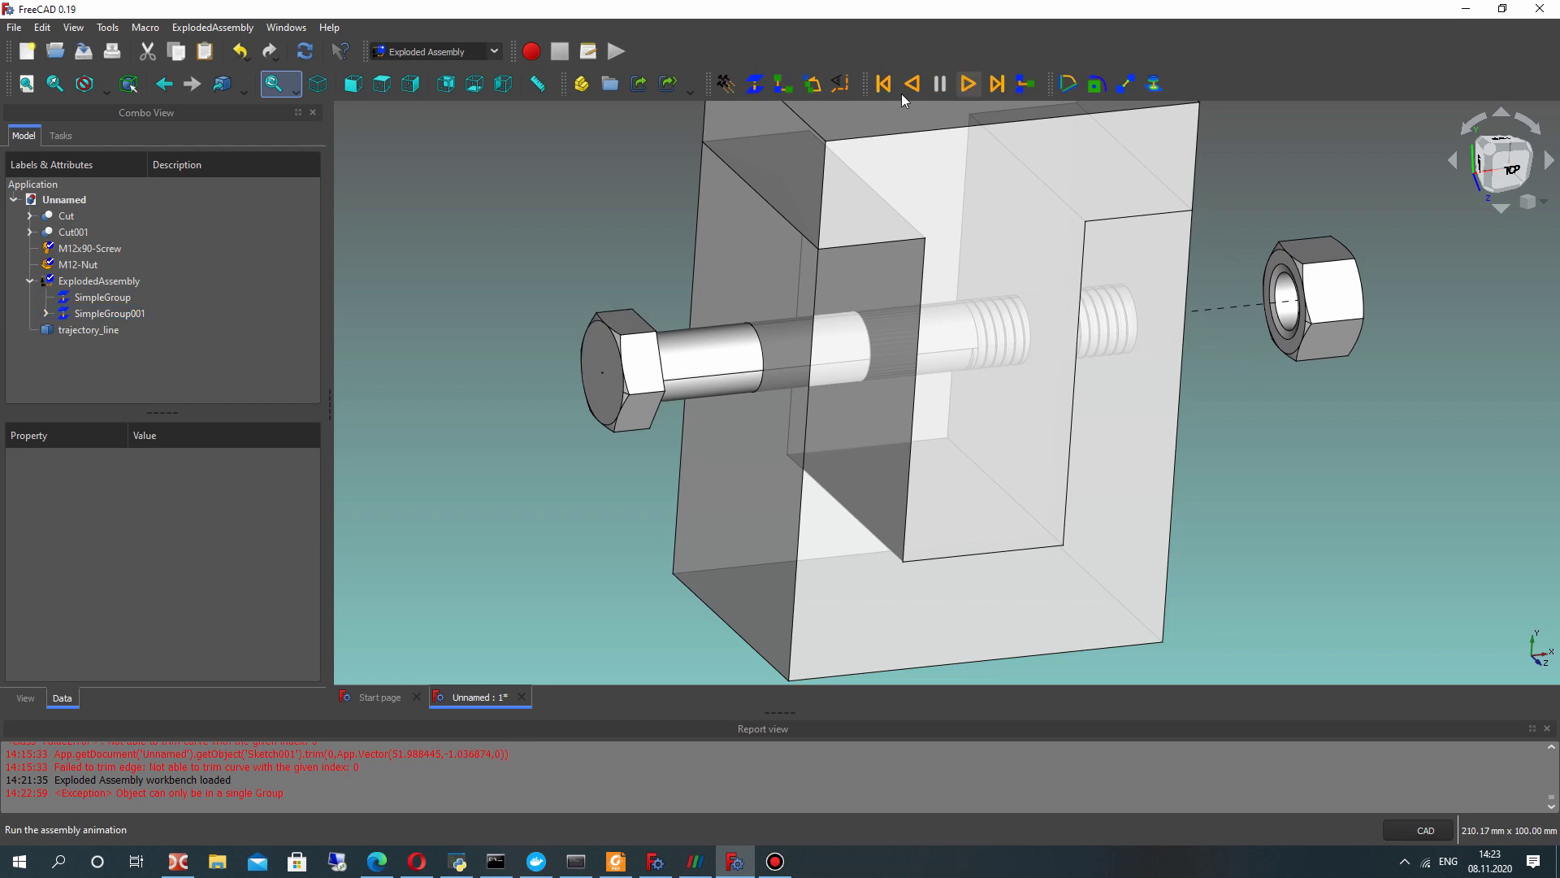
- Set the screw group's animation steps to 120 and its animation step time to 0.01
{"action": "left_click", "coordinate": [96, 315]}
{"action": "left_click", "coordinate": [150, 521]}
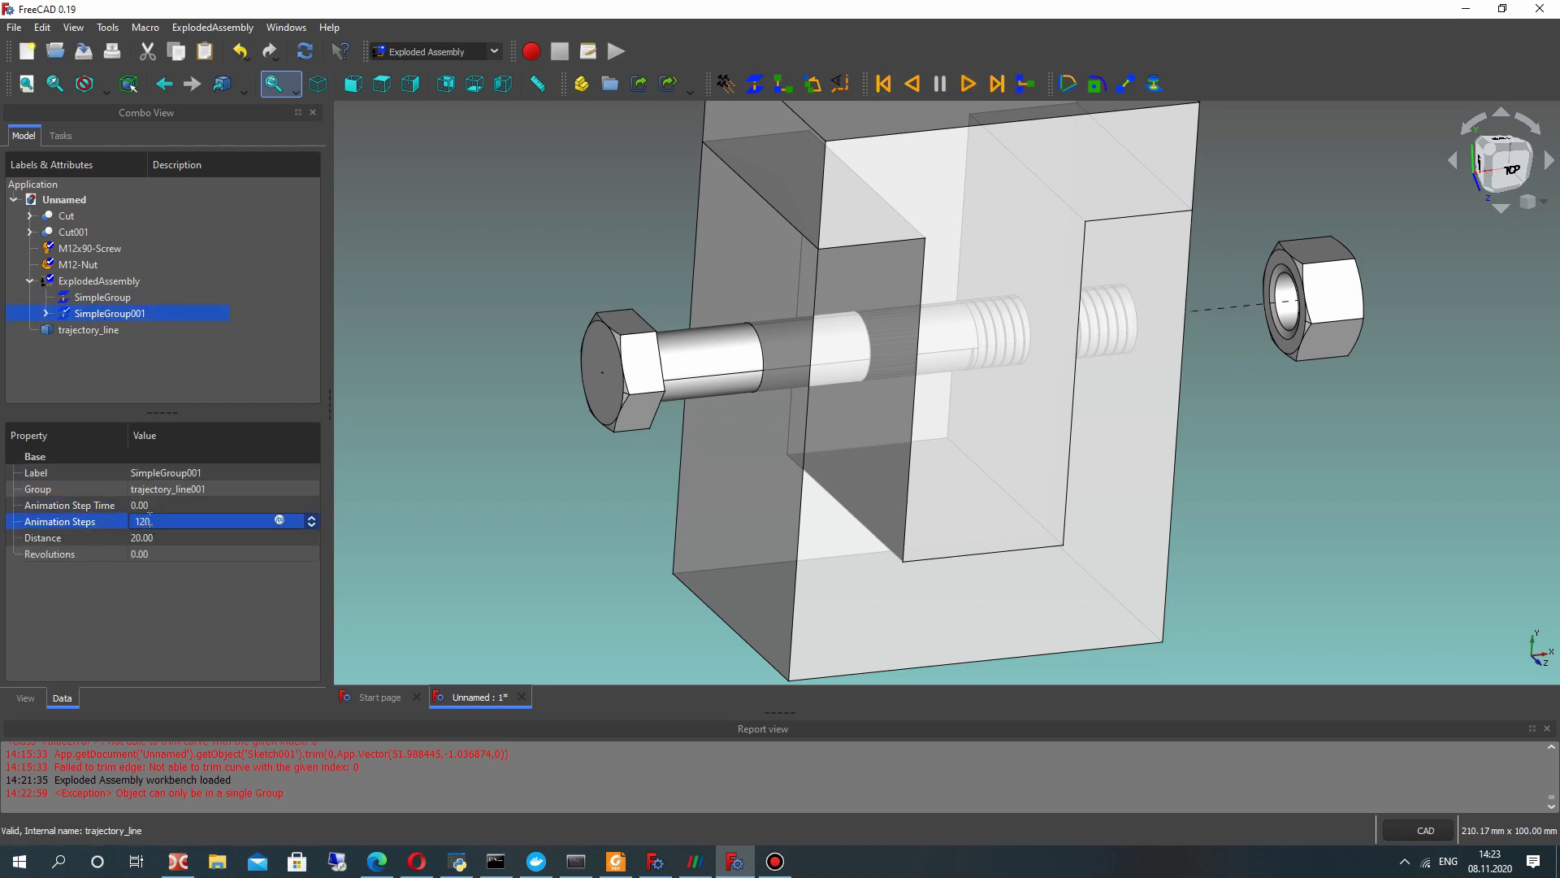
{"action": "type", "text": "120"}
{"action": "left_click", "coordinate": [155, 504]}
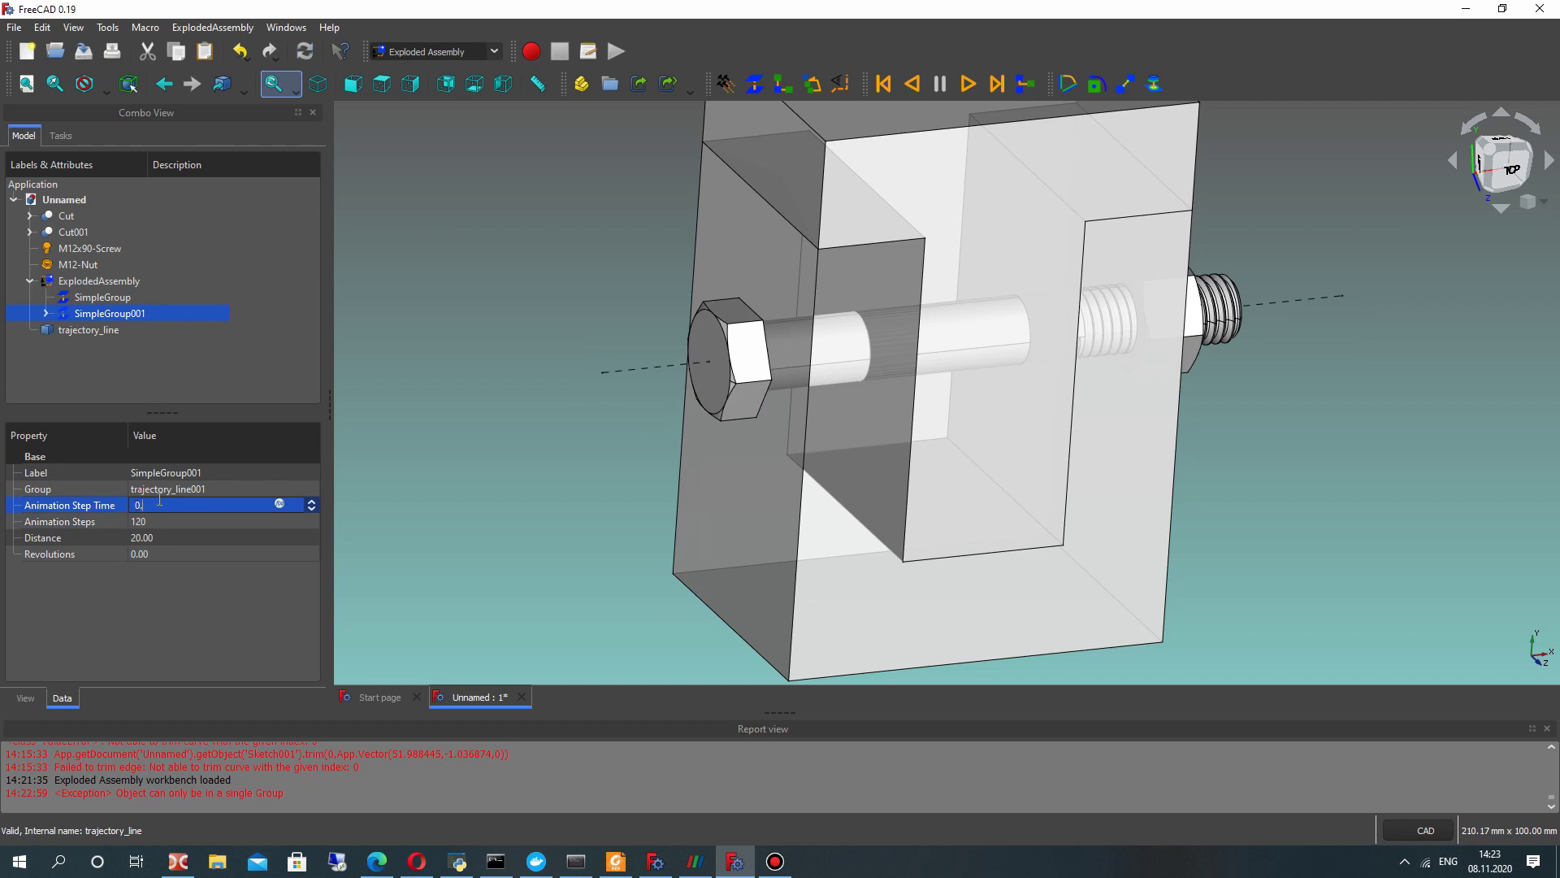
{"action": "left_click", "coordinate": [438, 342]}
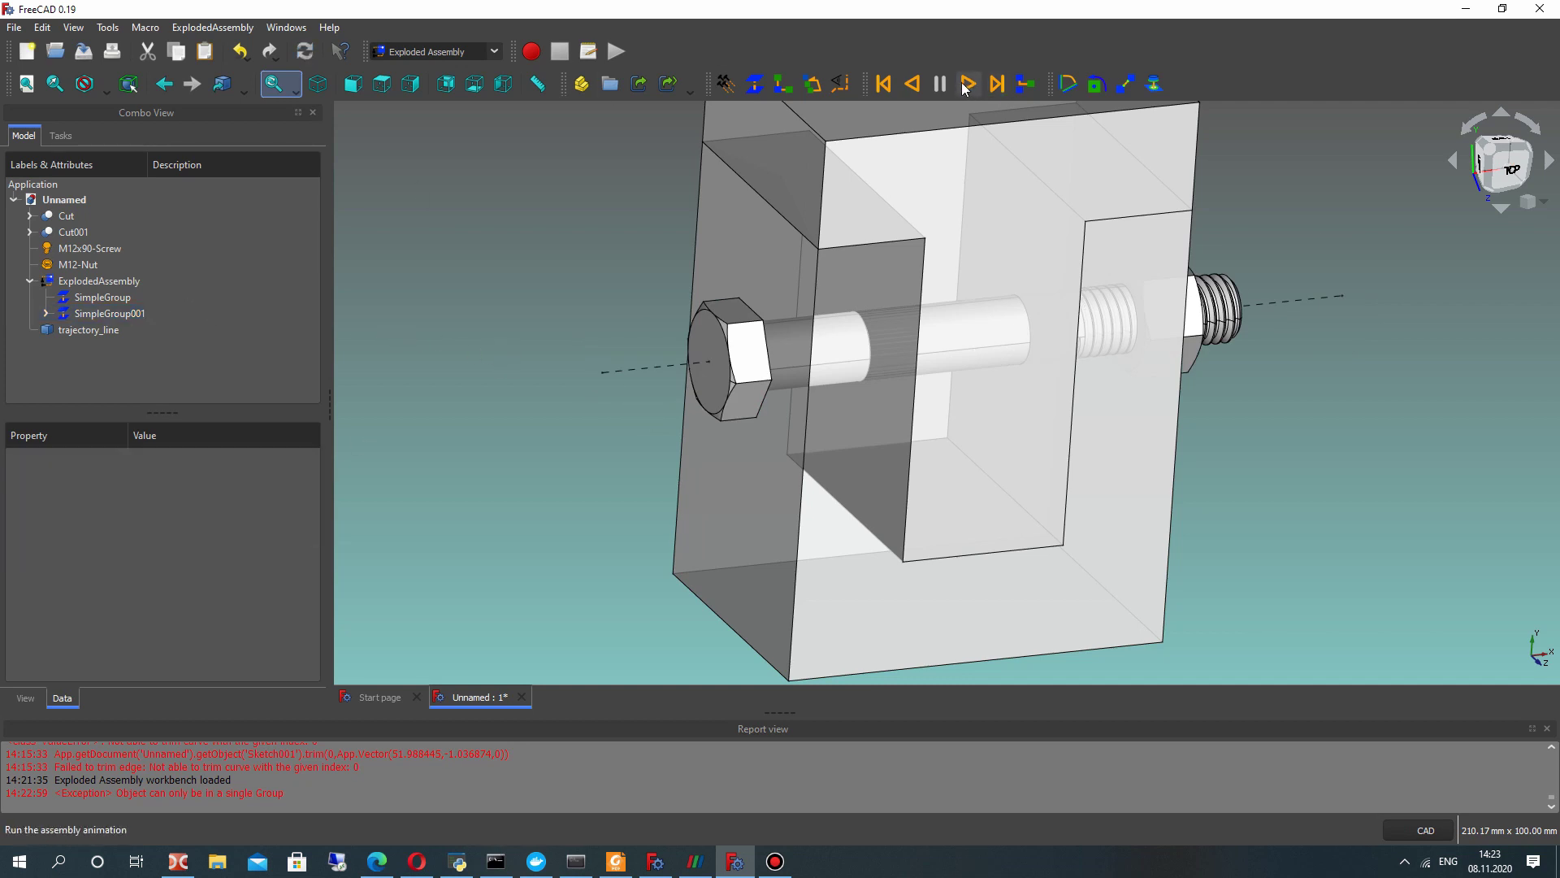
- Set the explode distance of the M12 screw's group to 100
{"action": "left_click", "coordinate": [105, 314]}
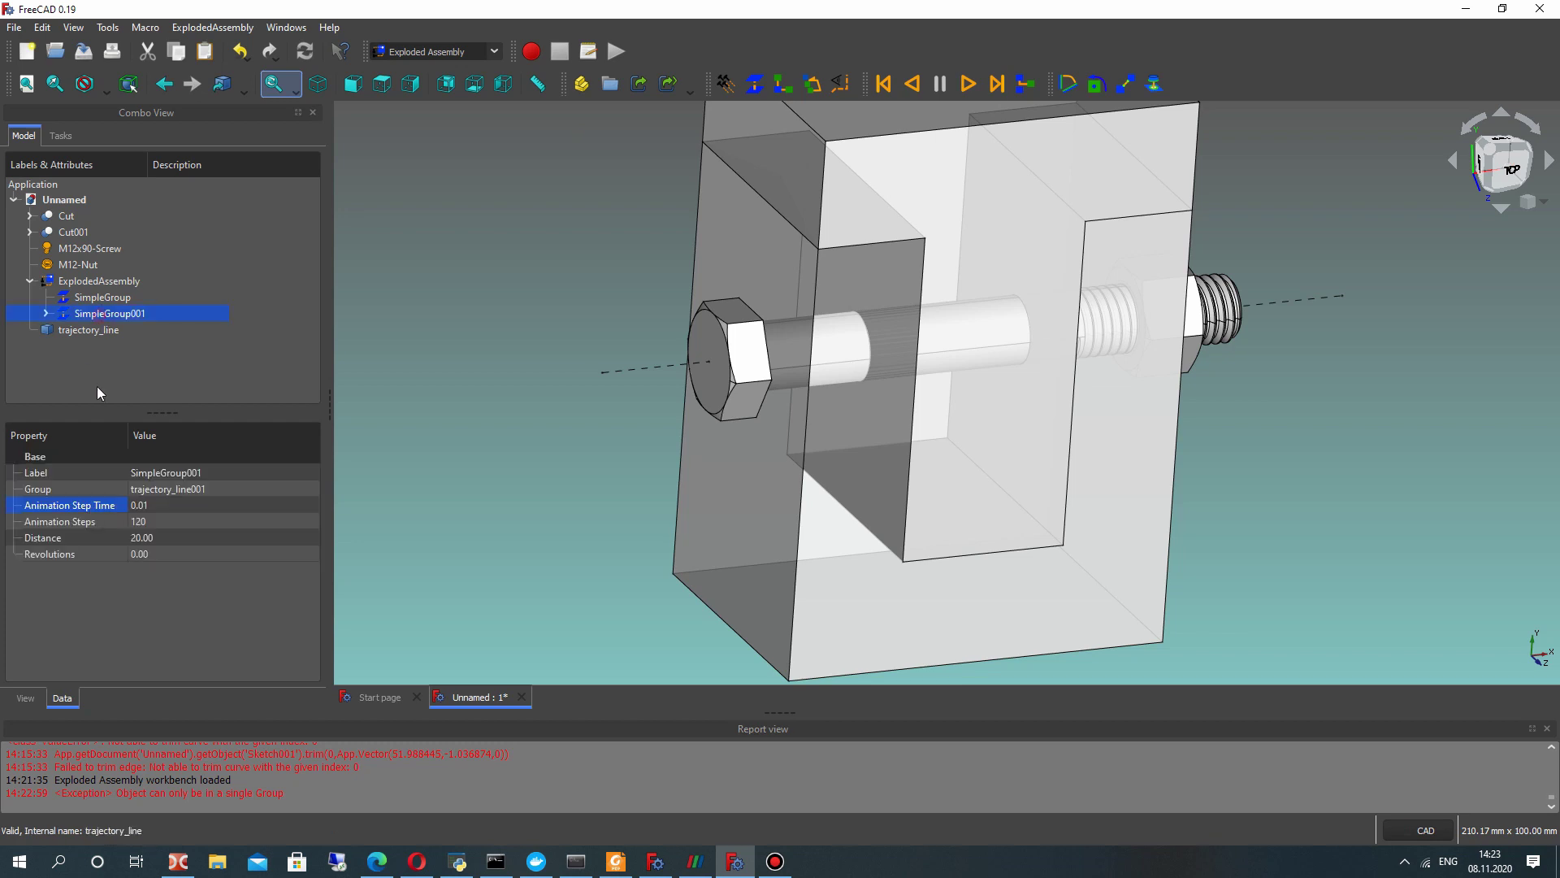
{"action": "left_click", "coordinate": [158, 554]}
{"action": "left_click", "coordinate": [151, 537]}
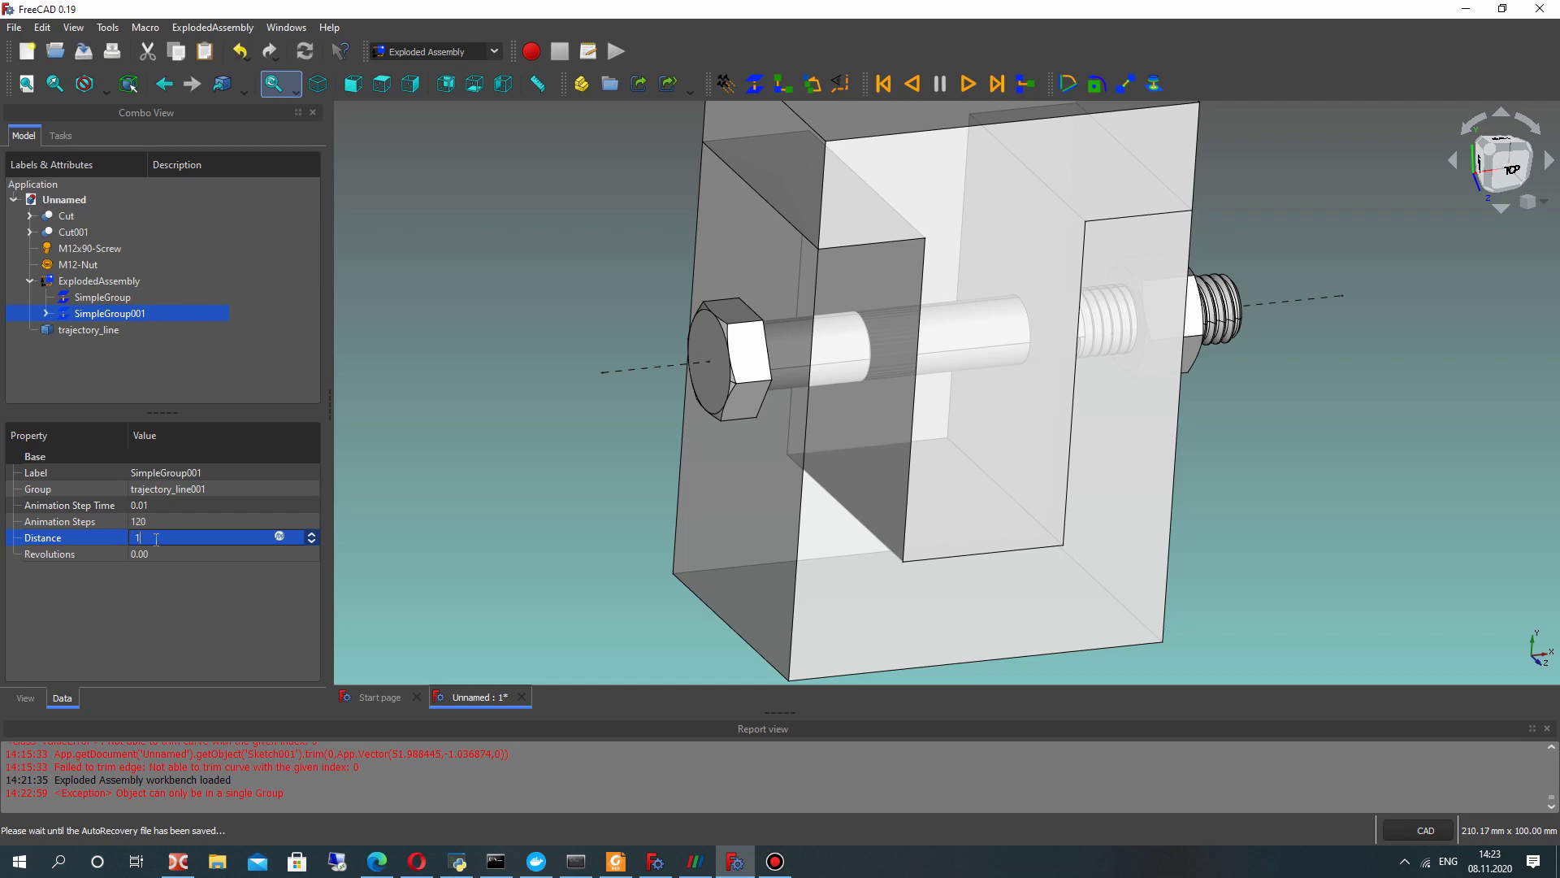
{"action": "left_click", "coordinate": [422, 474]}
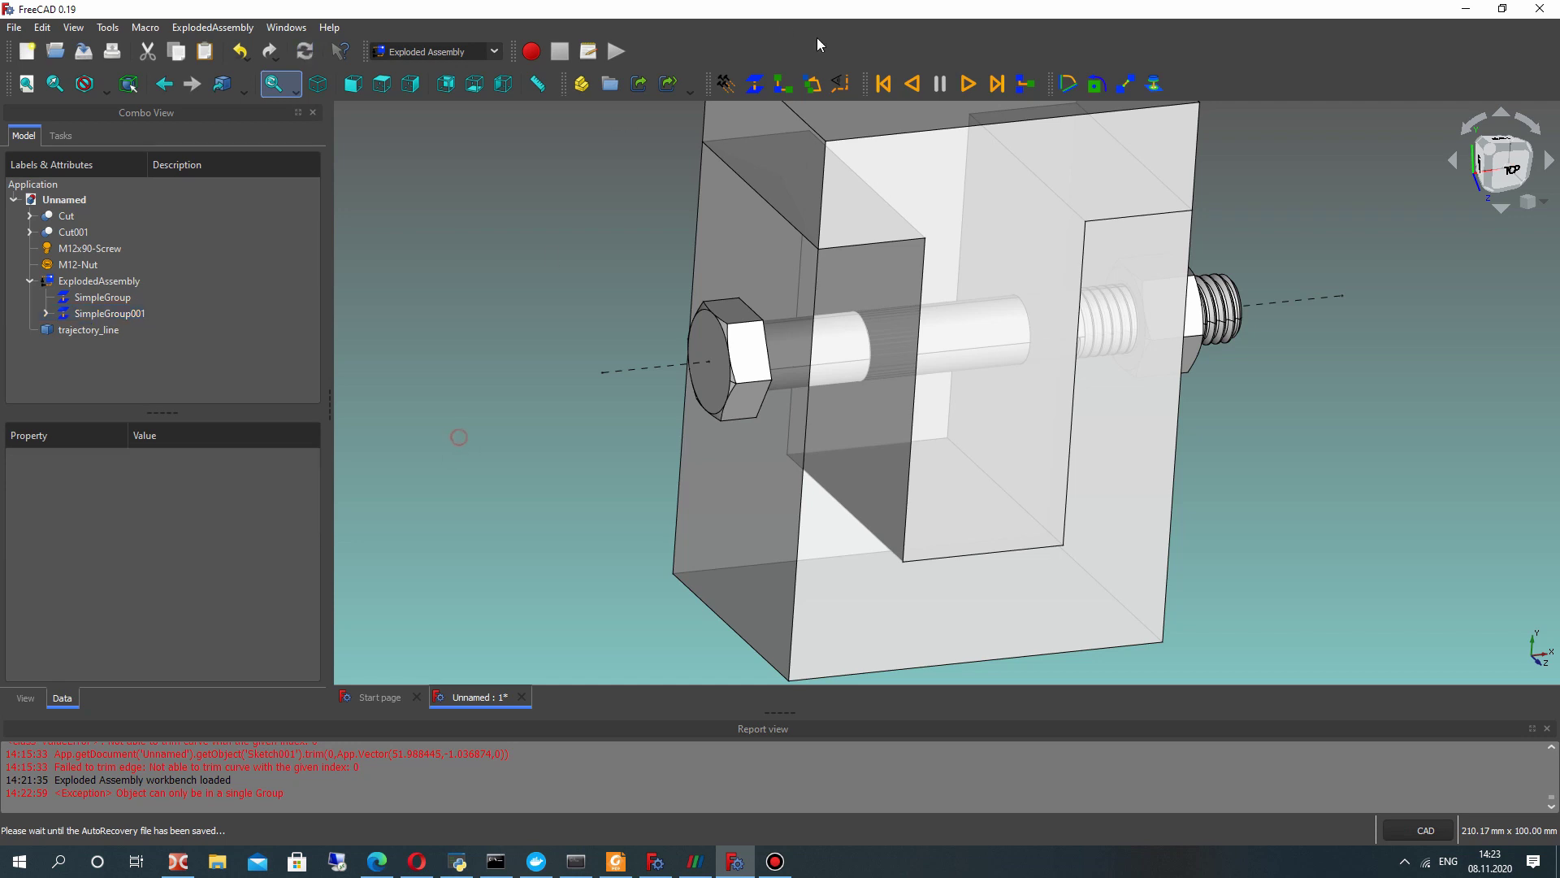
- Run the assembly animation to review how the screw and nut explode, and inspect the nut group's properties
{"action": "left_click", "coordinate": [968, 84]}
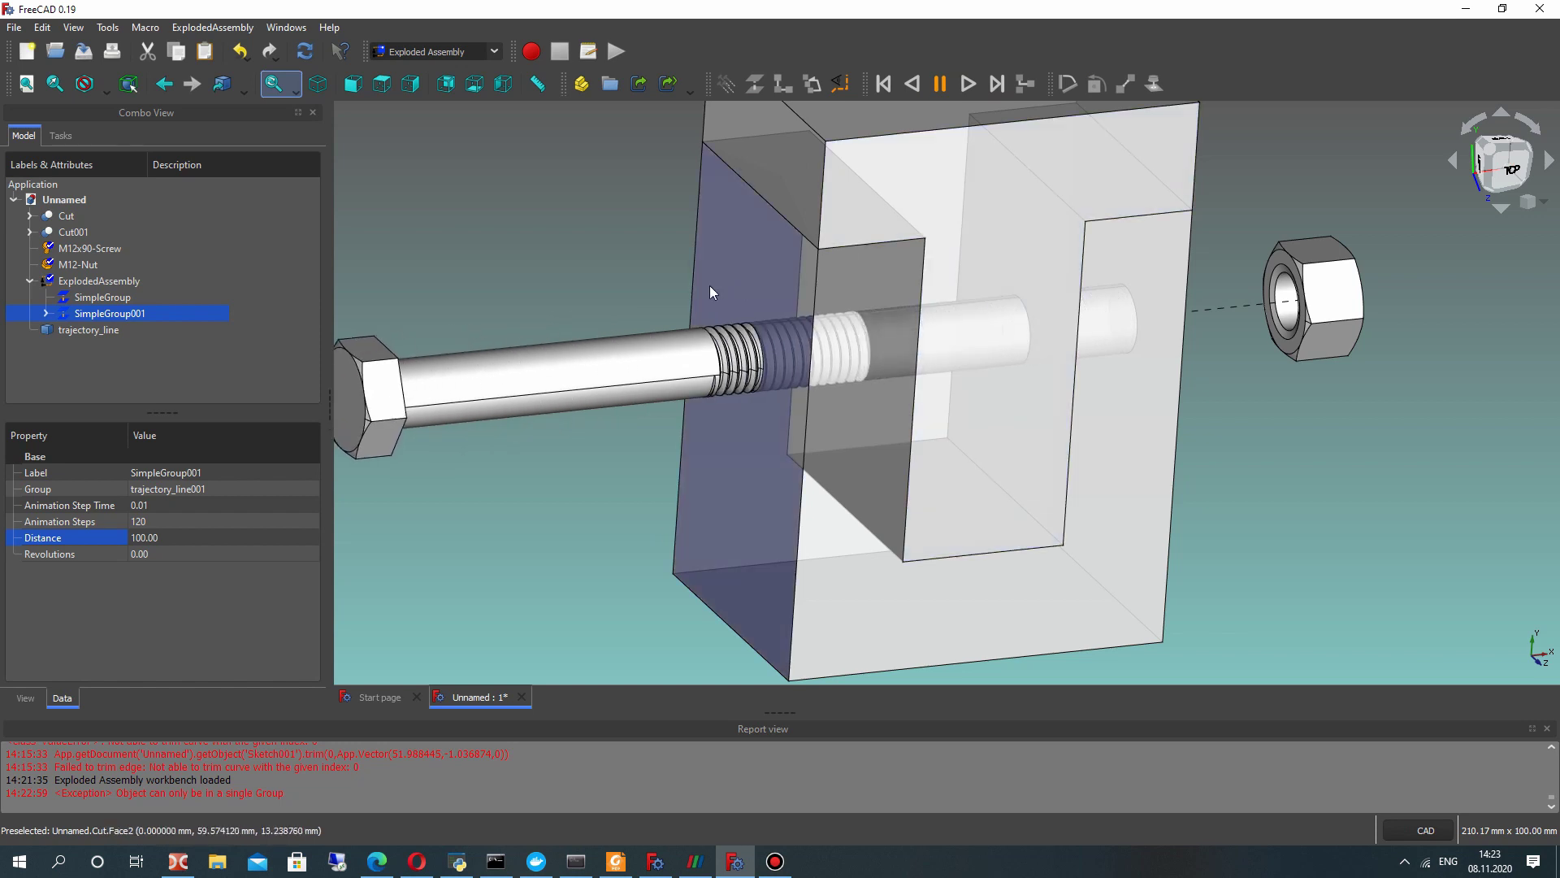
{"action": "scroll", "coordinate": [707, 324], "scroll_direction": "down", "scroll_amount": 3}
{"action": "middle_click_drag", "start_coordinate": [846, 337], "coordinate": [959, 399]}
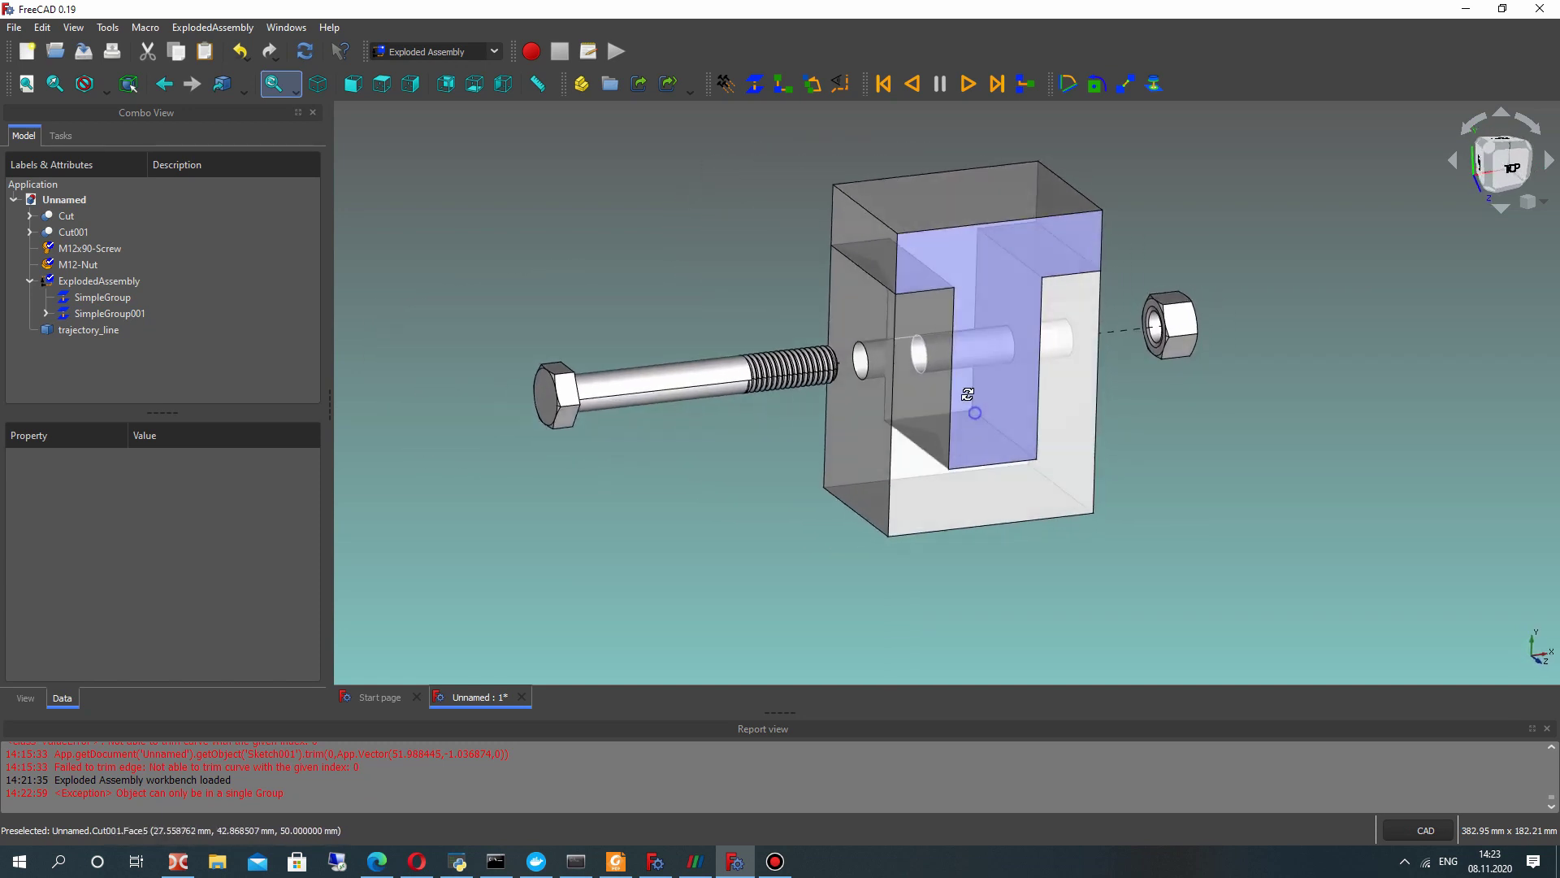
{"action": "scroll", "coordinate": [1007, 378], "scroll_direction": "up", "scroll_amount": 2}
{"action": "scroll", "coordinate": [1006, 378], "scroll_direction": "down", "scroll_amount": 3}
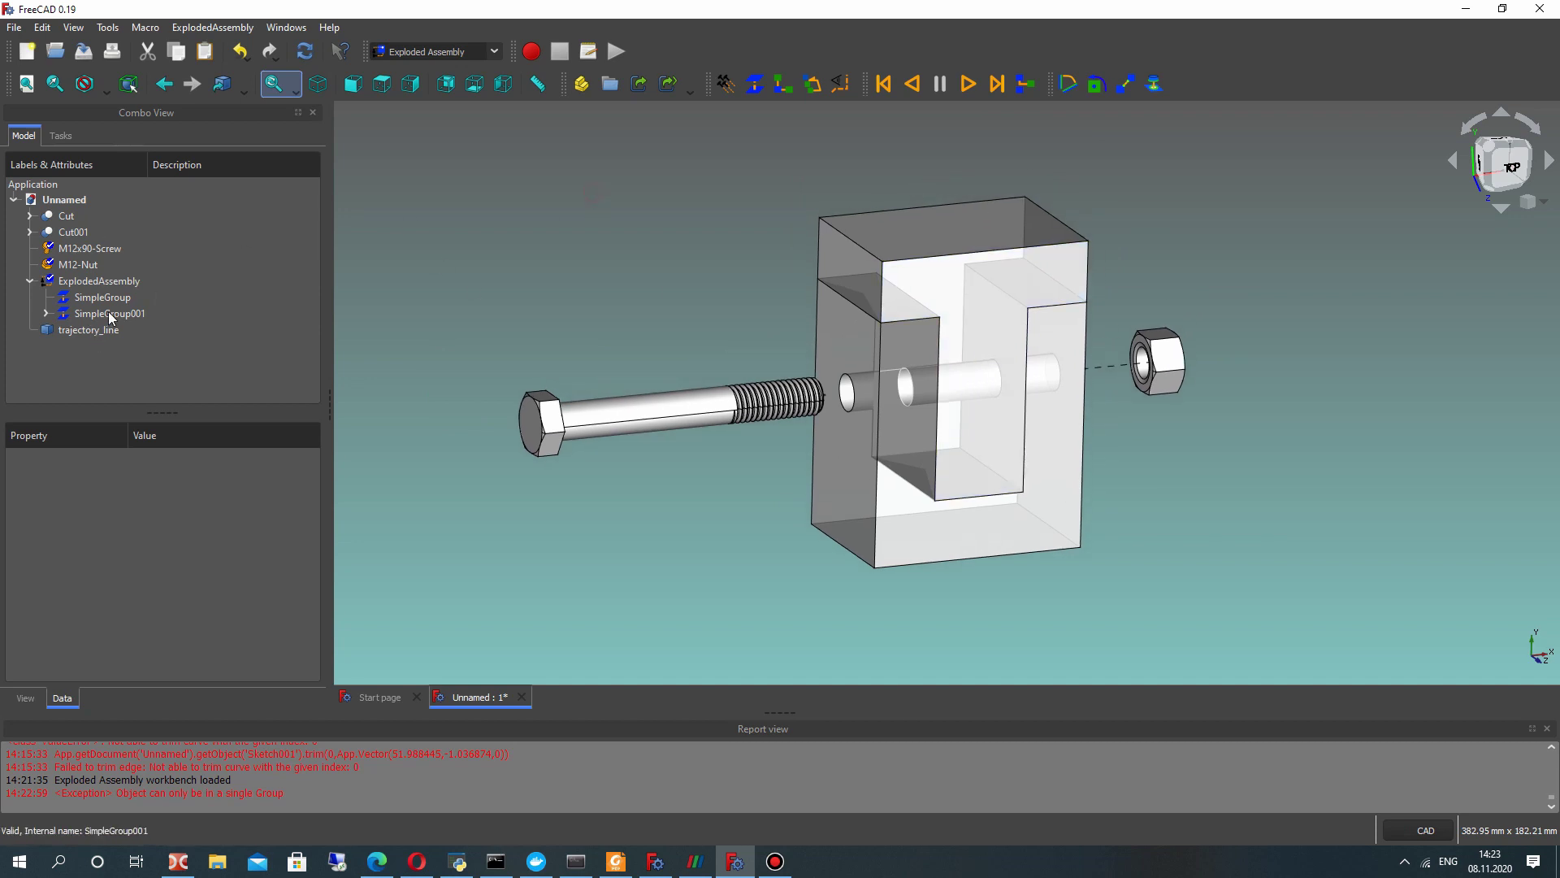
{"action": "left_click", "coordinate": [75, 301]}
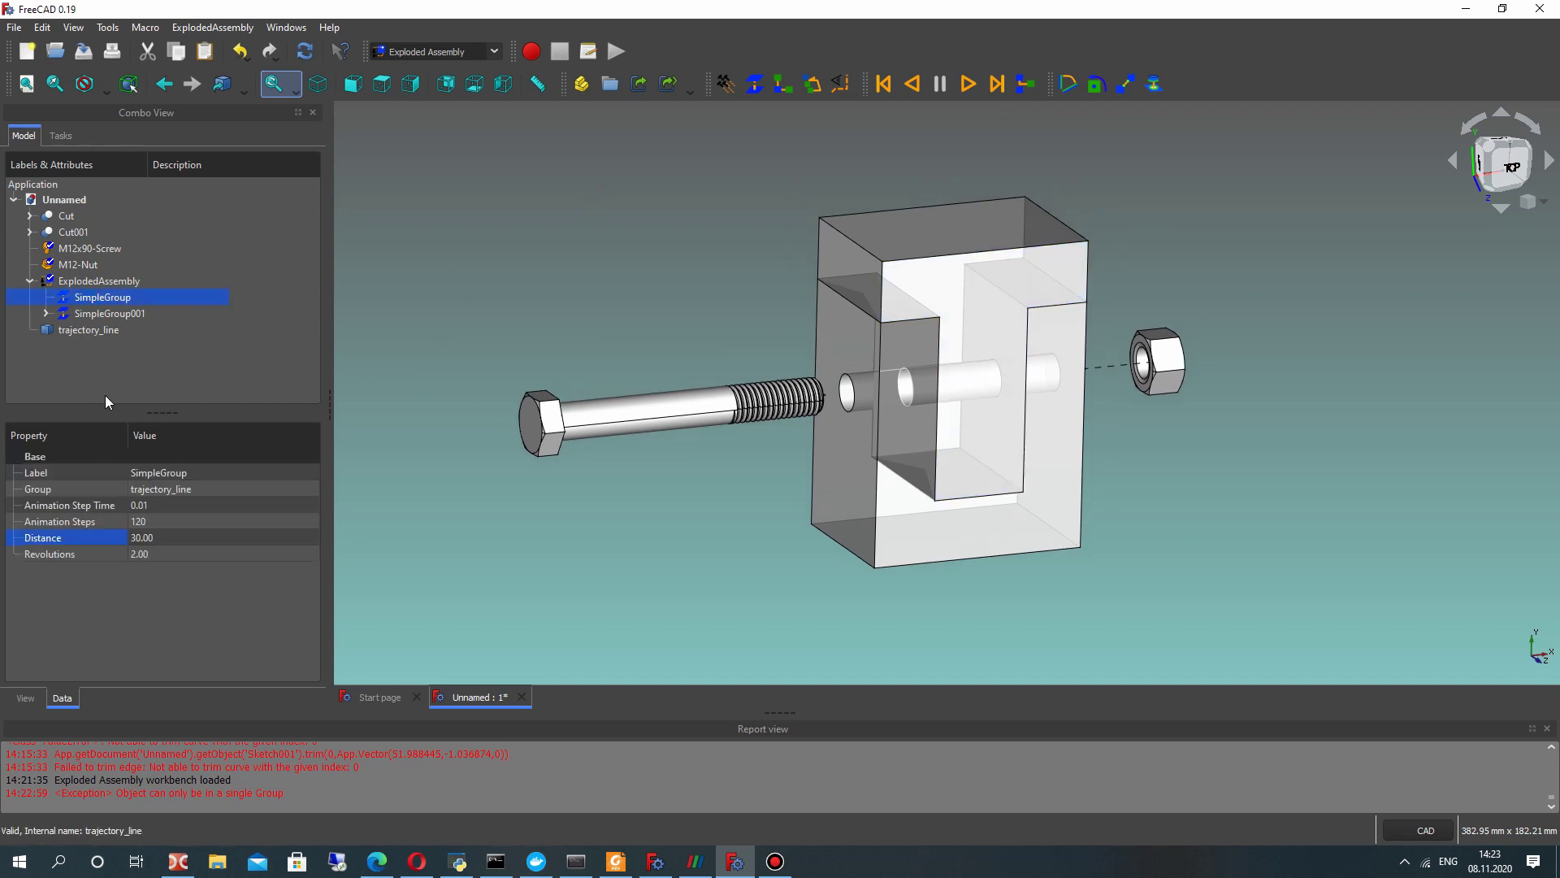
{"action": "left_click", "coordinate": [80, 330]}
{"action": "left_click", "coordinate": [541, 303]}
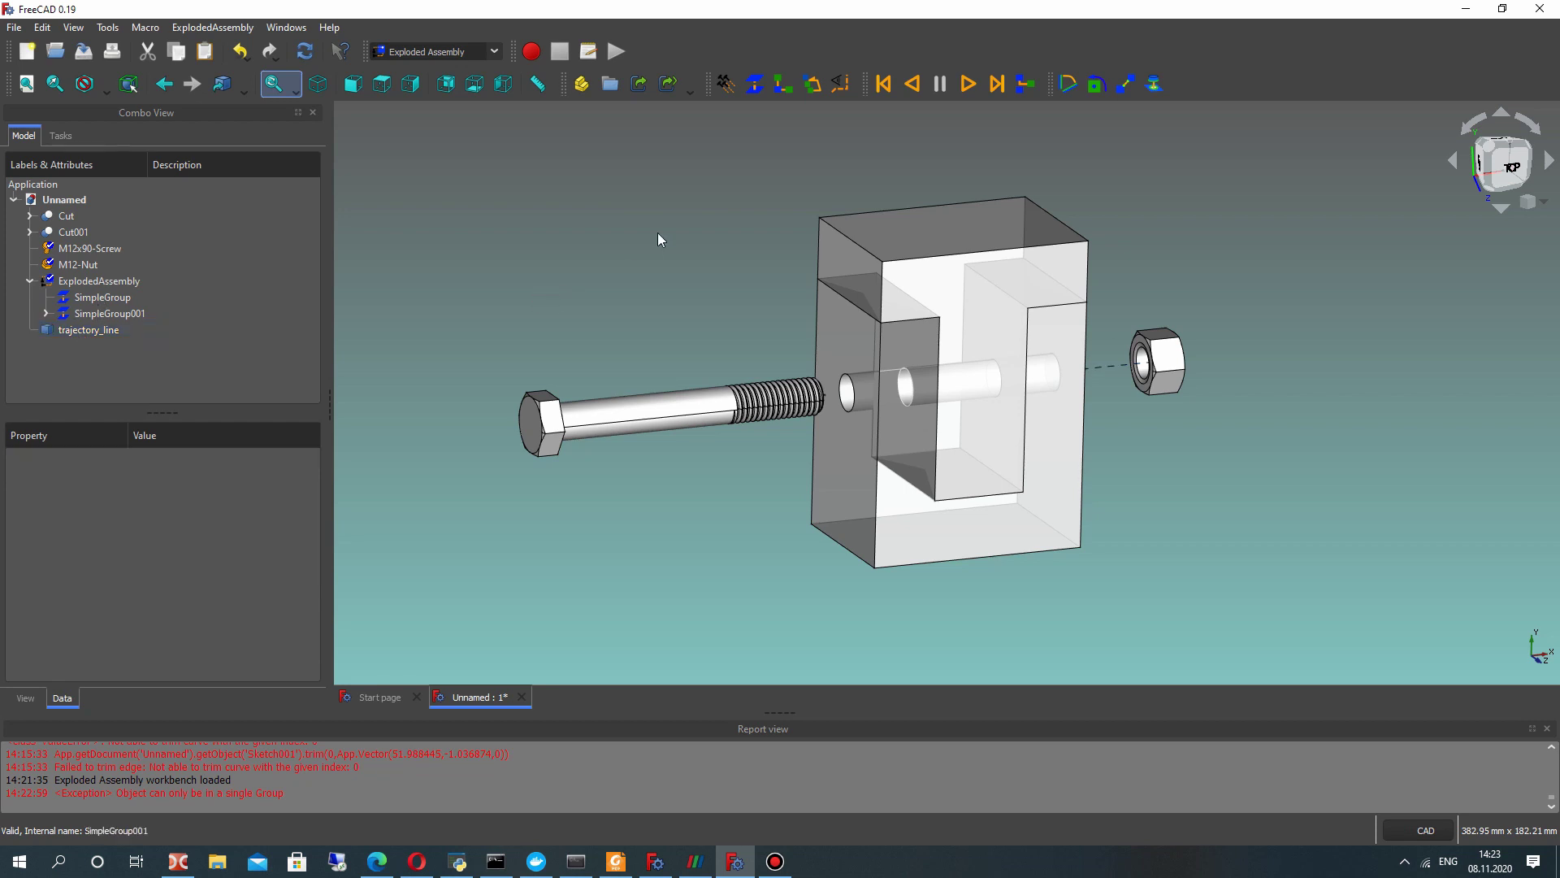
- Create a simple explode group for the T-shaped part, directed along the normal of its top face
{"action": "left_click", "coordinate": [899, 234]}
{"action": "mouse_move", "coordinate": [900, 234]}
{"action": "middle_mouse_down"}
{"action": "mouse_move", "coordinate": [889, 321]}
{"action": "mouse_move", "coordinate": [928, 242]}
{"action": "middle_mouse_up"}
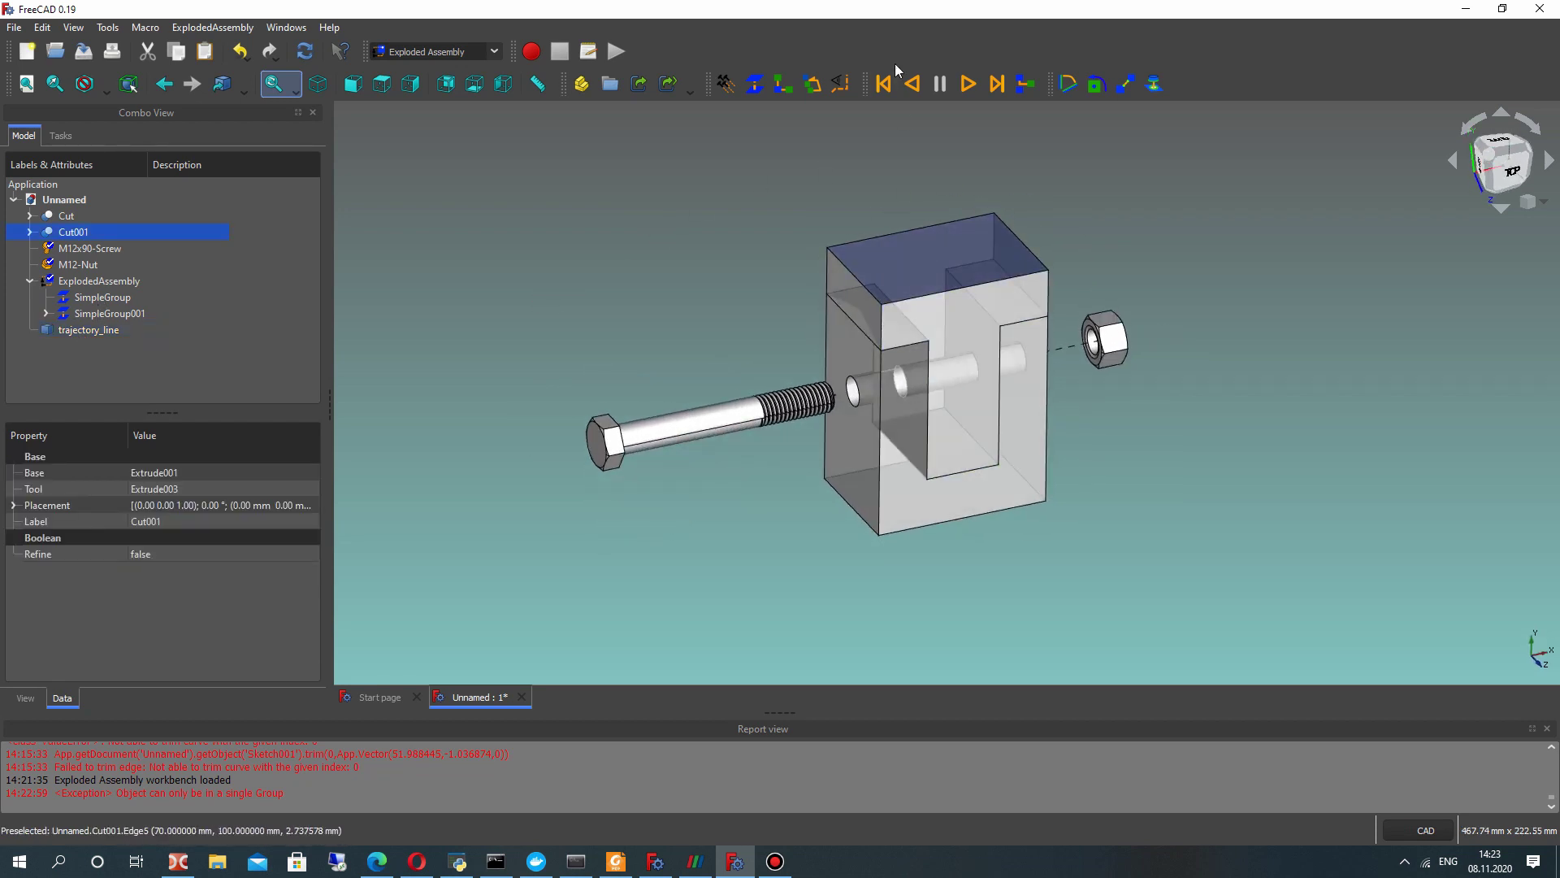
{"action": "left_click", "coordinate": [771, 88]}
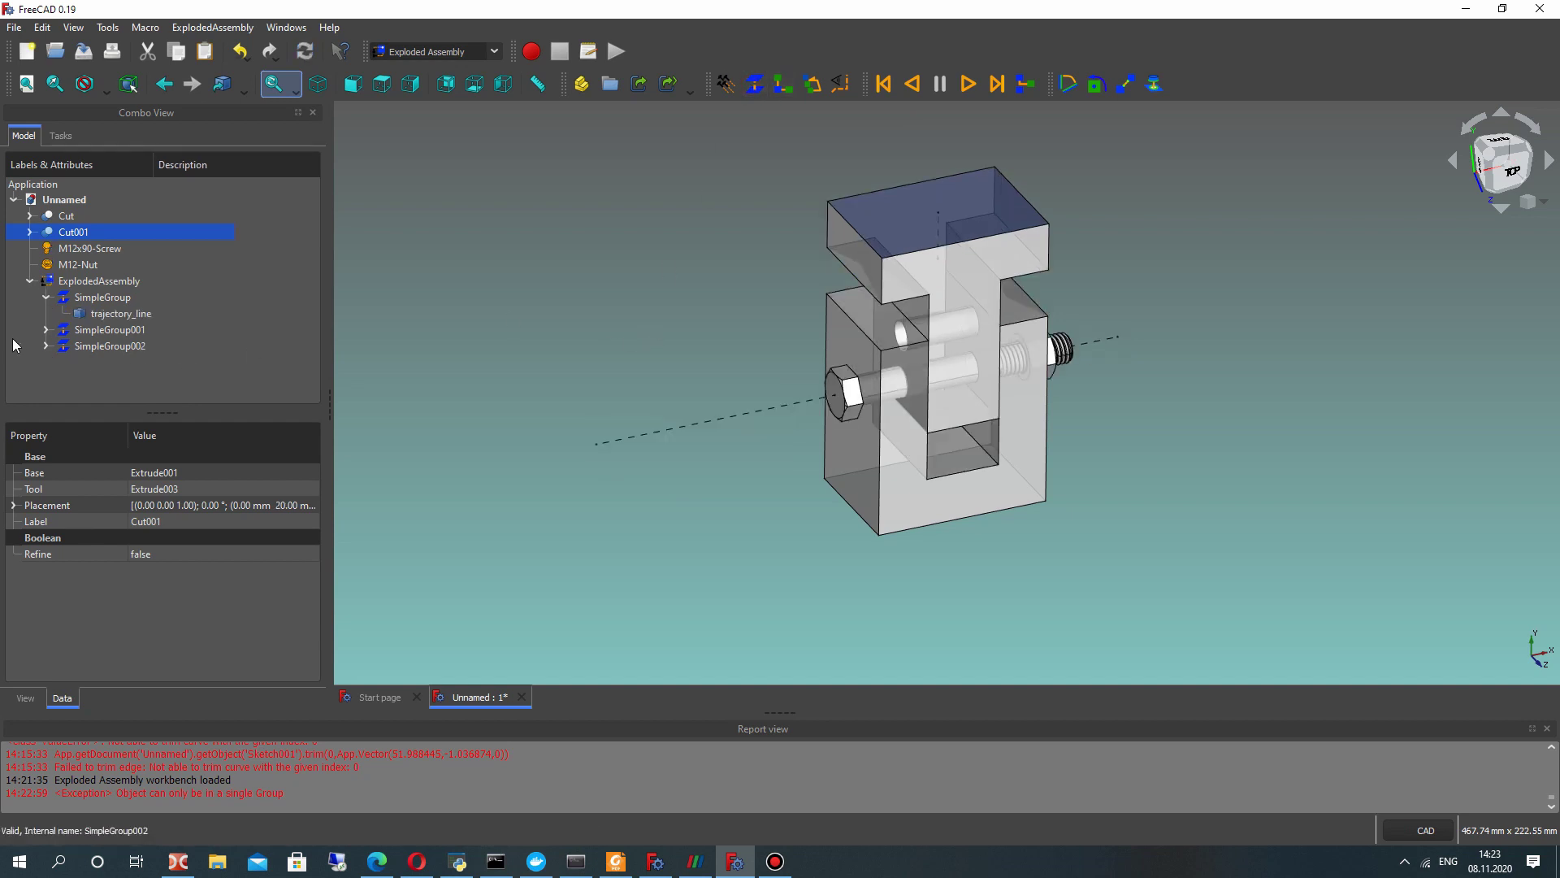
- Set the T-shaped part group's distance to 40, animation steps to 120 and step time to 0.01, and run the assembly animation
{"action": "left_click", "coordinate": [114, 348]}
{"action": "left_click", "coordinate": [158, 535]}
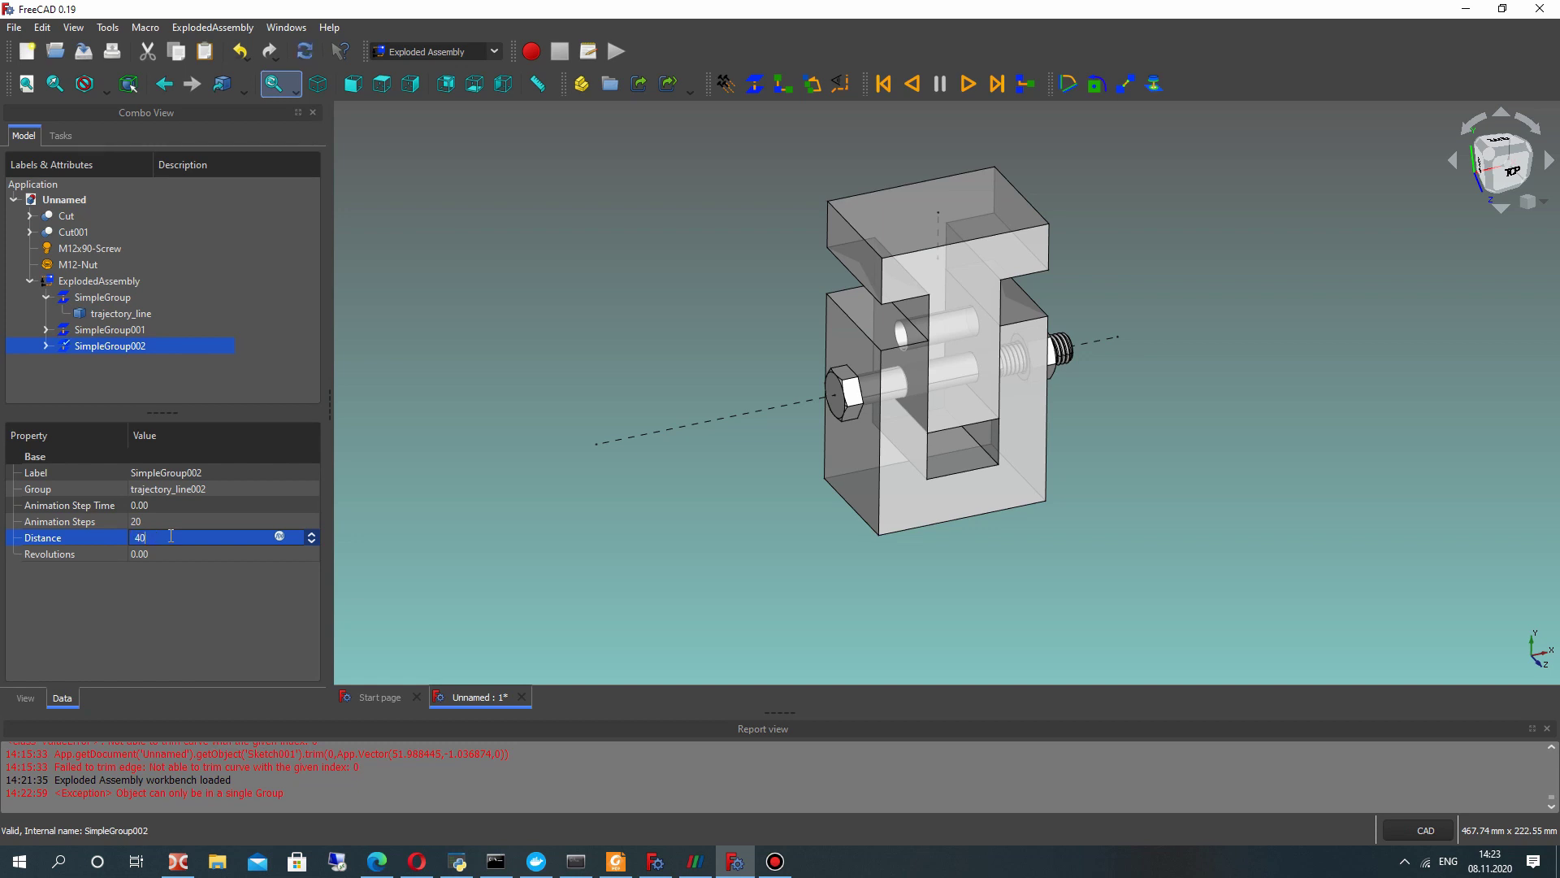
{"action": "key", "text": "Return"}
{"action": "left_click", "coordinate": [167, 521]}
{"action": "left_click", "coordinate": [169, 505]}
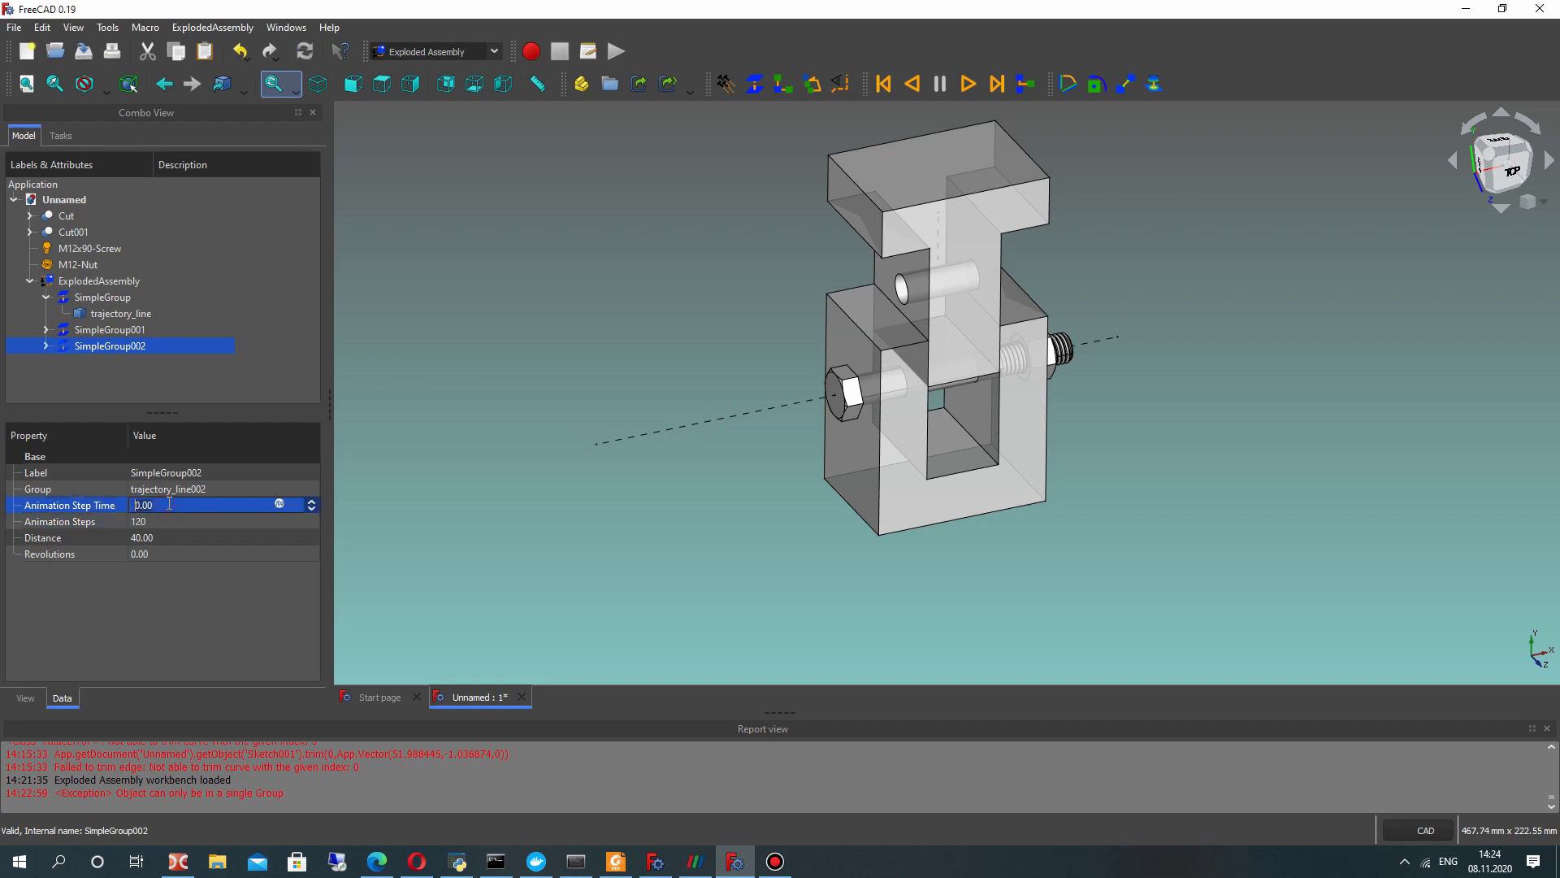
{"action": "left_click", "coordinate": [194, 587]}
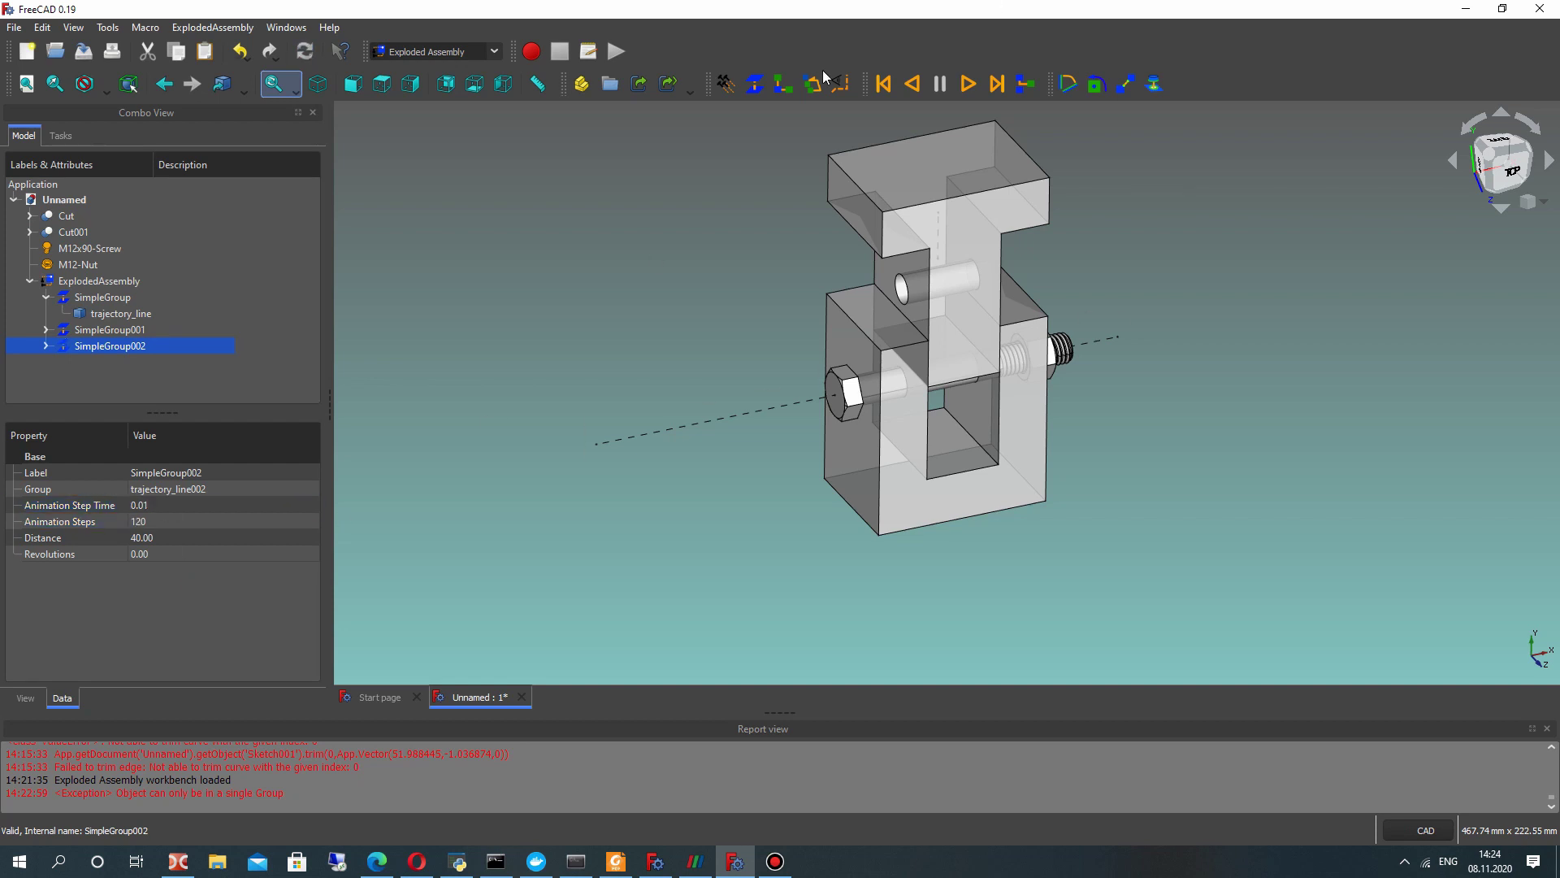
{"action": "left_click", "coordinate": [966, 81]}
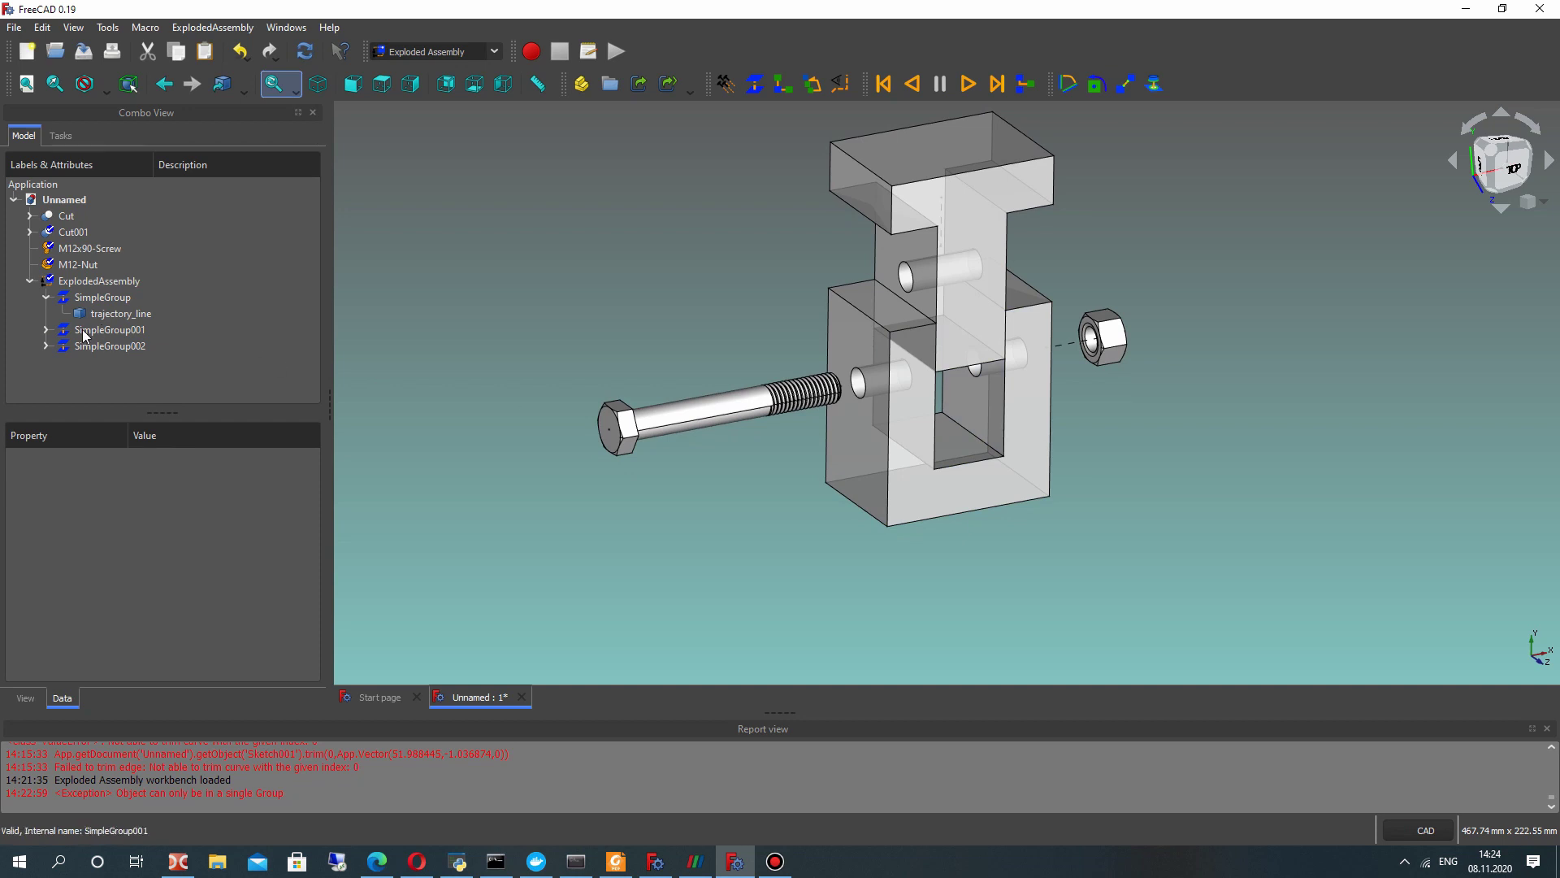
- Create a simple explode group for the U-shaped block, directed along the normal of its bottom face
{"action": "middle_click_drag", "start_coordinate": [954, 568], "coordinate": [923, 430]}
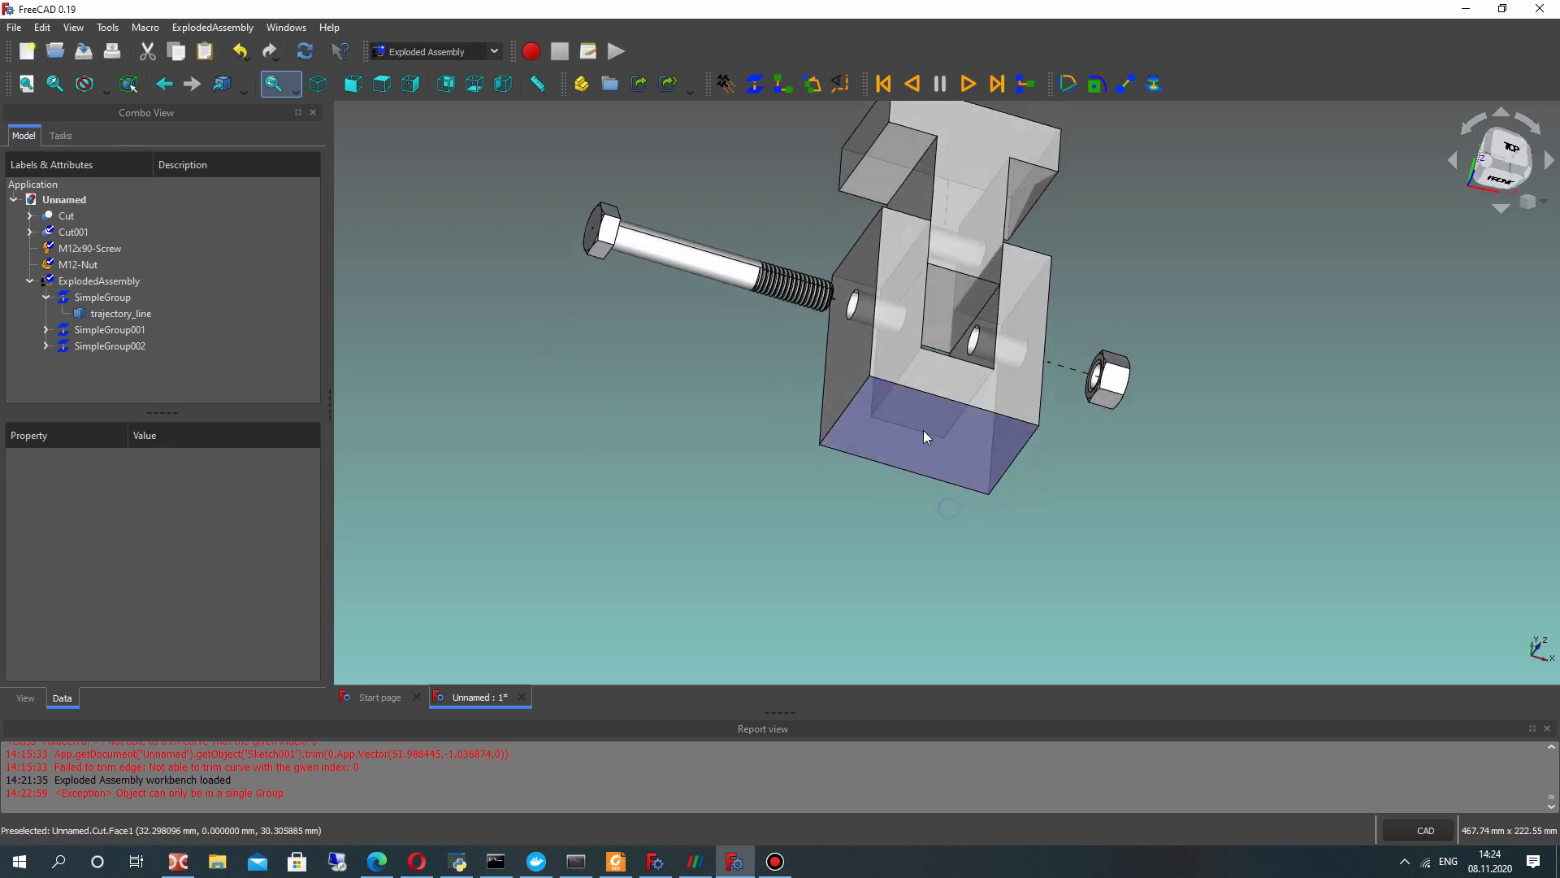
{"action": "left_click", "coordinate": [924, 431]}
{"action": "left_click", "coordinate": [709, 84]}
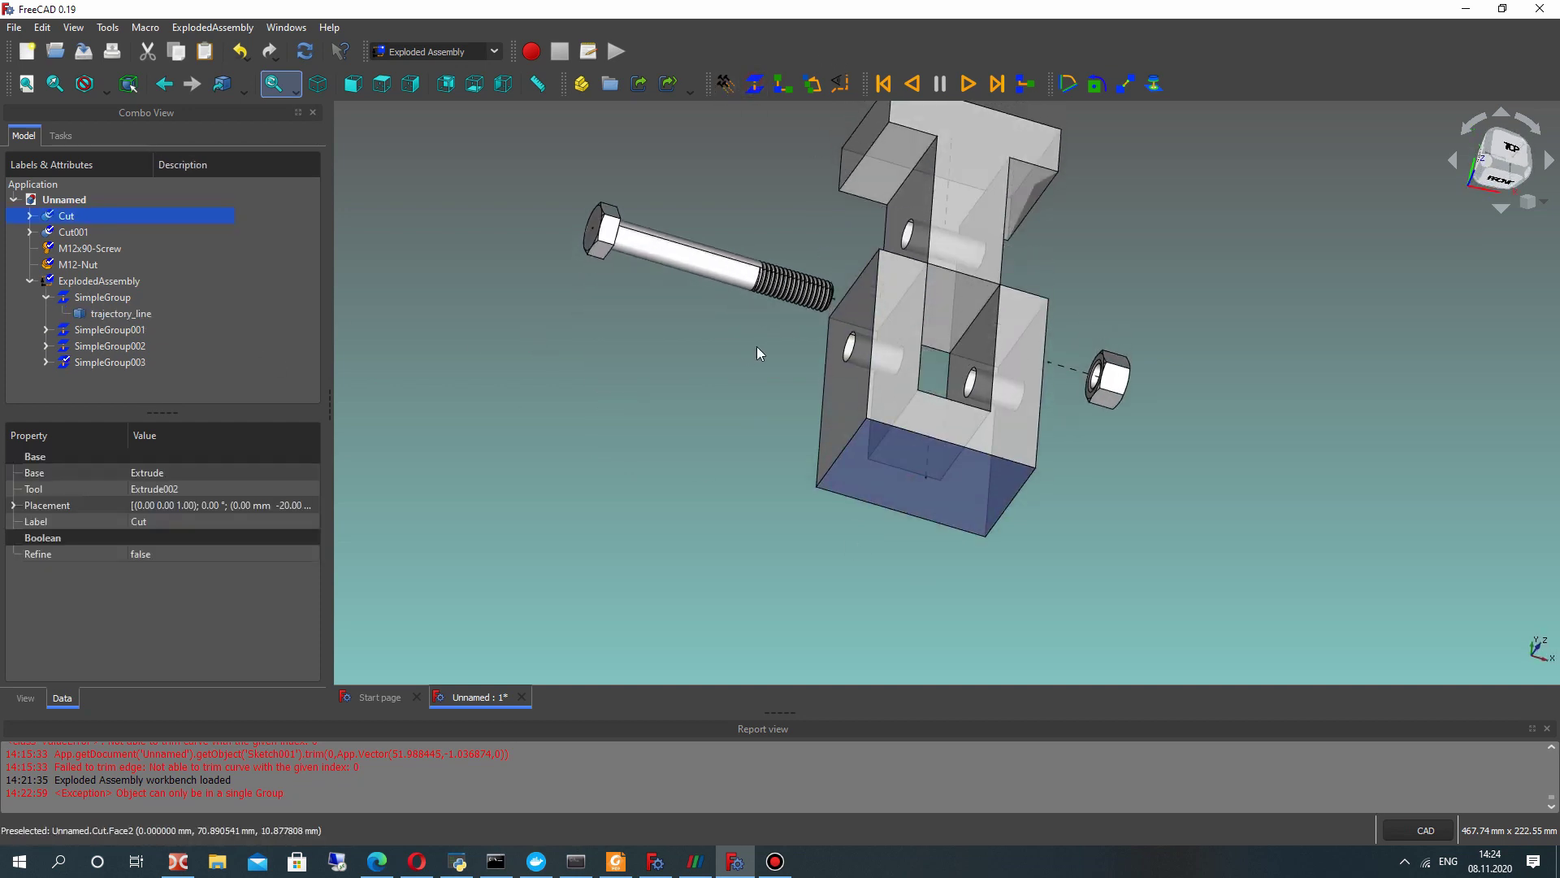
- Set the U-shaped block group's animation steps to 120, step time to 0.01 and distance to 40, and play the assembly animation
{"action": "left_click", "coordinate": [106, 362]}
{"action": "left_click", "coordinate": [160, 519]}
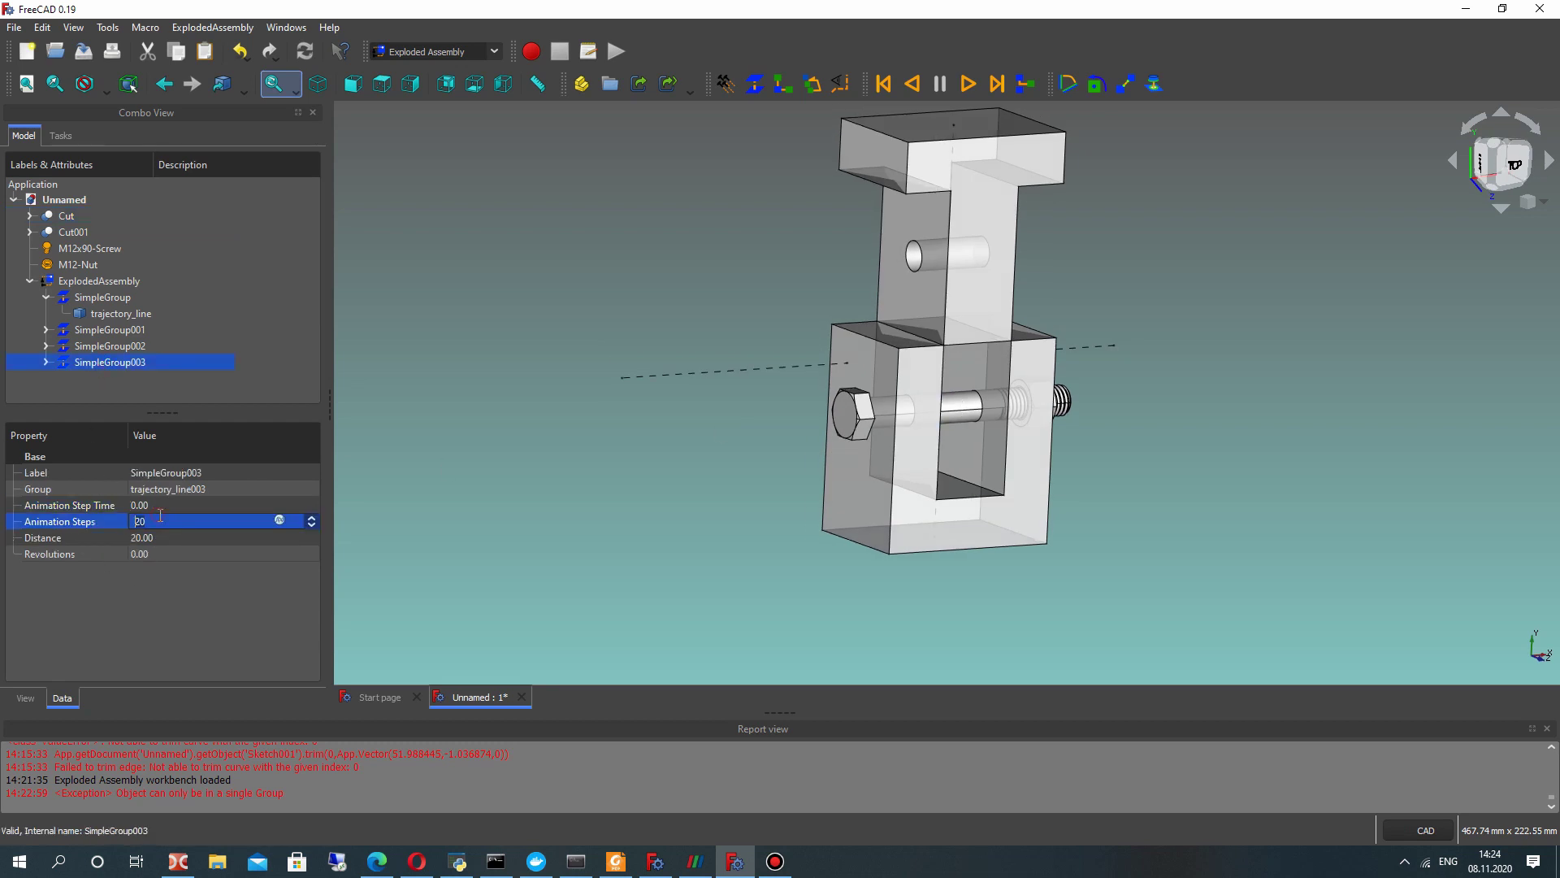
{"action": "left_click", "coordinate": [157, 505]}
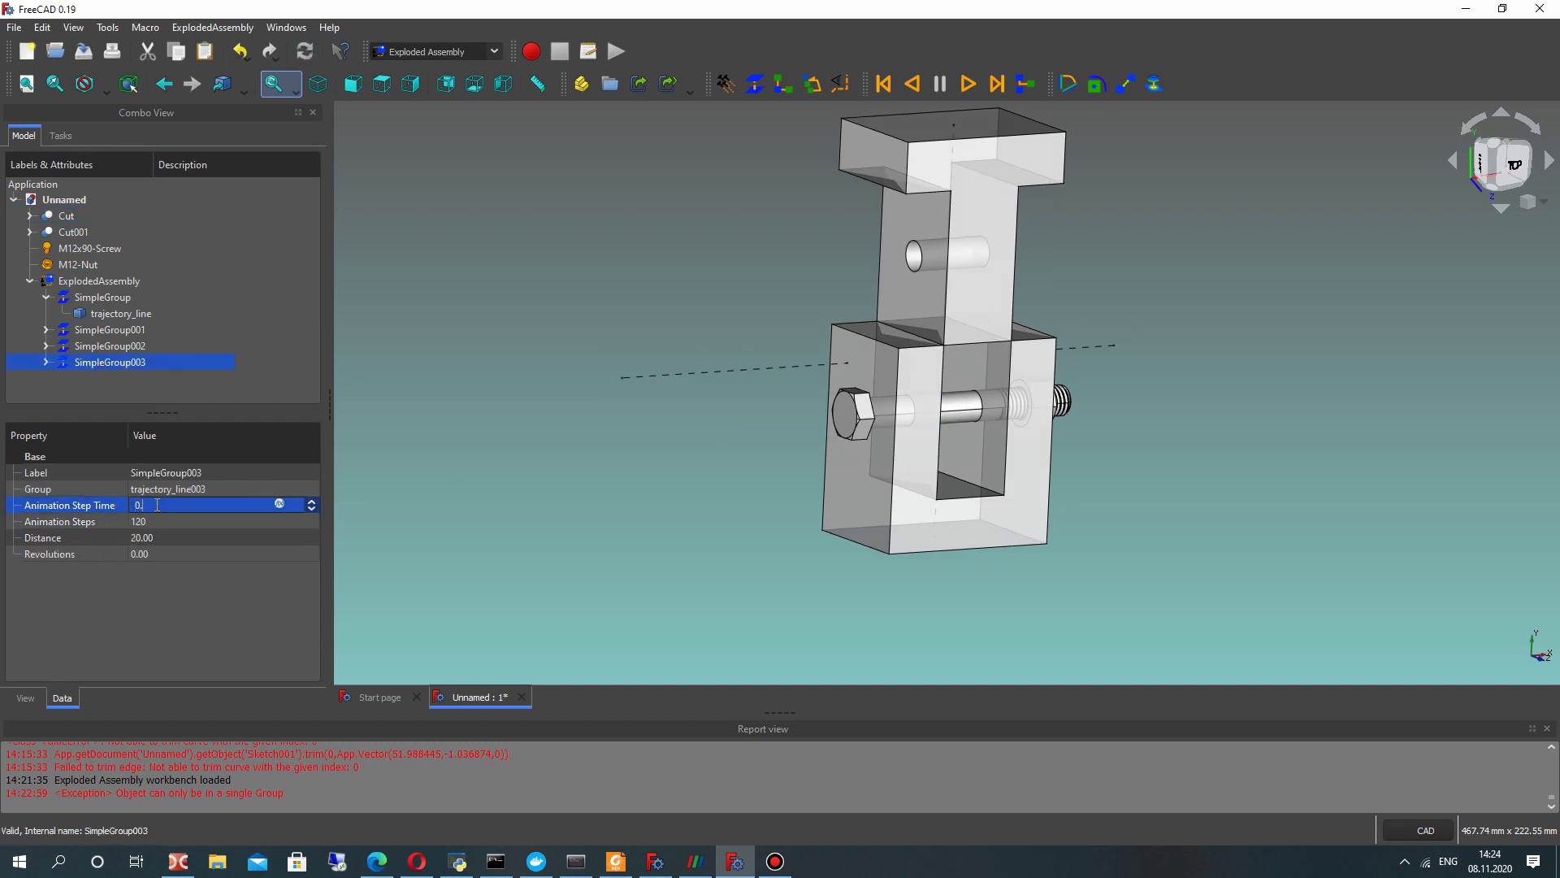
{"action": "left_click", "coordinate": [118, 597]}
{"action": "left_click", "coordinate": [160, 538]}
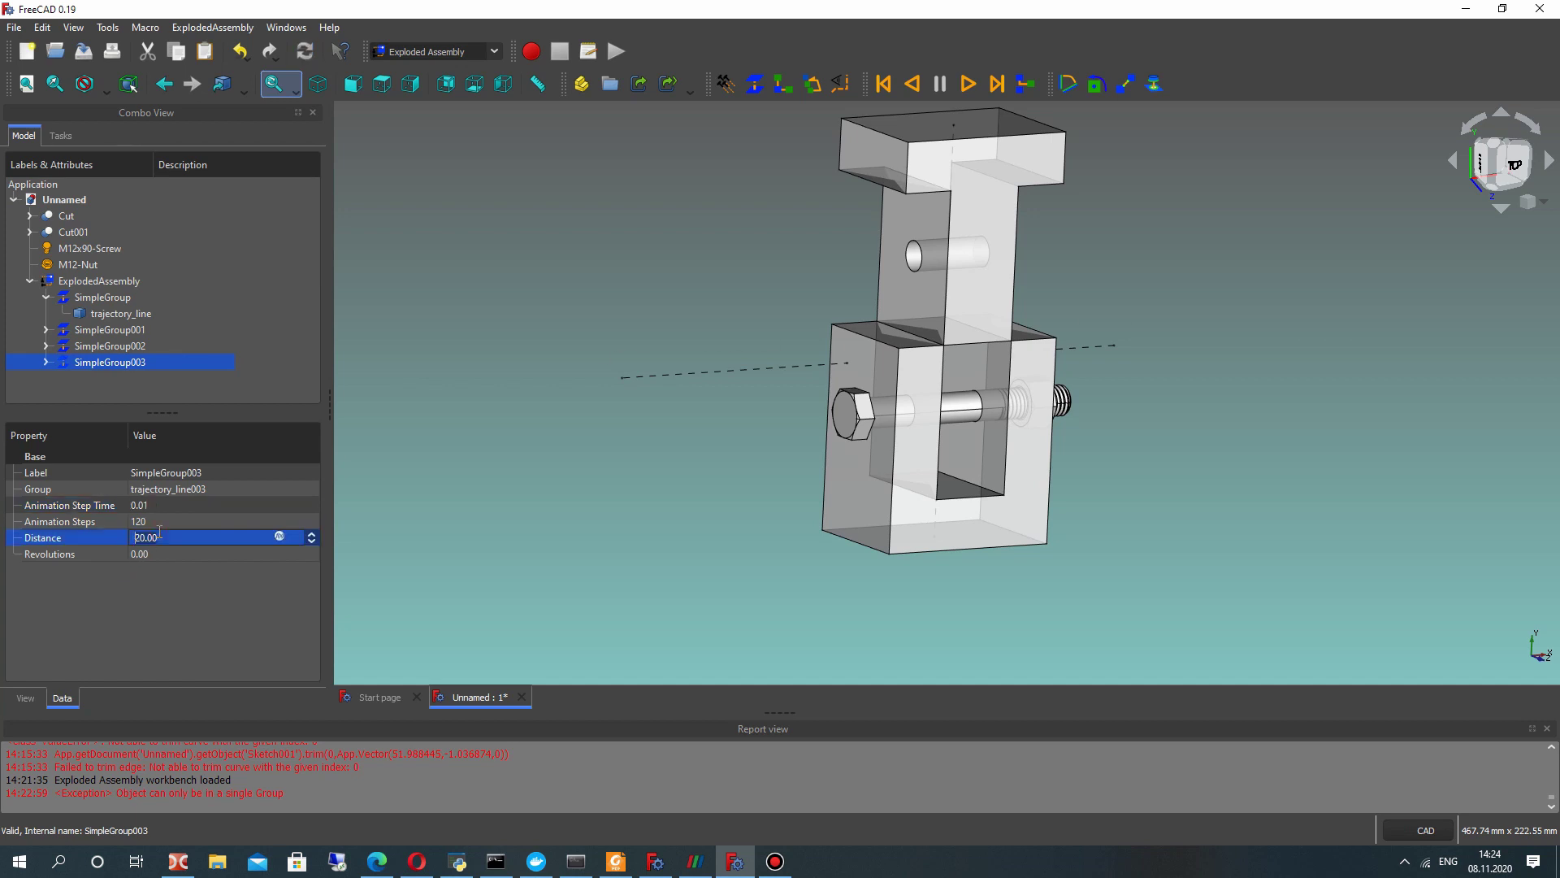
{"action": "type", "text": "40"}
{"action": "left_click", "coordinate": [485, 347]}
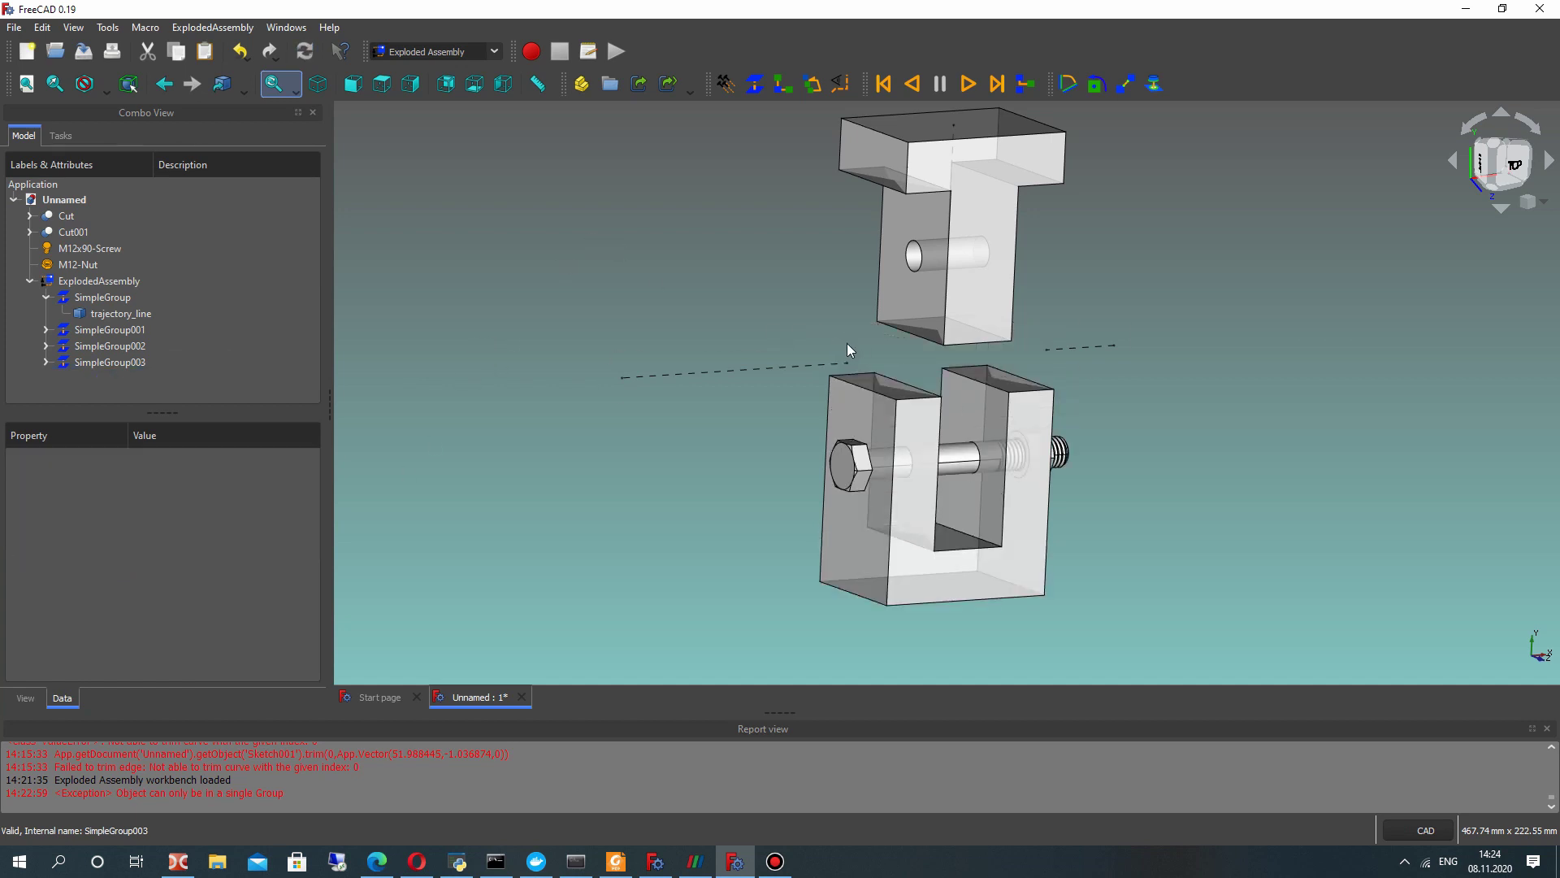
{"action": "left_click", "coordinate": [912, 83]}
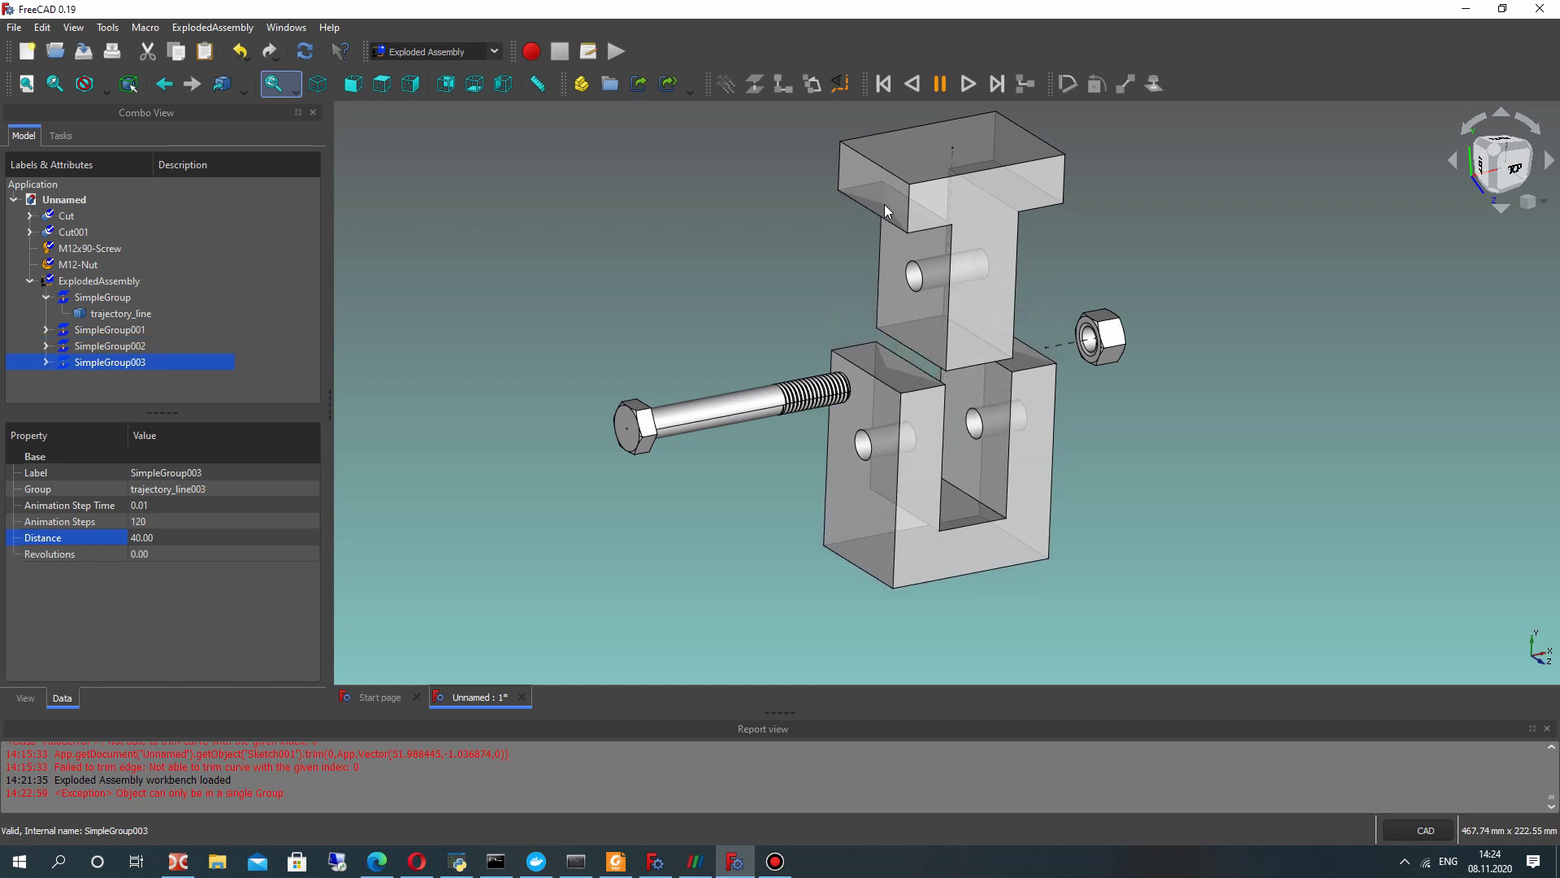
- Create a second simple explode group for the T-shaped part, directed along the normal of its rear T-profile face
{"action": "middle_click_drag", "start_coordinate": [915, 285], "coordinate": [1037, 315]}
{"action": "scroll", "coordinate": [829, 350], "scroll_direction": "down", "scroll_amount": 3}
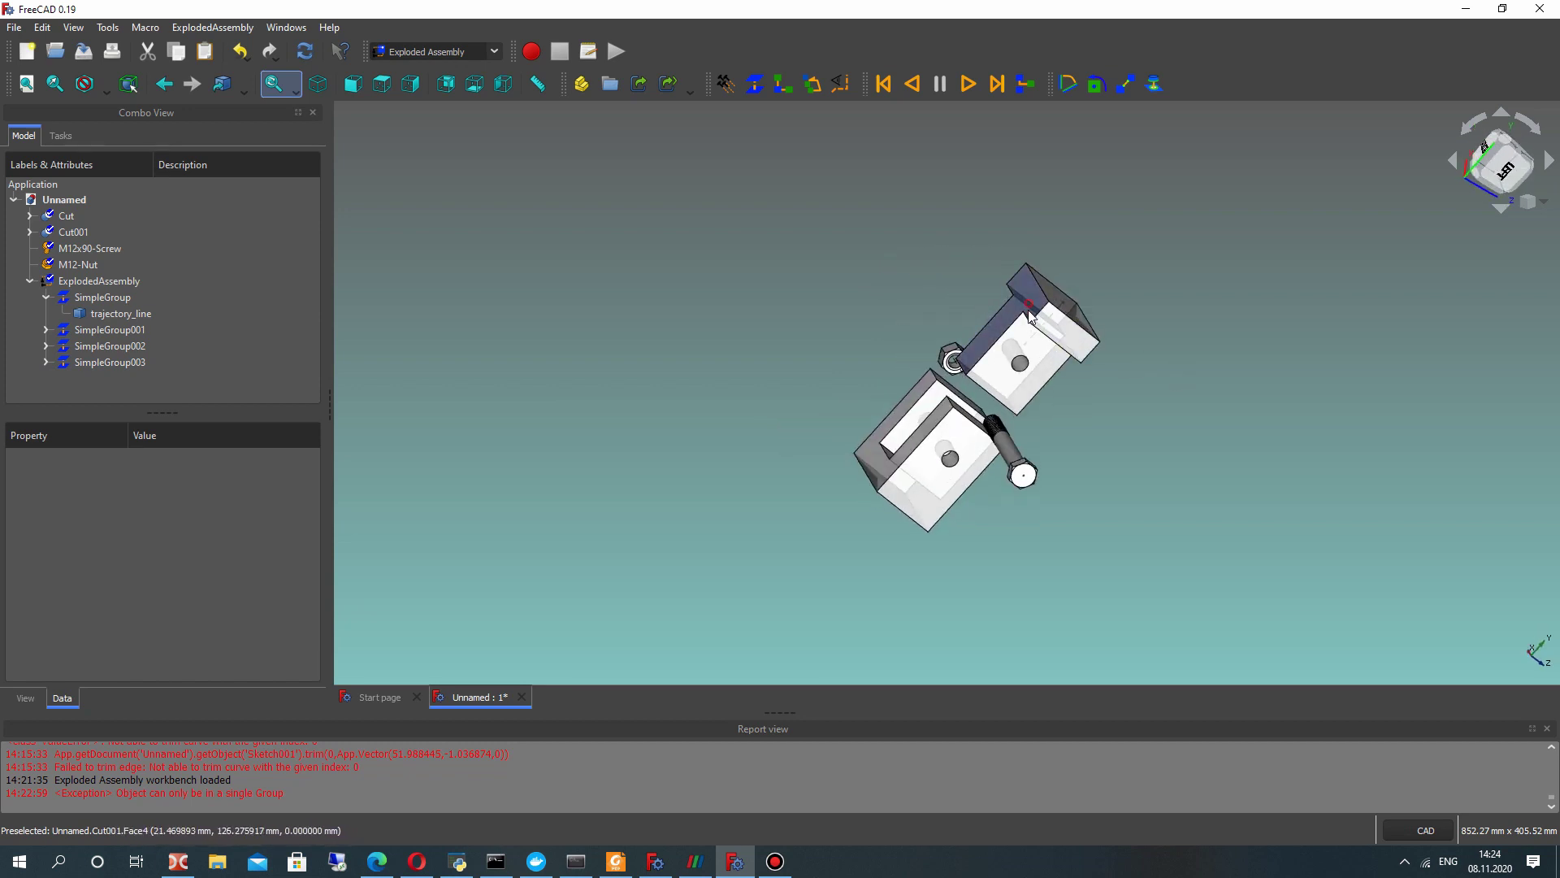
{"action": "left_click", "coordinate": [1029, 315]}
{"action": "left_click", "coordinate": [754, 83]}
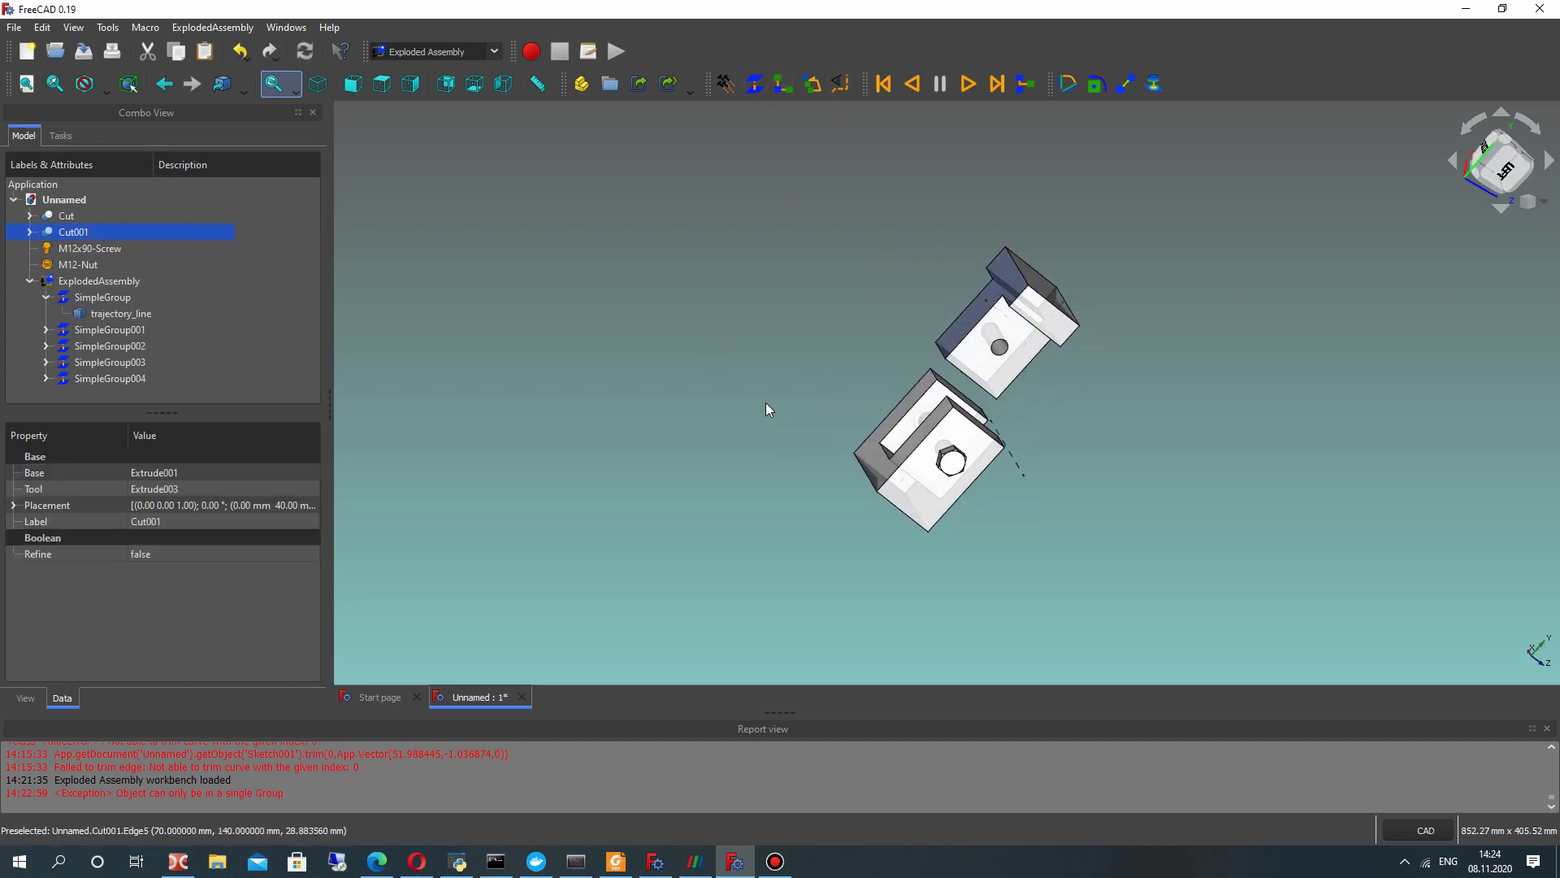
- Set the T-shaped part's second group to distance 40, 120 animation steps and an animation step time of 0.01
{"action": "left_click", "coordinate": [130, 378]}
{"action": "left_click", "coordinate": [174, 538]}
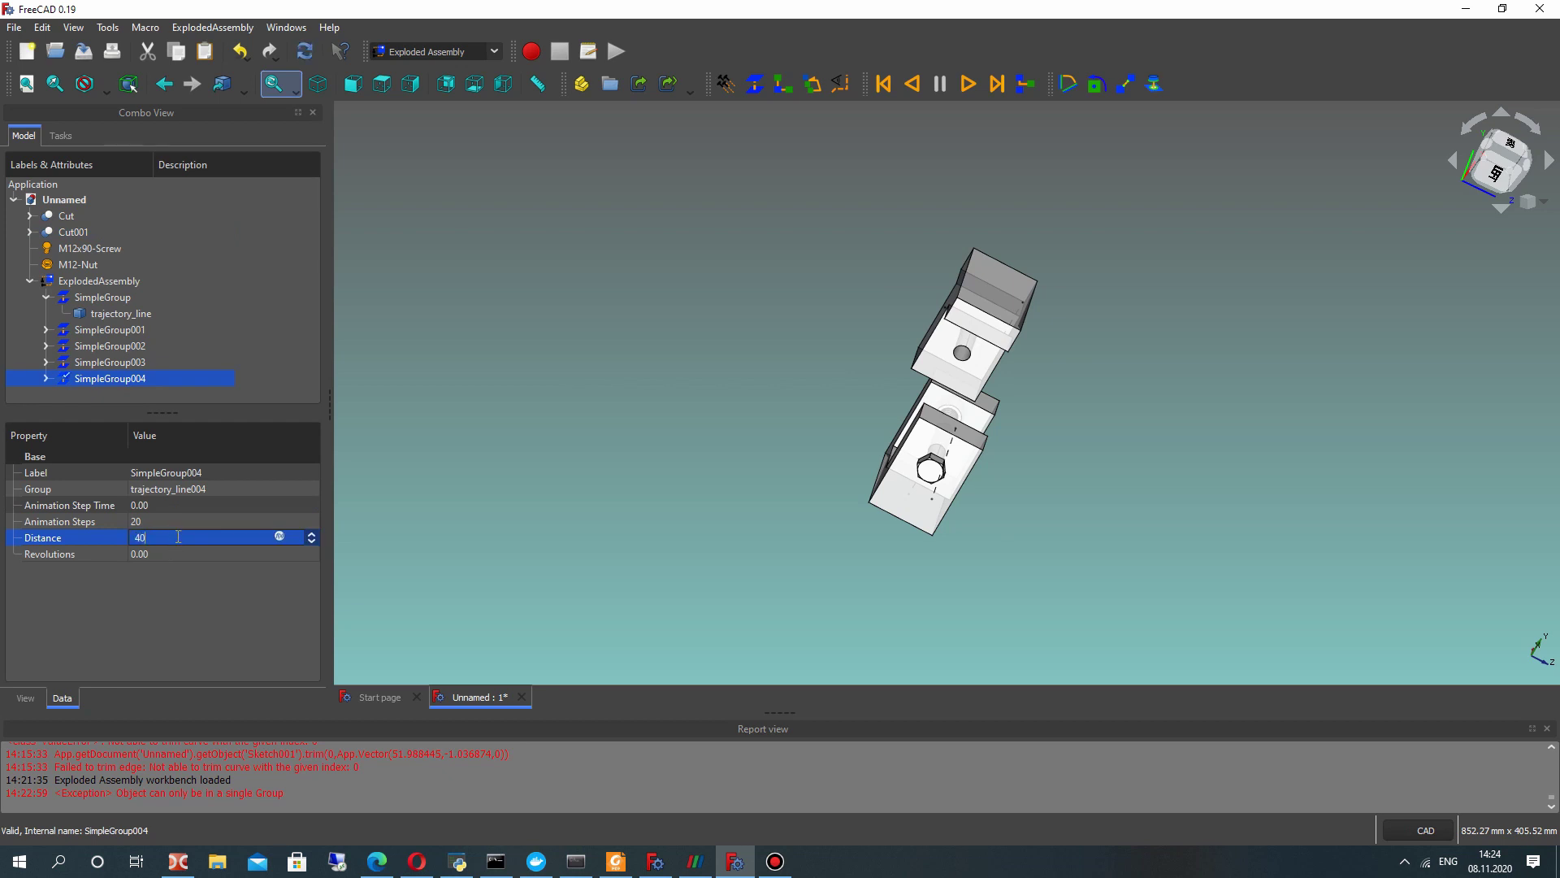
{"action": "left_click", "coordinate": [170, 523]}
{"action": "left_click", "coordinate": [165, 505]}
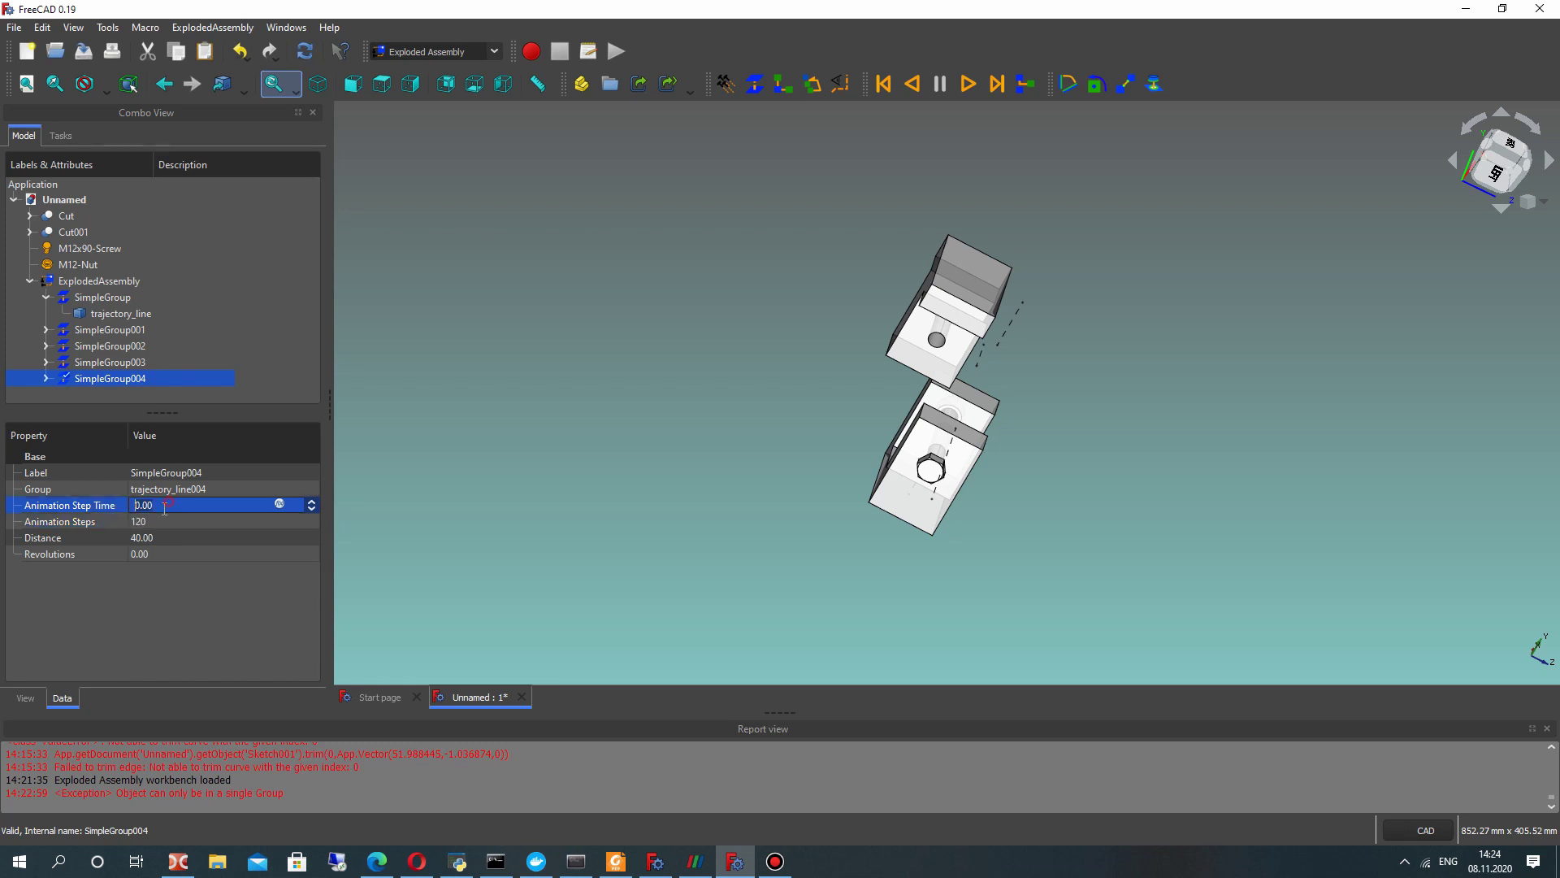
{"action": "left_click", "coordinate": [160, 652]}
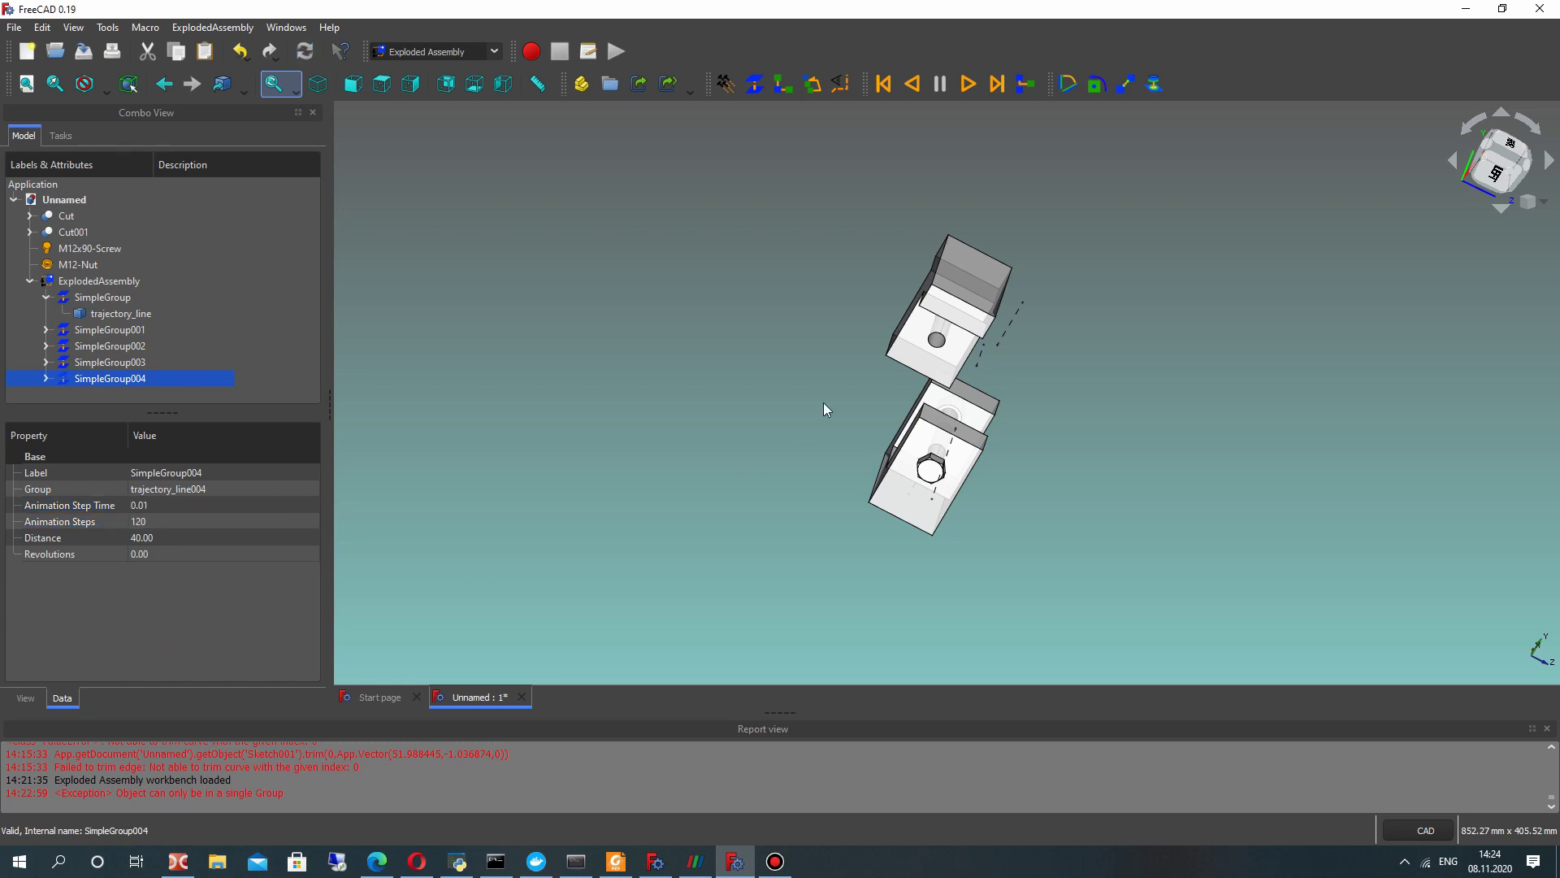
- Return all parts to their assembled position
{"action": "middle_click_drag", "start_coordinate": [1034, 373], "coordinate": [909, 357]}
{"action": "key", "text": "0"}
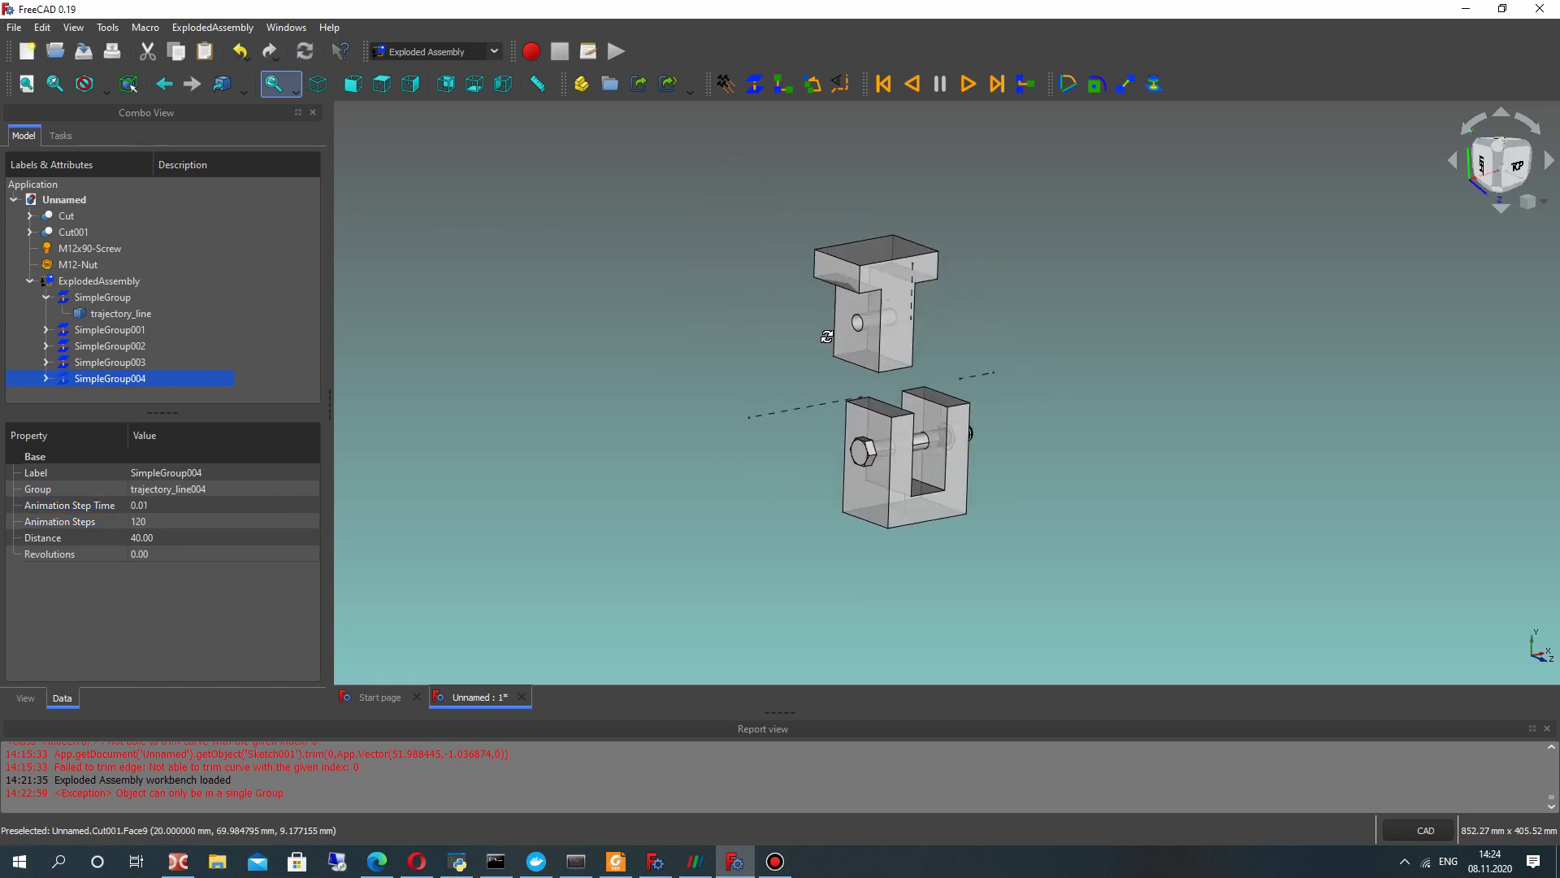
{"action": "left_click", "coordinate": [615, 270]}
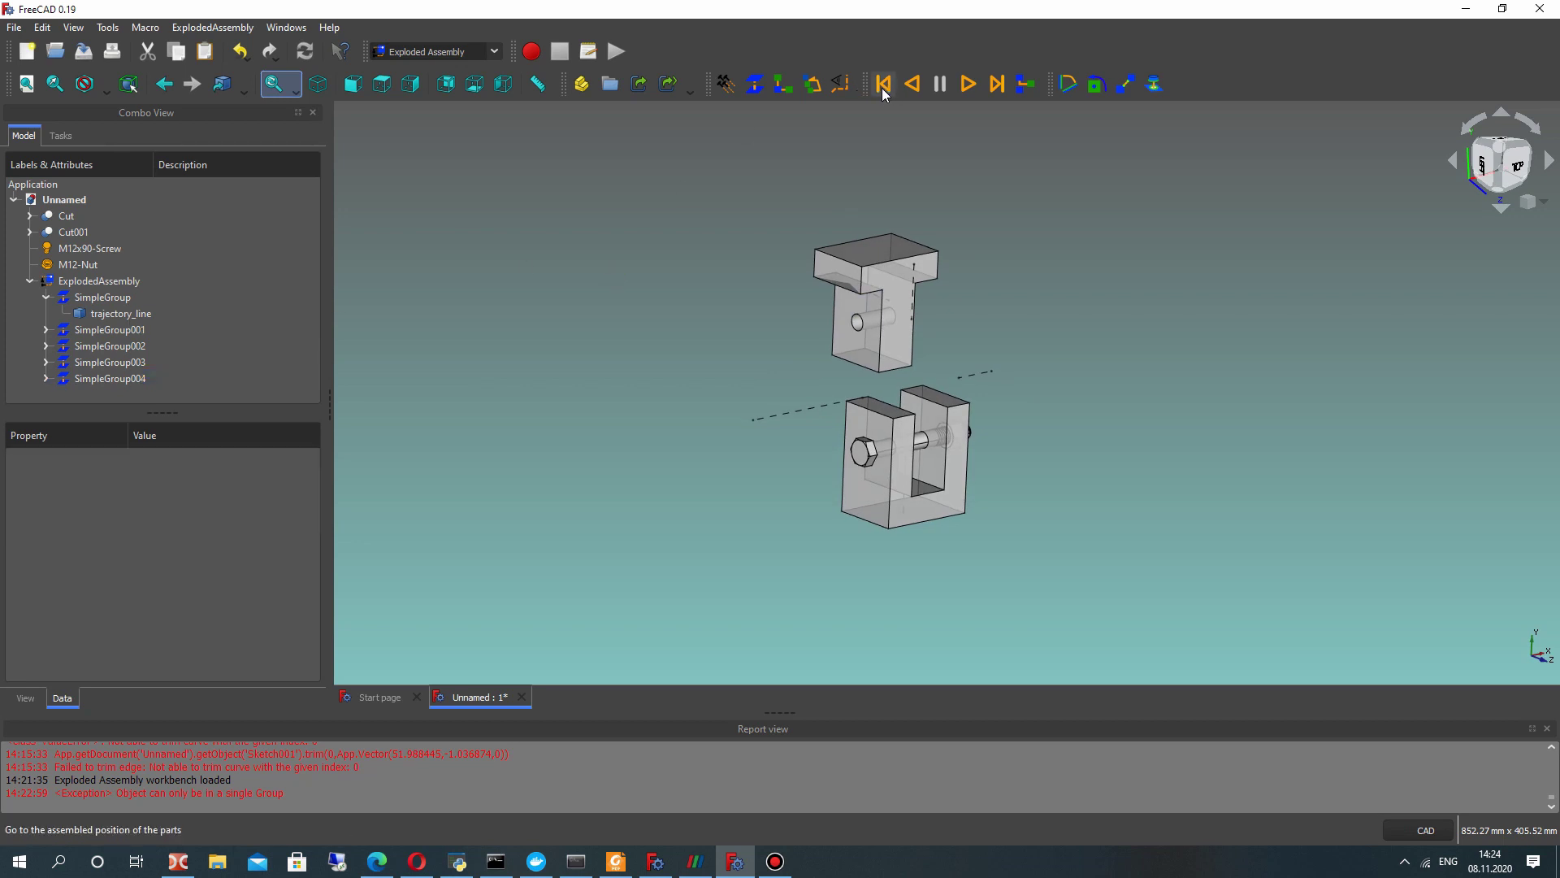
{"action": "left_click", "coordinate": [883, 85]}
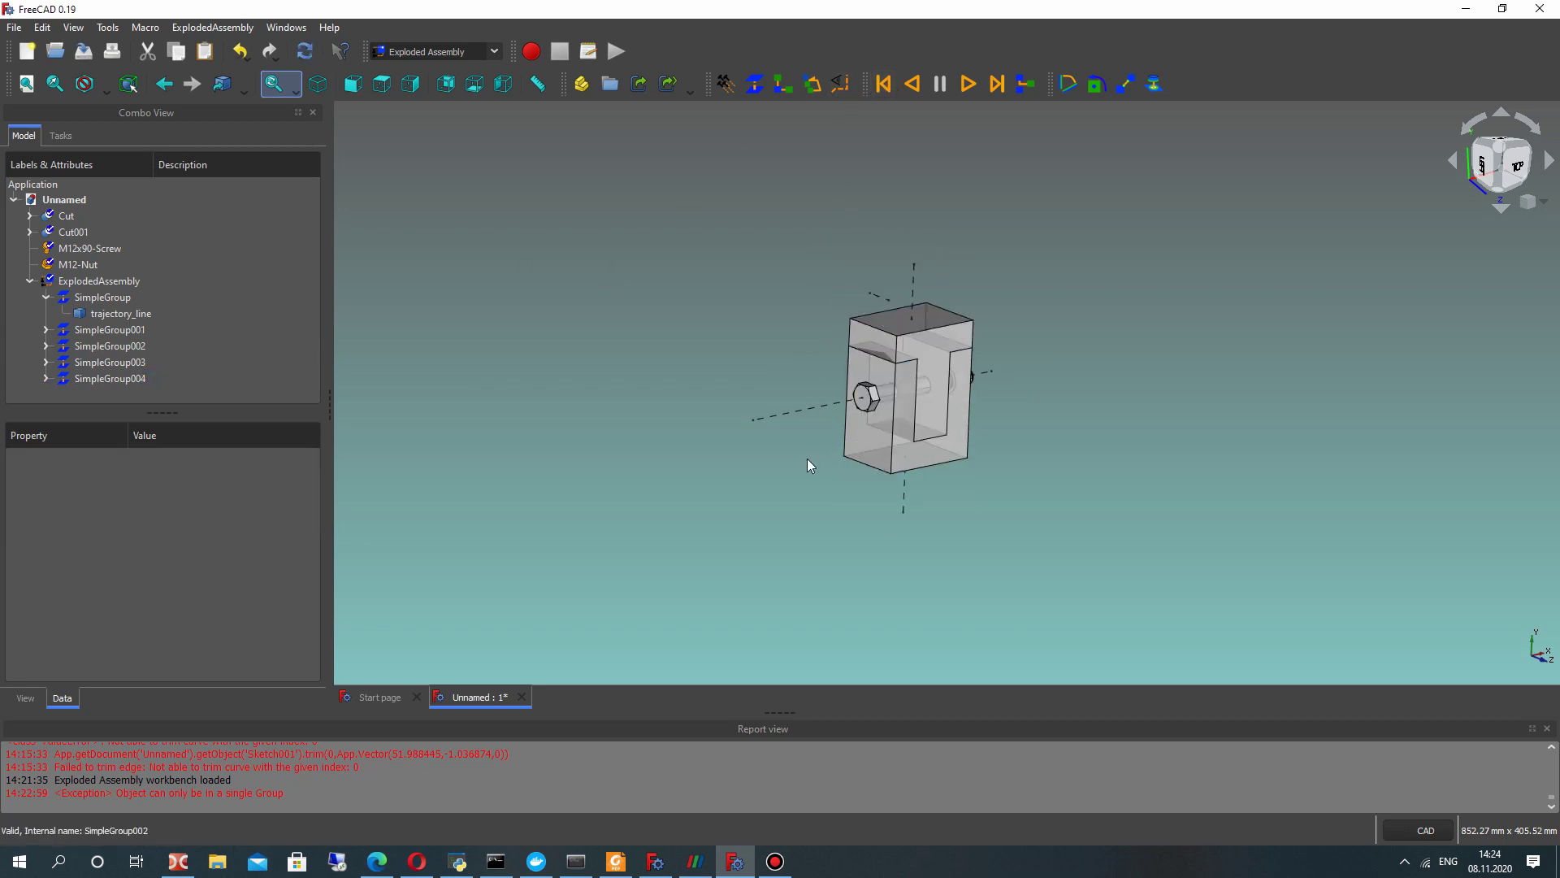
- Create a second simple explode group for the U-shaped block, directed along the normal of its front U-profile face
{"action": "left_click", "coordinate": [933, 446]}
{"action": "mouse_move", "coordinate": [1000, 478]}
{"action": "middle_mouse_down"}
{"action": "mouse_move", "coordinate": [1128, 457]}
{"action": "mouse_move", "coordinate": [970, 472]}
{"action": "middle_mouse_up"}
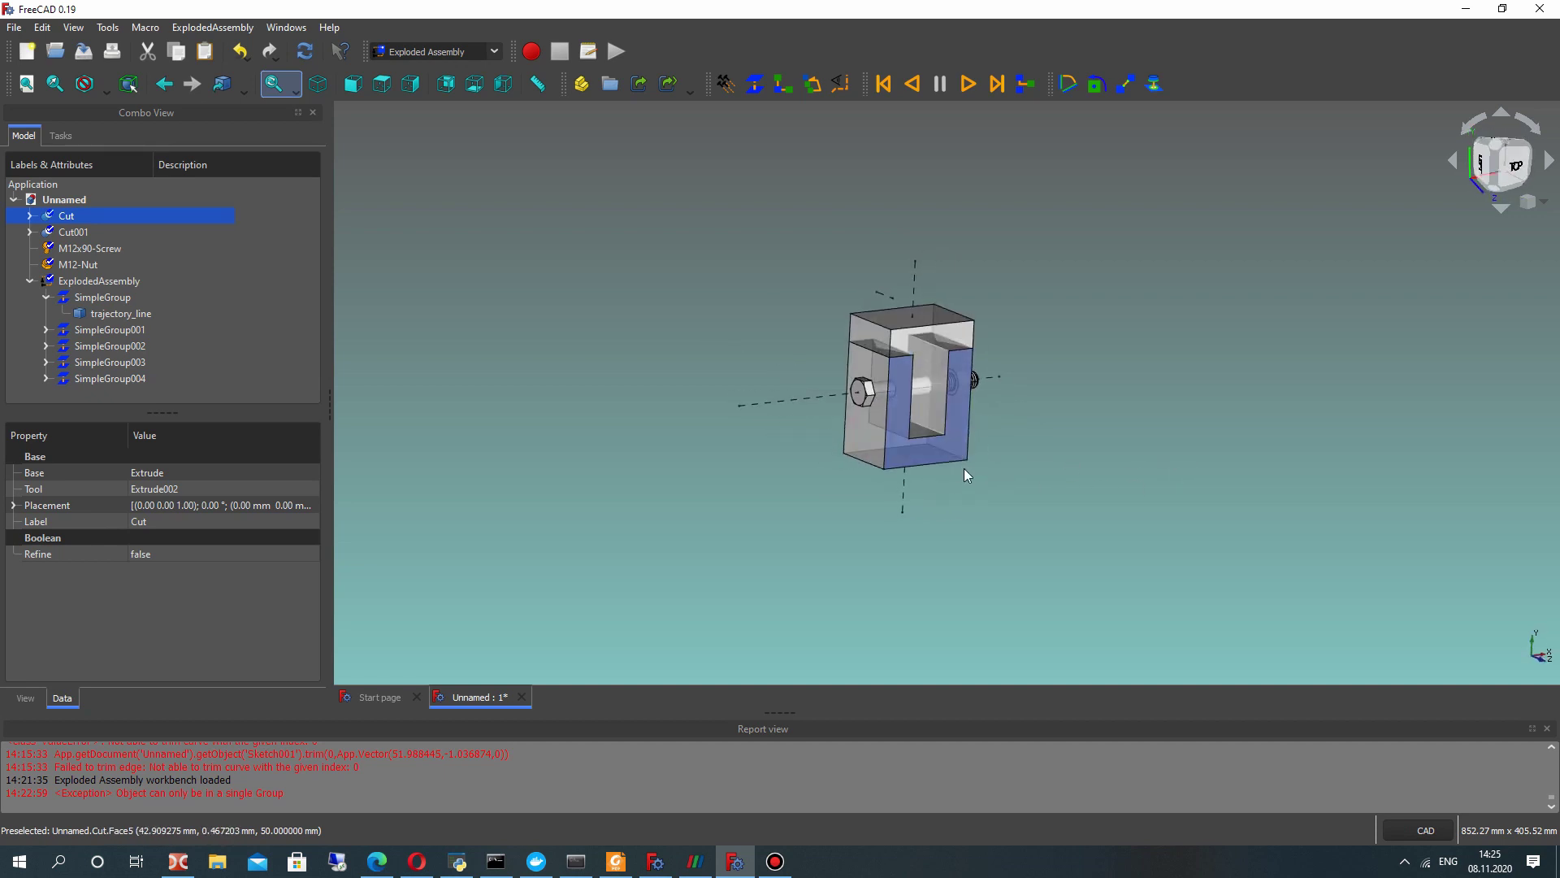
{"action": "scroll", "coordinate": [846, 393], "scroll_direction": "up", "scroll_amount": 3}
{"action": "middle_click_drag", "start_coordinate": [845, 393], "coordinate": [861, 349]}
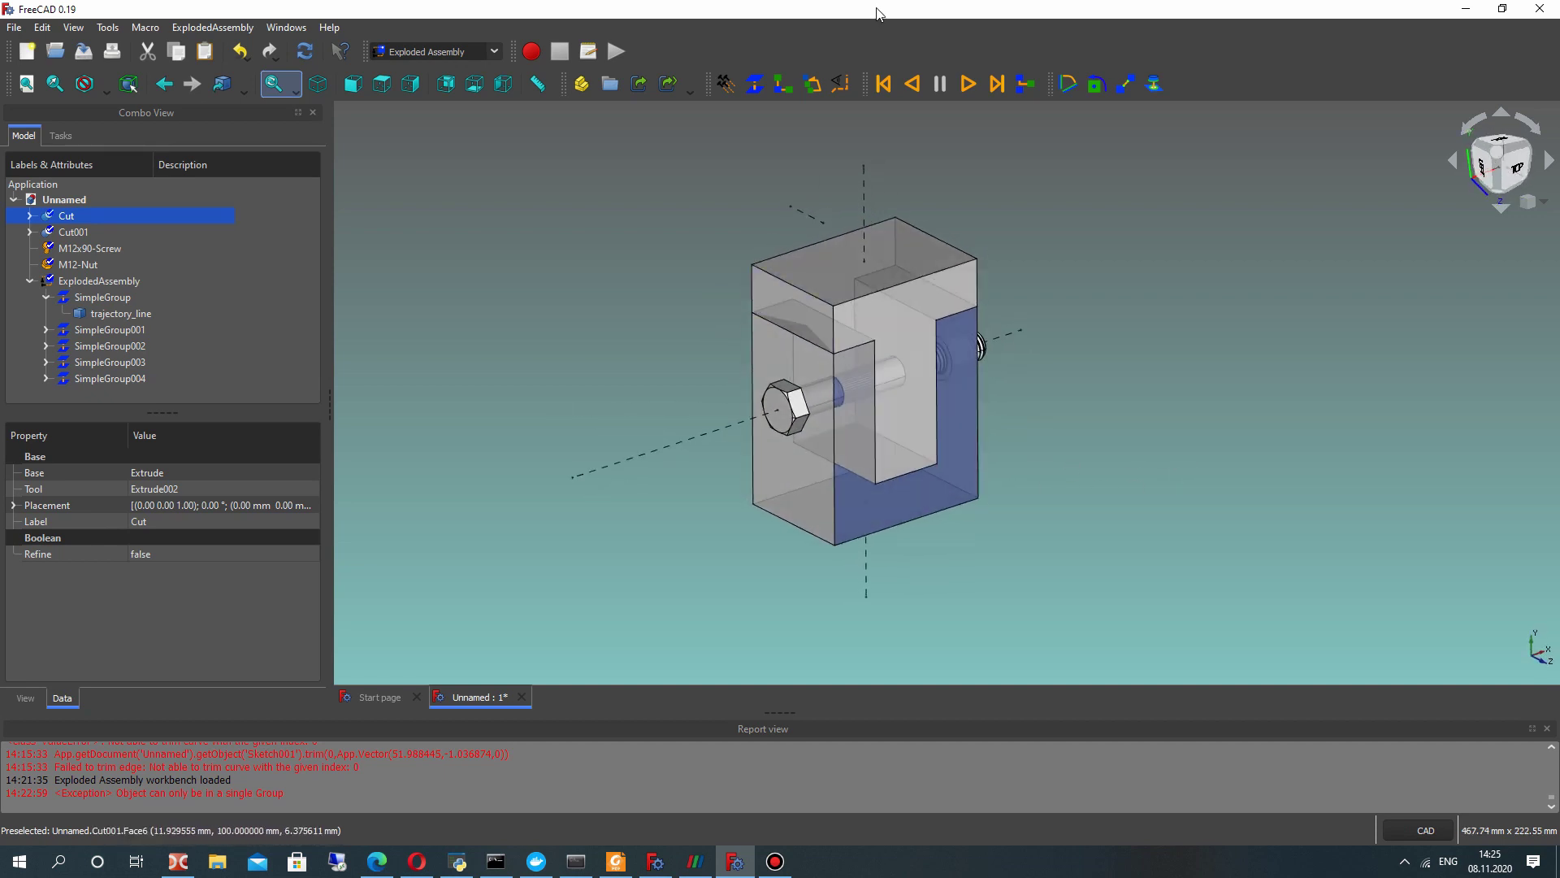
{"action": "left_click", "coordinate": [754, 84]}
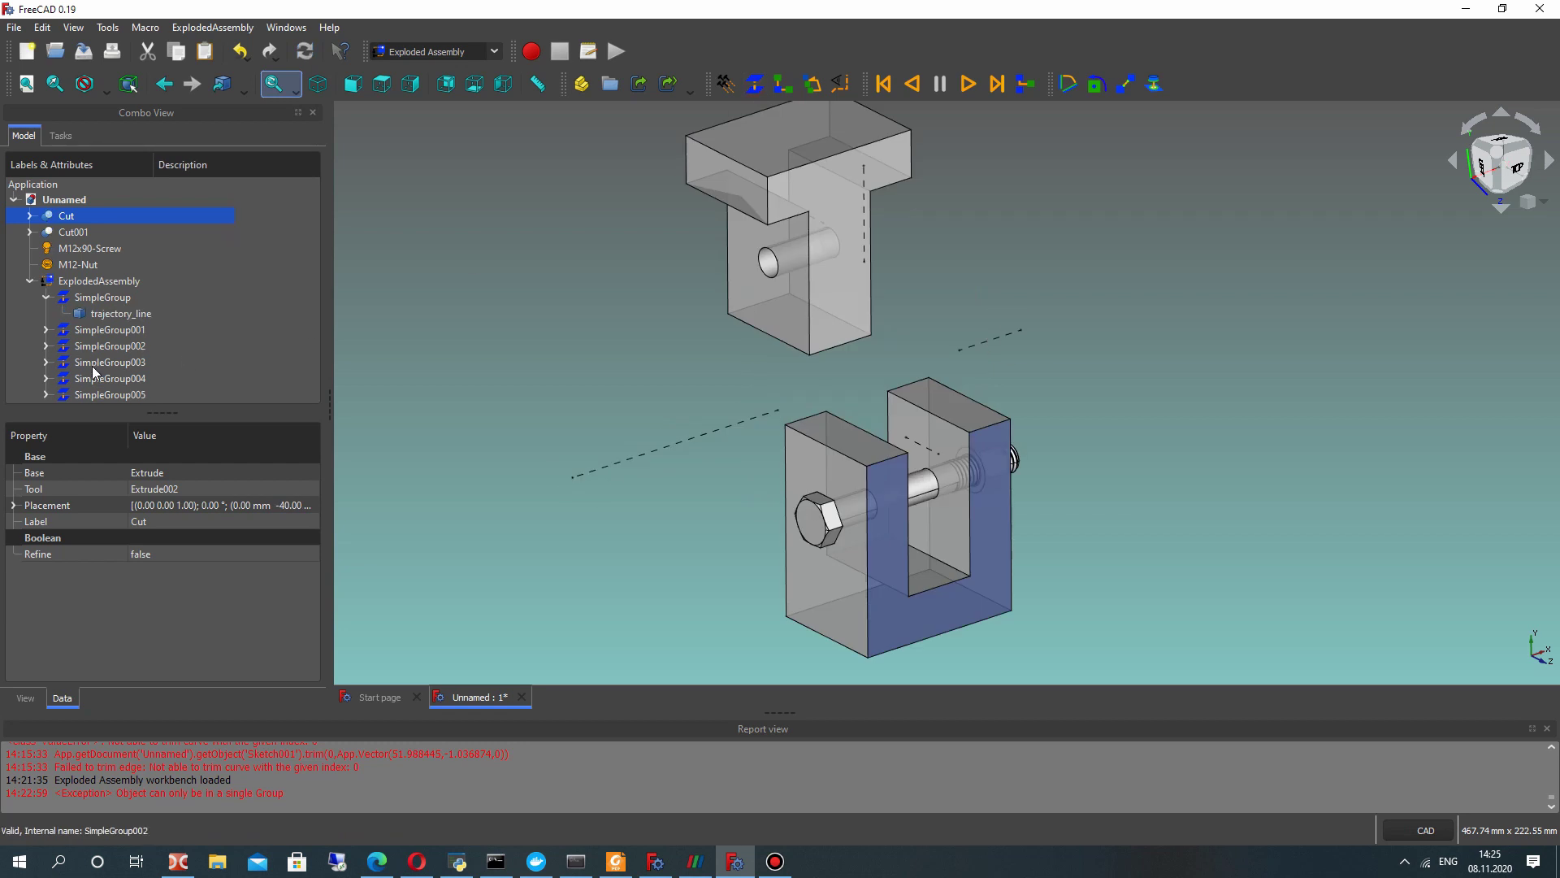
- Set the explode distance of the U-shaped block's second group to 40
{"action": "left_click", "coordinate": [95, 398]}
{"action": "left_click", "coordinate": [157, 537]}
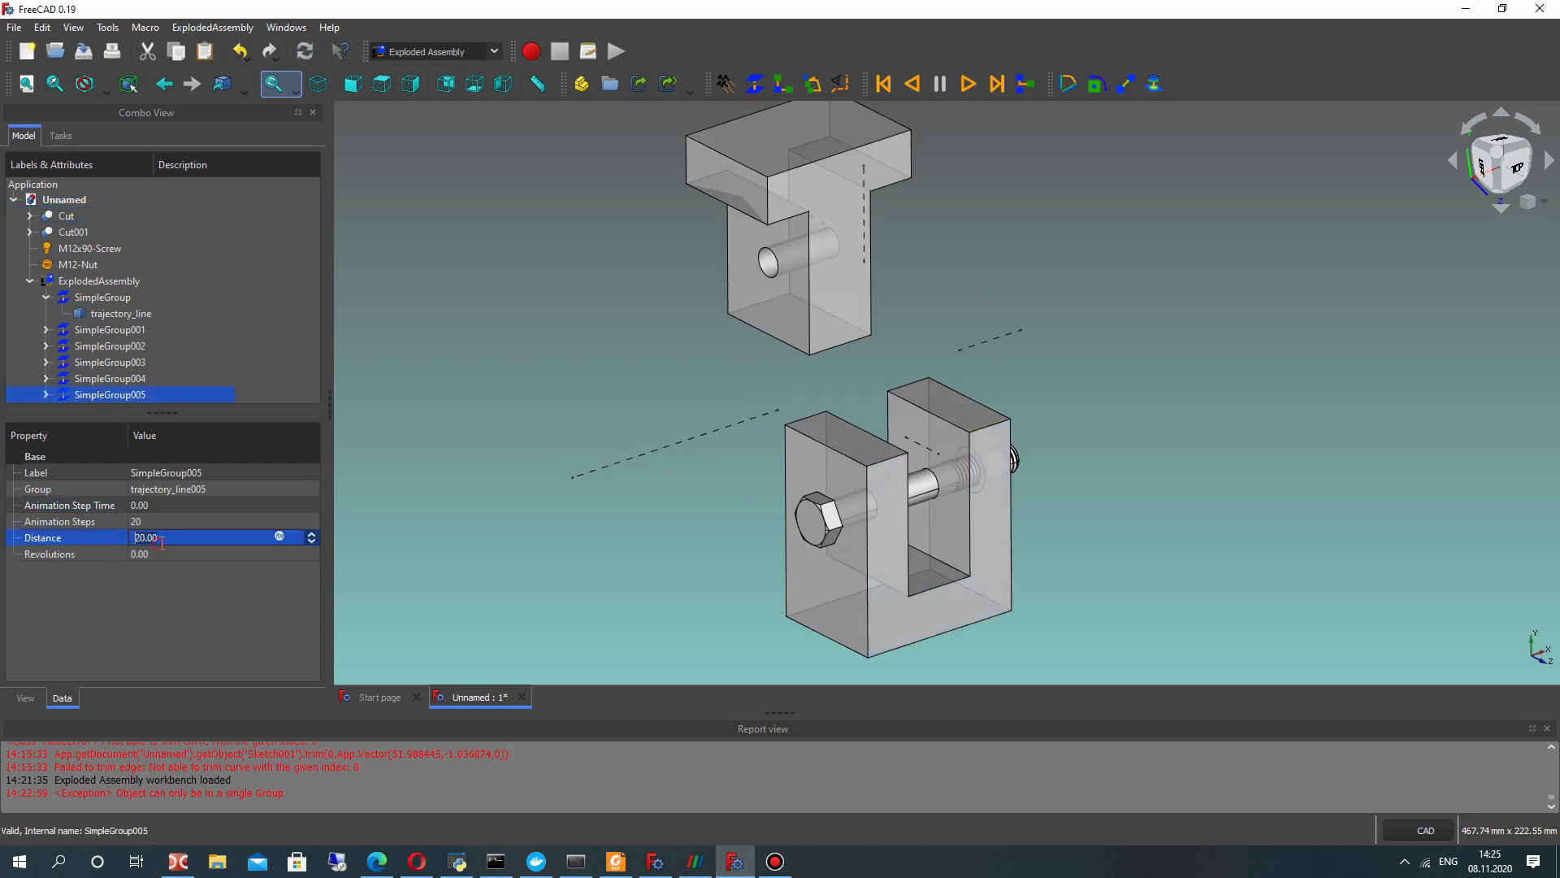
{"action": "type", "text": "40"}
{"action": "left_click", "coordinate": [202, 624]}
- Play the assembly animation to review the whole explode sequence of screw, nut, T-shaped part and U-shaped block
{"action": "left_click", "coordinate": [913, 84]}
{"action": "left_click", "coordinate": [968, 83]}
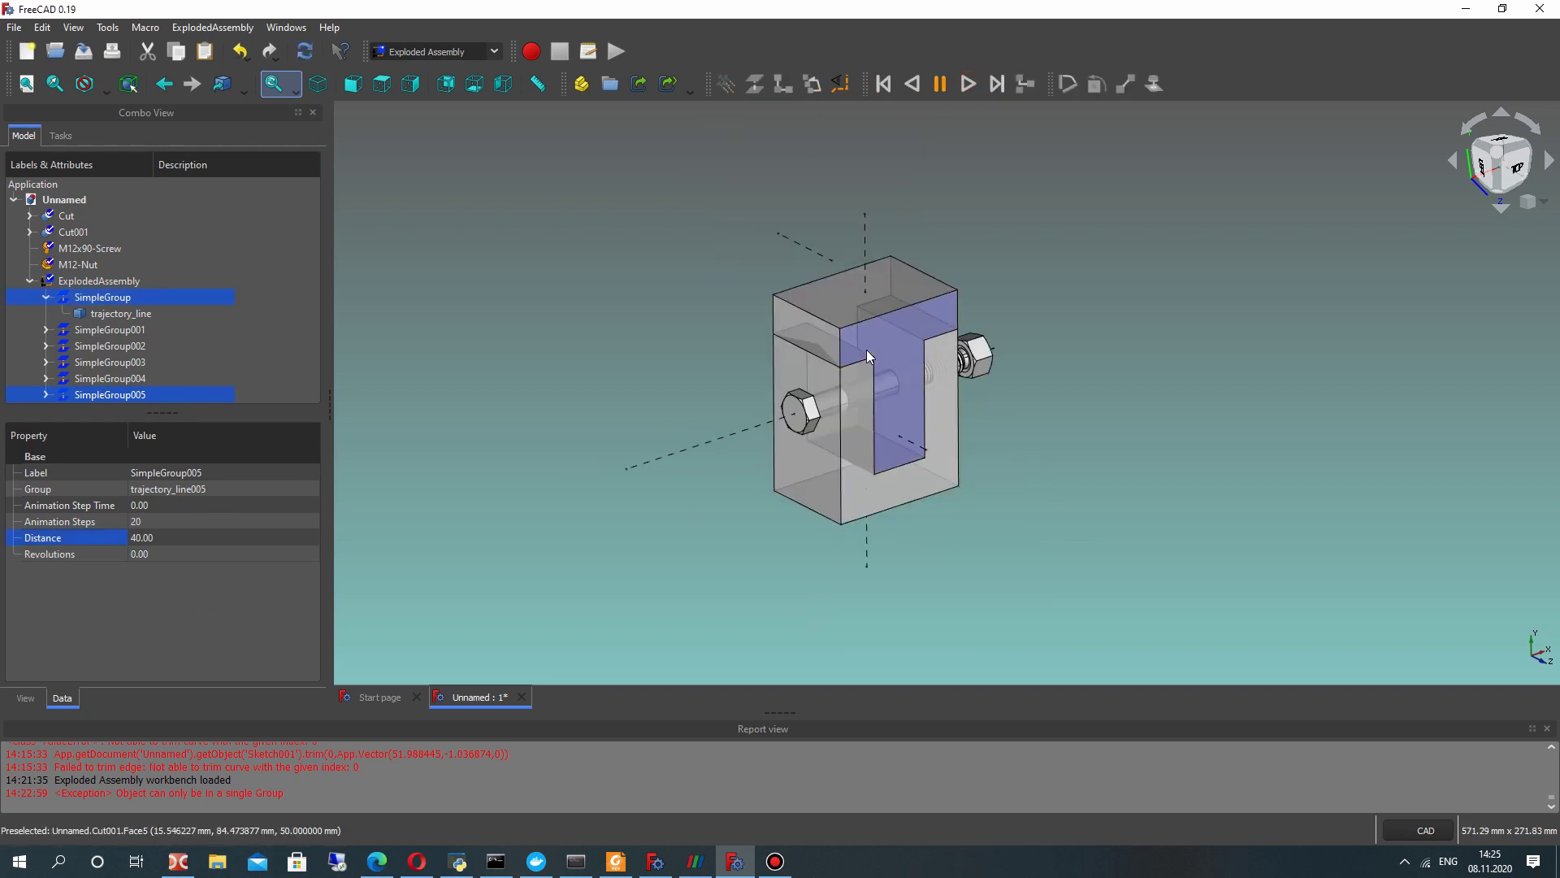
{"action": "middle_click_drag", "start_coordinate": [763, 310], "coordinate": [1053, 452]}
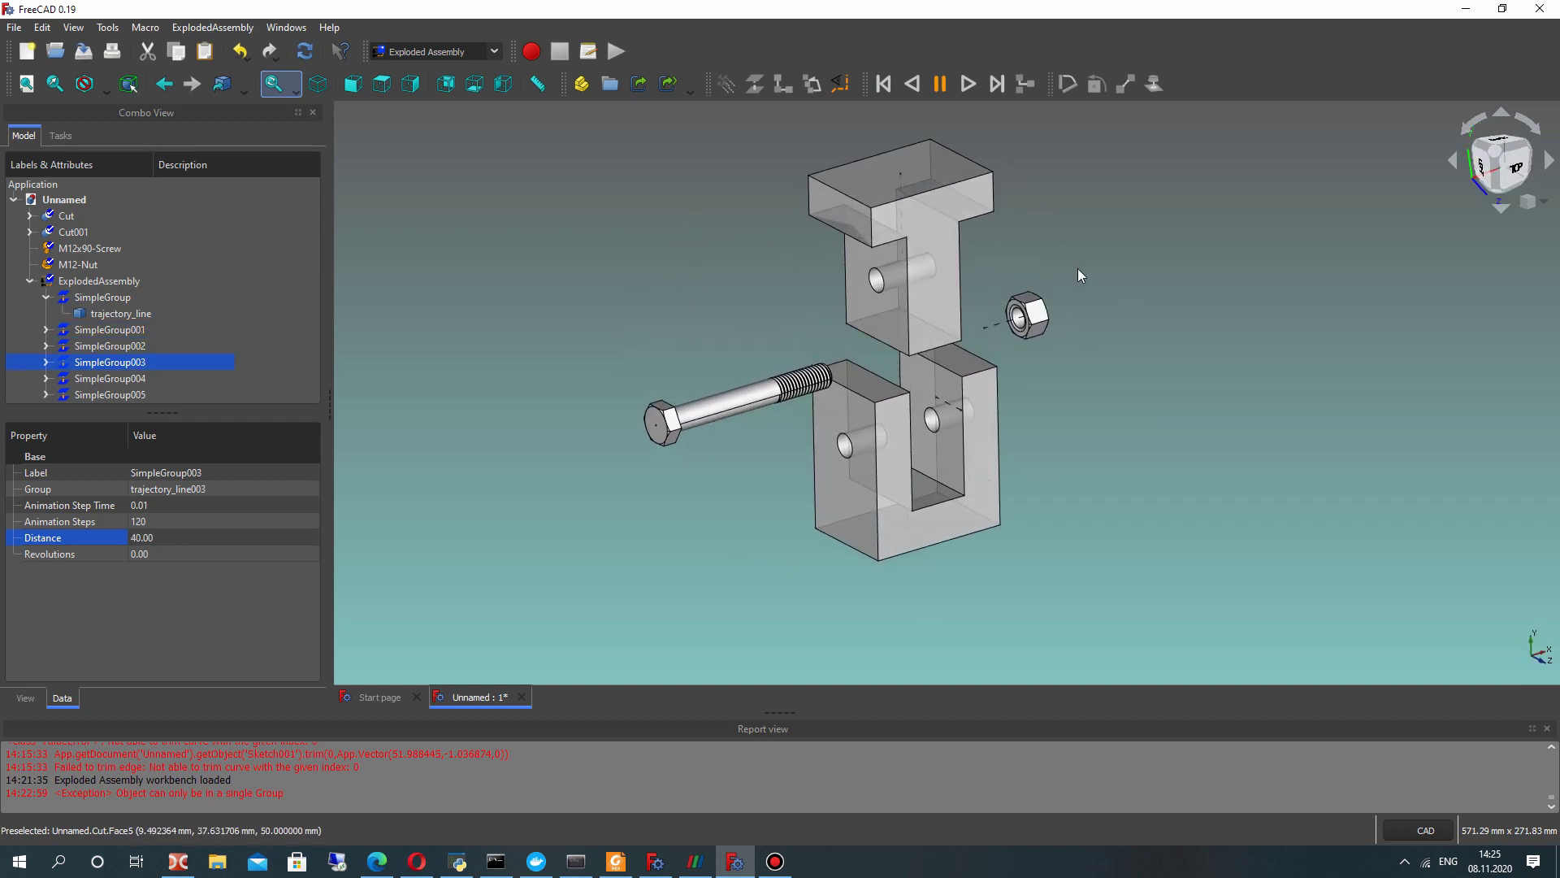
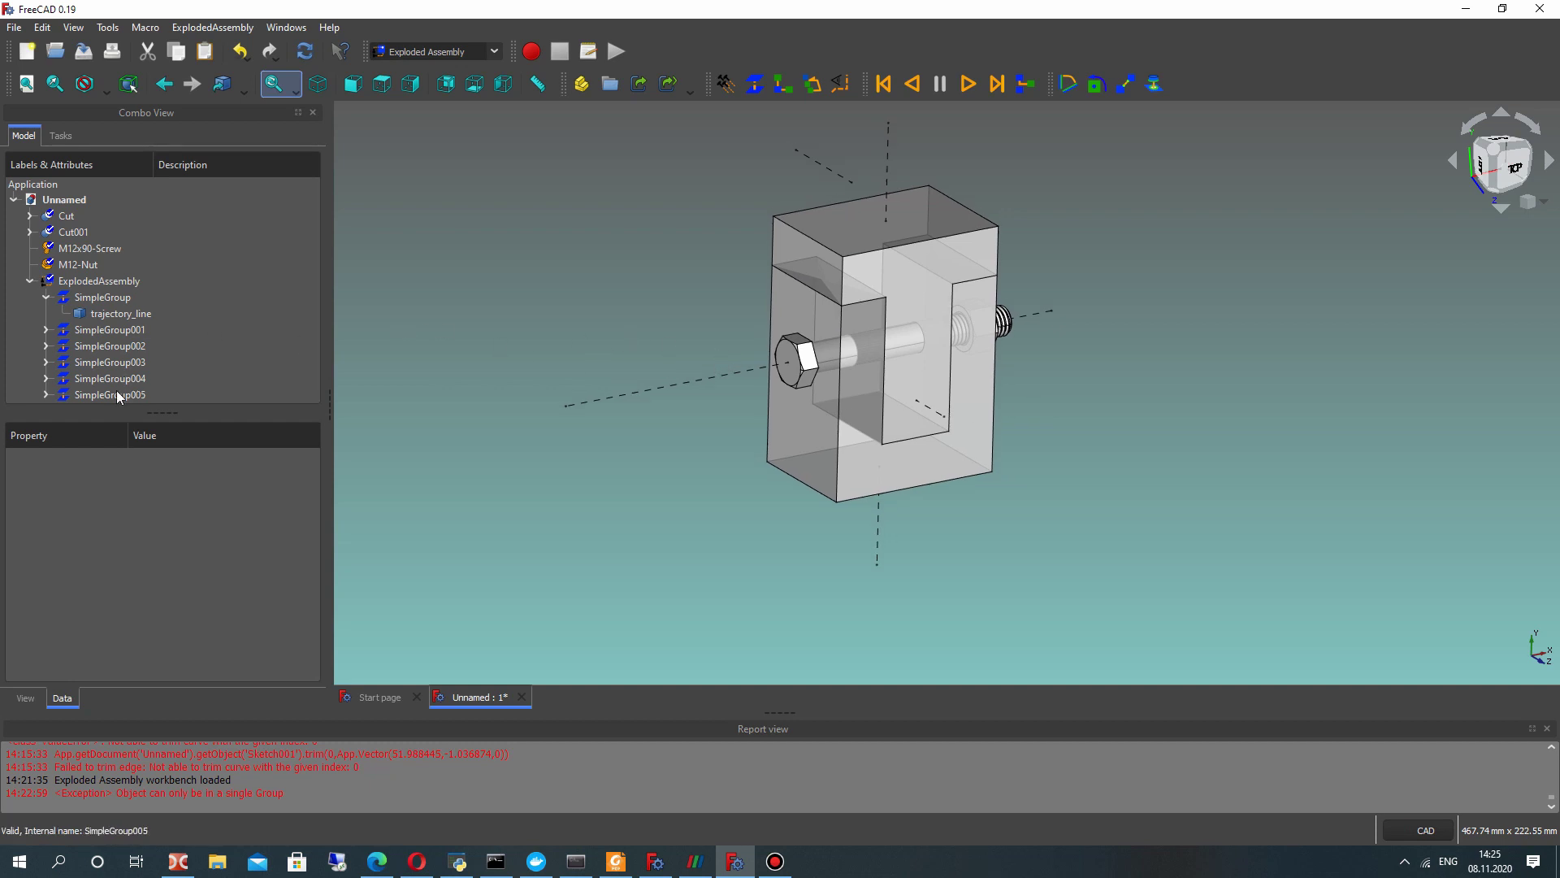
- Play the assembly animation forward and check in the model tree which explode group moves which part
{"action": "left_click", "coordinate": [118, 395]}
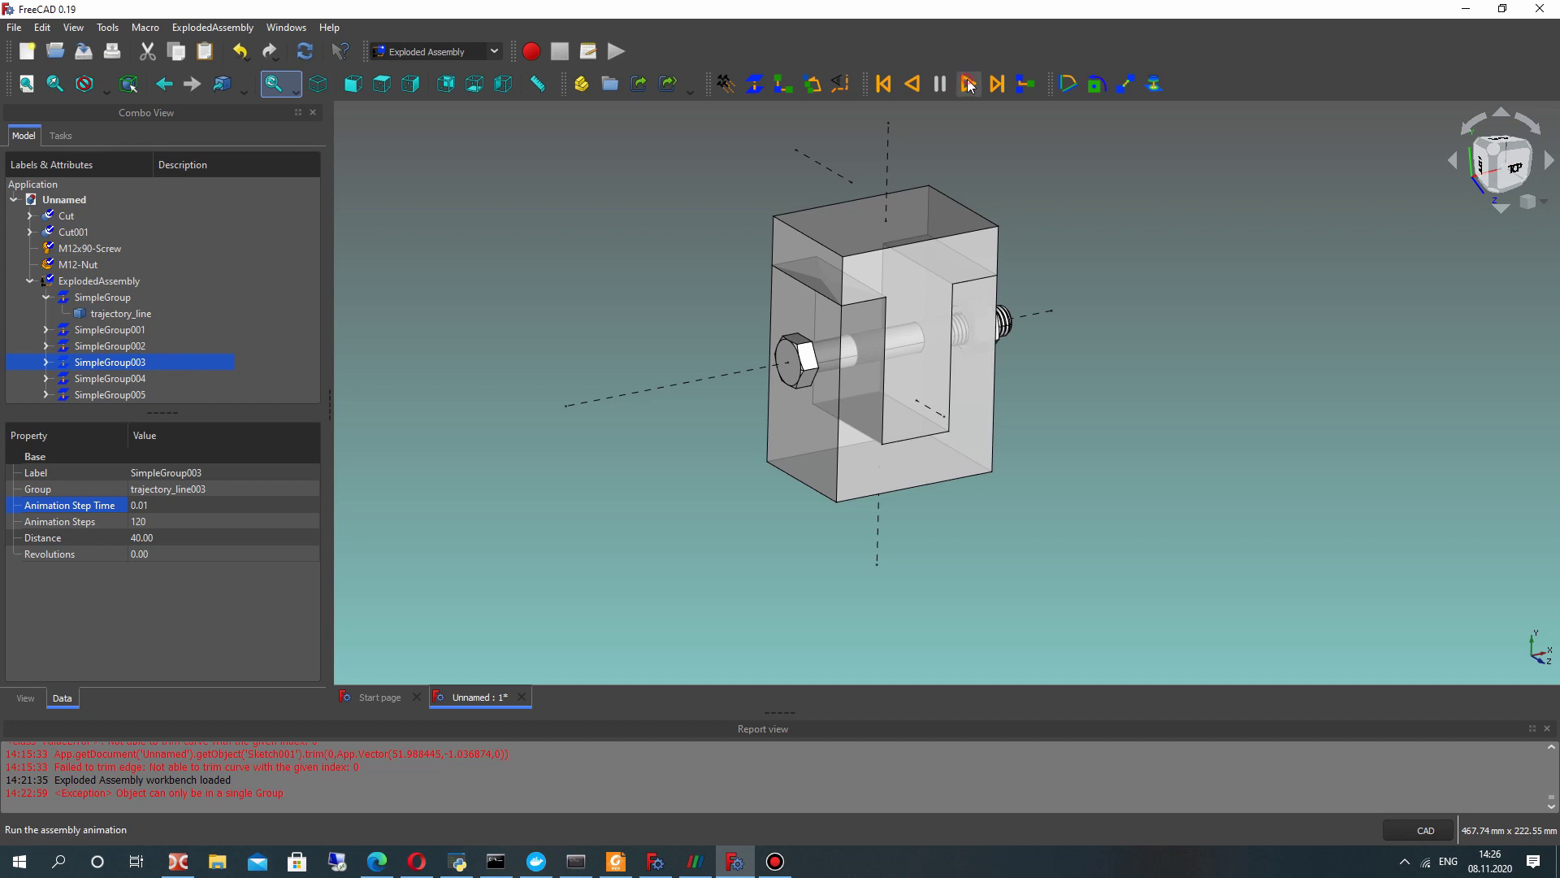
{"action": "left_click", "coordinate": [79, 333]}
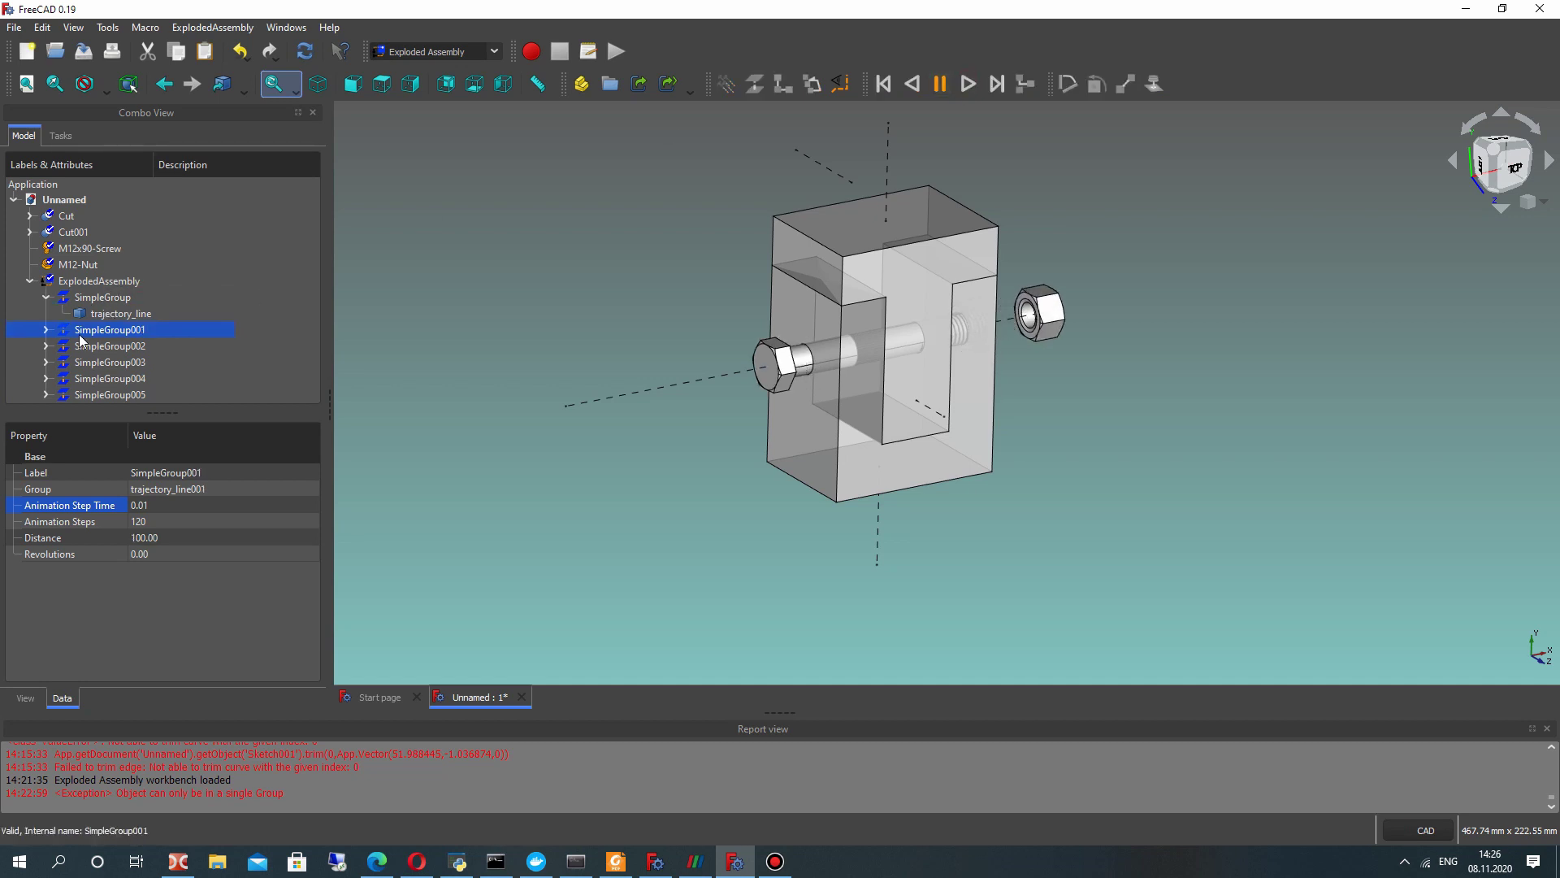
{"action": "left_click", "coordinate": [98, 347]}
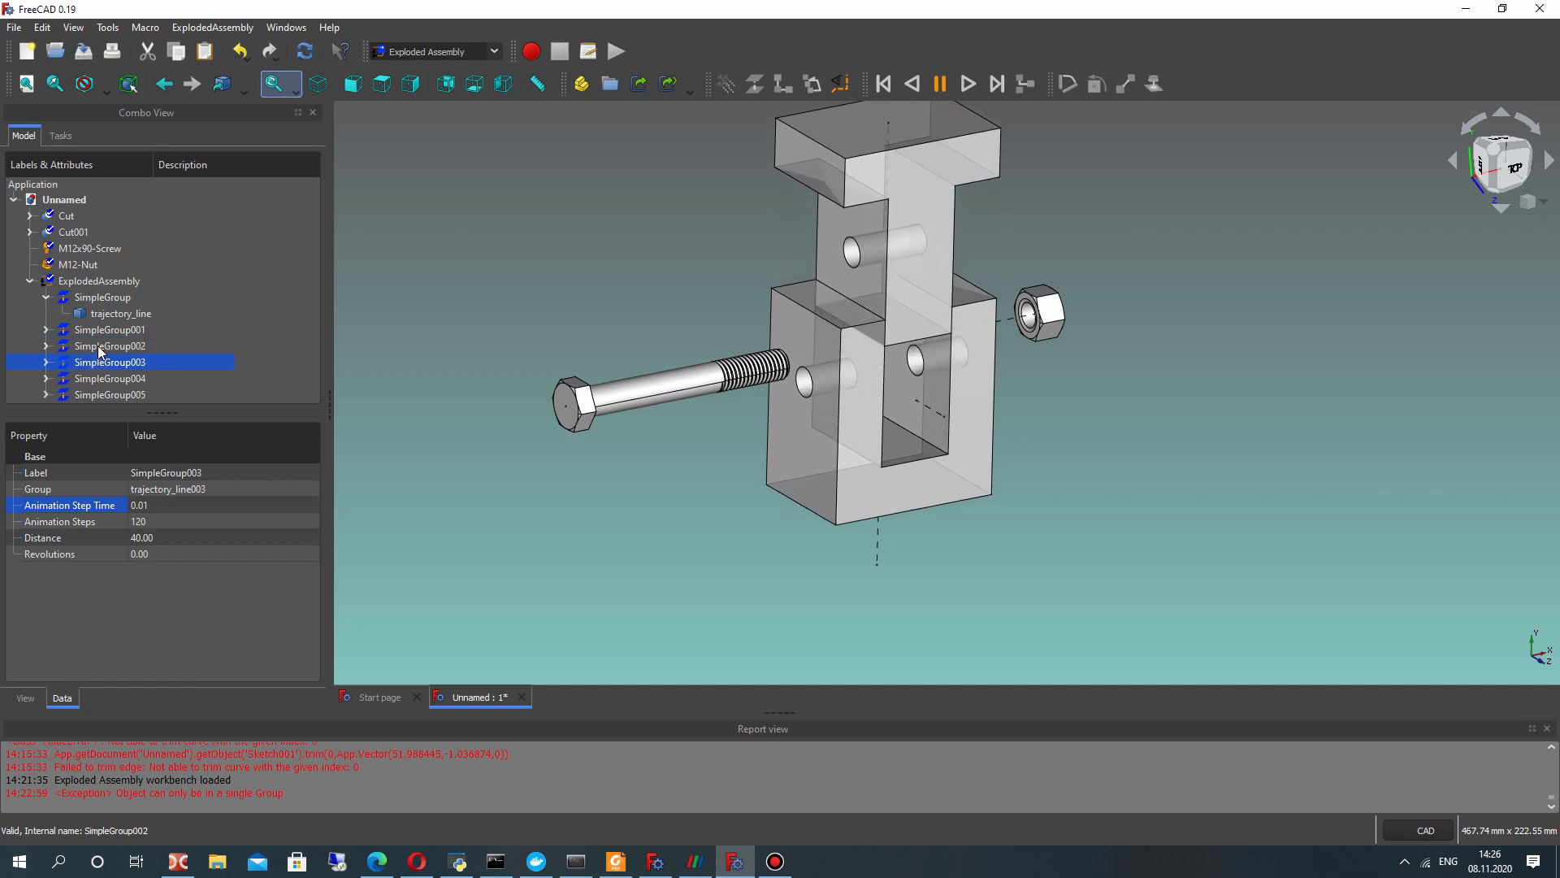
{"action": "left_click", "coordinate": [114, 362]}
{"action": "left_click", "coordinate": [113, 378]}
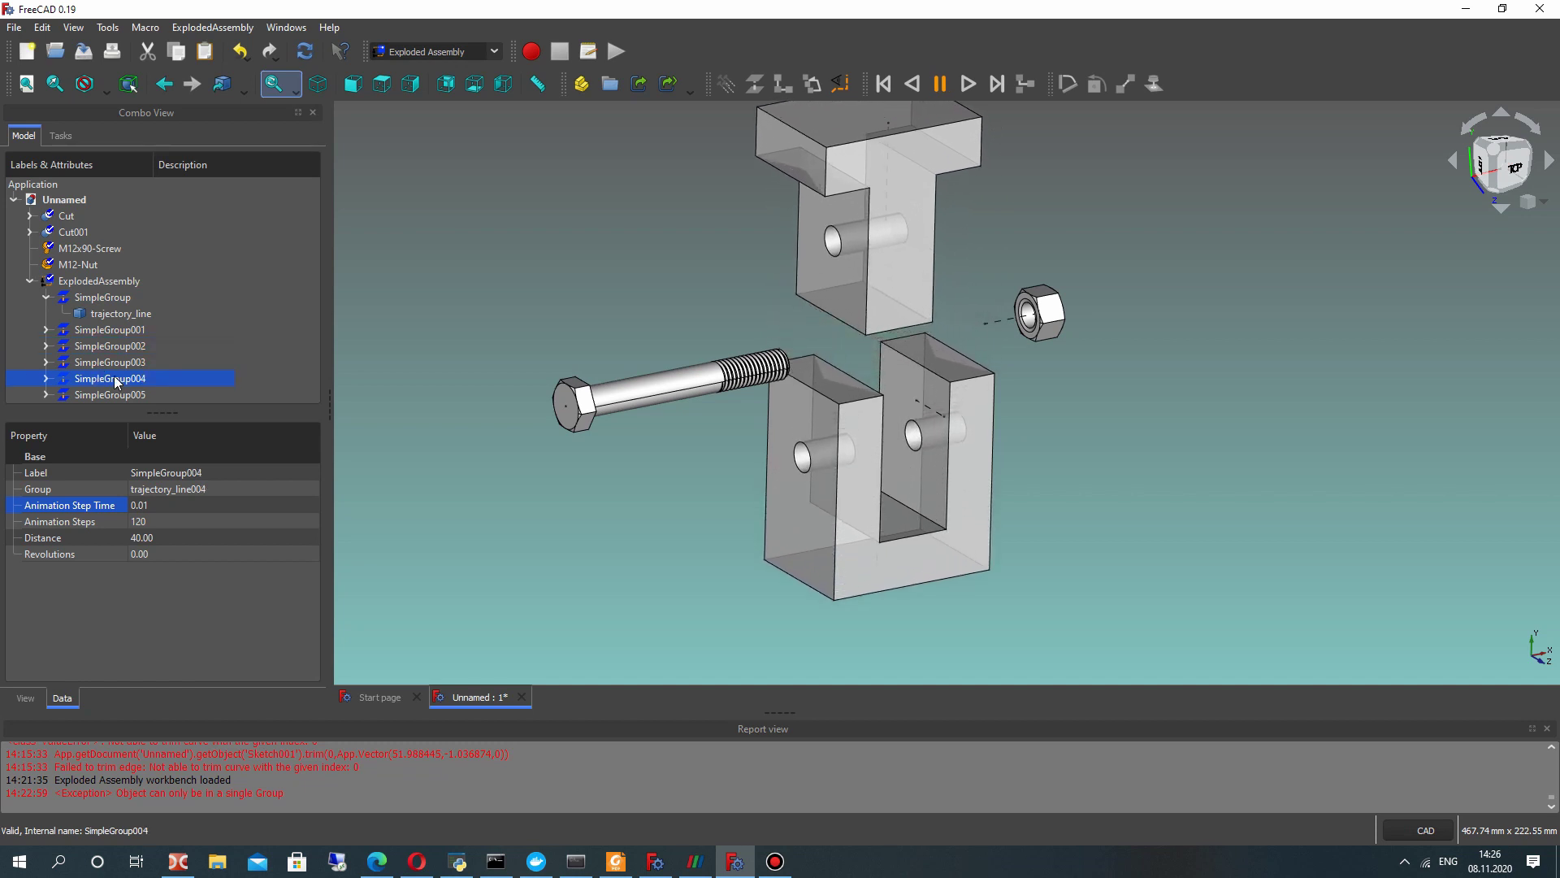
{"action": "left_click", "coordinate": [118, 395]}
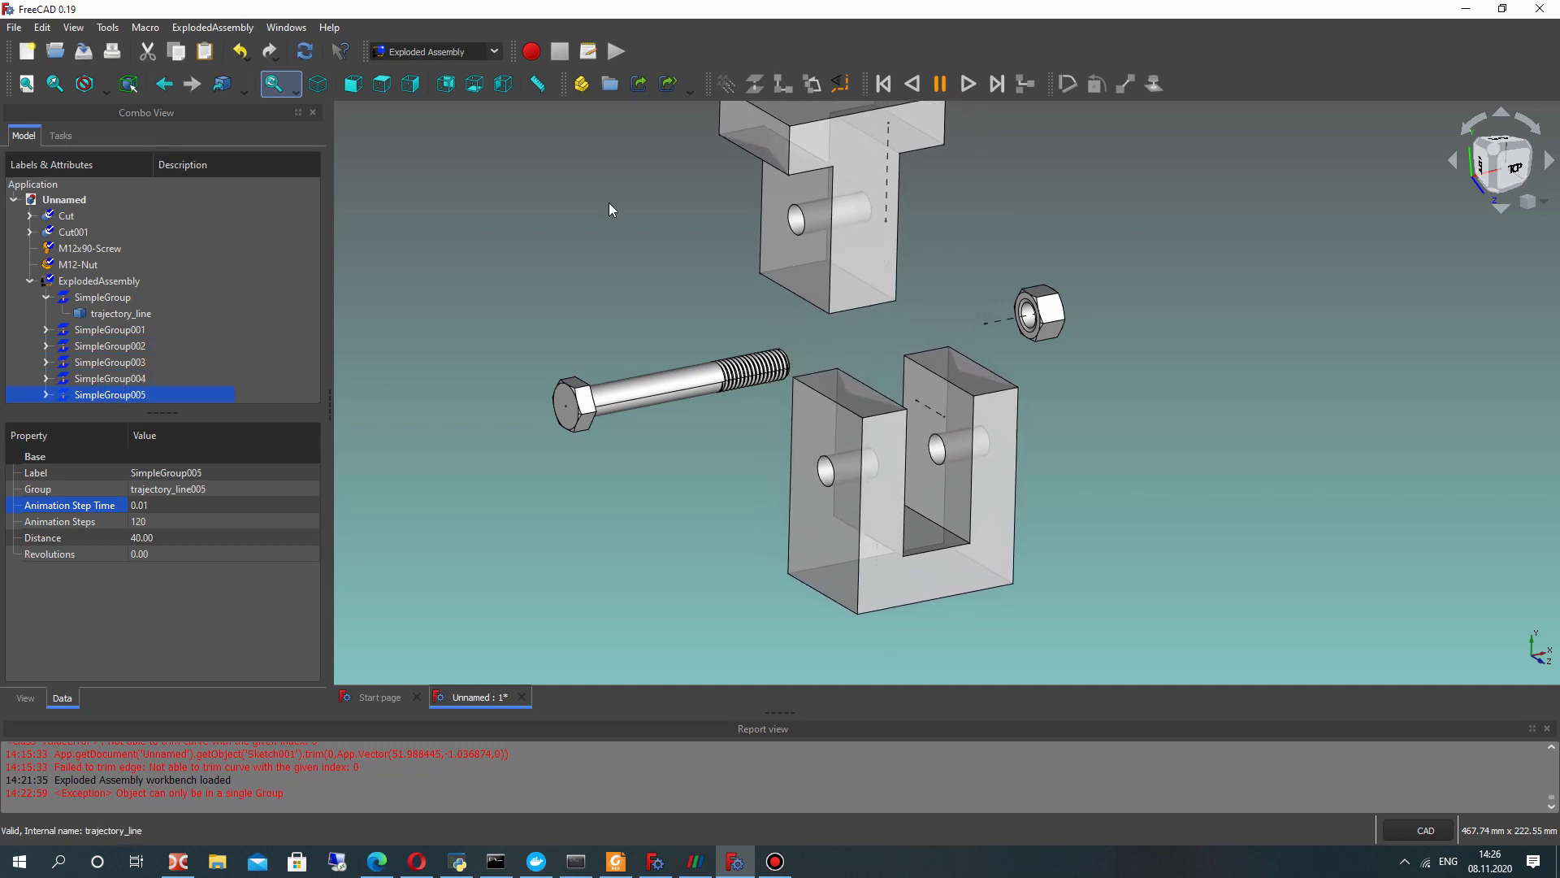
{"action": "left_click", "coordinate": [548, 309]}
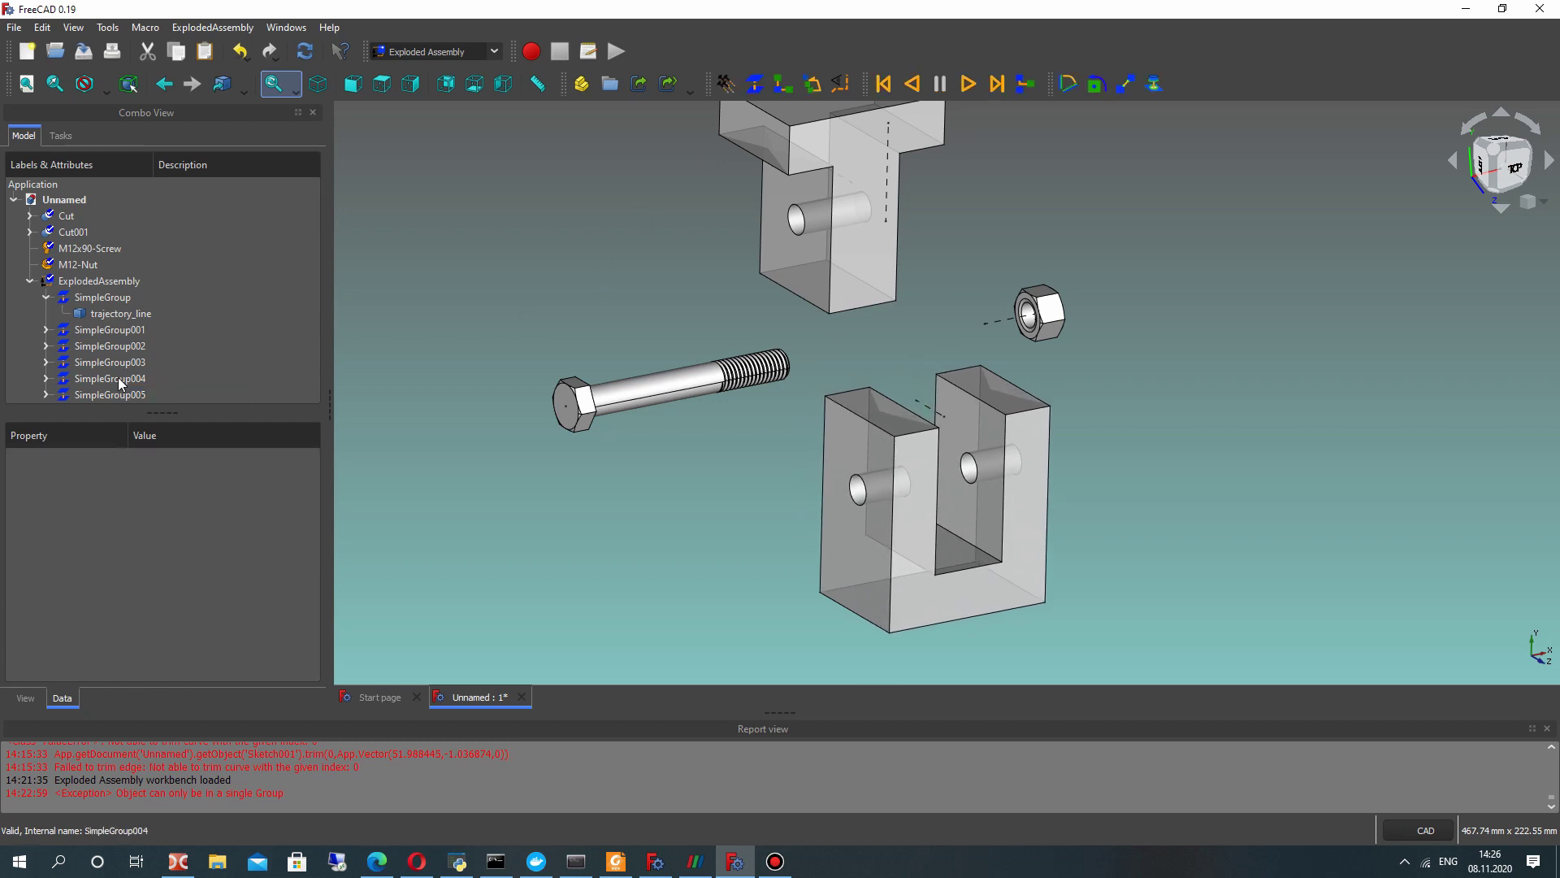
- Reorder the explode sequence by placing SimpleGroup004 before SimpleGroup003
{"action": "left_click", "coordinate": [127, 381]}
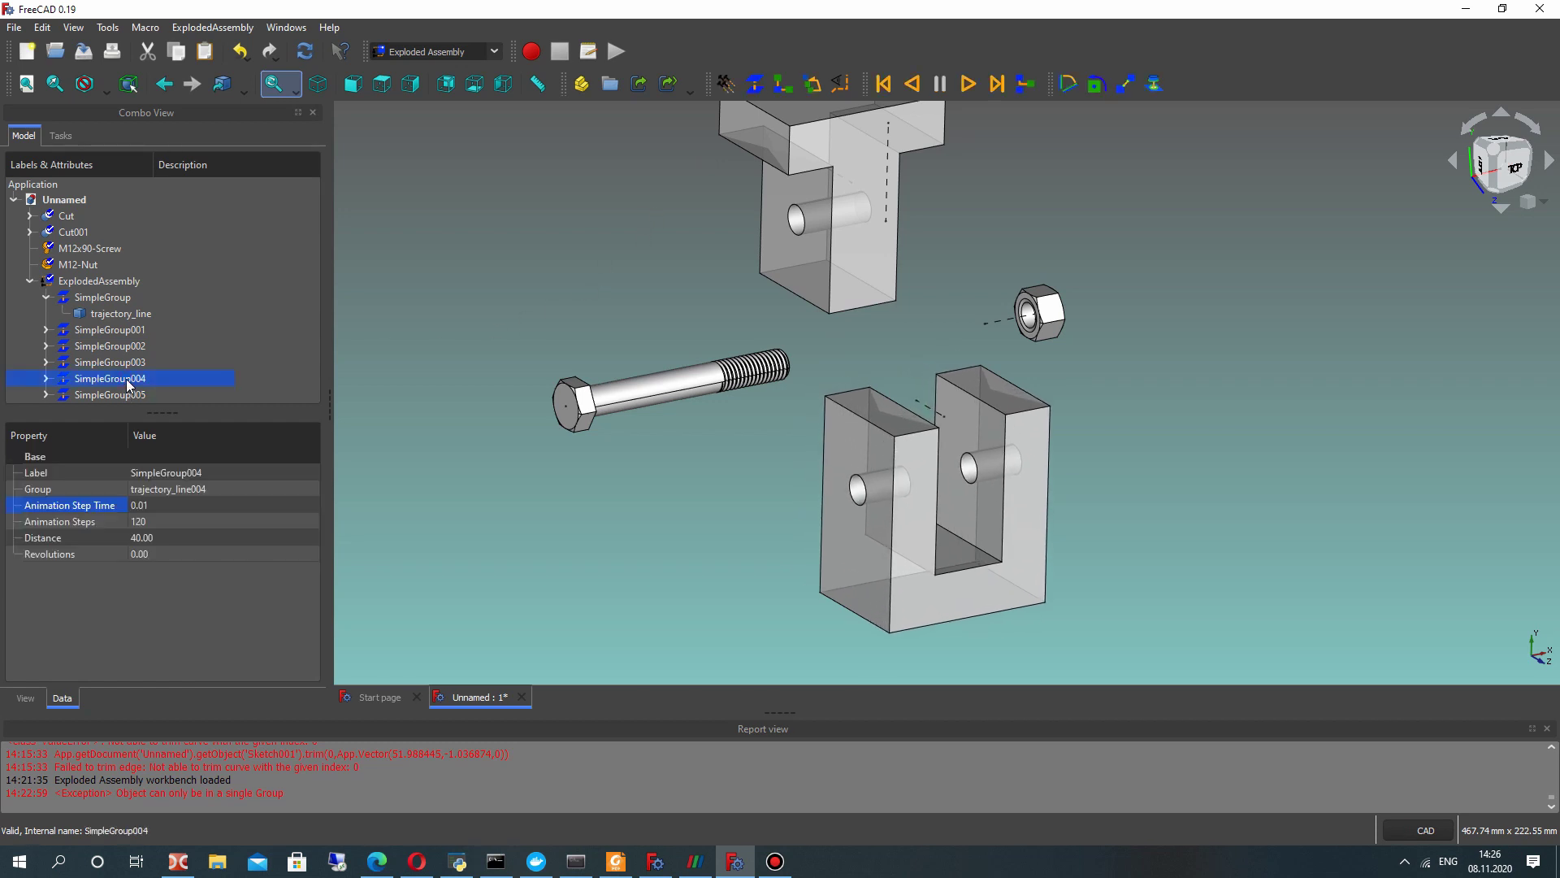
{"action": "left_click", "coordinate": [127, 363]}
{"action": "left_click", "coordinate": [191, 28]}
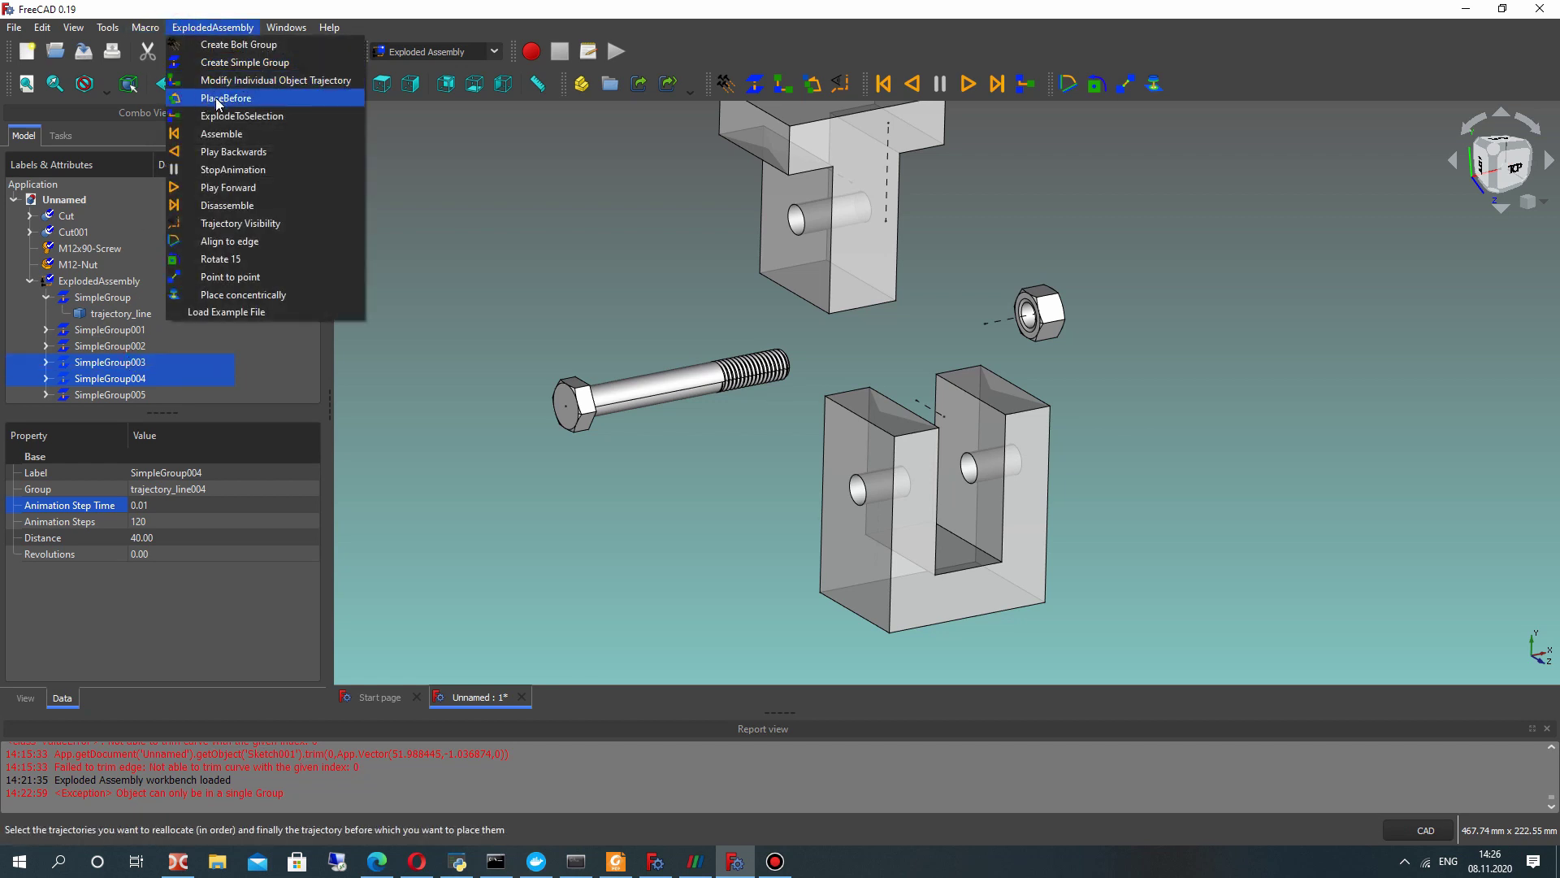
{"action": "left_click", "coordinate": [218, 98]}
{"action": "left_click", "coordinate": [30, 281]}
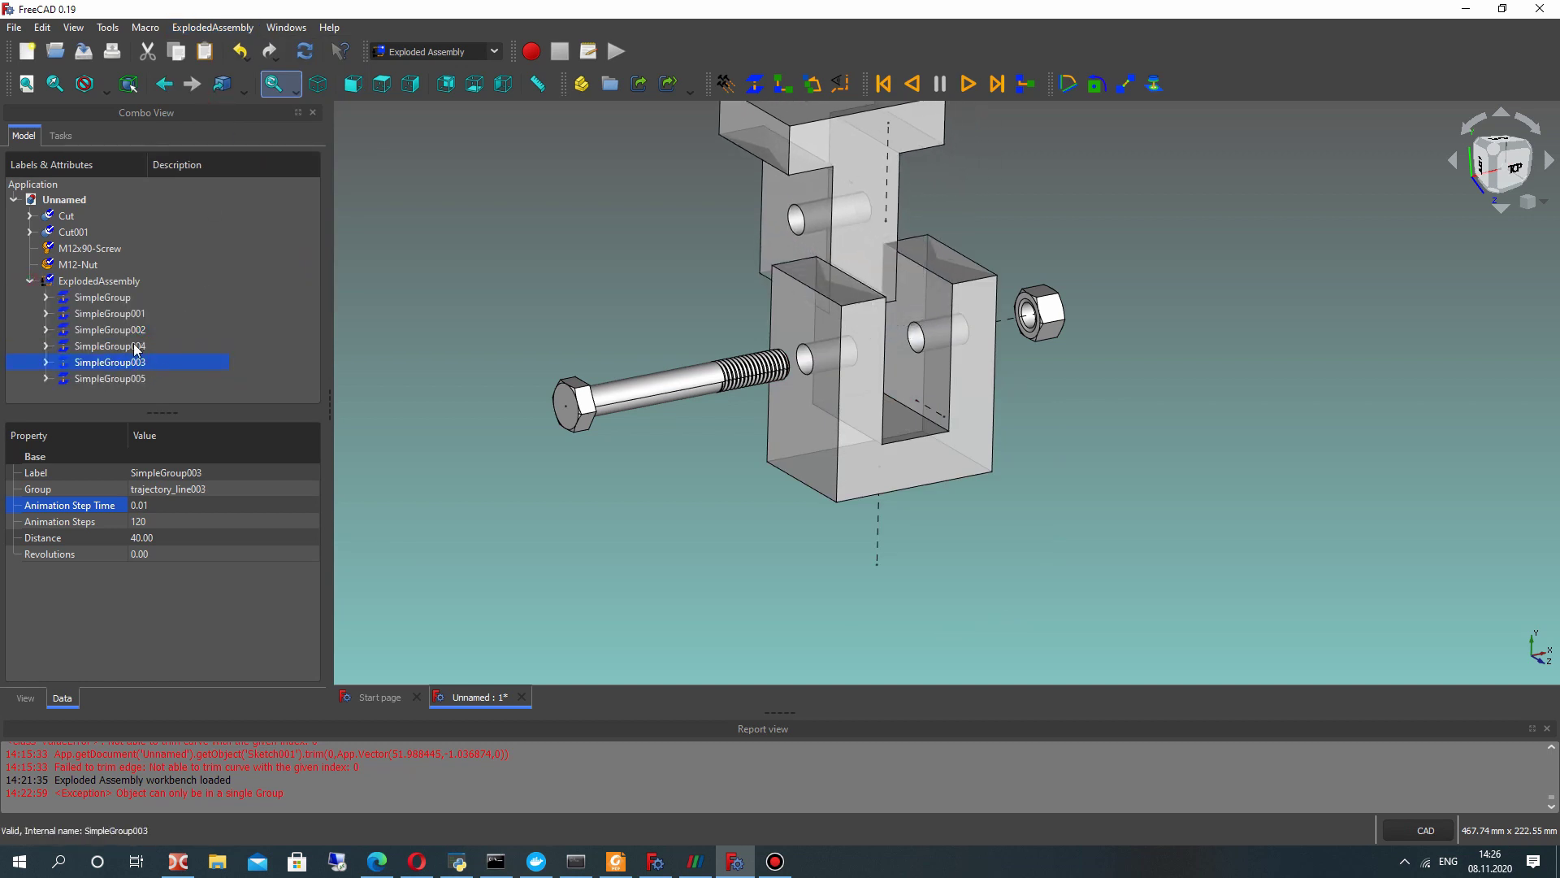
{"action": "key", "text": "Left"}
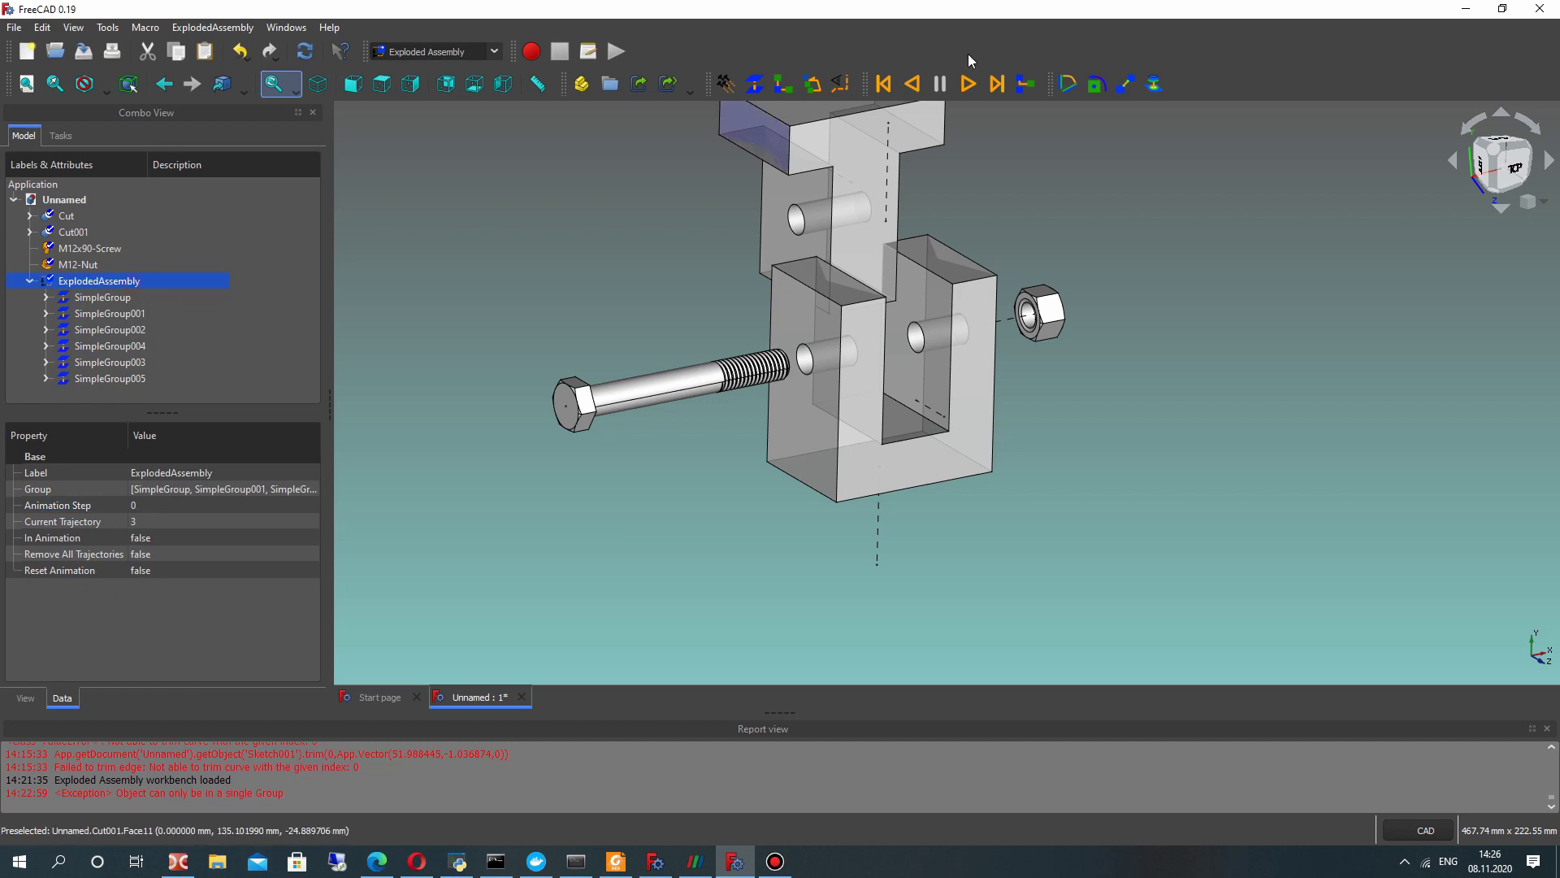
- Return the parts to their assembled position and play the reordered explode animation forward, viewing it from several angles
{"action": "left_click", "coordinate": [885, 85]}
{"action": "left_click", "coordinate": [968, 91]}
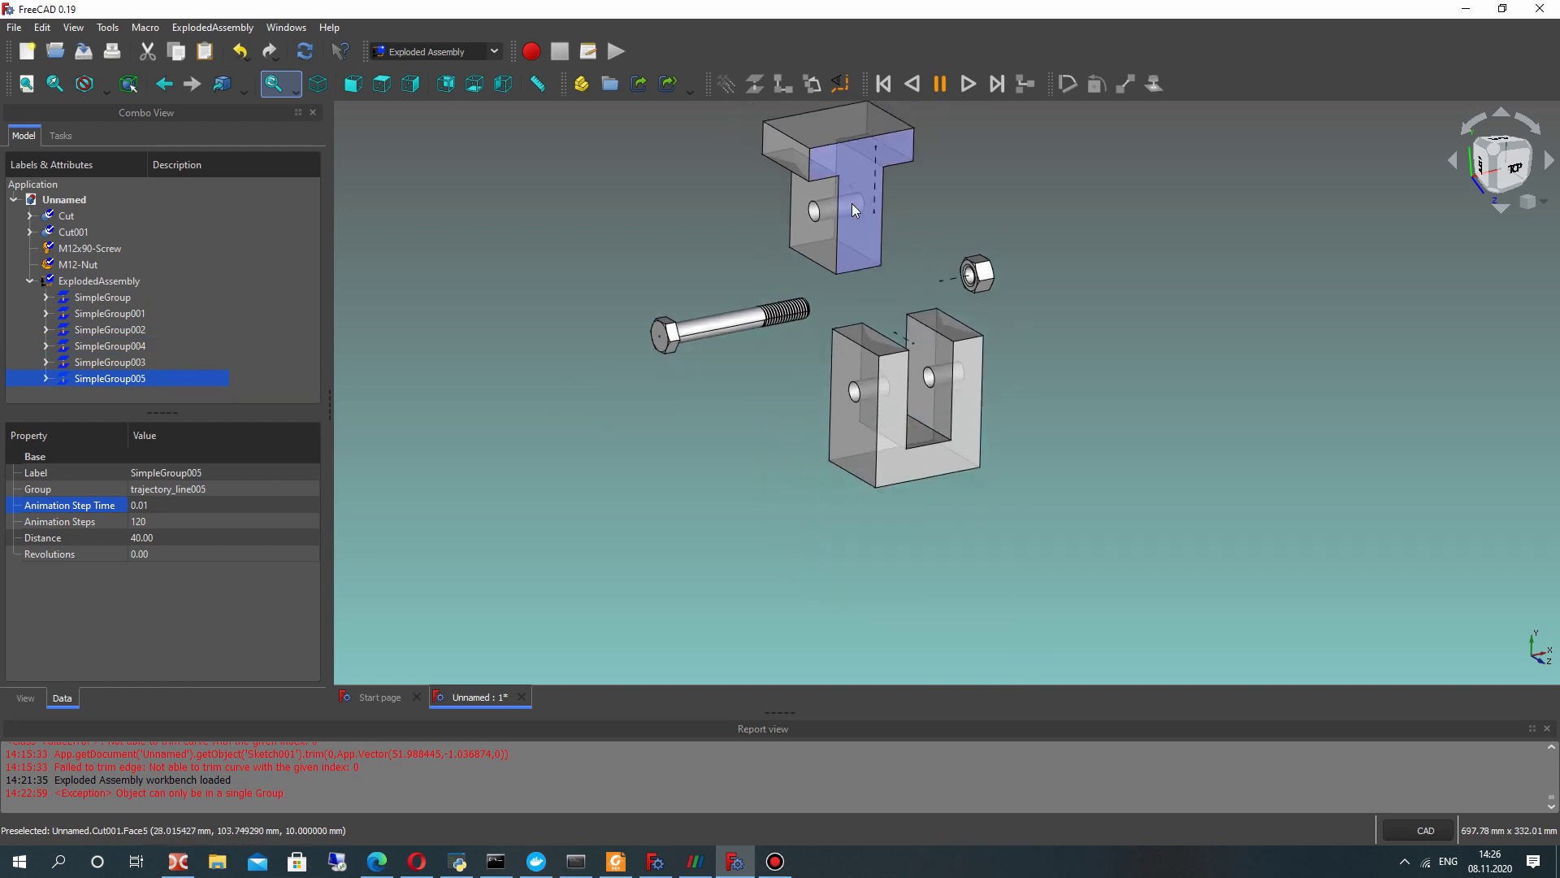
{"action": "mouse_move", "coordinate": [899, 344]}
{"action": "middle_mouse_down"}
{"action": "mouse_move", "coordinate": [903, 400]}
{"action": "mouse_move", "coordinate": [704, 453]}
{"action": "mouse_move", "coordinate": [845, 430]}
{"action": "mouse_move", "coordinate": [986, 376]}
{"action": "mouse_move", "coordinate": [1167, 435]}
{"action": "mouse_move", "coordinate": [1121, 401]}
{"action": "middle_mouse_up"}
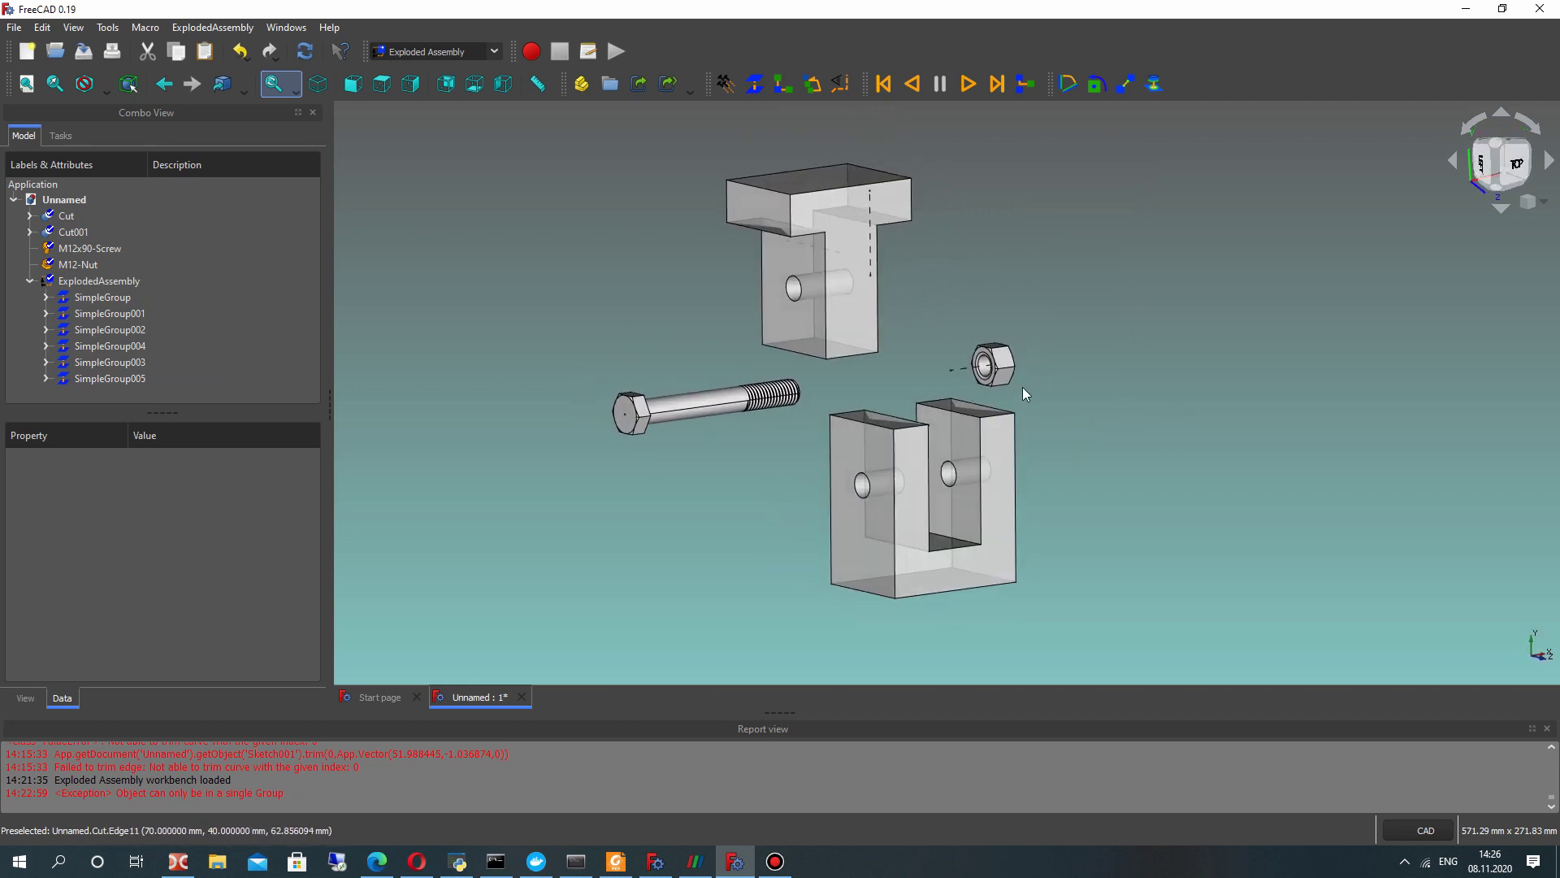
{"action": "middle_click_drag", "start_coordinate": [827, 281], "coordinate": [646, 222]}
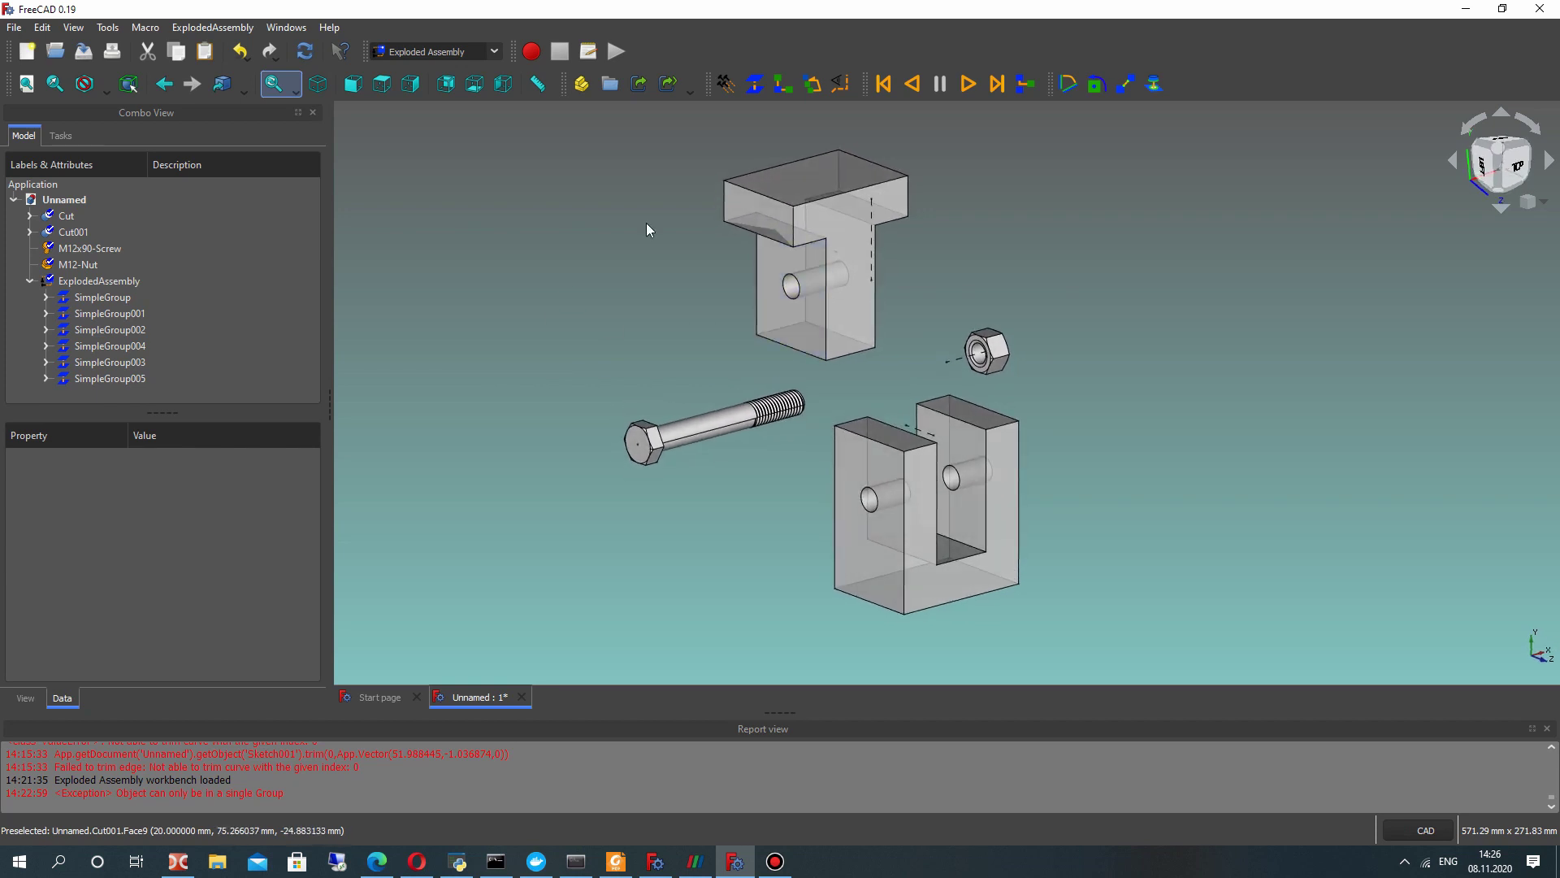
- Set the transparency of both the U-shaped block and the T-shaped part to 80
{"action": "left_click", "coordinate": [76, 231]}
{"action": "left_click", "coordinate": [67, 215], "text": "ctrl"}
{"action": "left_click", "coordinate": [75, 27]}
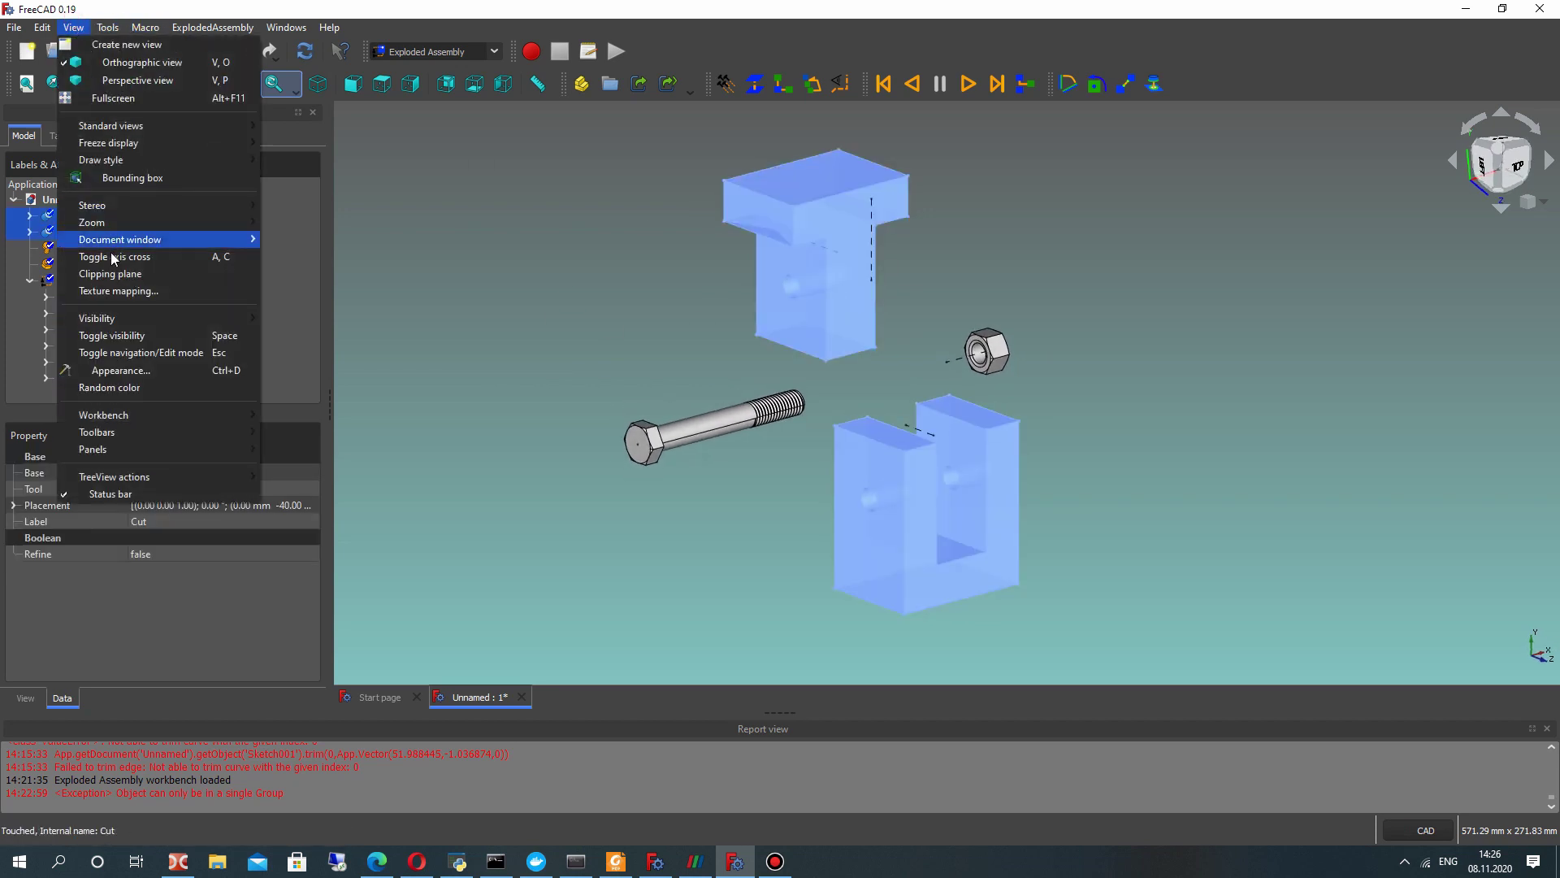
{"action": "left_click", "coordinate": [114, 373]}
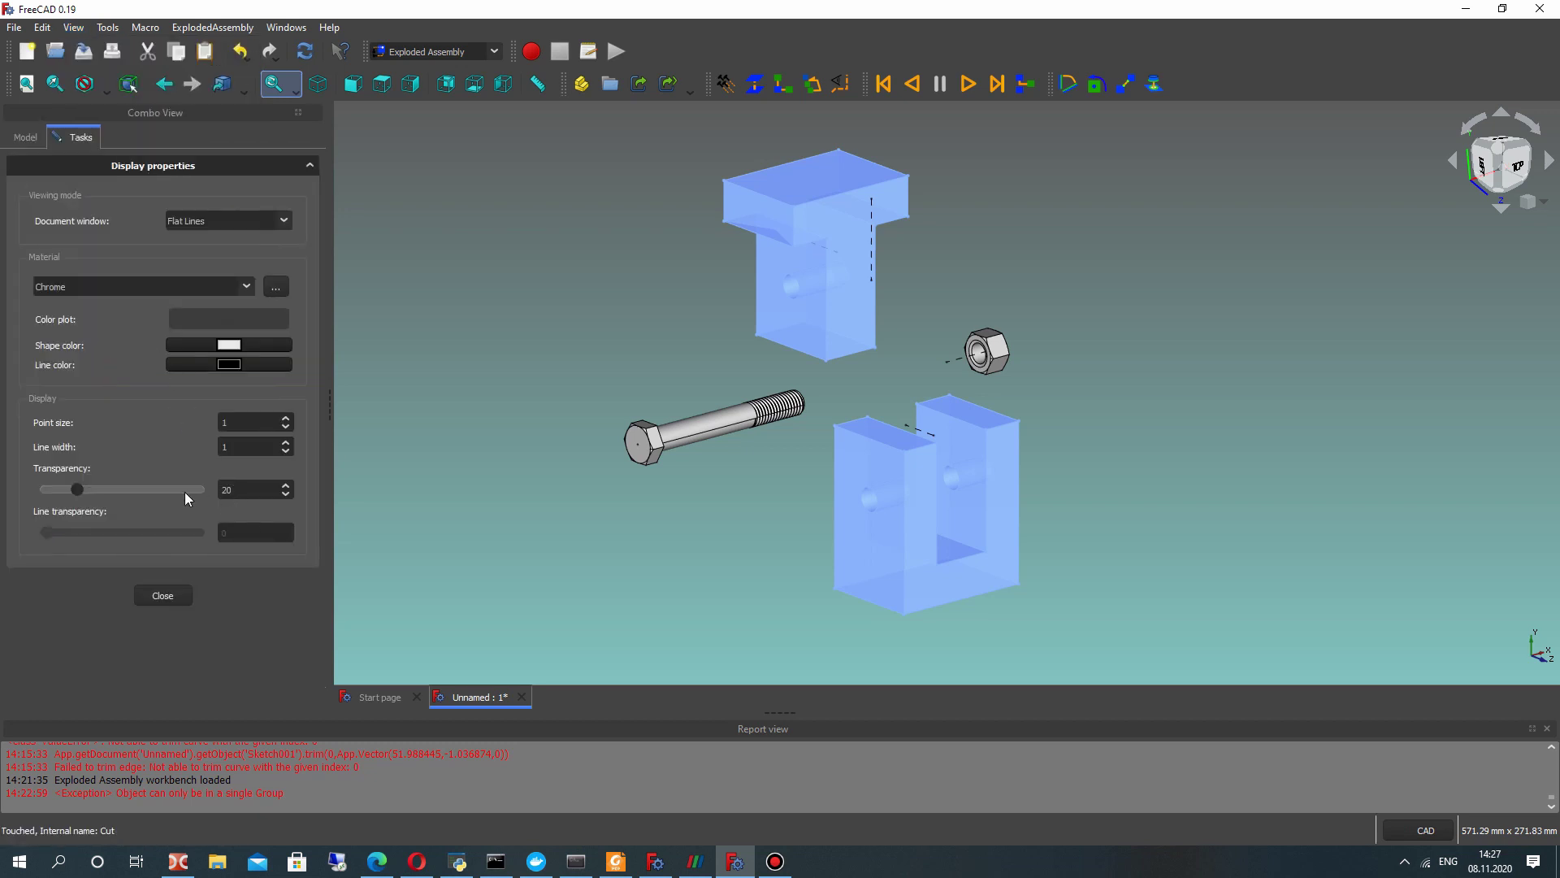
{"action": "mouse_move", "coordinate": [78, 488]}
{"action": "left_mouse_down"}
{"action": "mouse_move", "coordinate": [166, 486]}
{"action": "mouse_move", "coordinate": [95, 486]}
{"action": "left_mouse_up"}
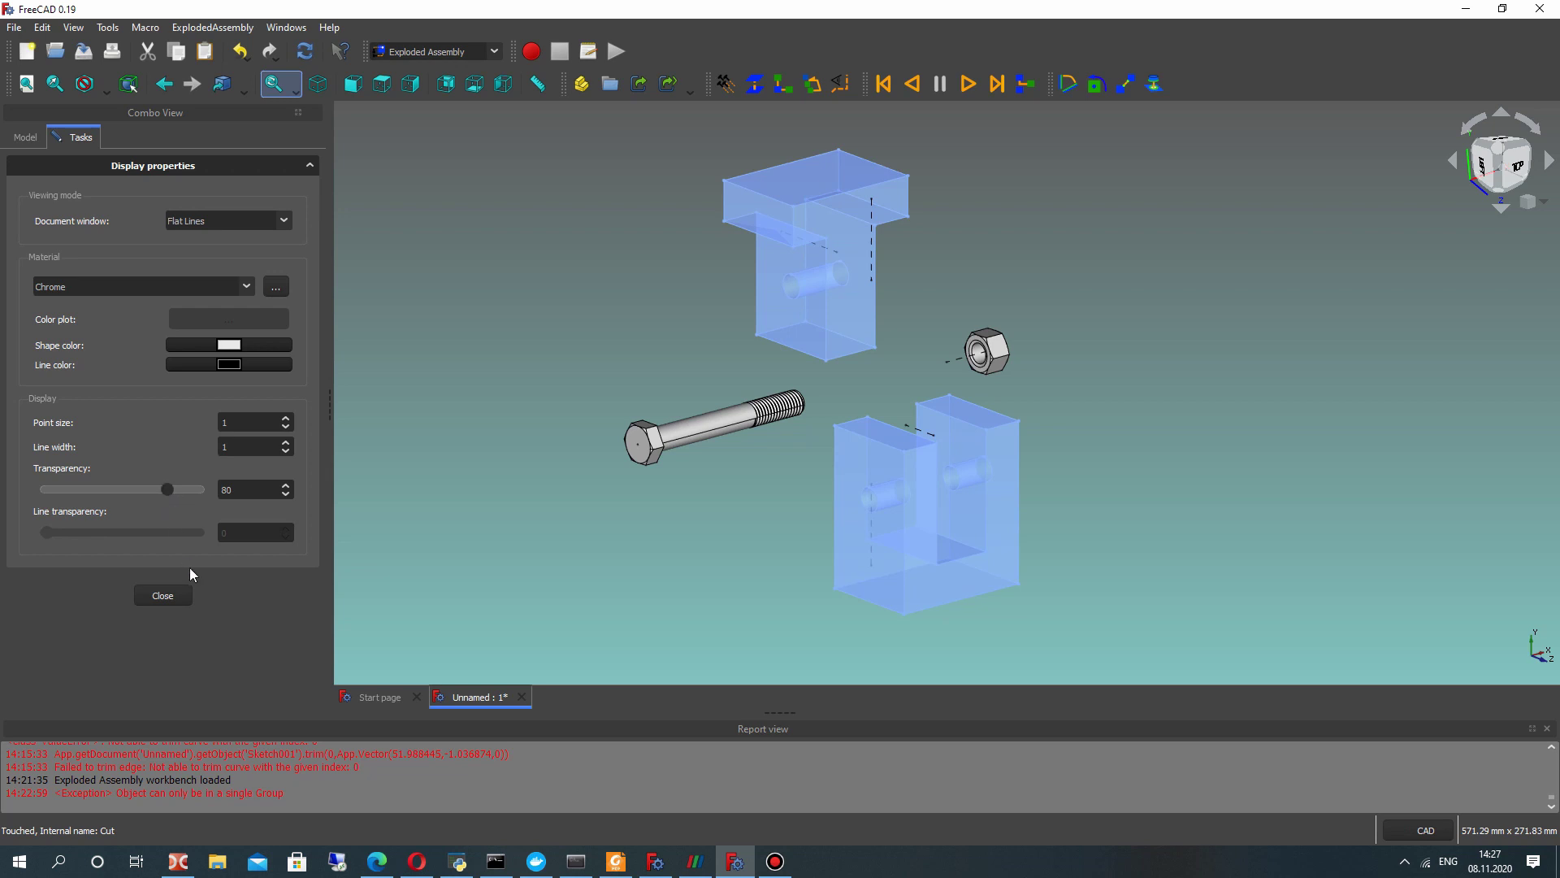
{"action": "left_click", "coordinate": [163, 595]}
{"action": "left_click", "coordinate": [475, 365]}
- Play the assembly animation backwards until all parts are back together
{"action": "mouse_move", "coordinate": [792, 453]}
{"action": "middle_mouse_down"}
{"action": "mouse_move", "coordinate": [645, 432]}
{"action": "mouse_move", "coordinate": [797, 429]}
{"action": "middle_mouse_up"}
{"action": "left_click", "coordinate": [911, 85]}
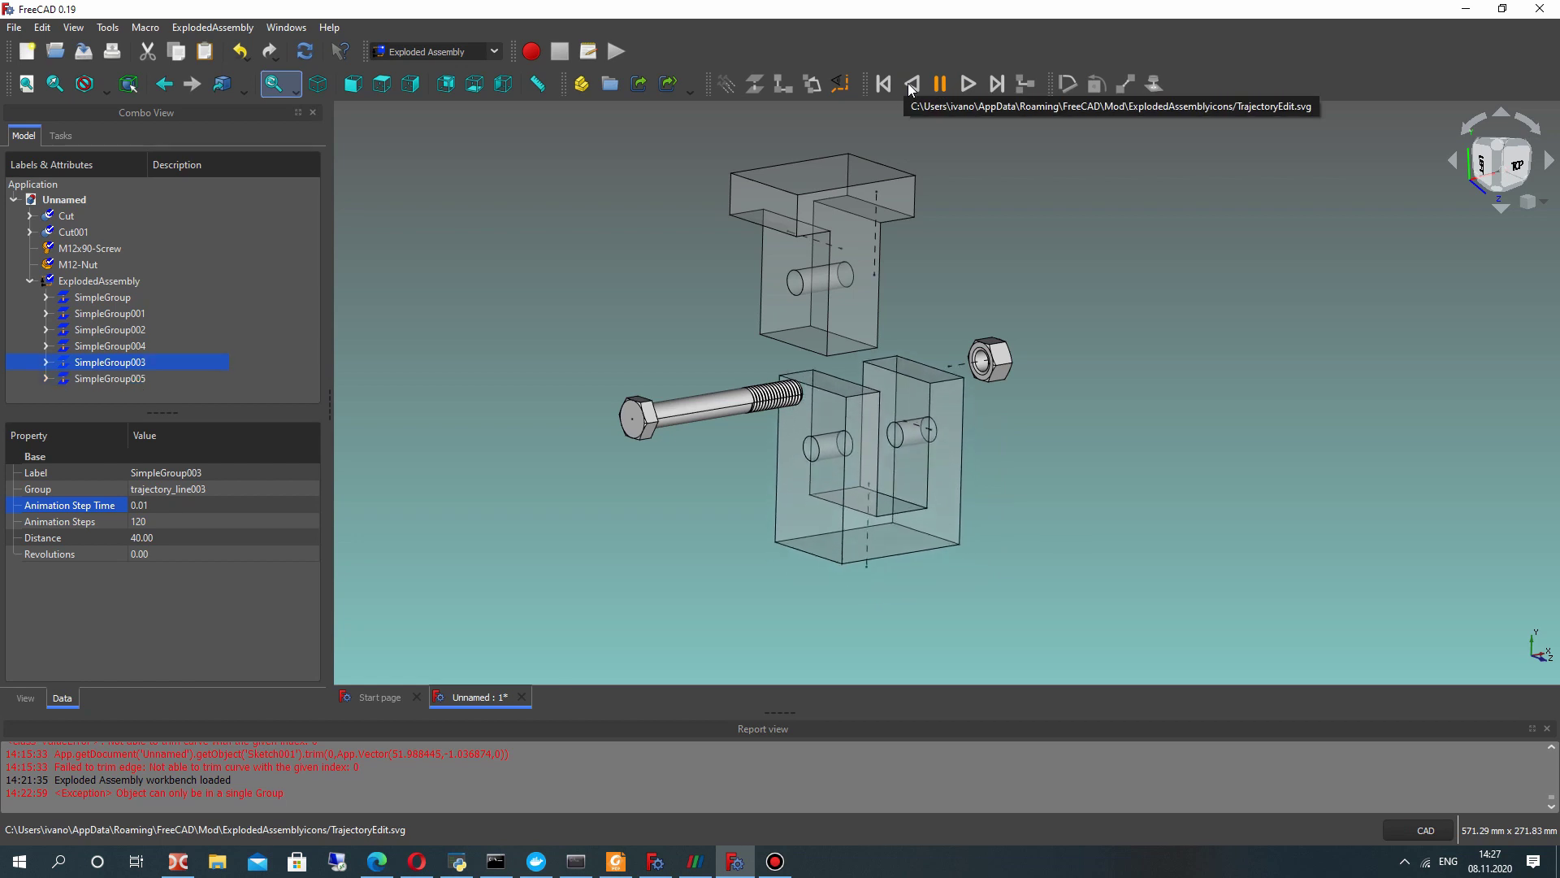
{"action": "middle_click_drag", "start_coordinate": [1123, 350], "coordinate": [1087, 366]}
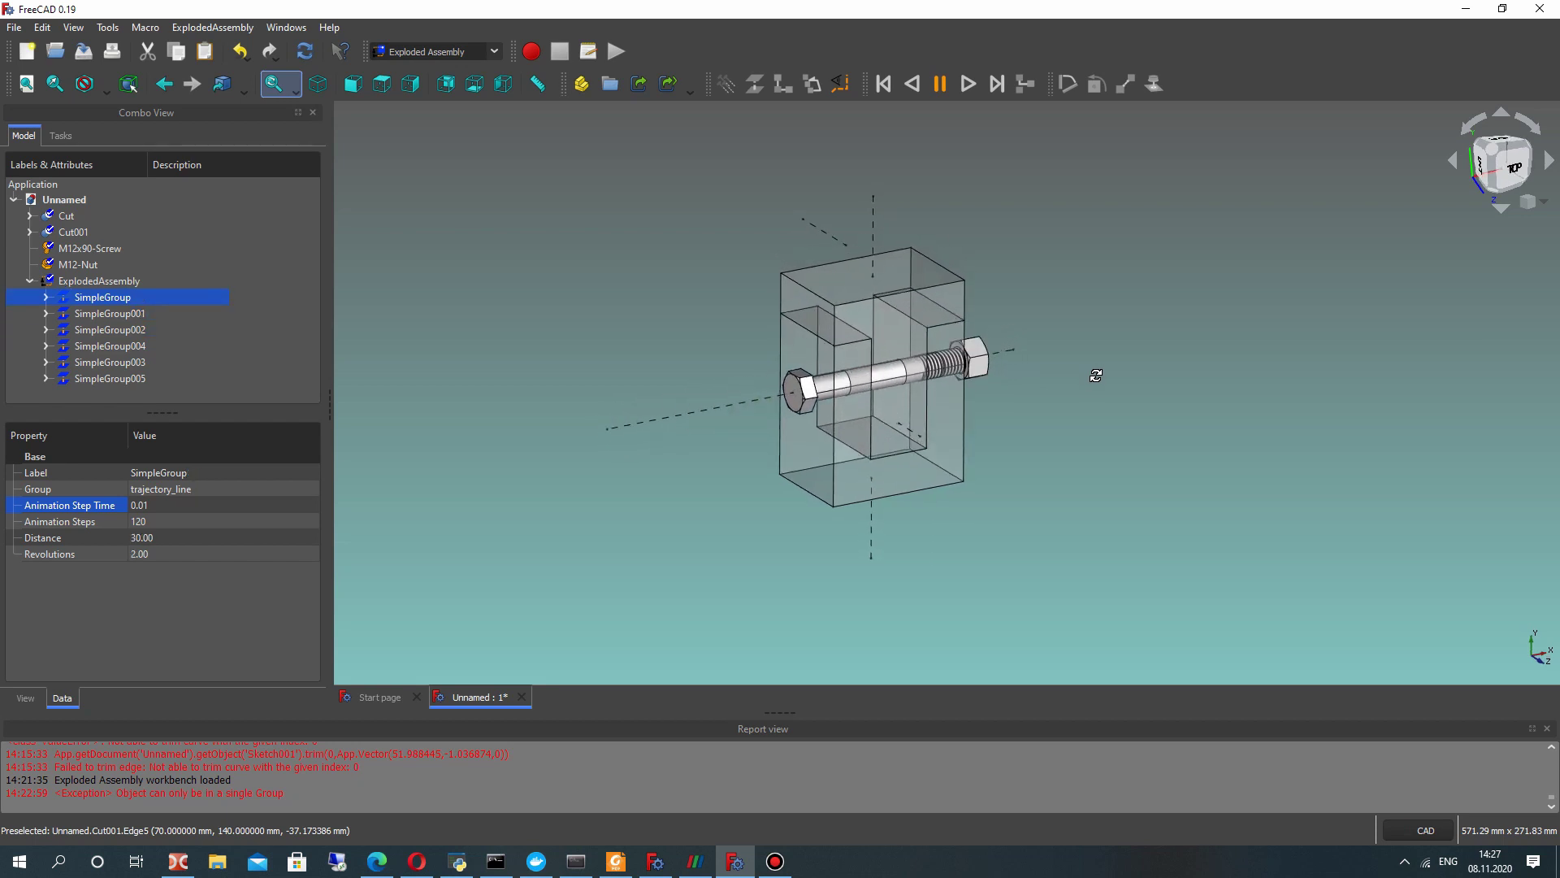
{"action": "scroll", "coordinate": [645, 301], "scroll_direction": "up", "scroll_amount": 1}
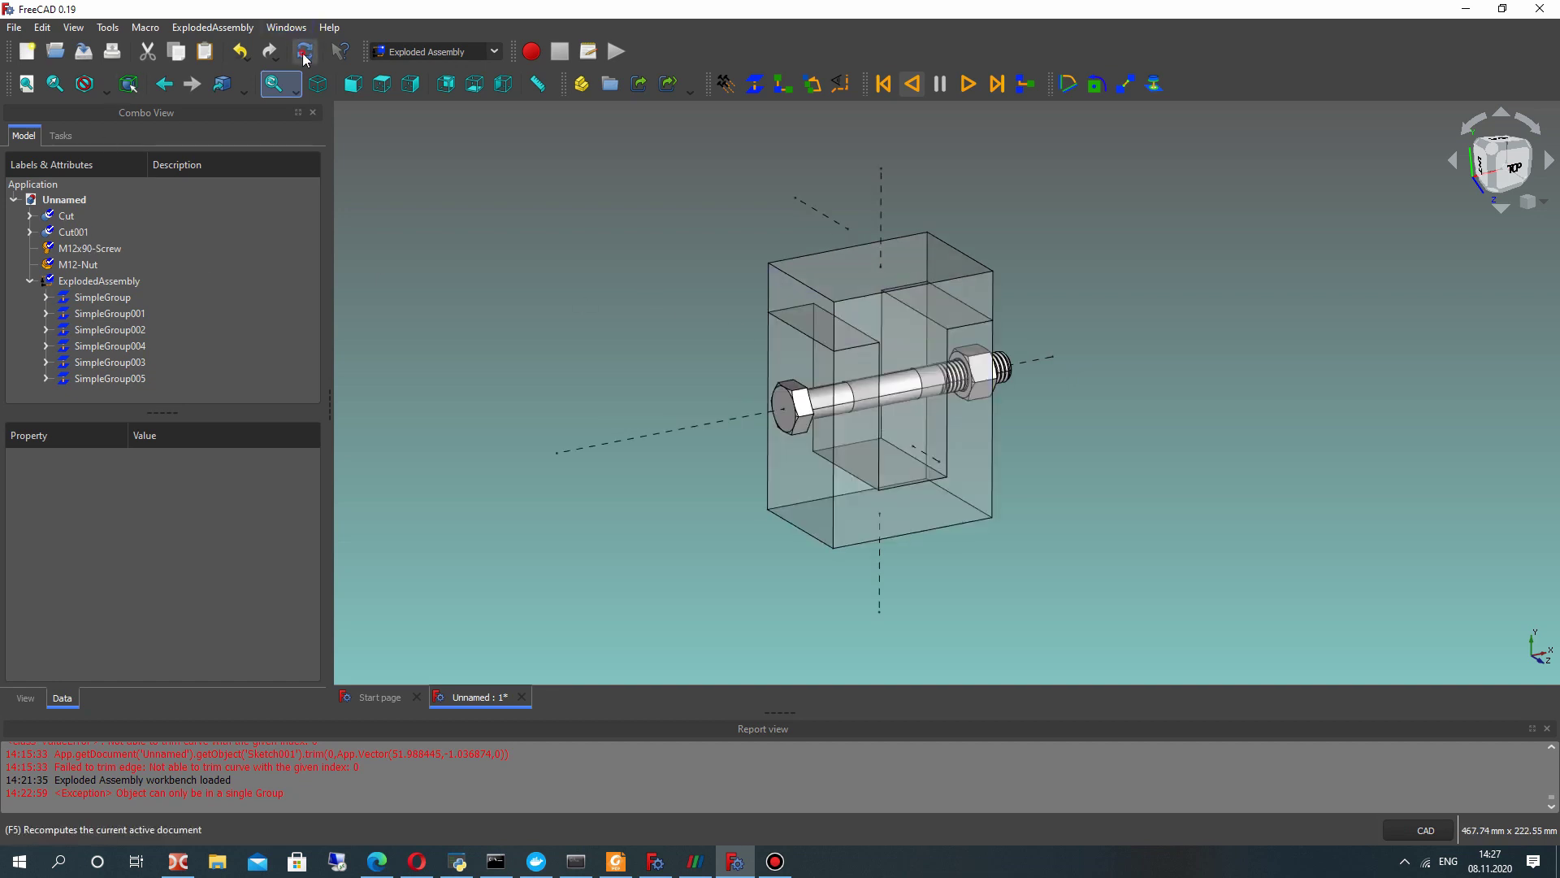
- Lower the transparency of the U-shaped block and the T-shaped part to give both a mostly solid look
{"action": "left_click", "coordinate": [57, 217]}
{"action": "left_click", "coordinate": [66, 234], "text": "ctrl"}
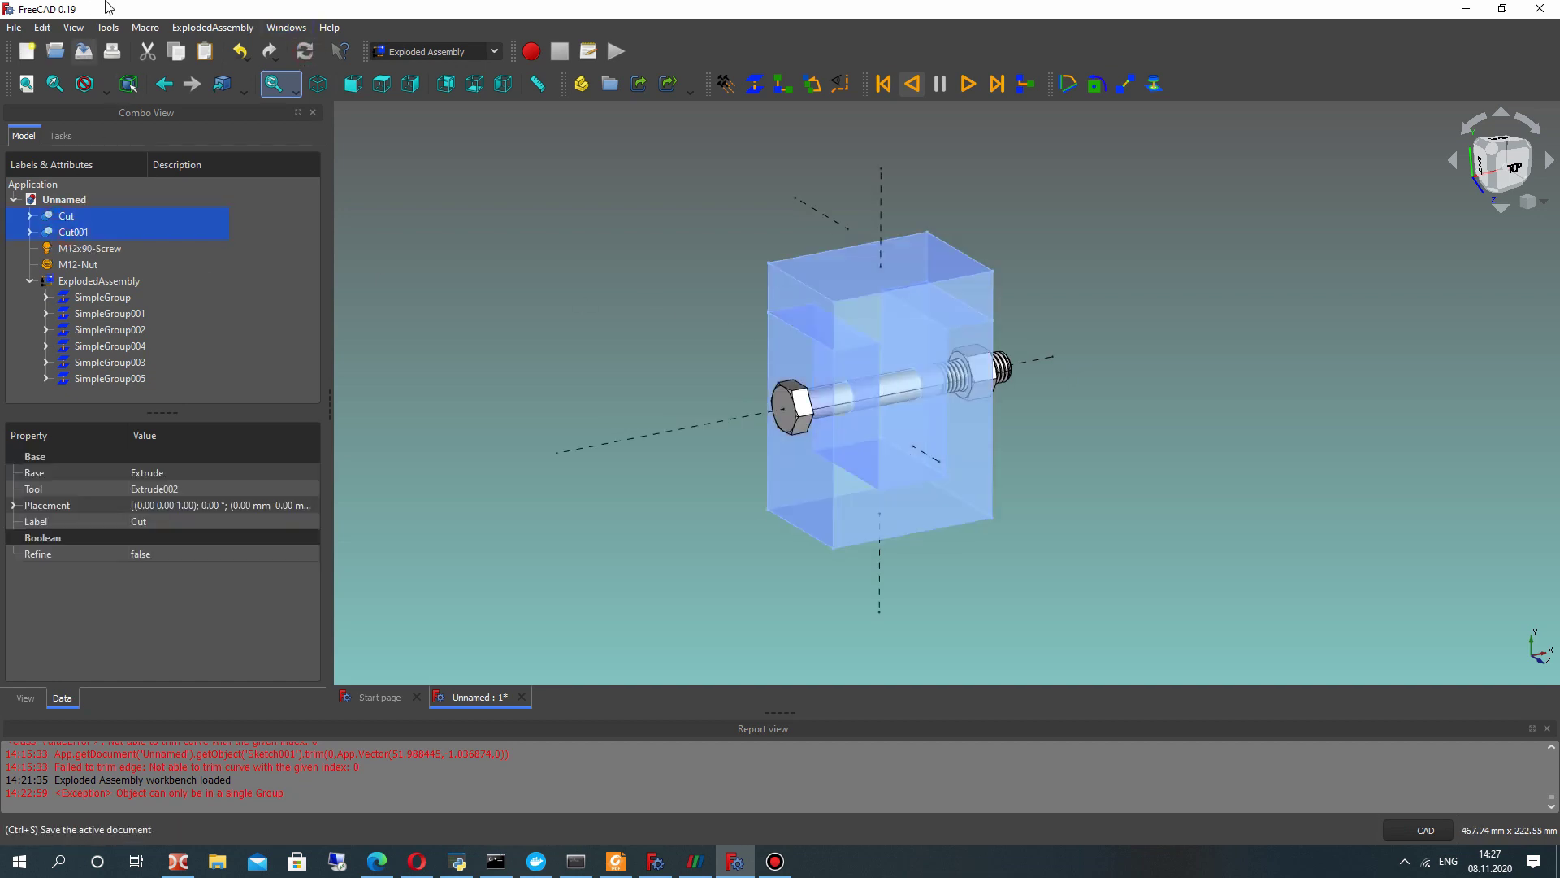
{"action": "left_click", "coordinate": [73, 26]}
{"action": "left_click", "coordinate": [102, 373]}
{"action": "left_click_drag", "start_coordinate": [163, 490], "coordinate": [95, 492]}
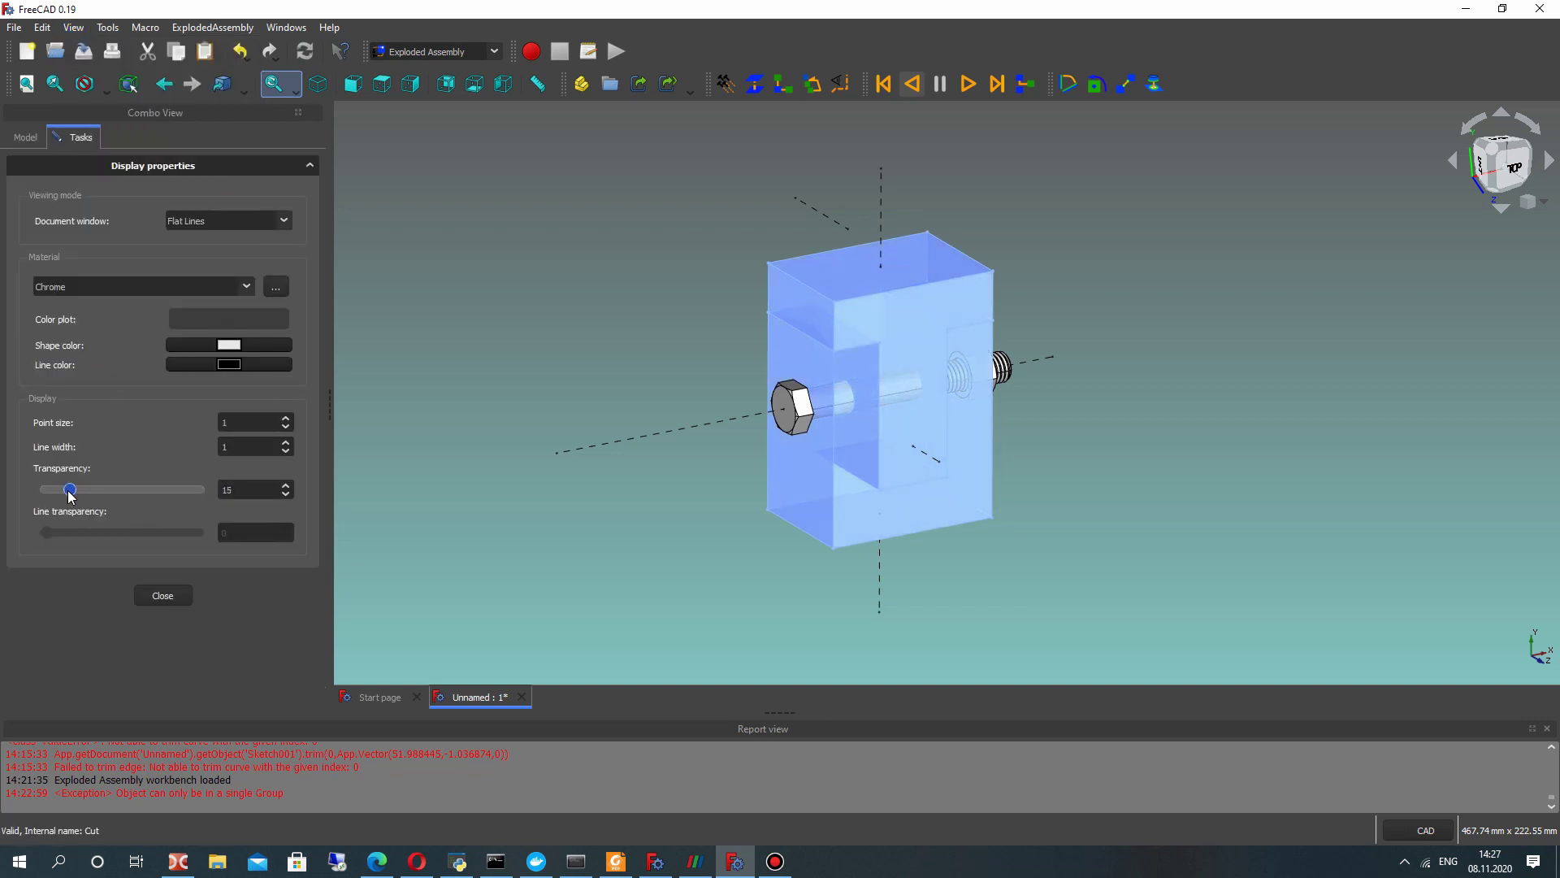
{"action": "left_click", "coordinate": [167, 595]}
{"action": "middle_click_drag", "start_coordinate": [630, 347], "coordinate": [919, 411]}
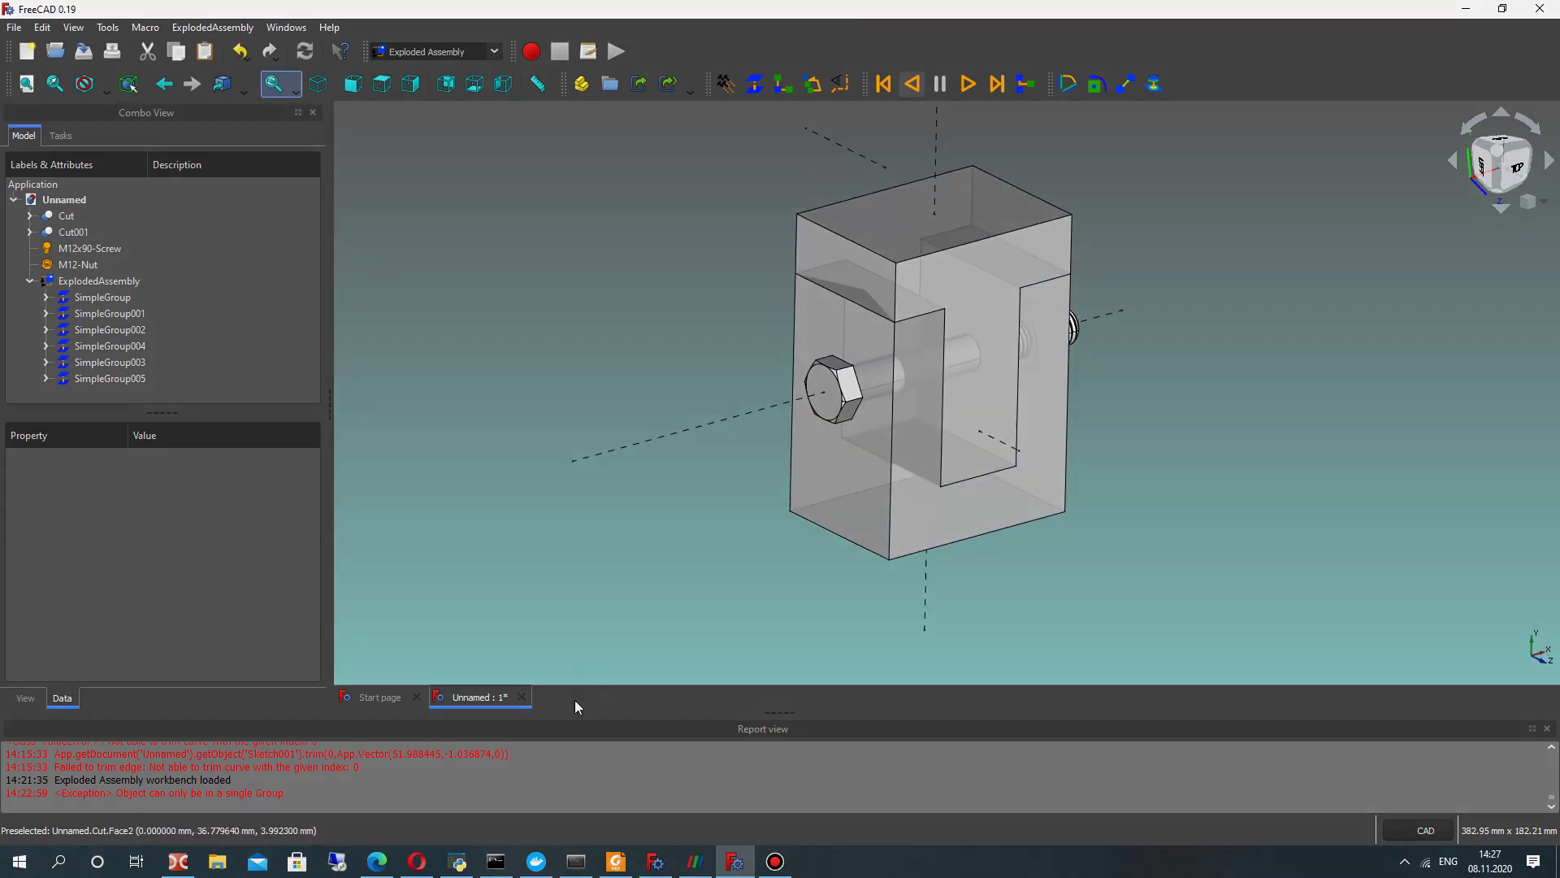